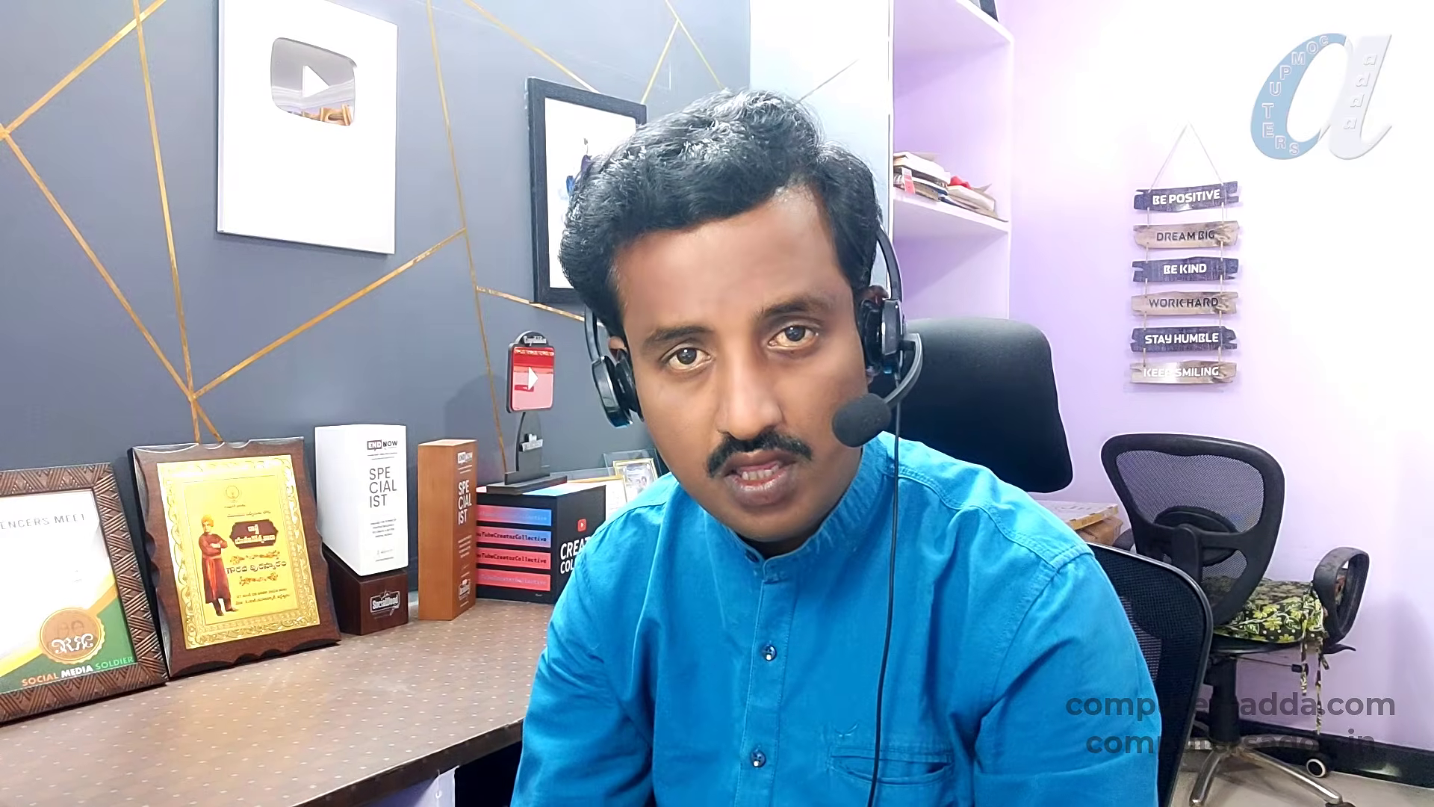
- Add list data validation with an in-cell dropdown to merged cell D3, using the source =$B$5:$B$25
left_click_drag(224, 153, 220, 719)
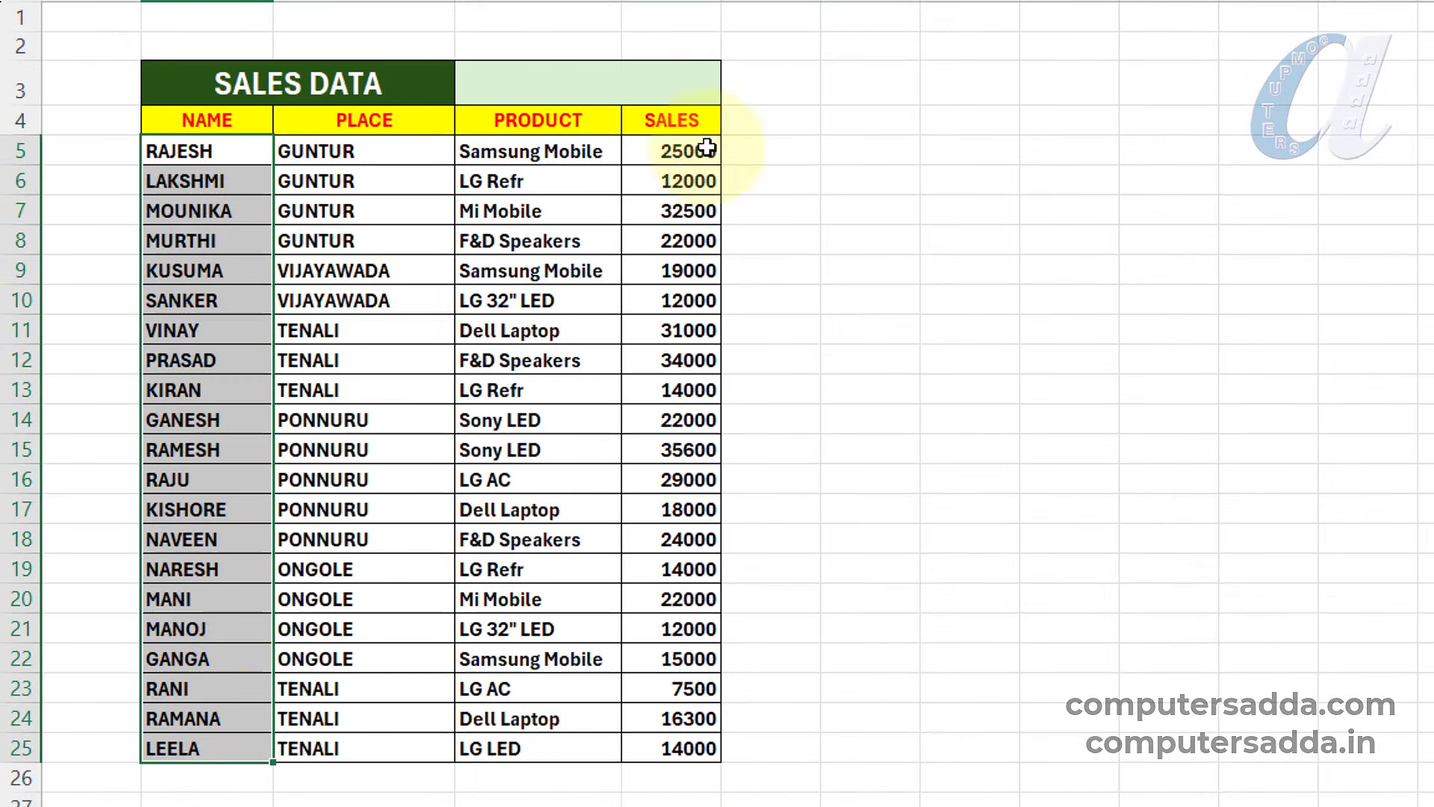
left_click(673, 79)
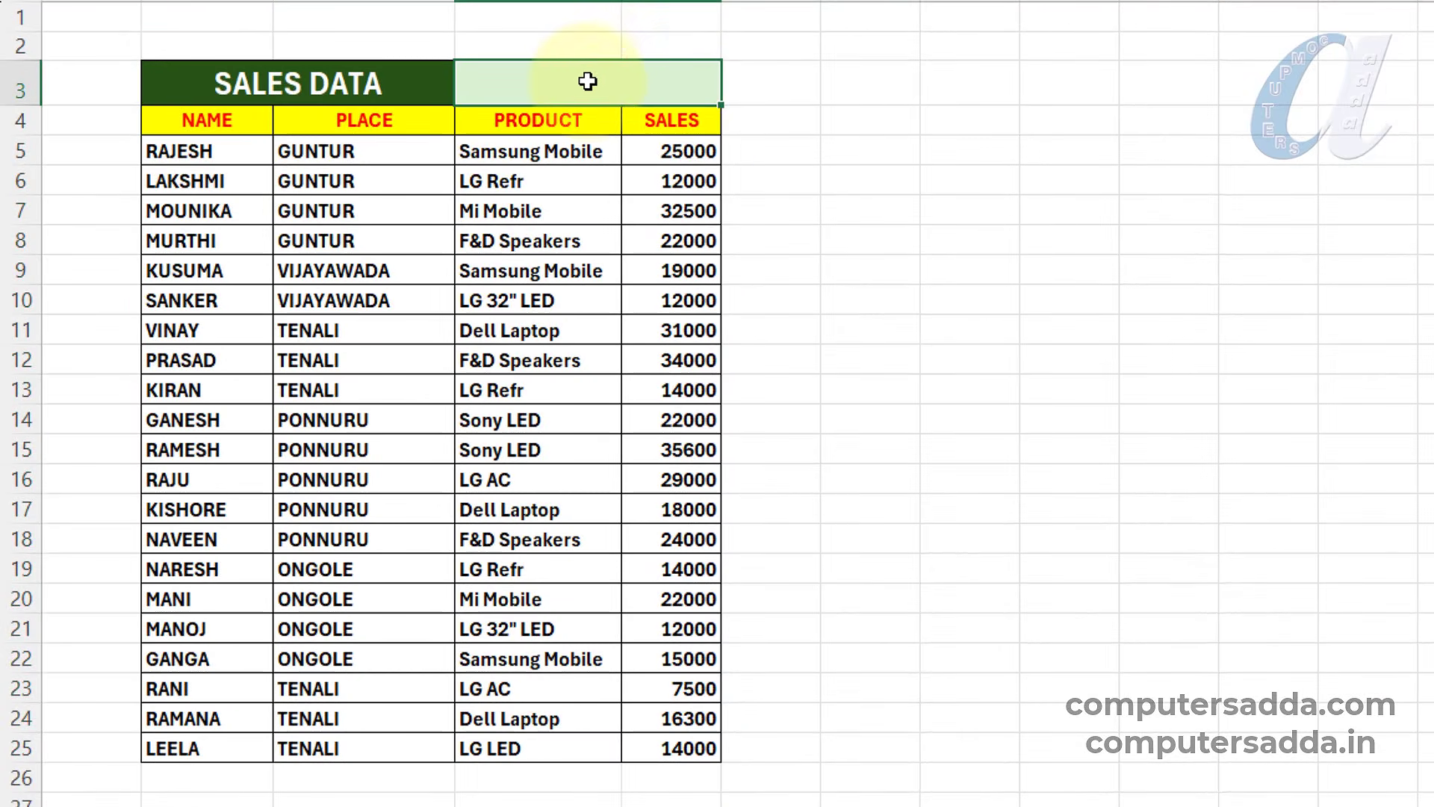
left_click(388, 70)
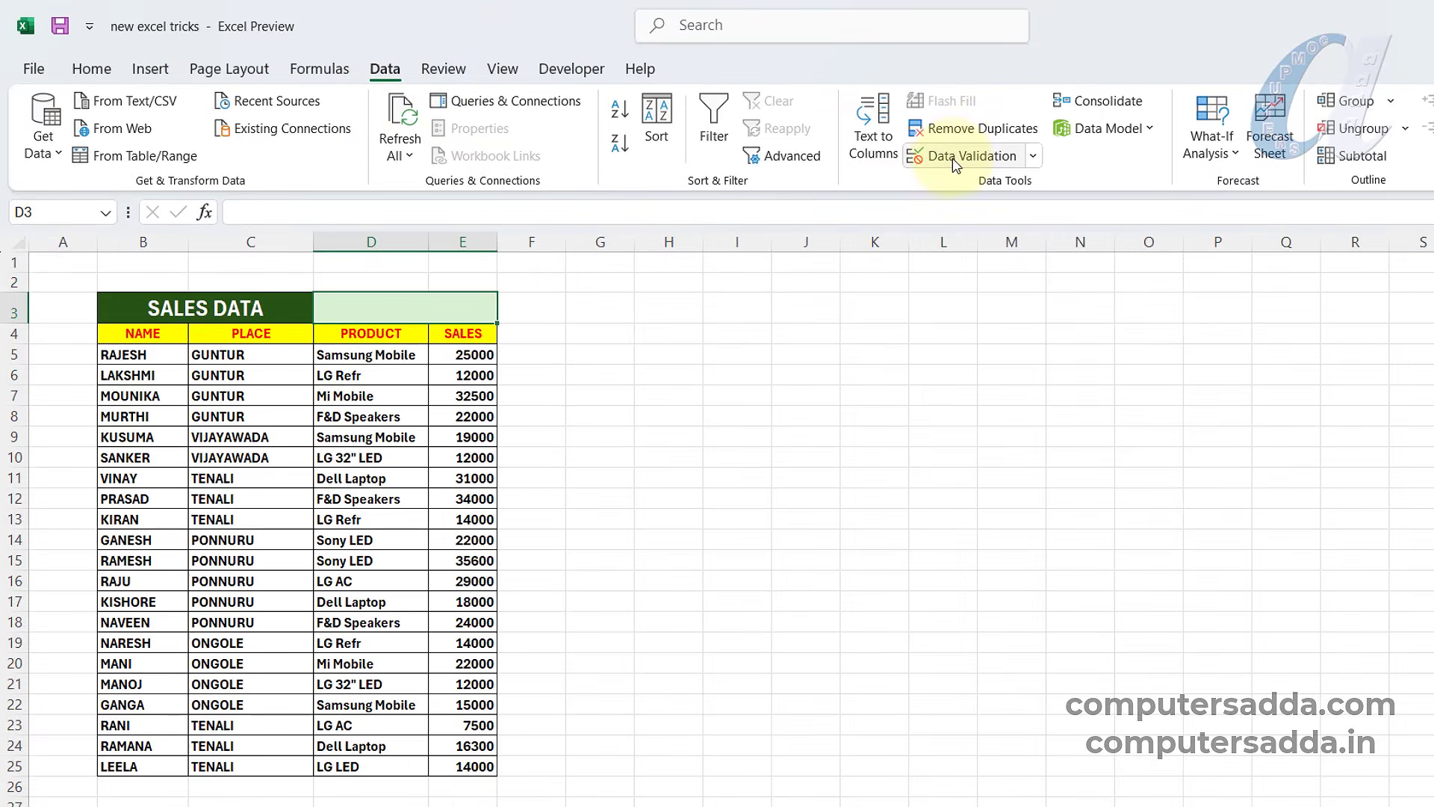
left_click(956, 156)
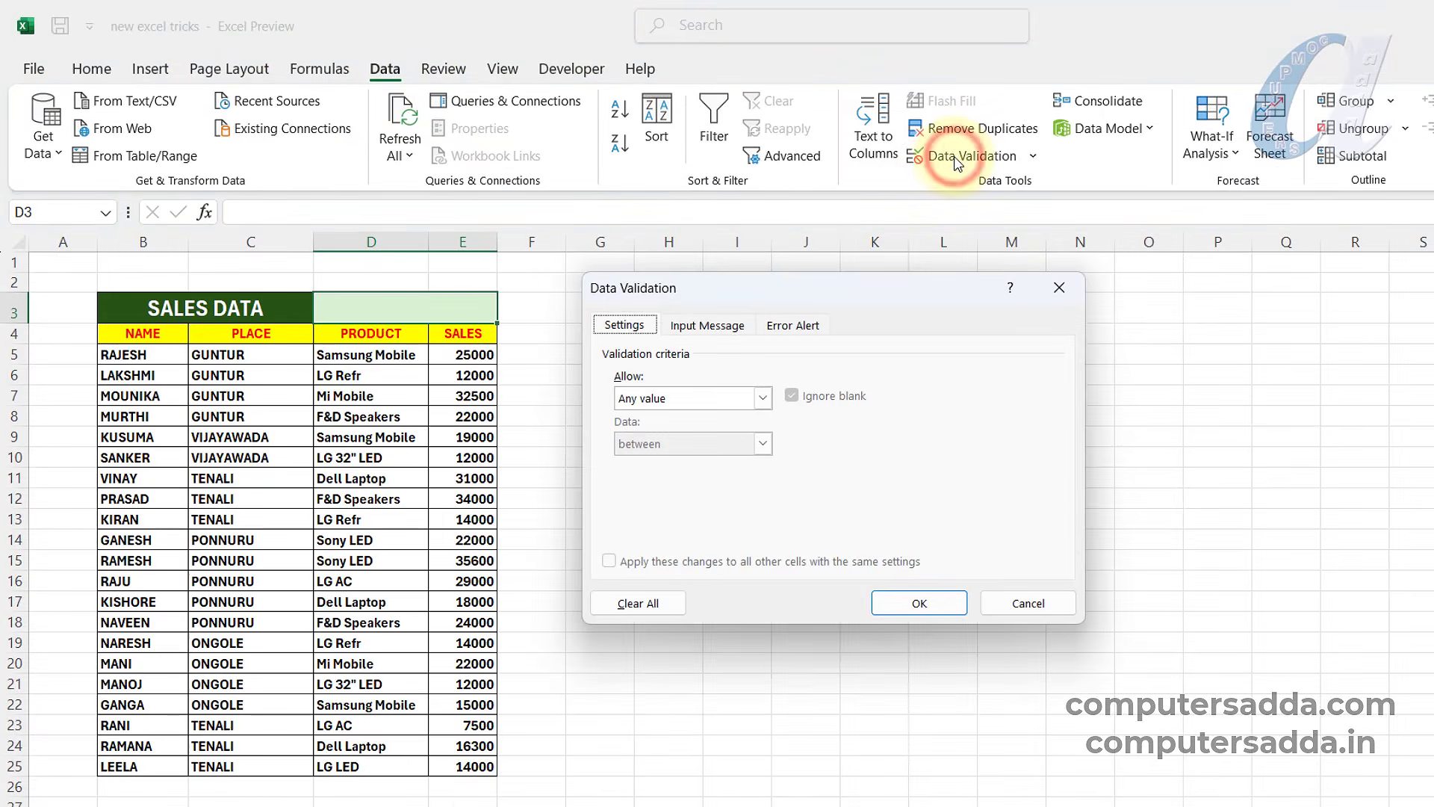
left_click(659, 403)
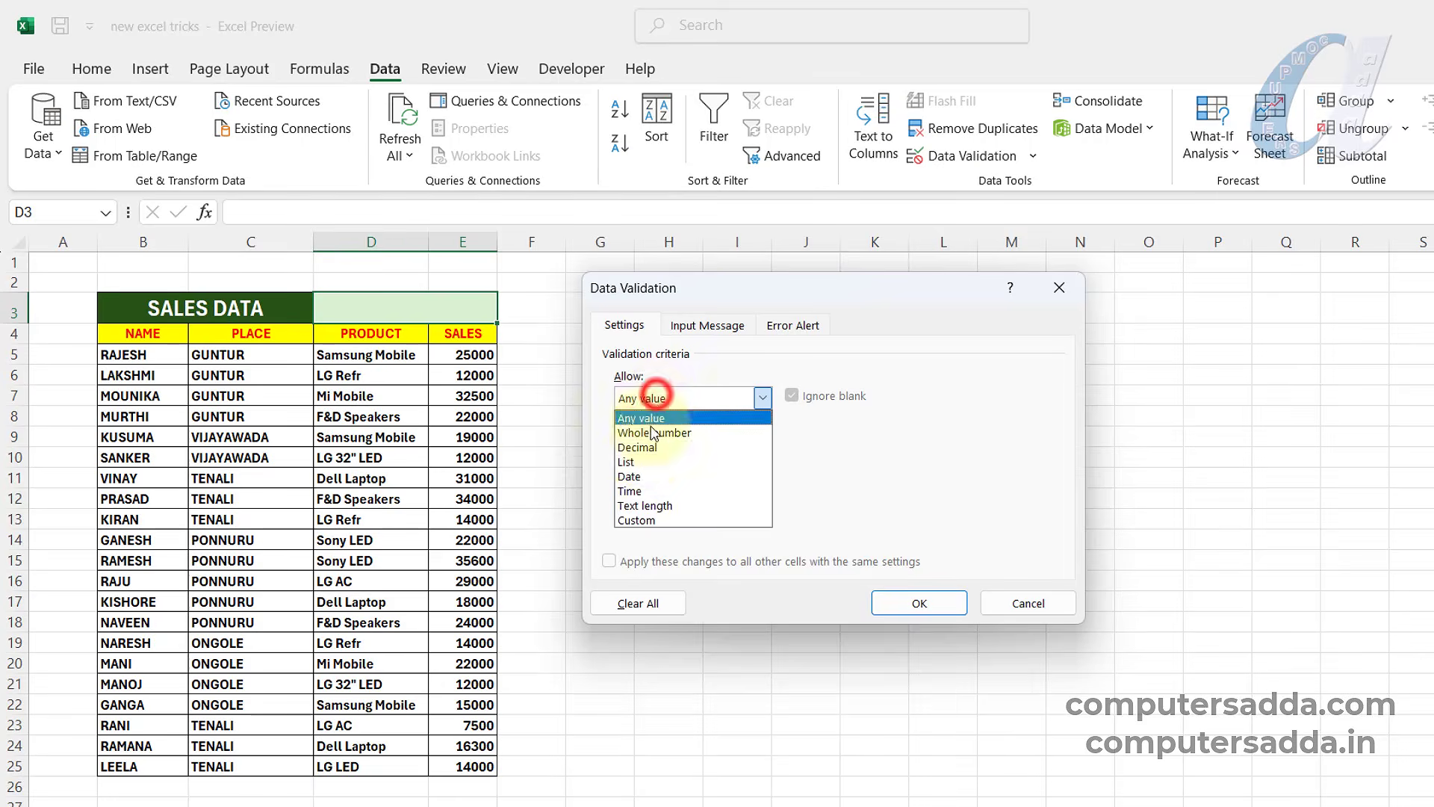
left_click(644, 464)
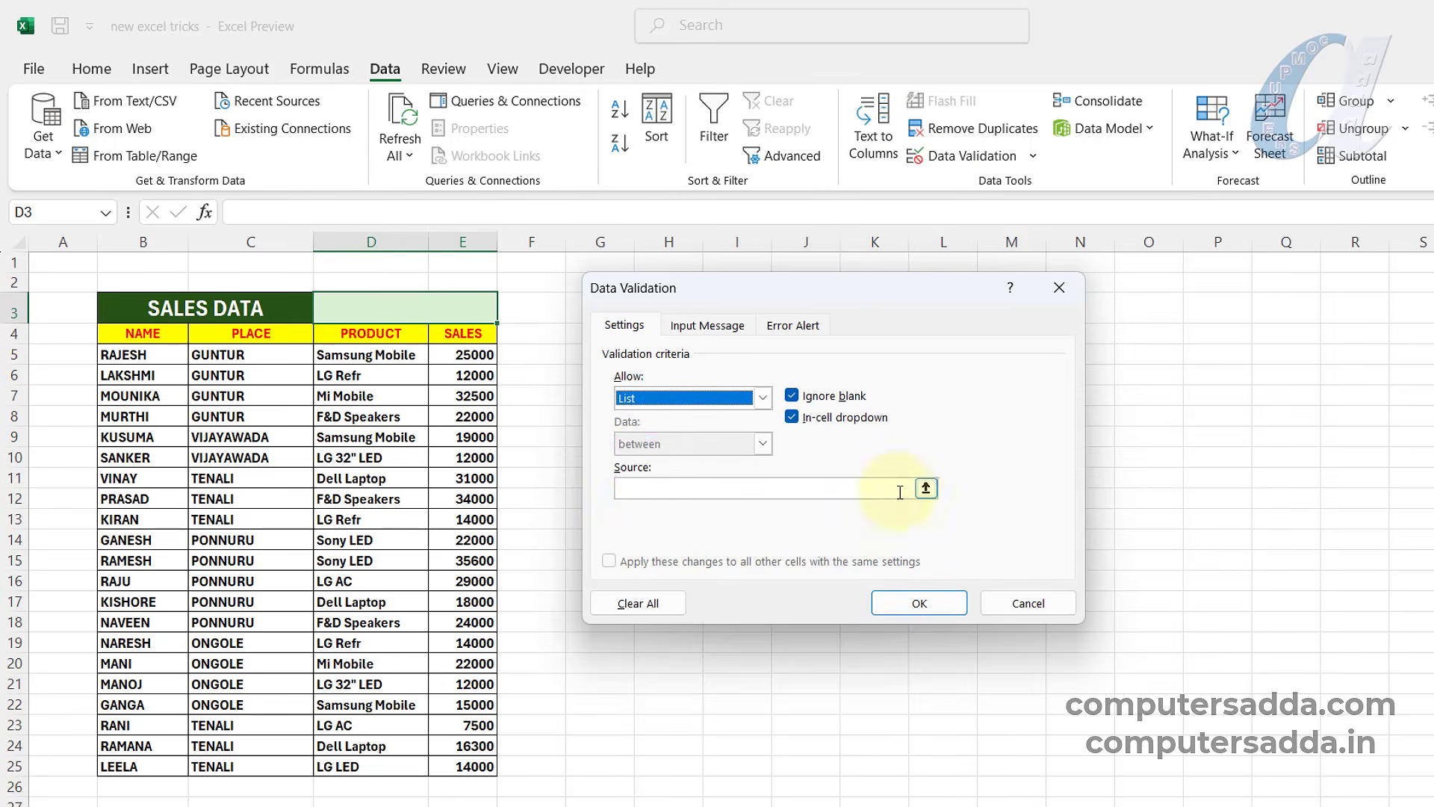
left_click(927, 489)
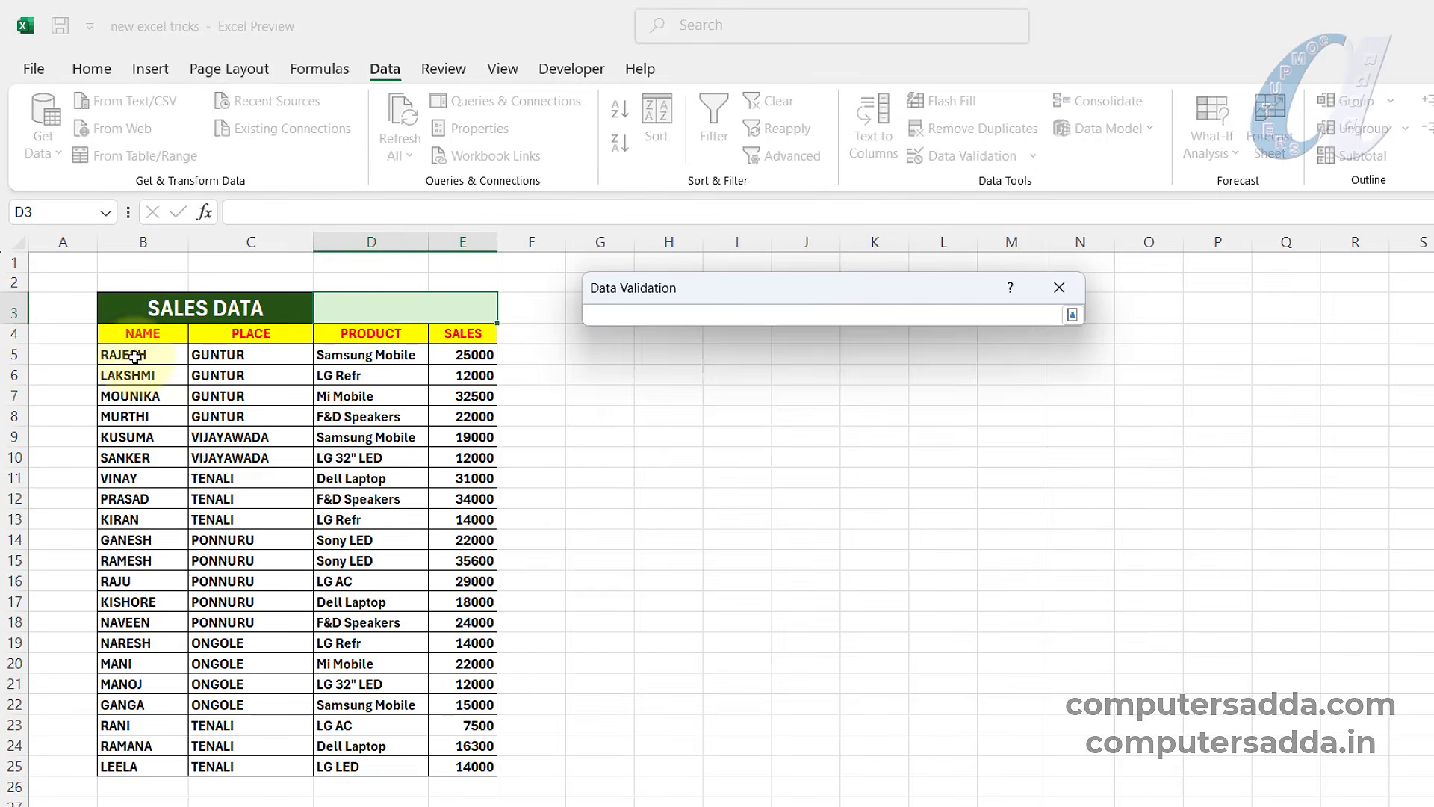
left_click_drag(137, 378, 129, 765)
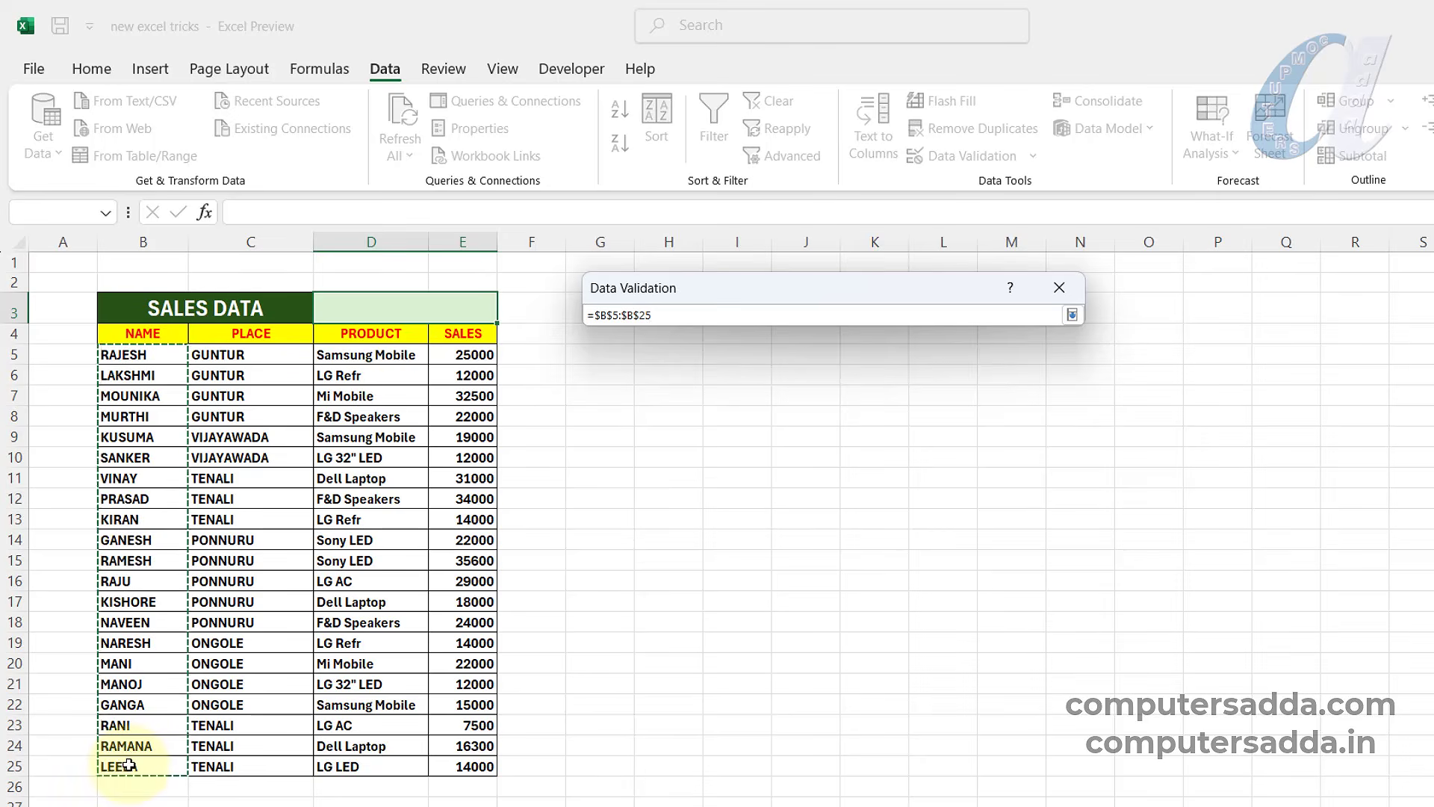
key("Return")
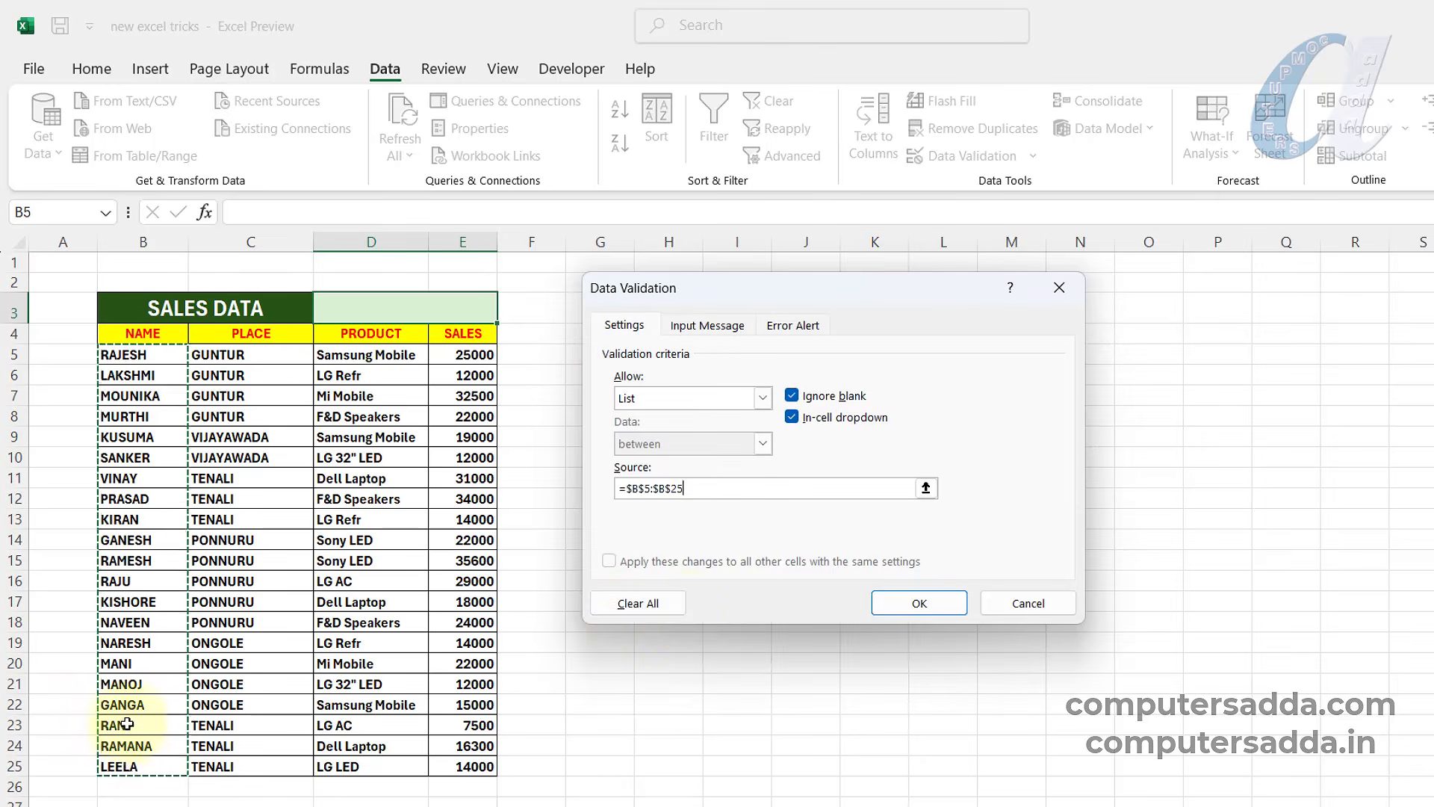
left_click(936, 605)
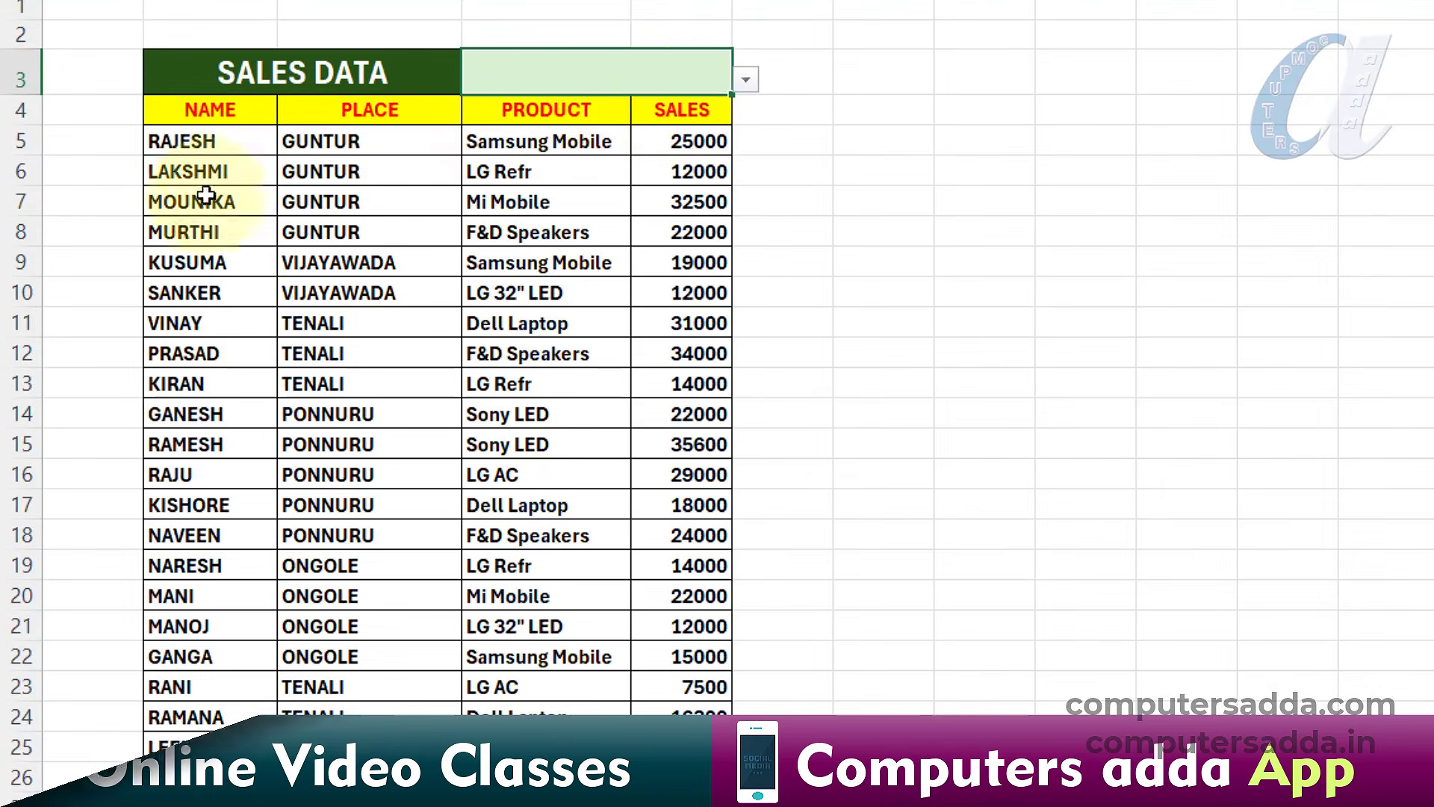
- Try several entries in the D3 dropdown and leave the name from row 11 selected
left_click(745, 80)
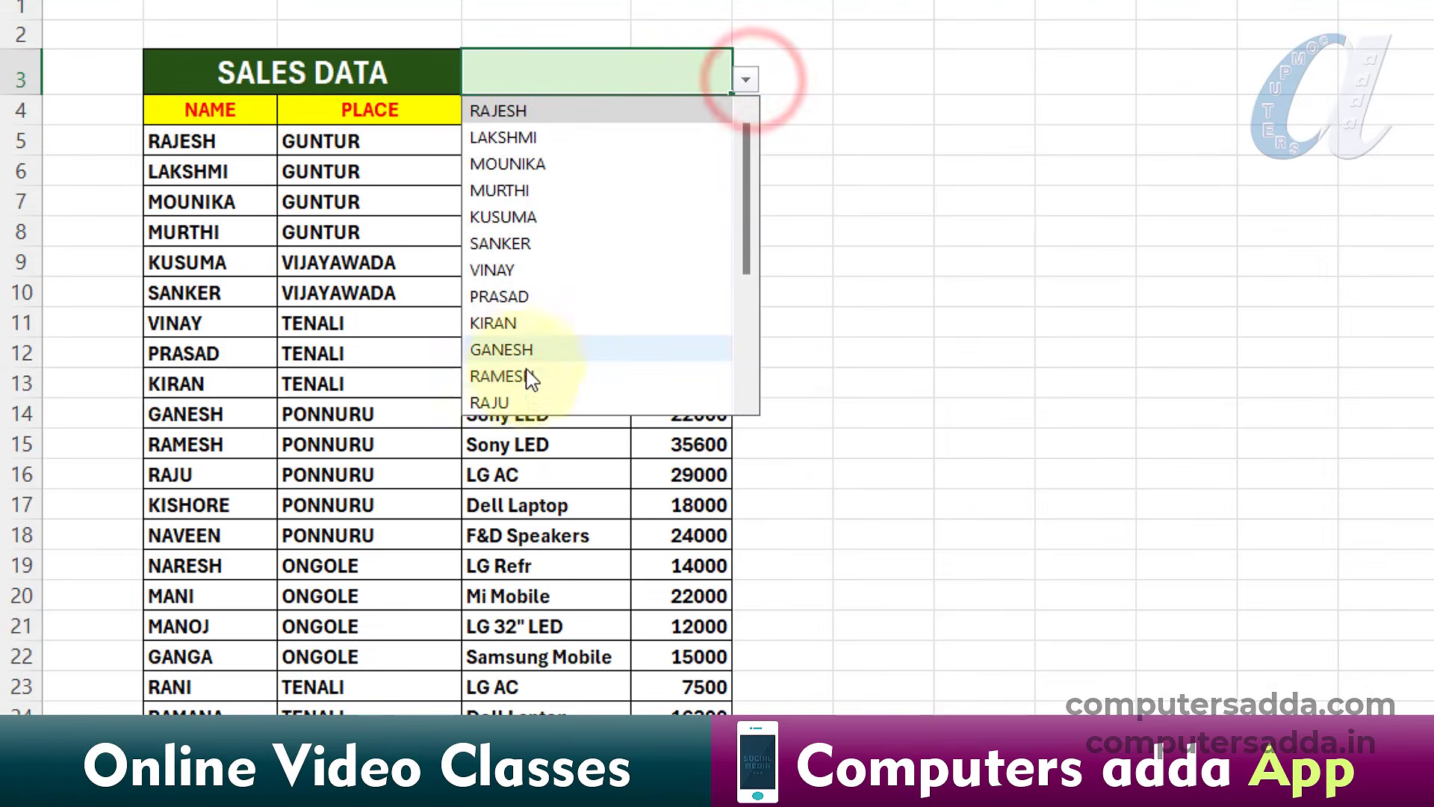
left_click(543, 221)
left_click(746, 79)
left_click(603, 161)
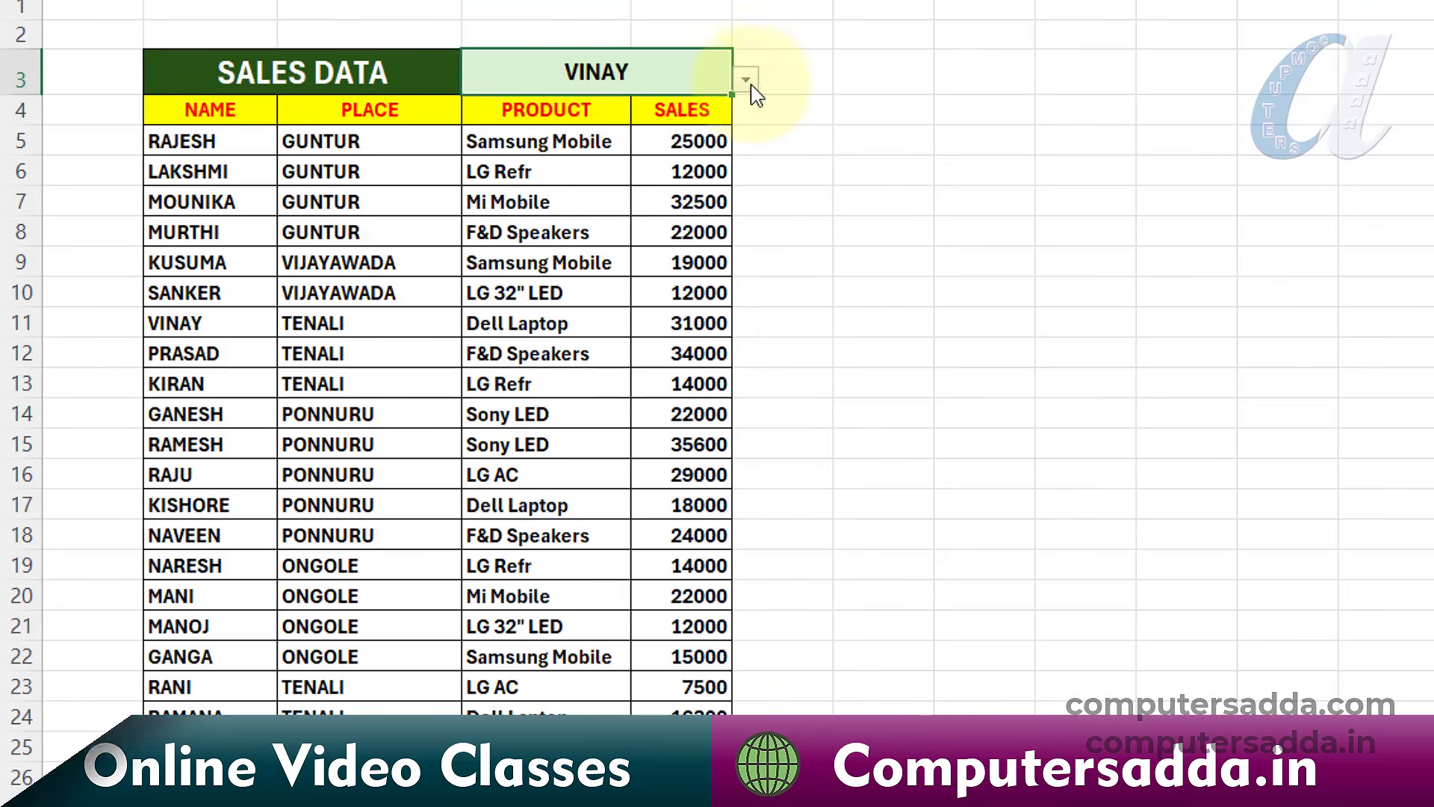
left_click(747, 80)
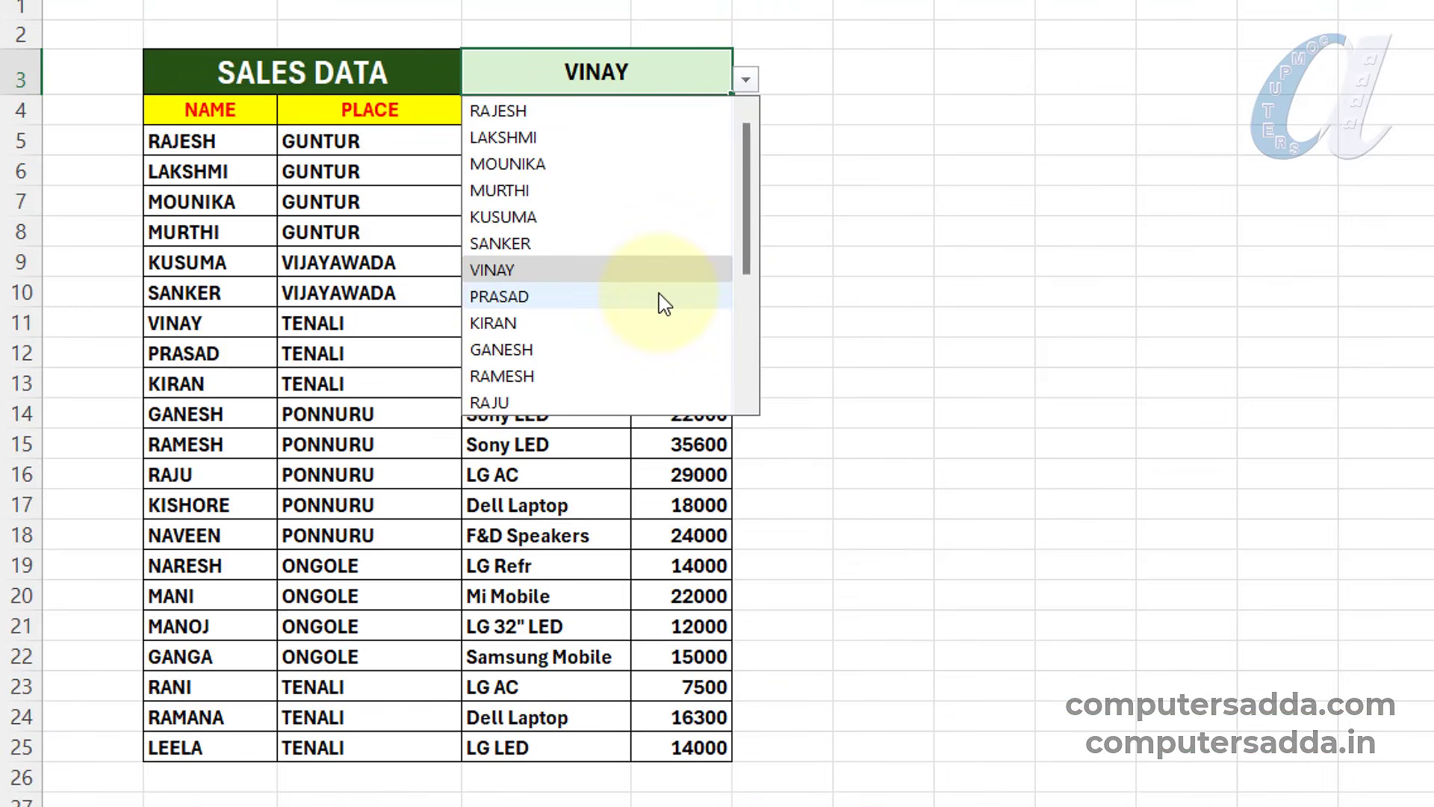
left_click(956, 258)
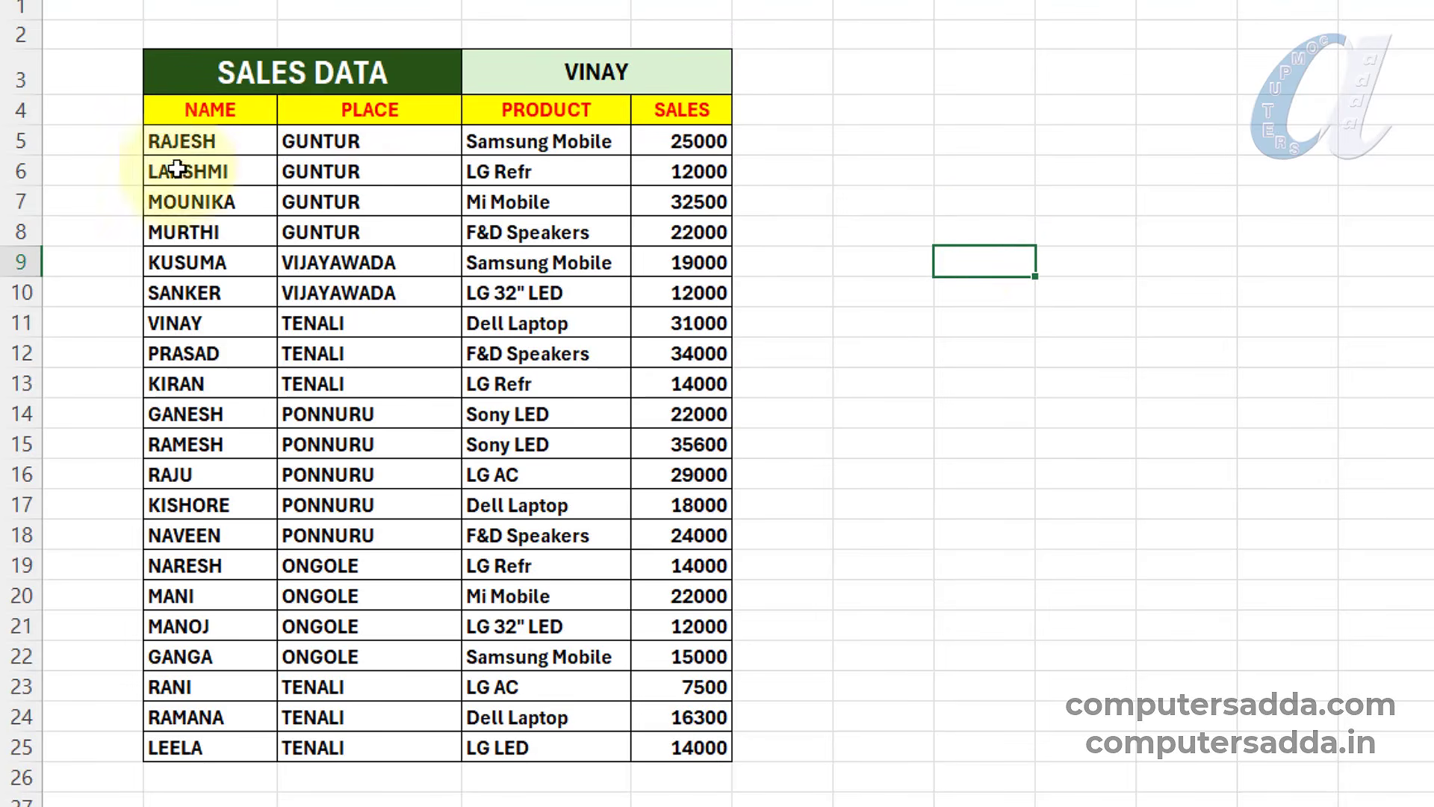
- Create a formula-based conditional formatting rule for the data range B5:E25 using =$B5=$D$3
left_click_drag(198, 142, 656, 753)
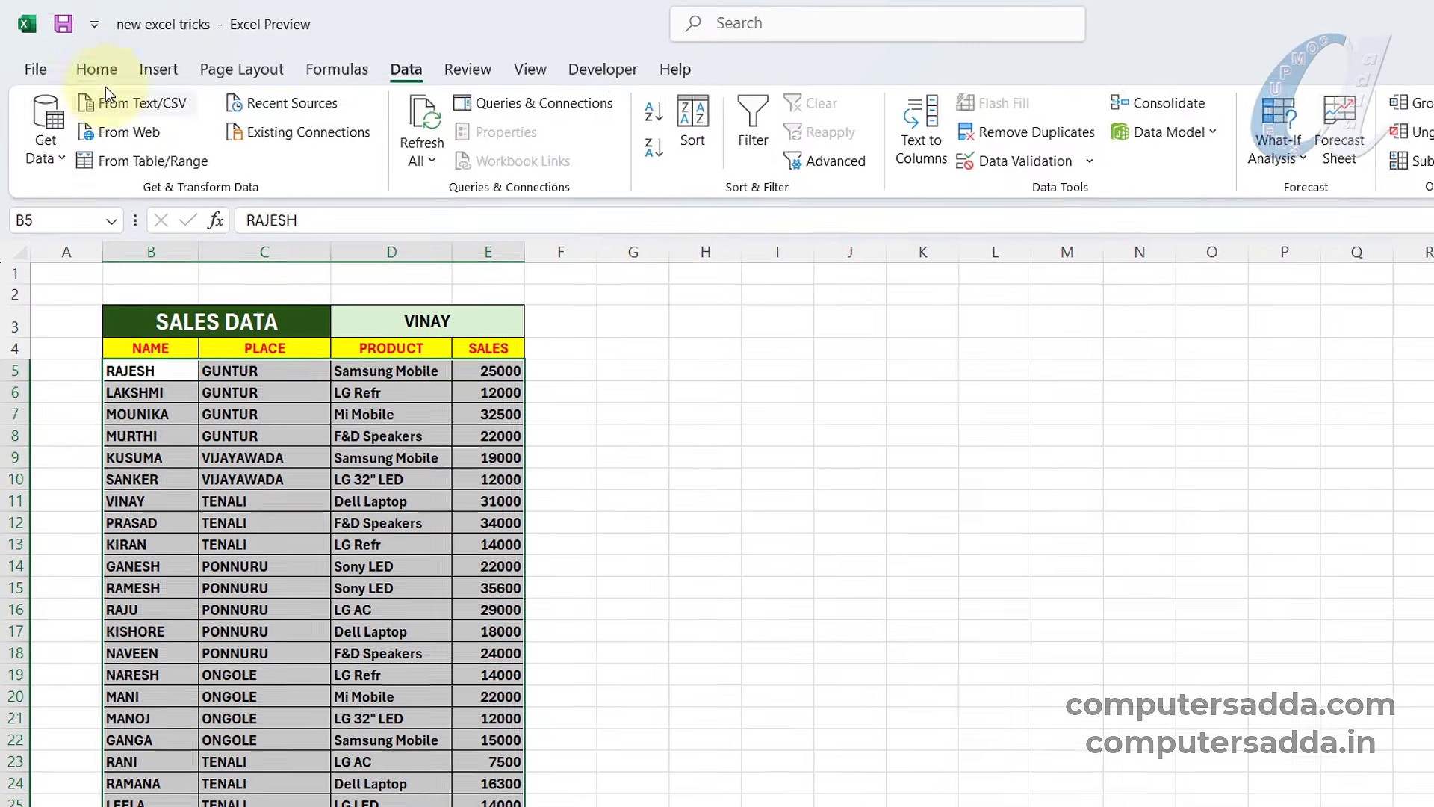
left_click(97, 72)
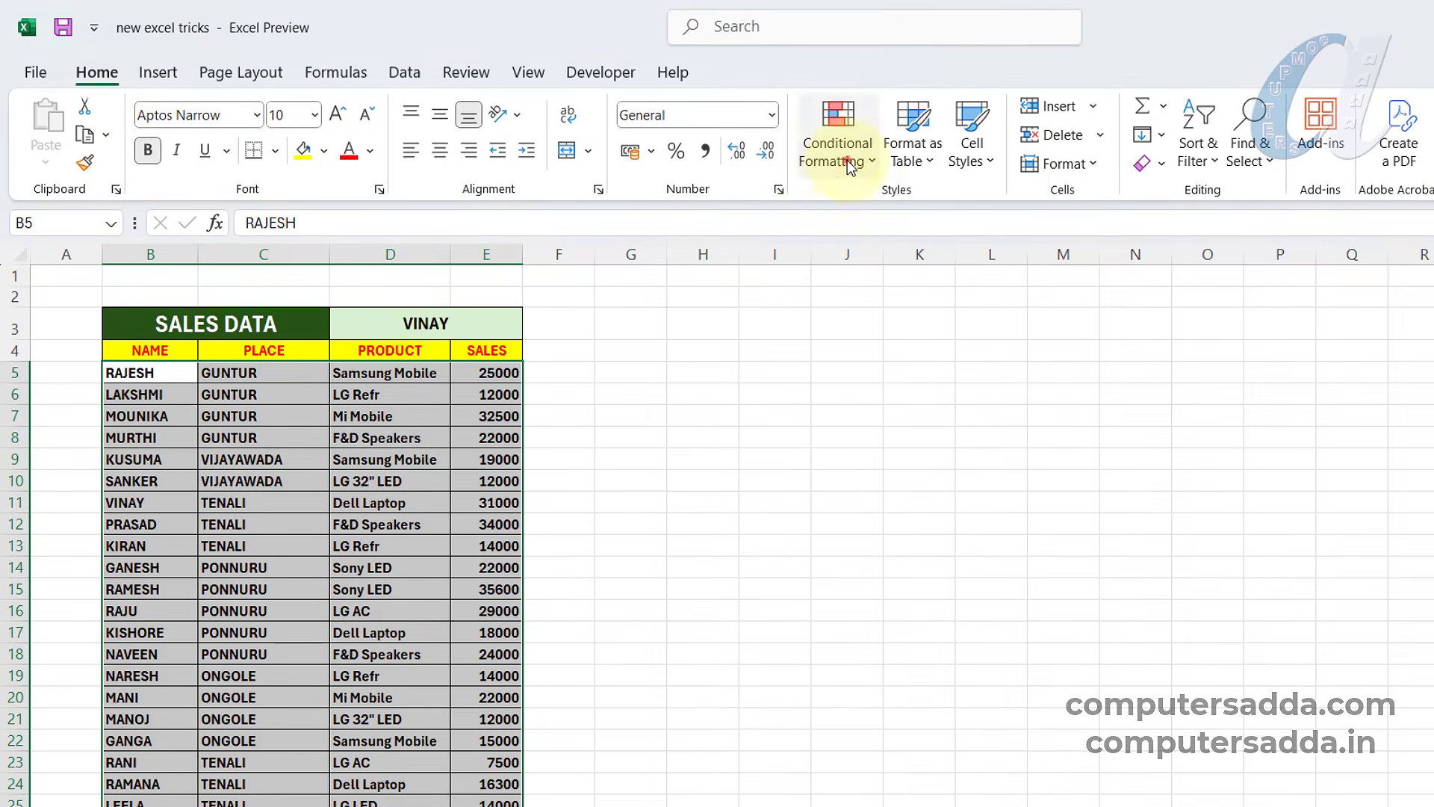
left_click(847, 160)
left_click(846, 438)
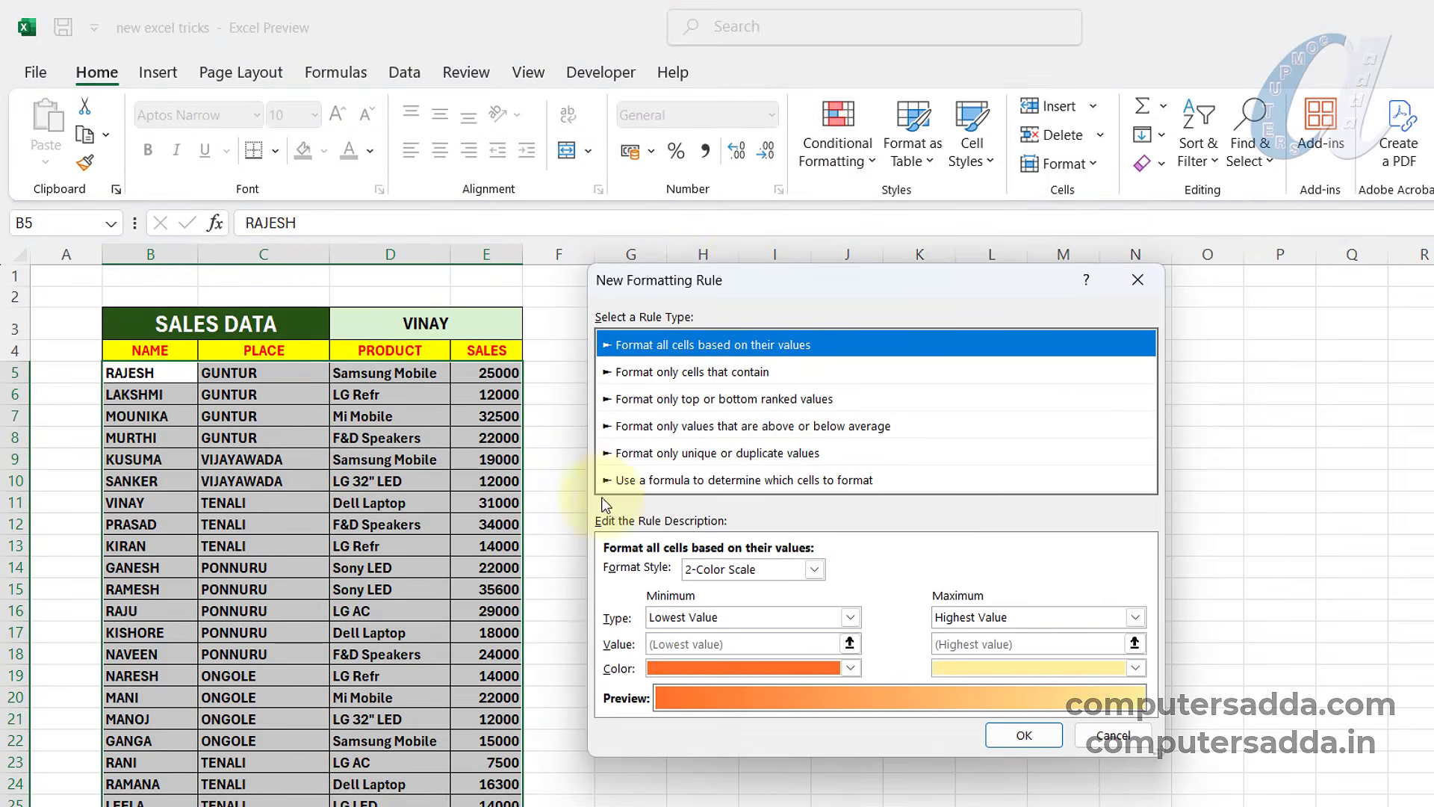
left_click(732, 483)
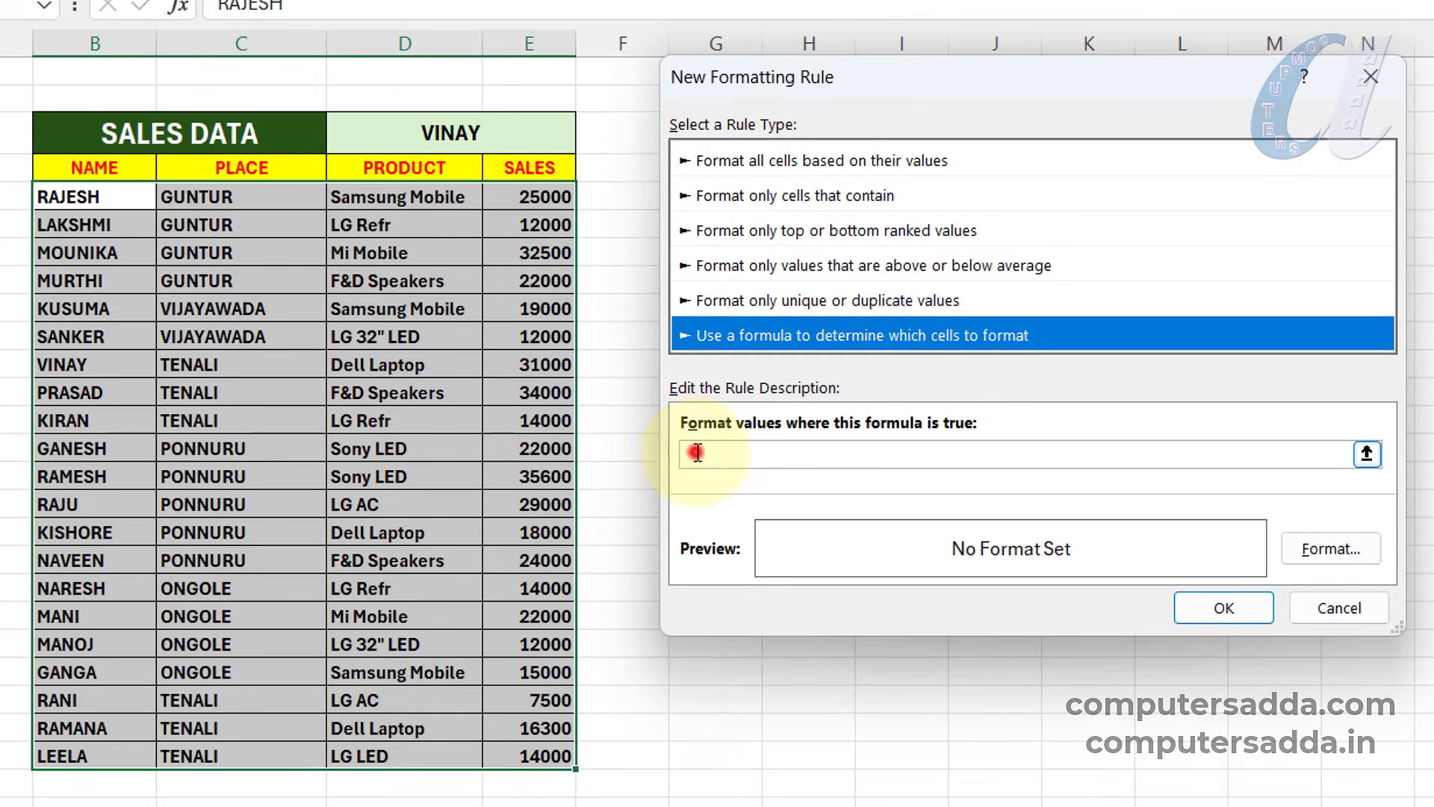
left_click(616, 571)
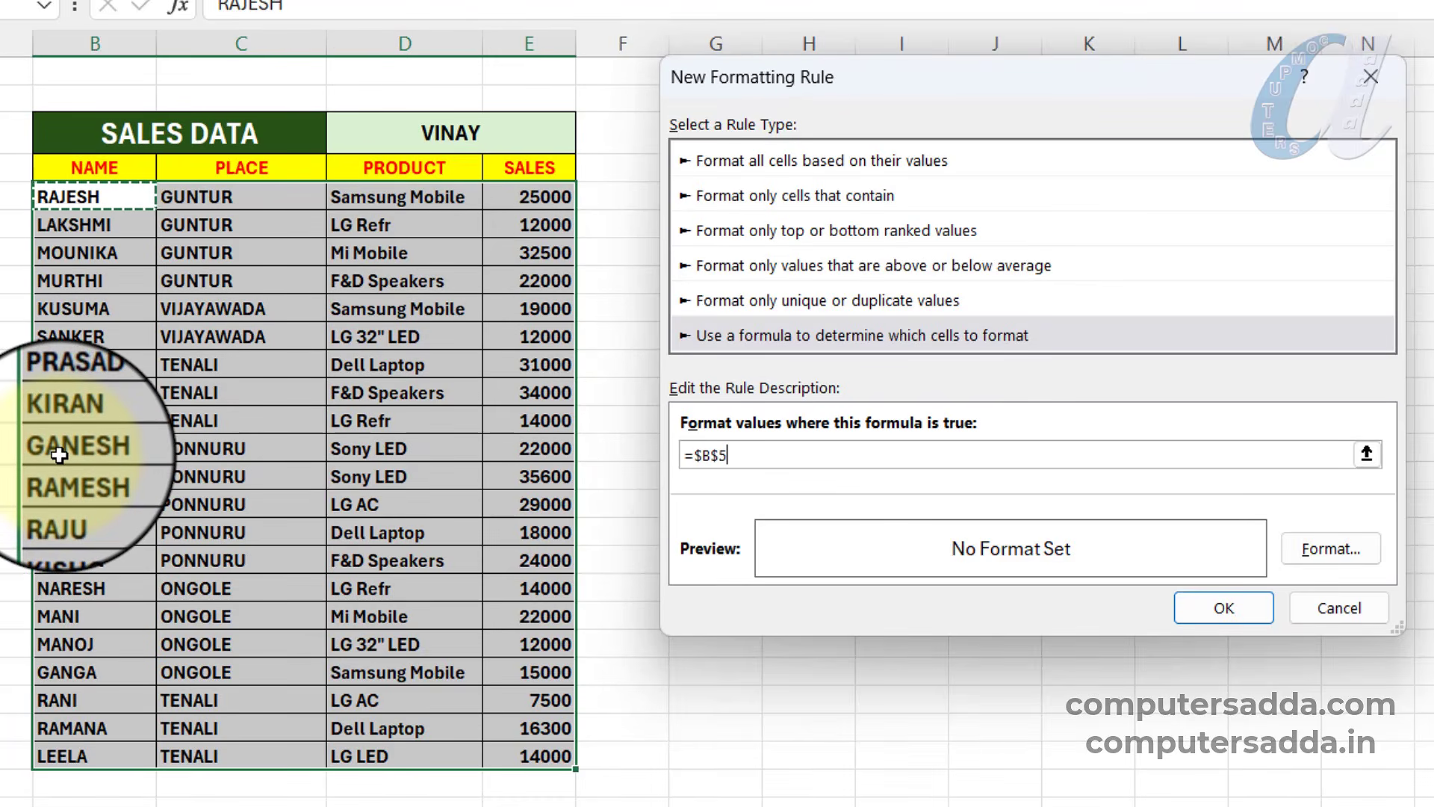
left_click(721, 456)
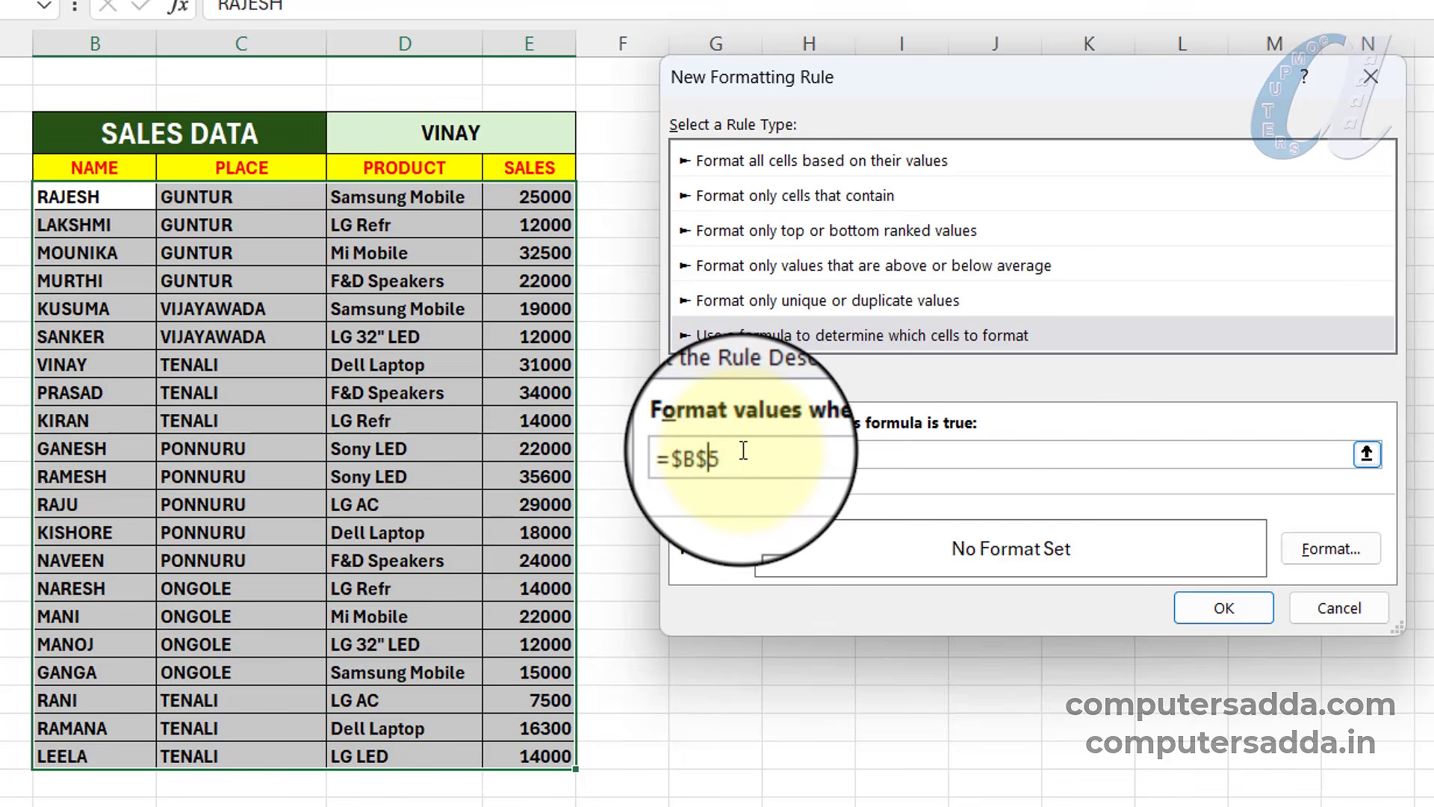
type("=")
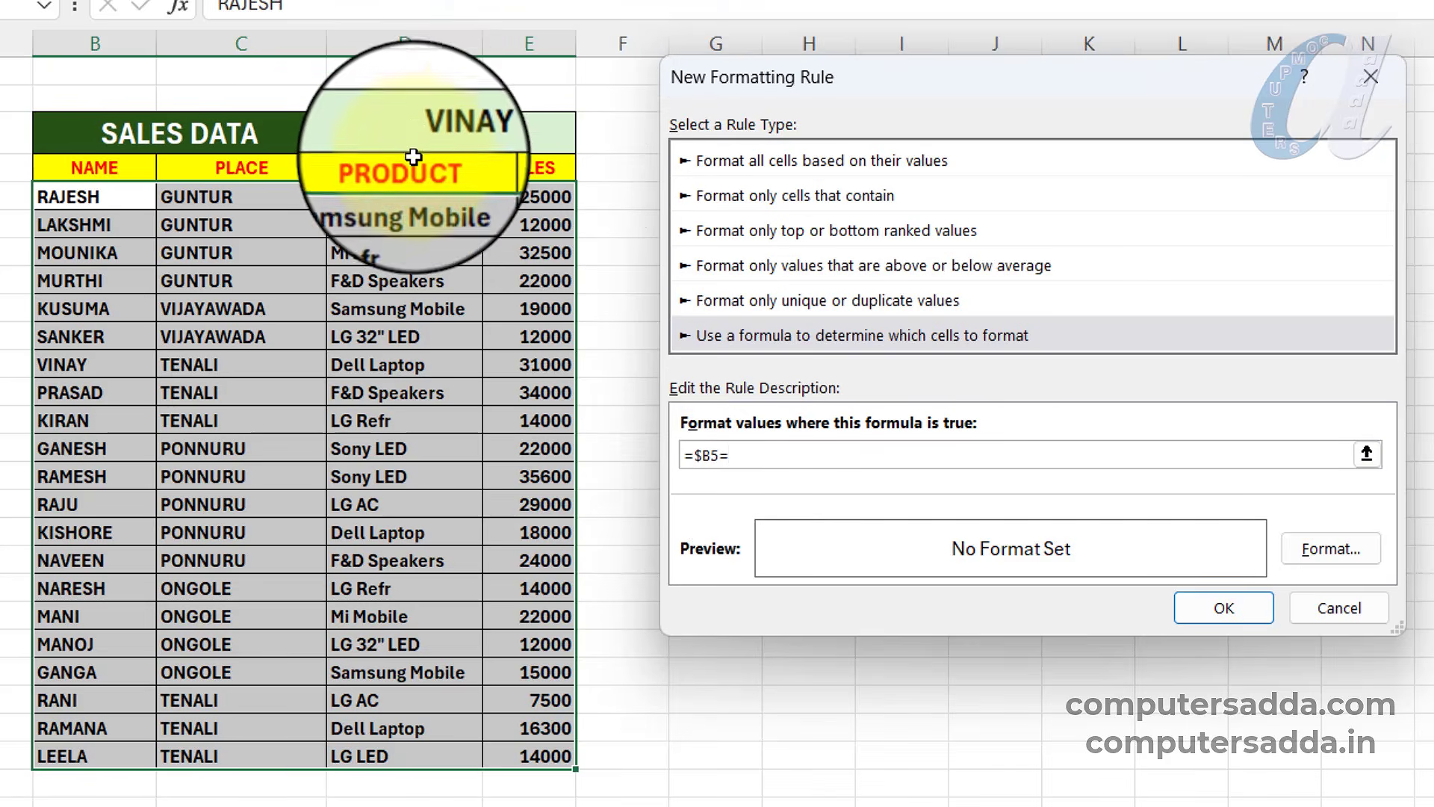
left_click(417, 133)
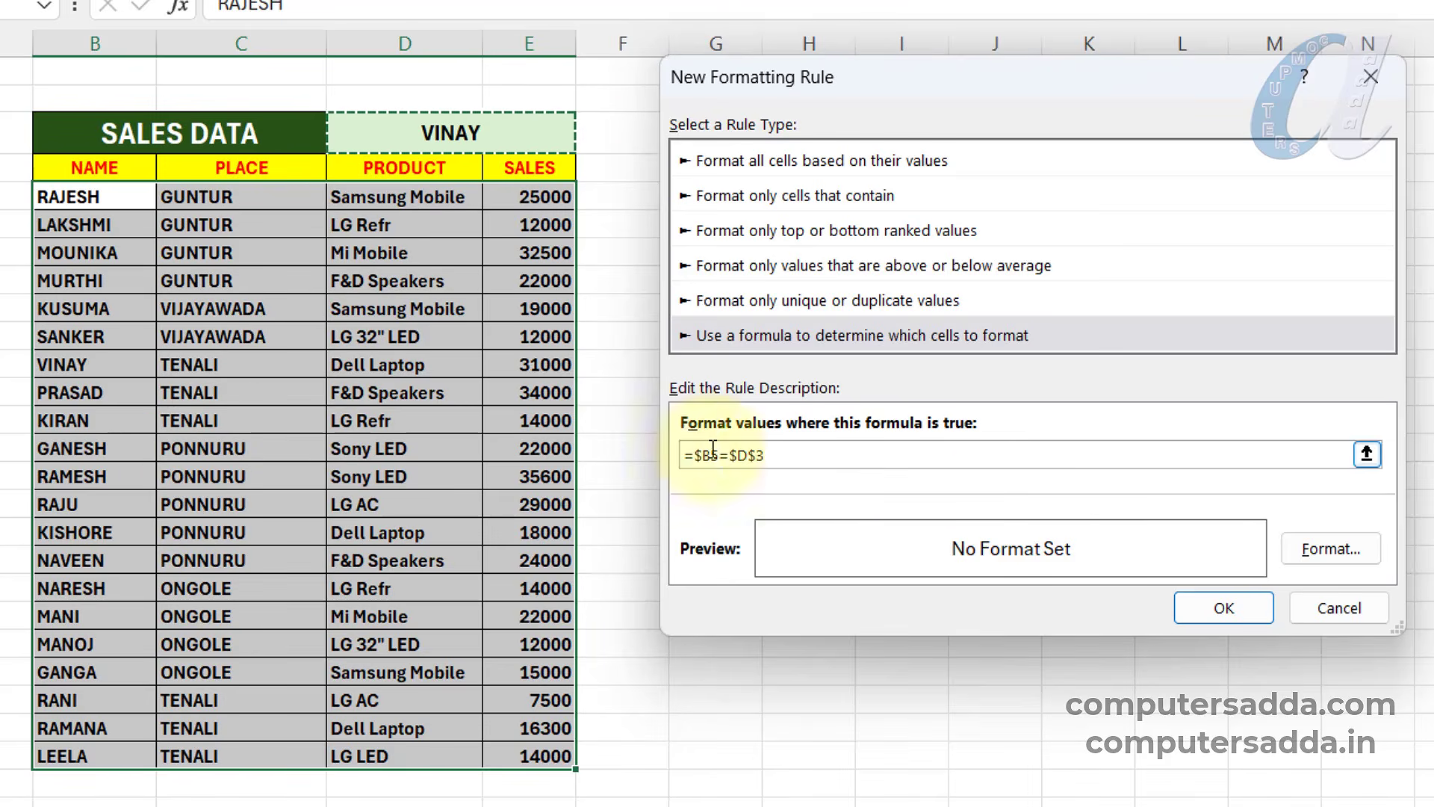
- Give the rule a light green fill and bold font, and apply it to the selected data
left_click(1331, 548)
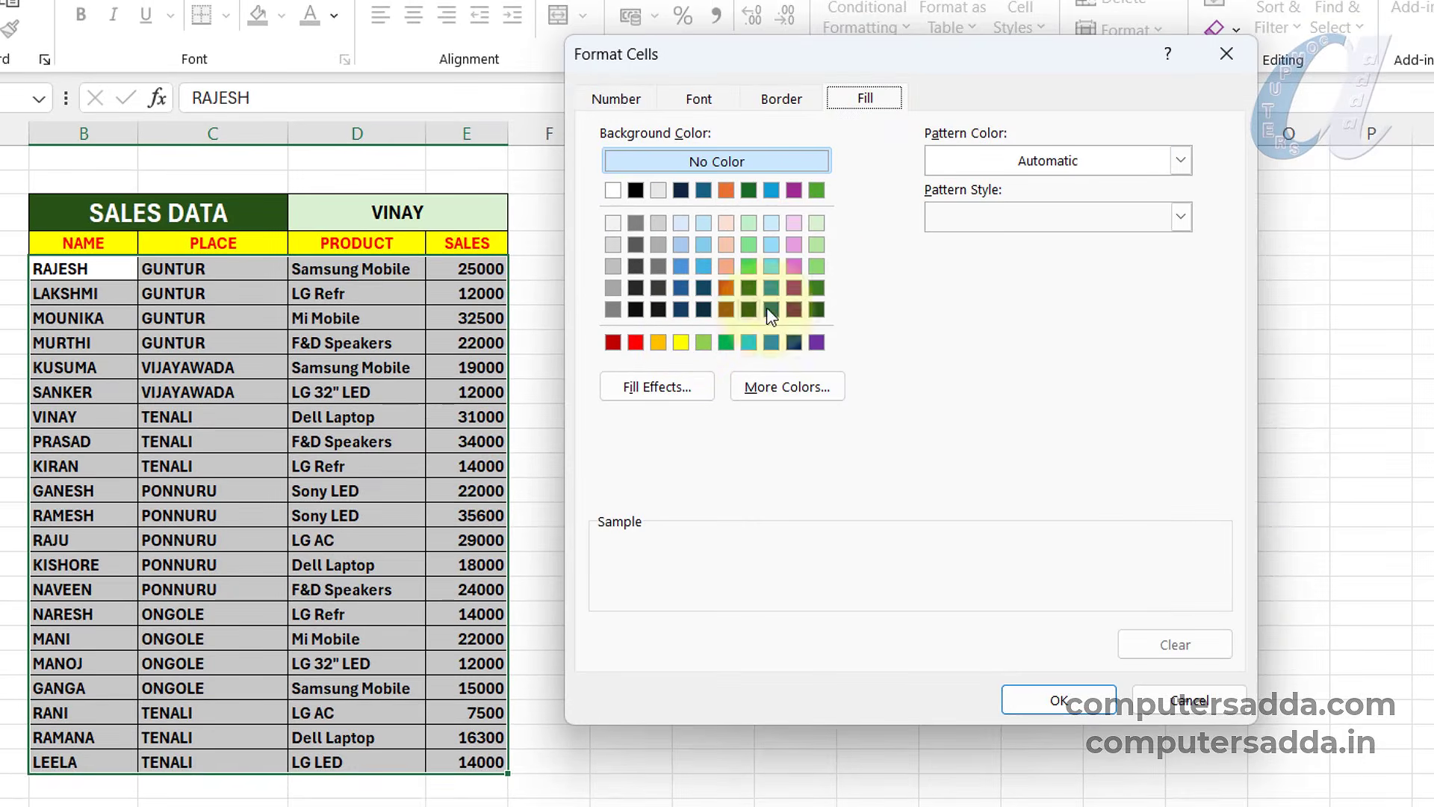
left_click(816, 266)
left_click(726, 101)
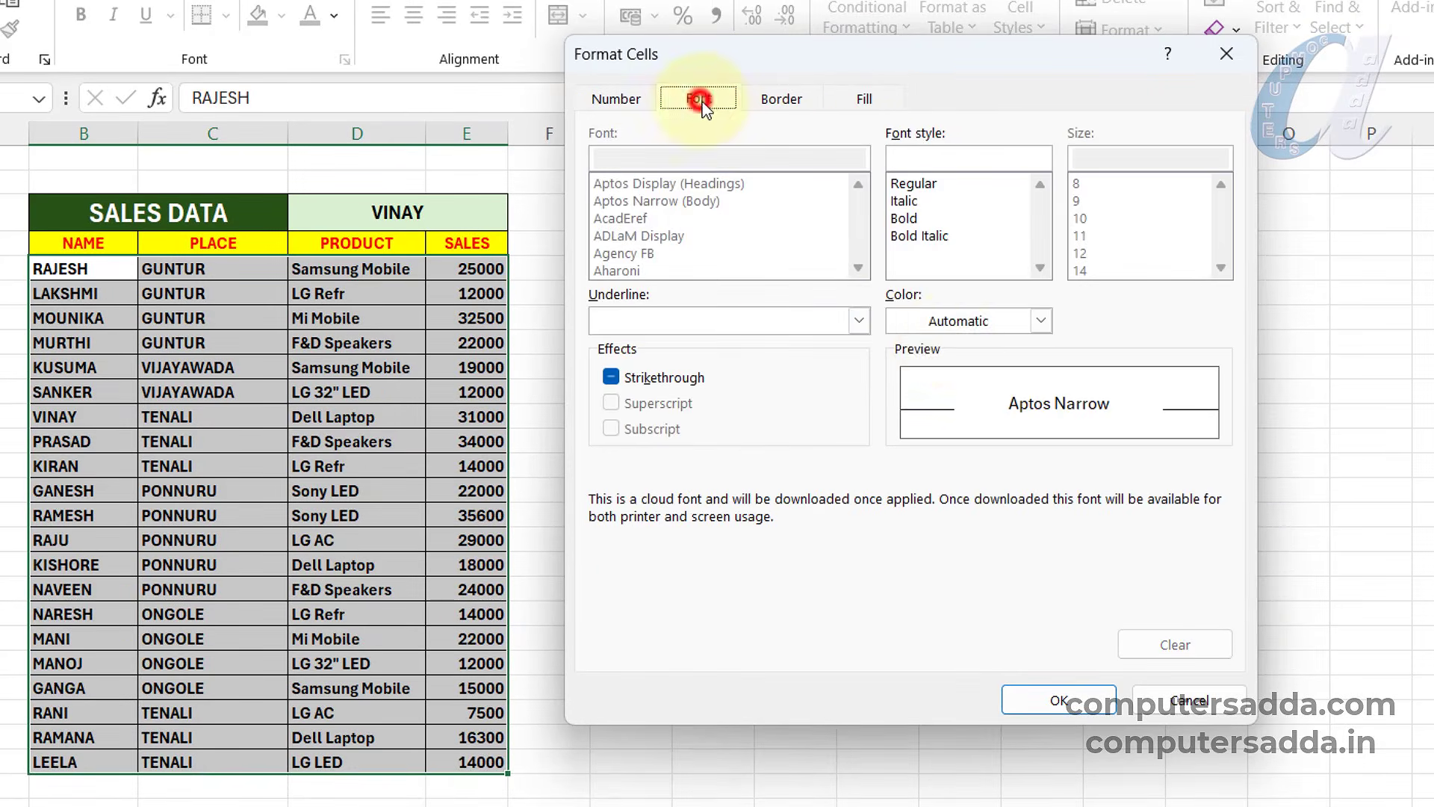
left_click(915, 218)
left_click(1039, 699)
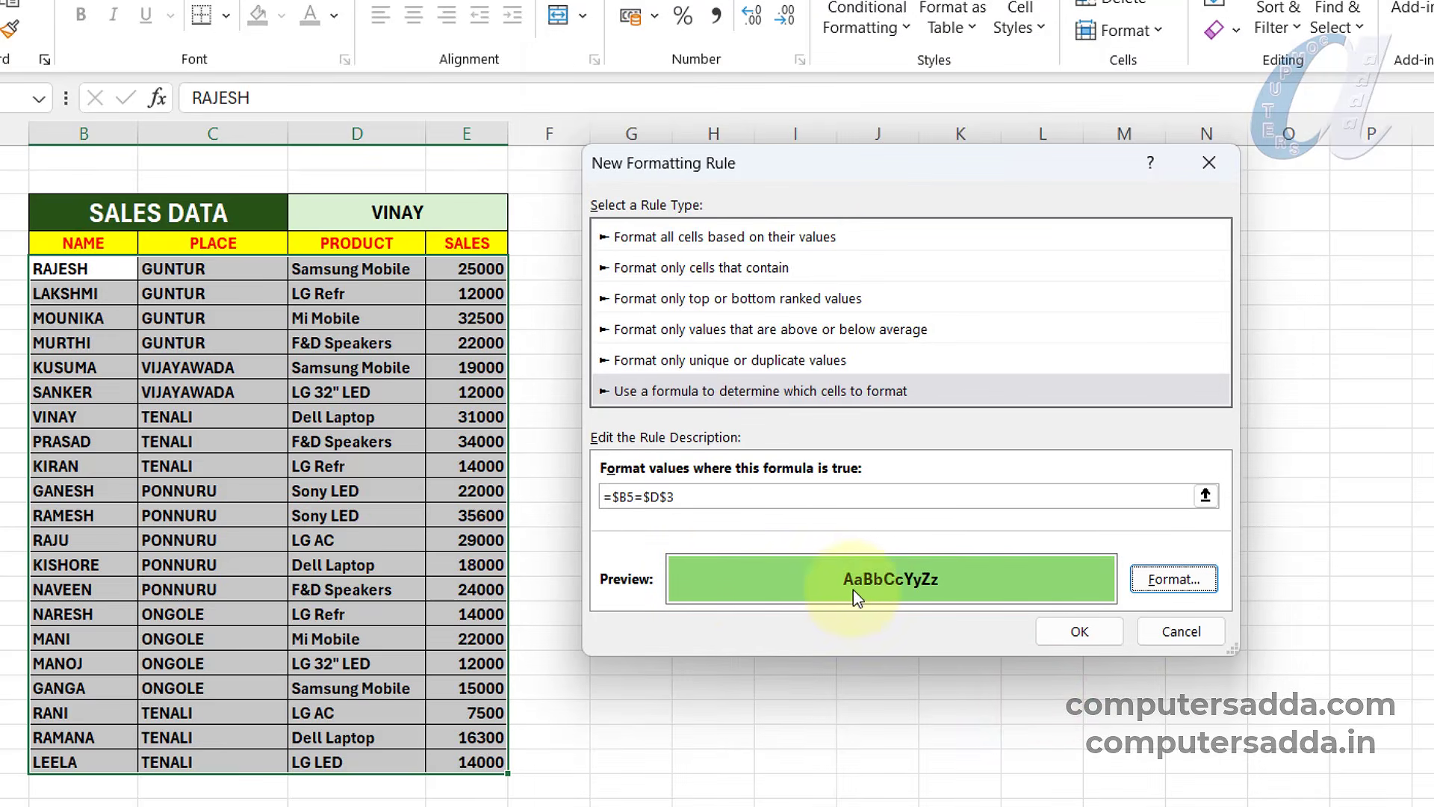
left_click(1081, 630)
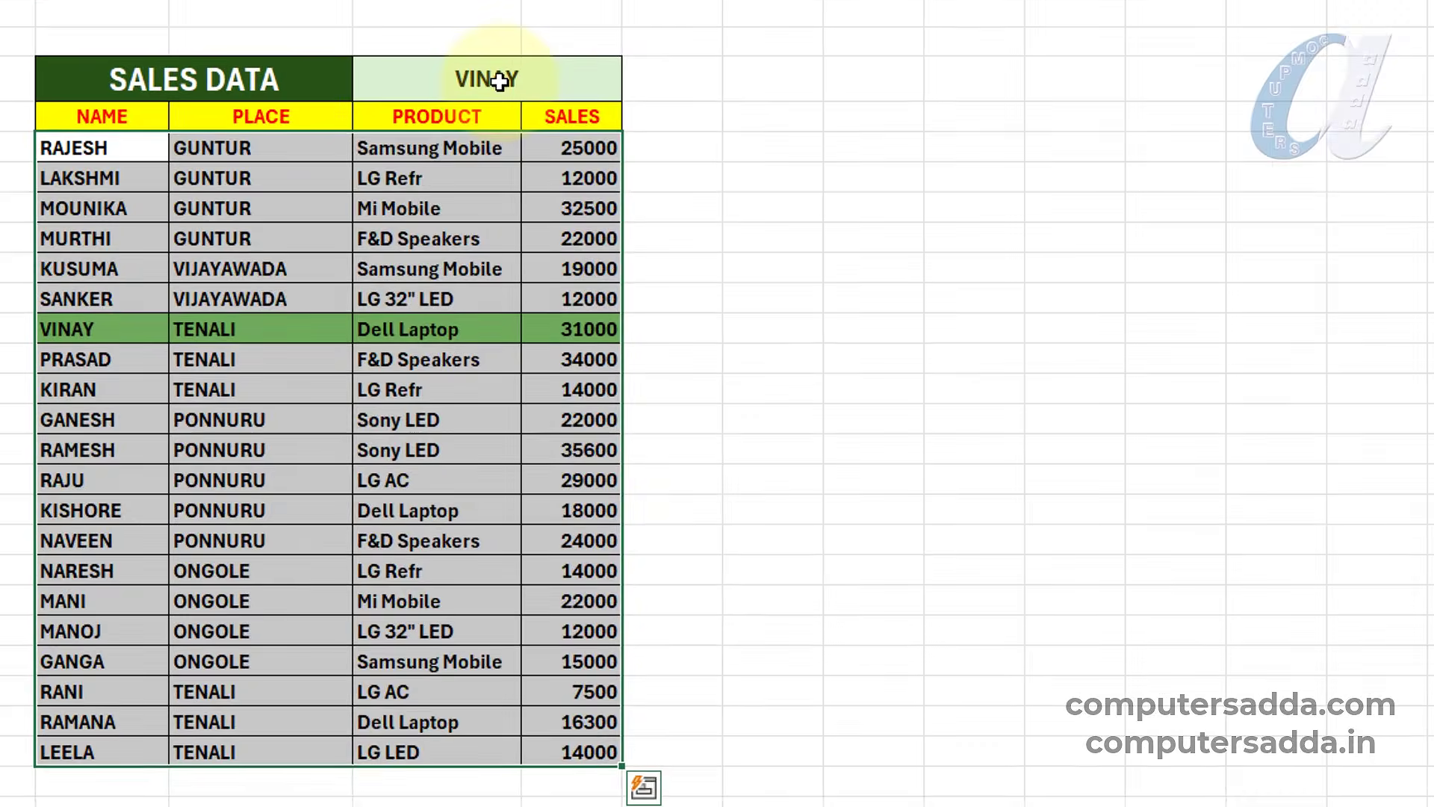
- Choose different names from the D3 dropdown, including those in rows 8 and 15, to test the row highlighting
left_click(397, 217)
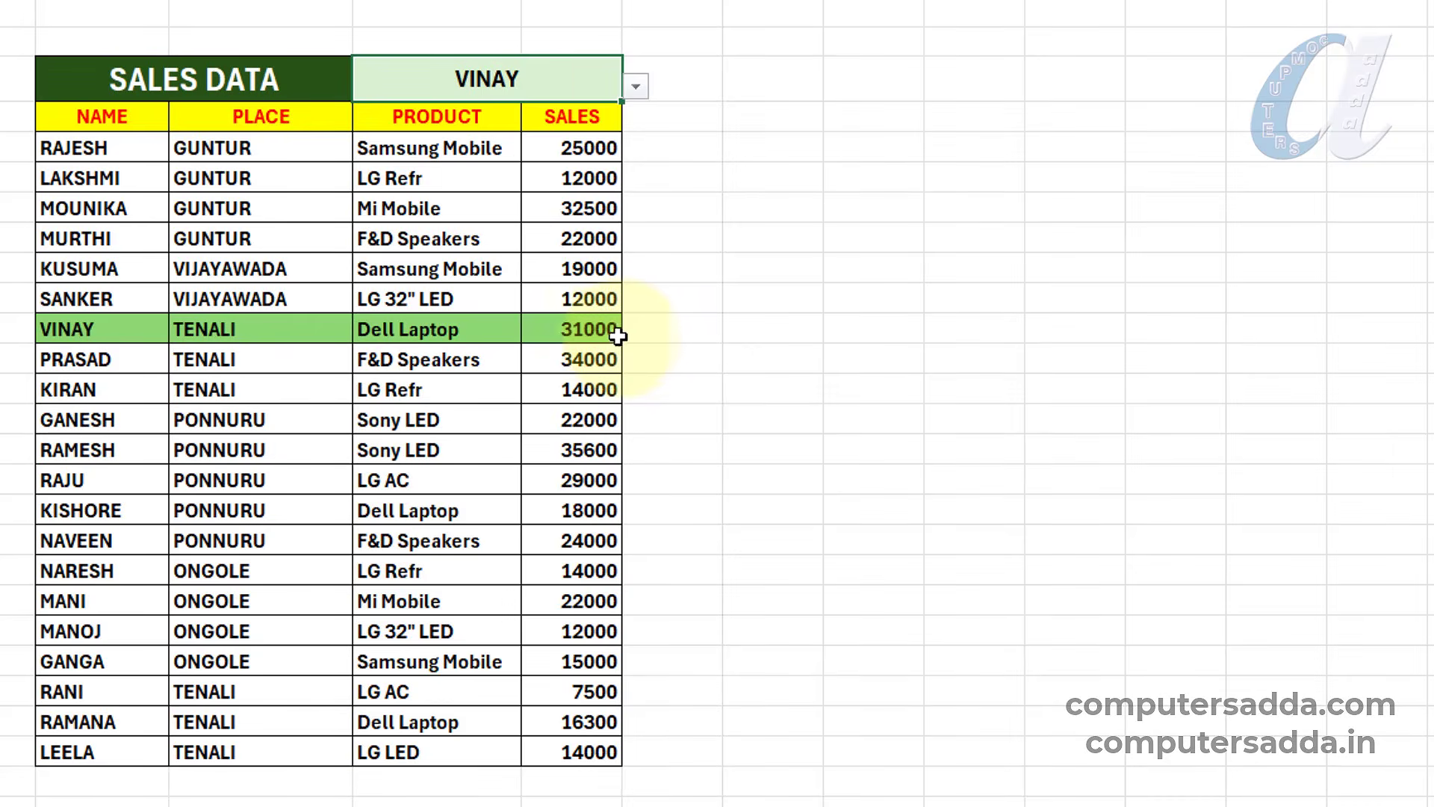
left_click(635, 86)
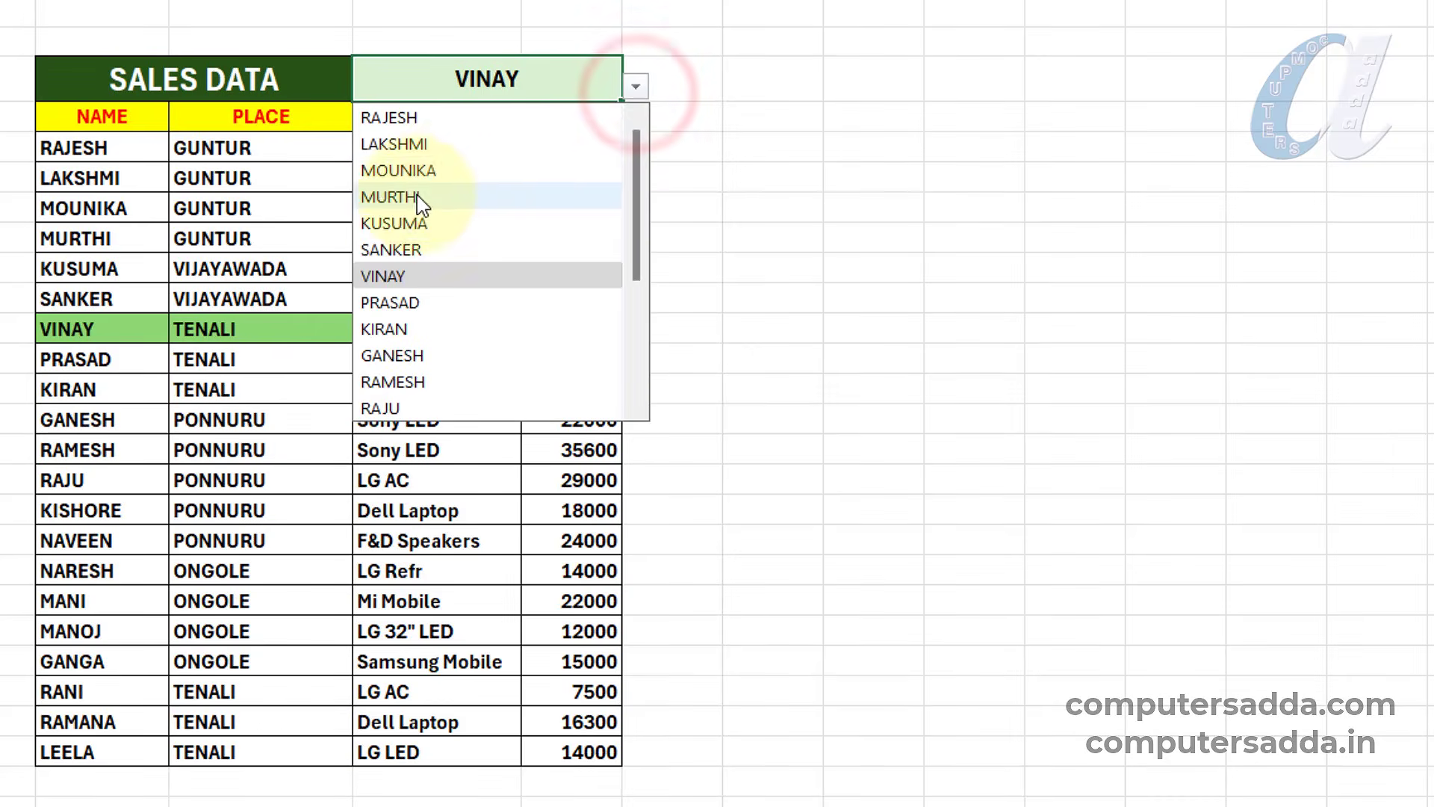
left_click(418, 197)
left_click(635, 87)
left_click(401, 382)
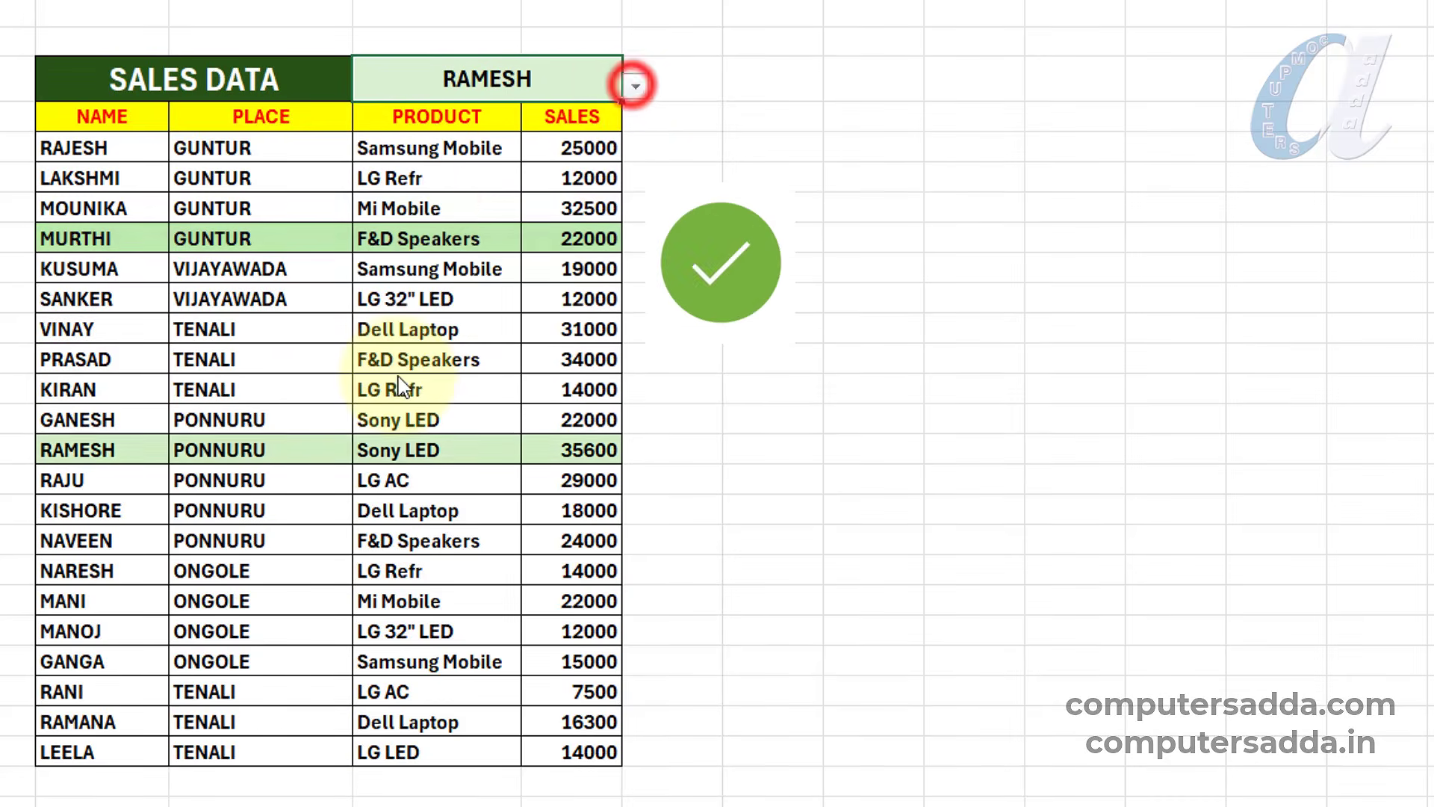
left_click(636, 86)
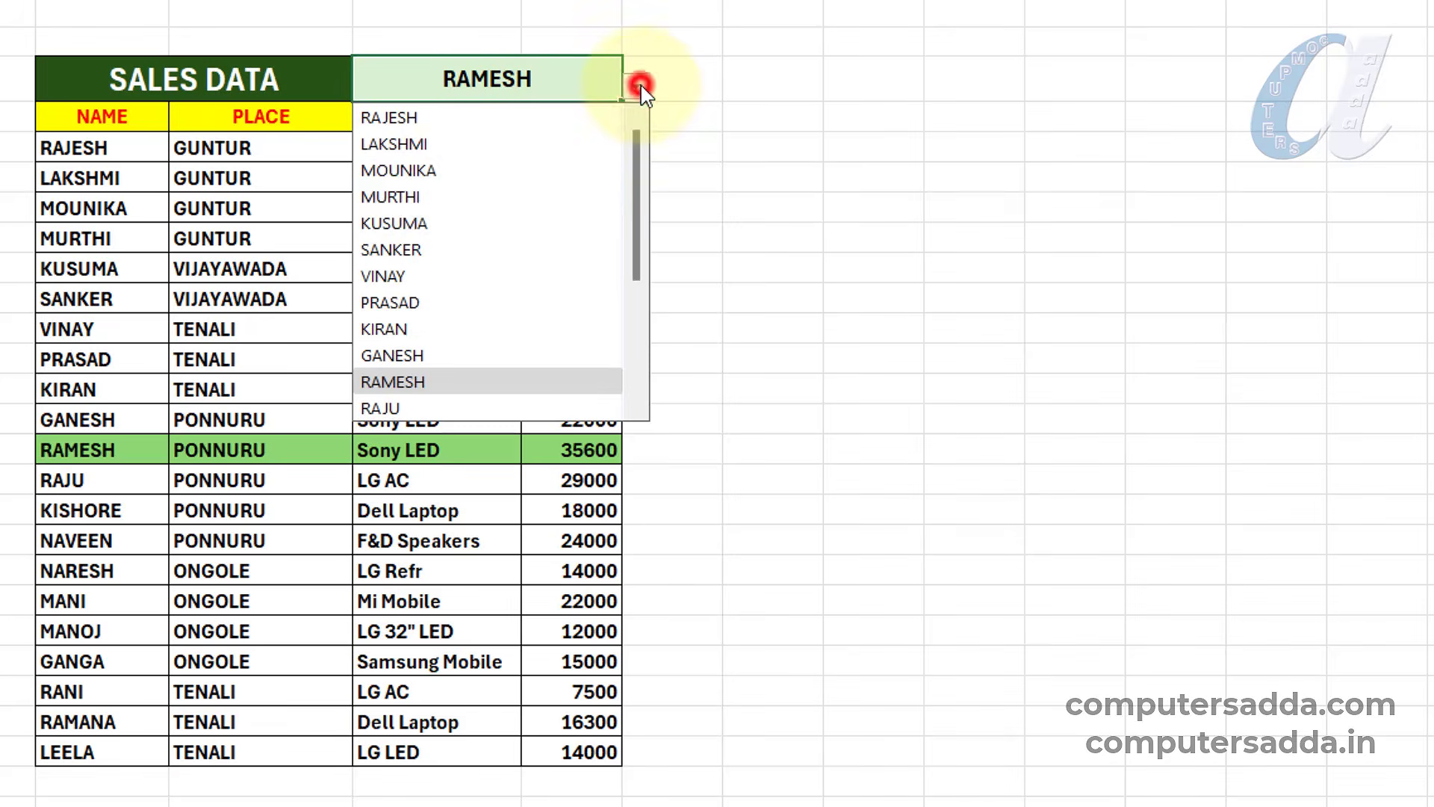
left_click(418, 198)
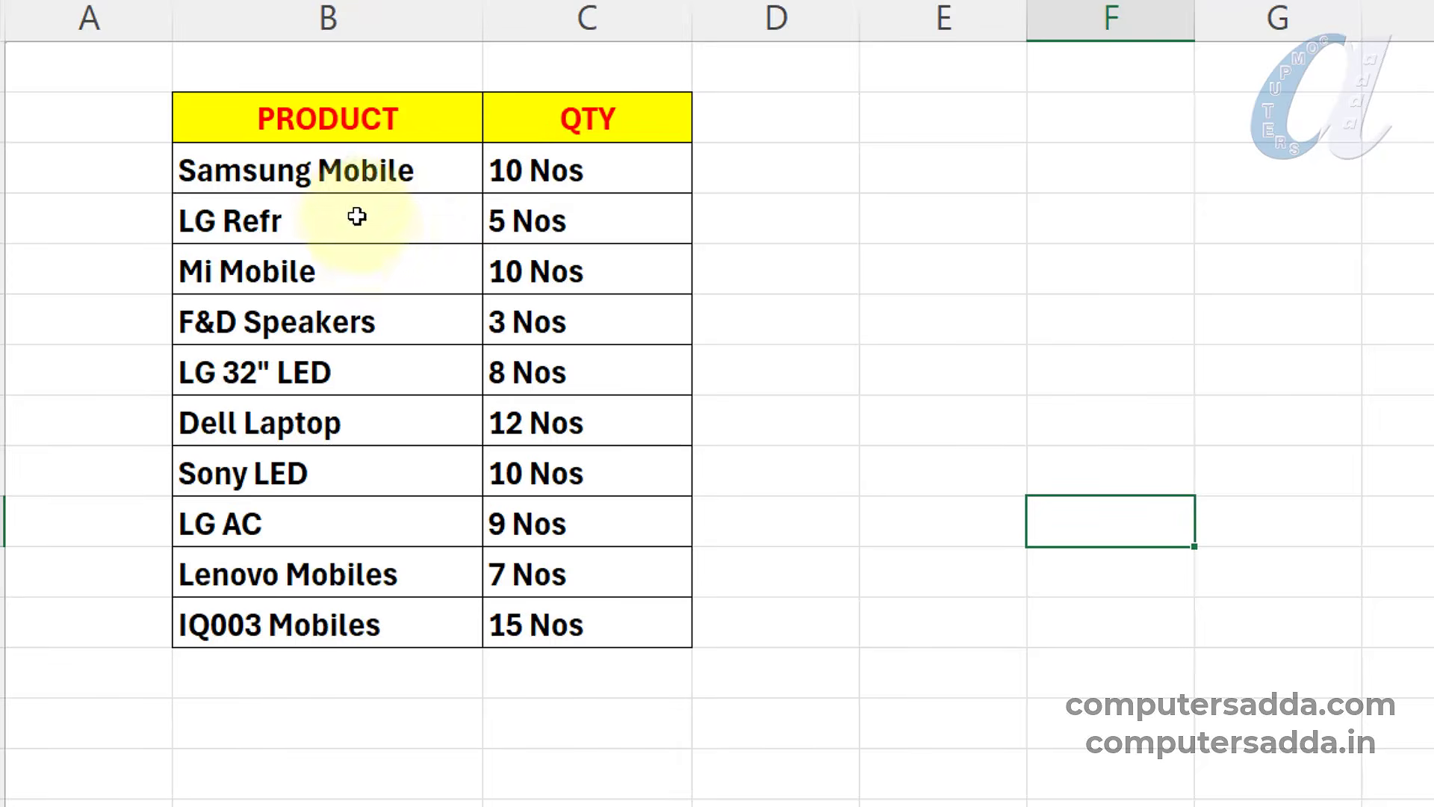
- Examine the entries in the PRODUCT and QTY columns of the product table
left_click_drag(361, 179, 358, 631)
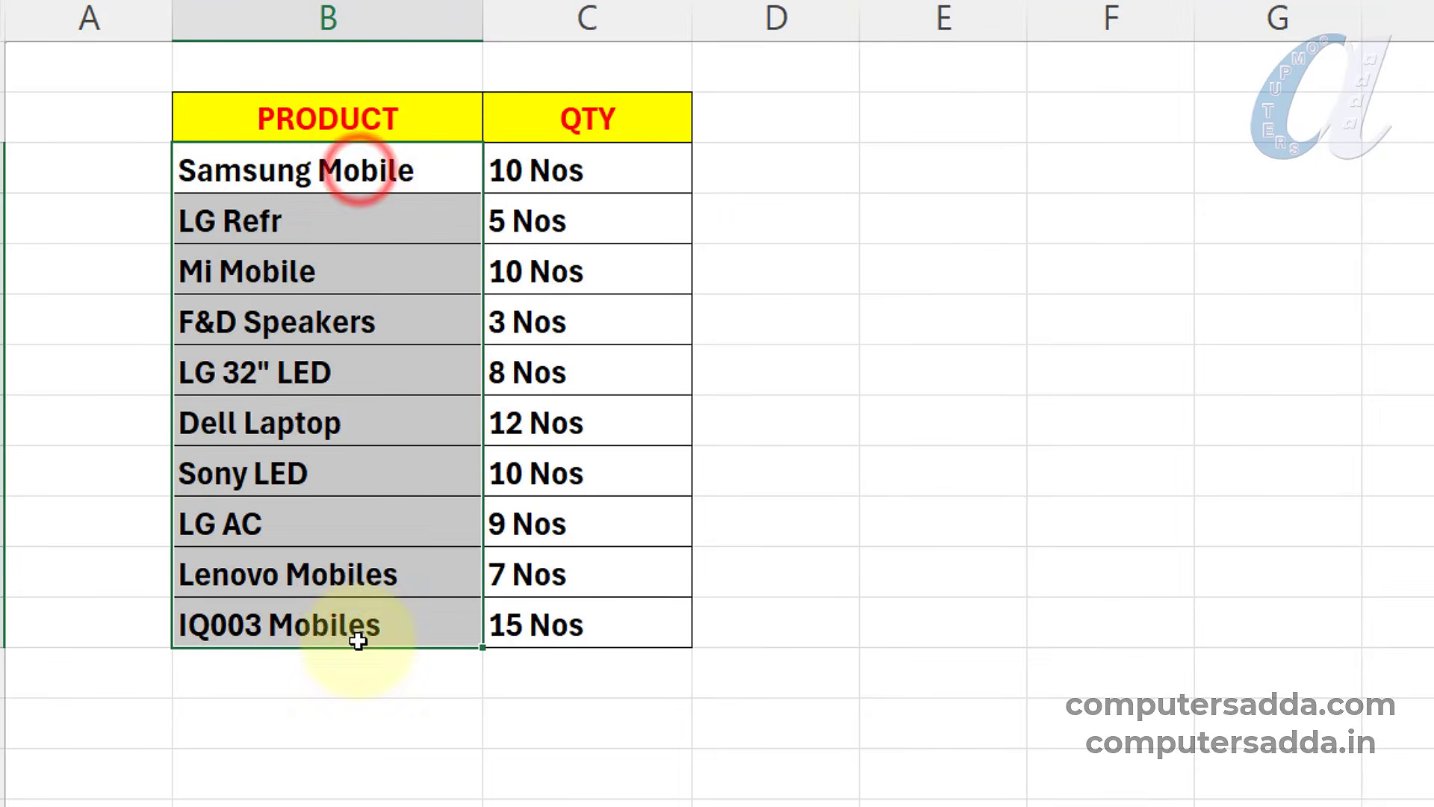
left_click_drag(614, 174, 599, 624)
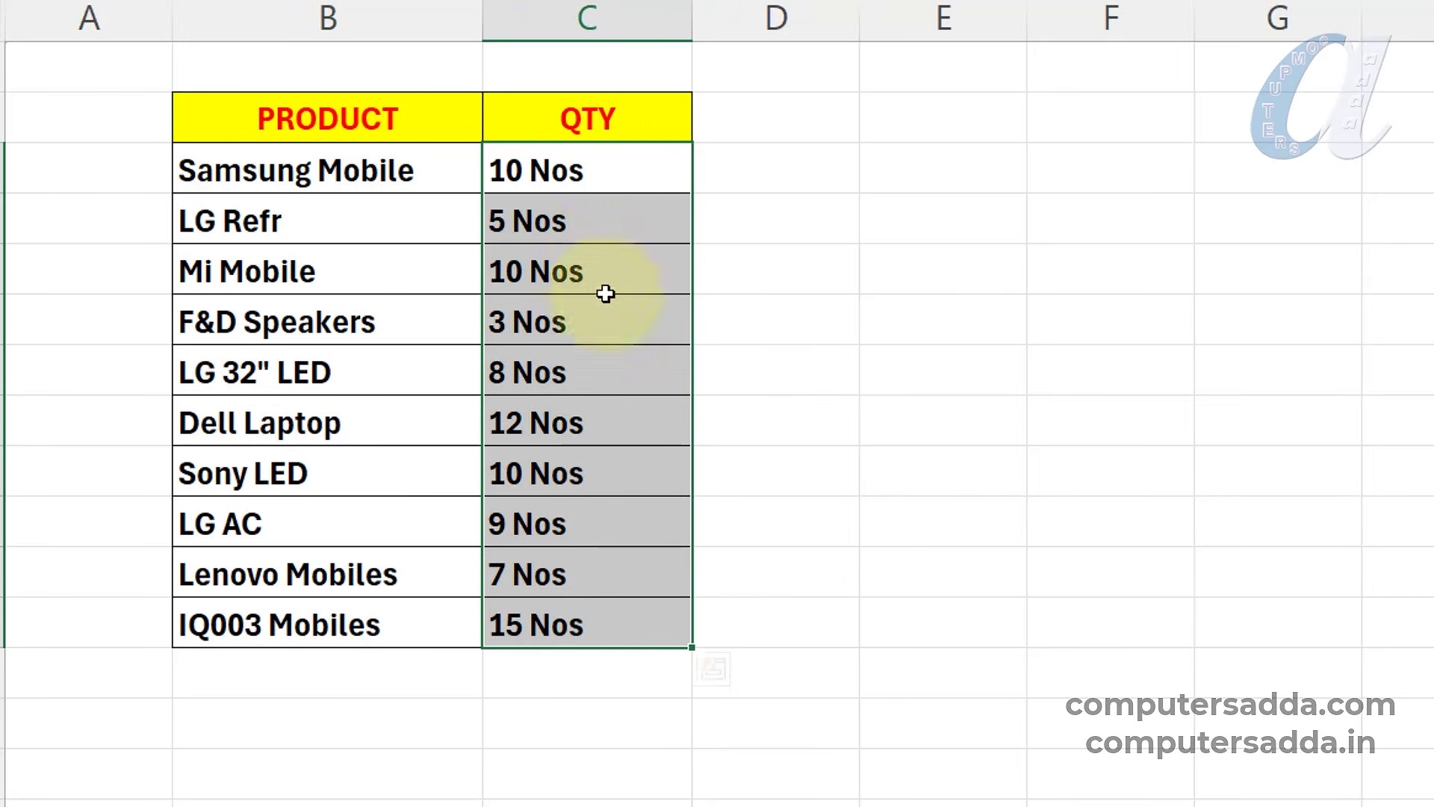
left_click(605, 294)
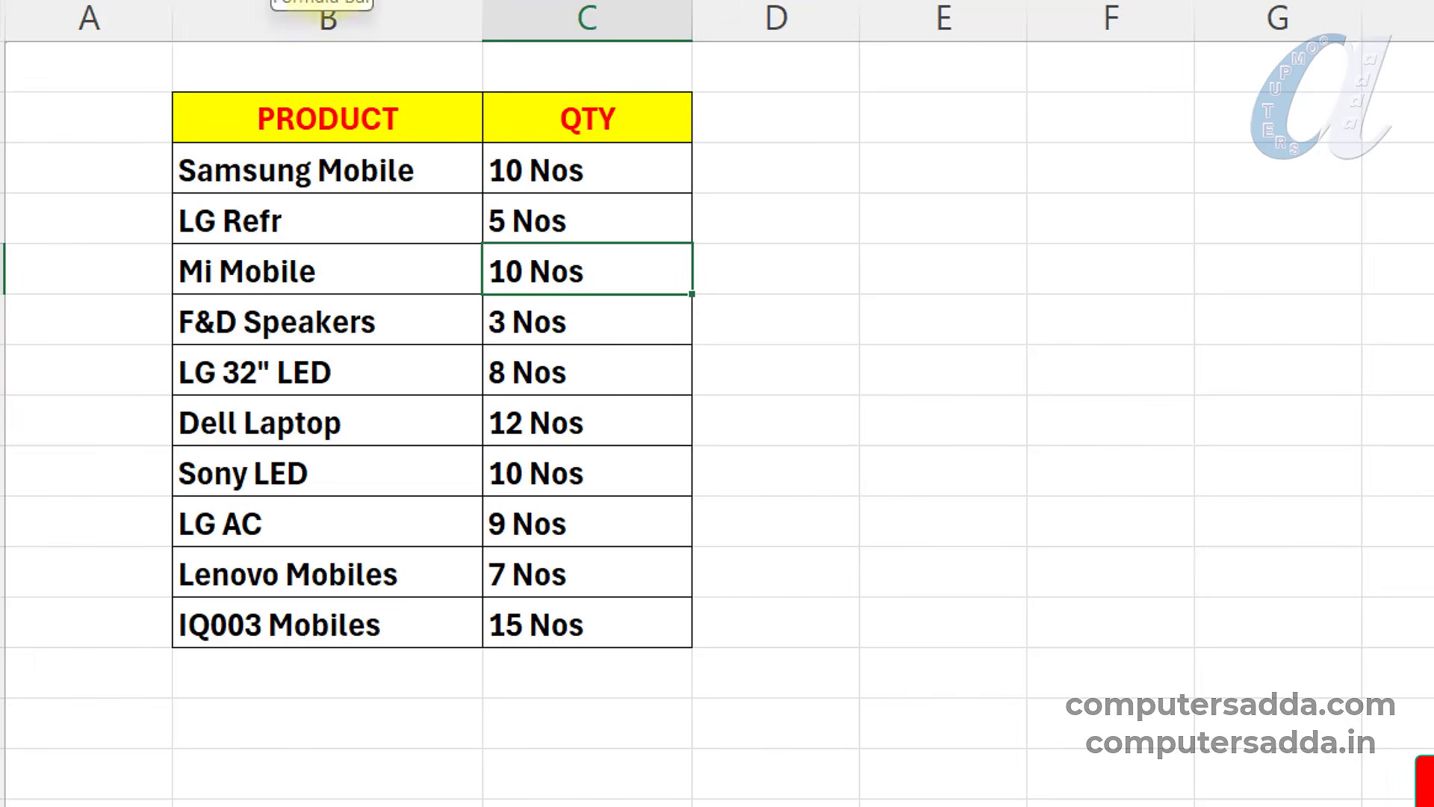
left_click(627, 176)
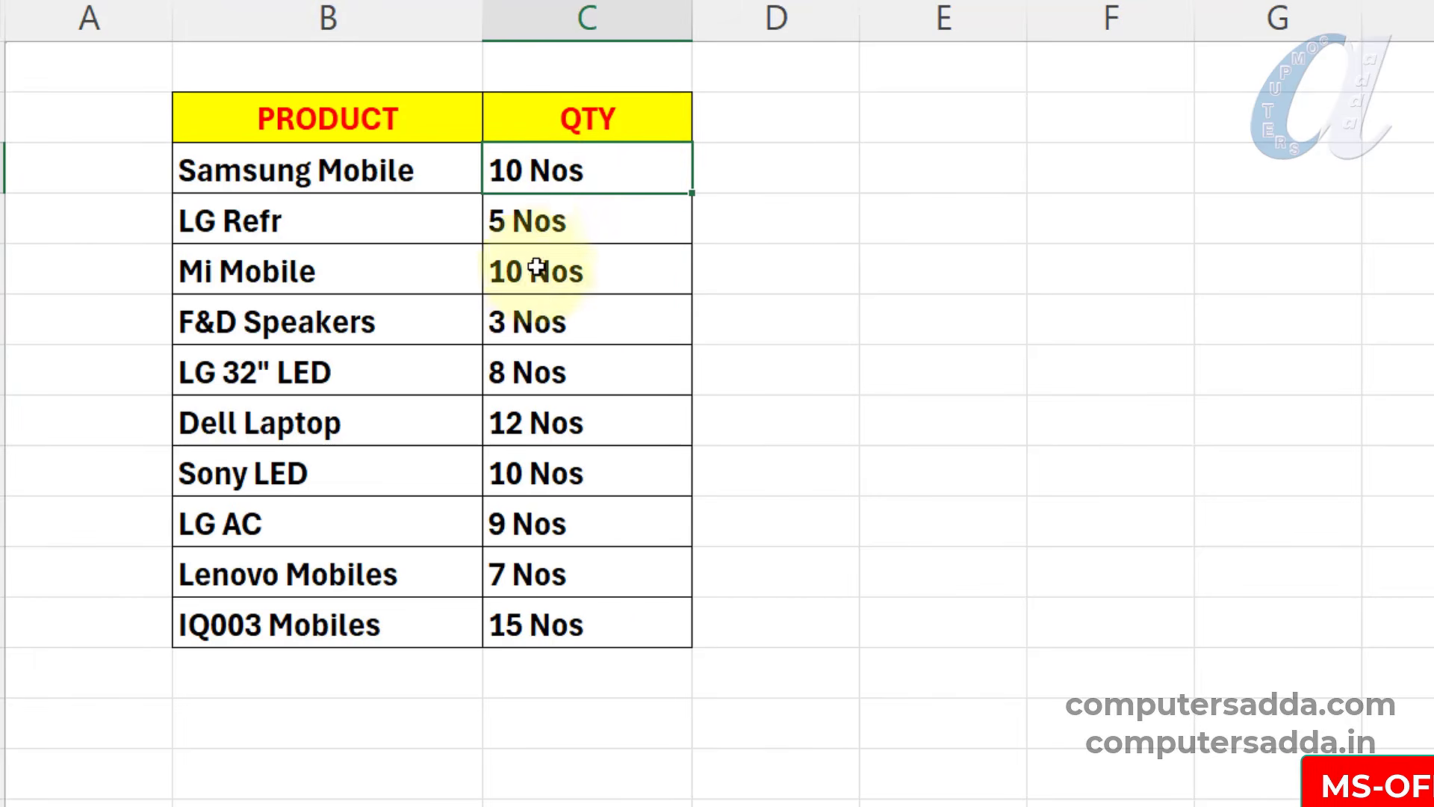
- Try to total the quantities with =SUM(C3:C12) in cell C13, directly below the QTY column
left_click_drag(557, 170, 568, 625)
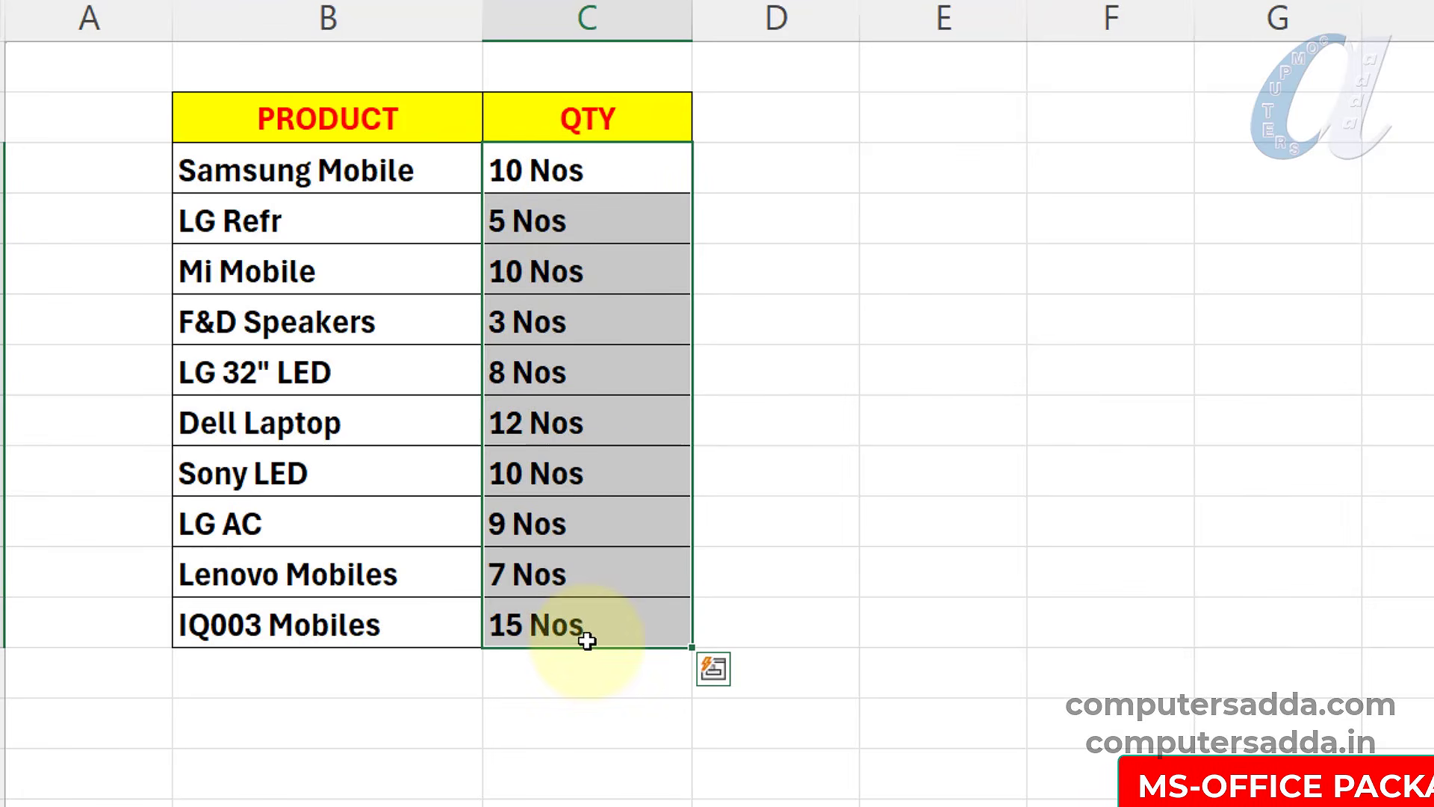
left_click(559, 671)
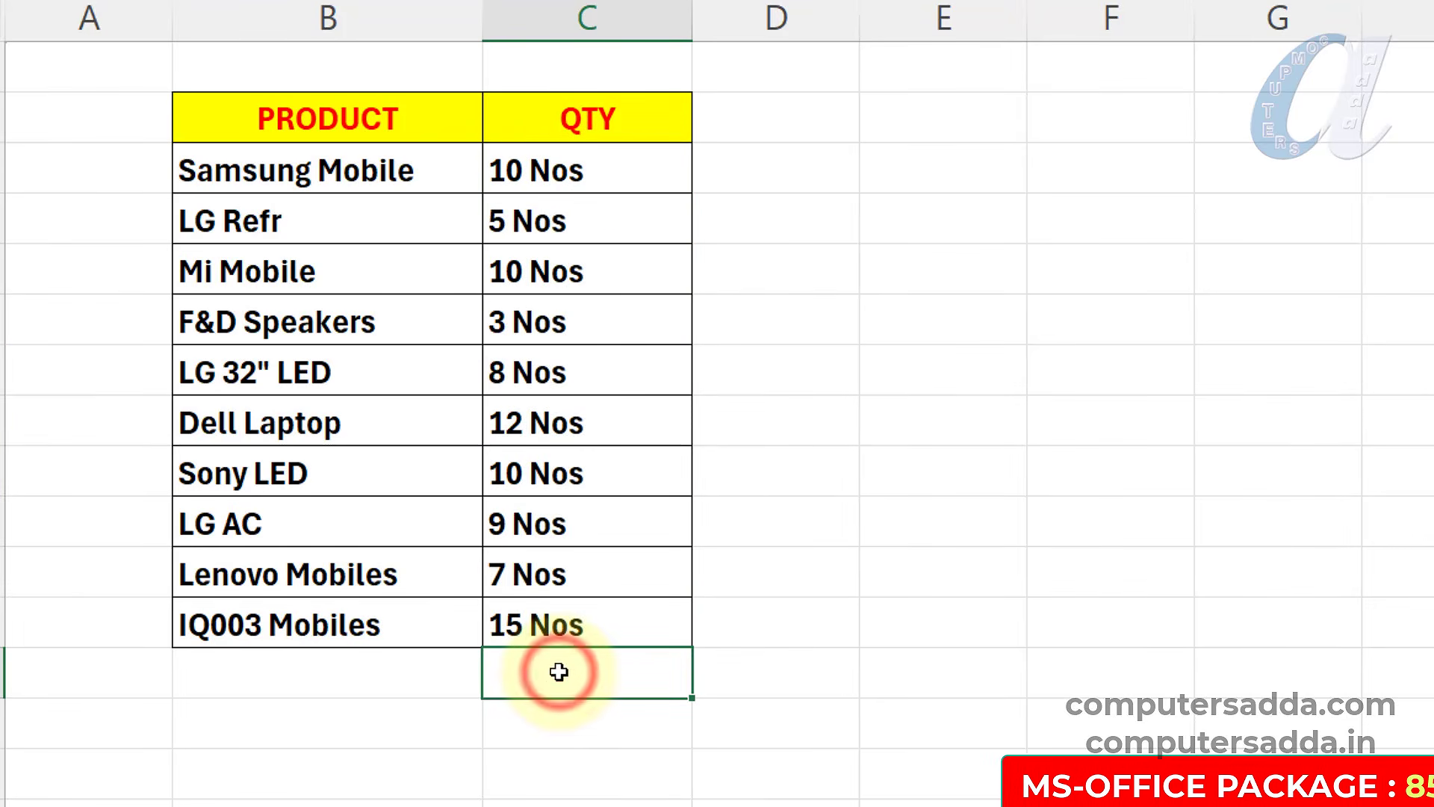
type("=sum(")
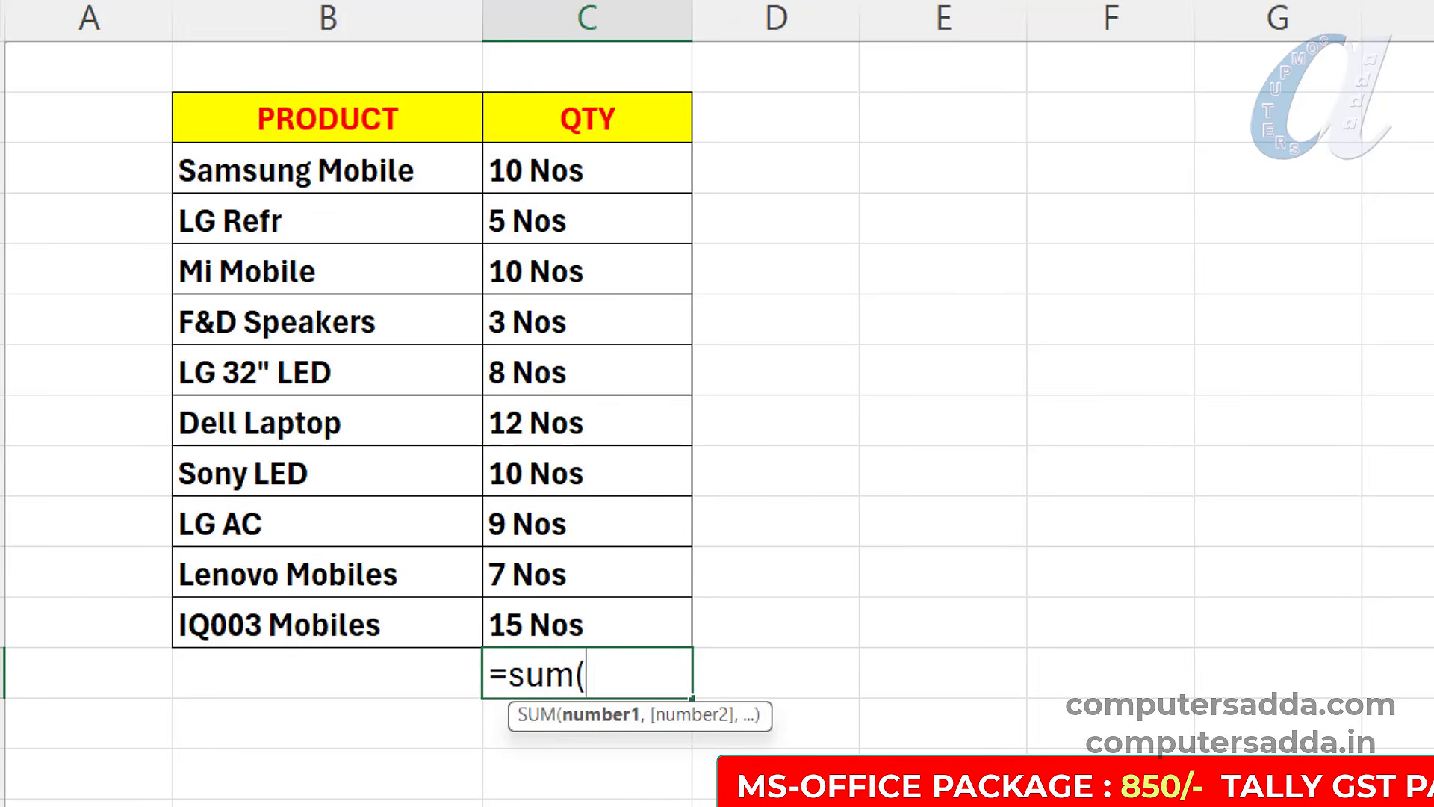
left_click_drag(608, 177, 598, 624)
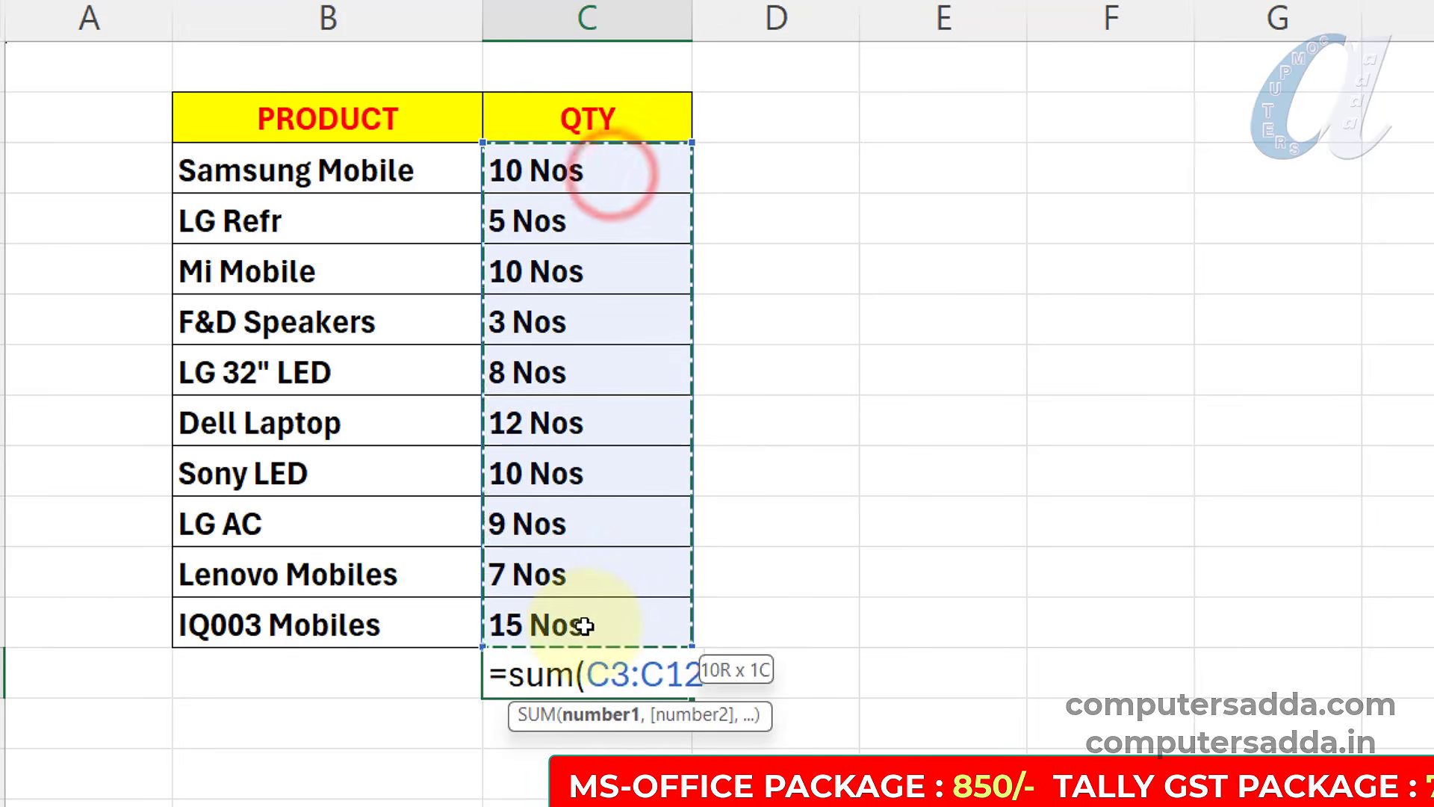
key("Return")
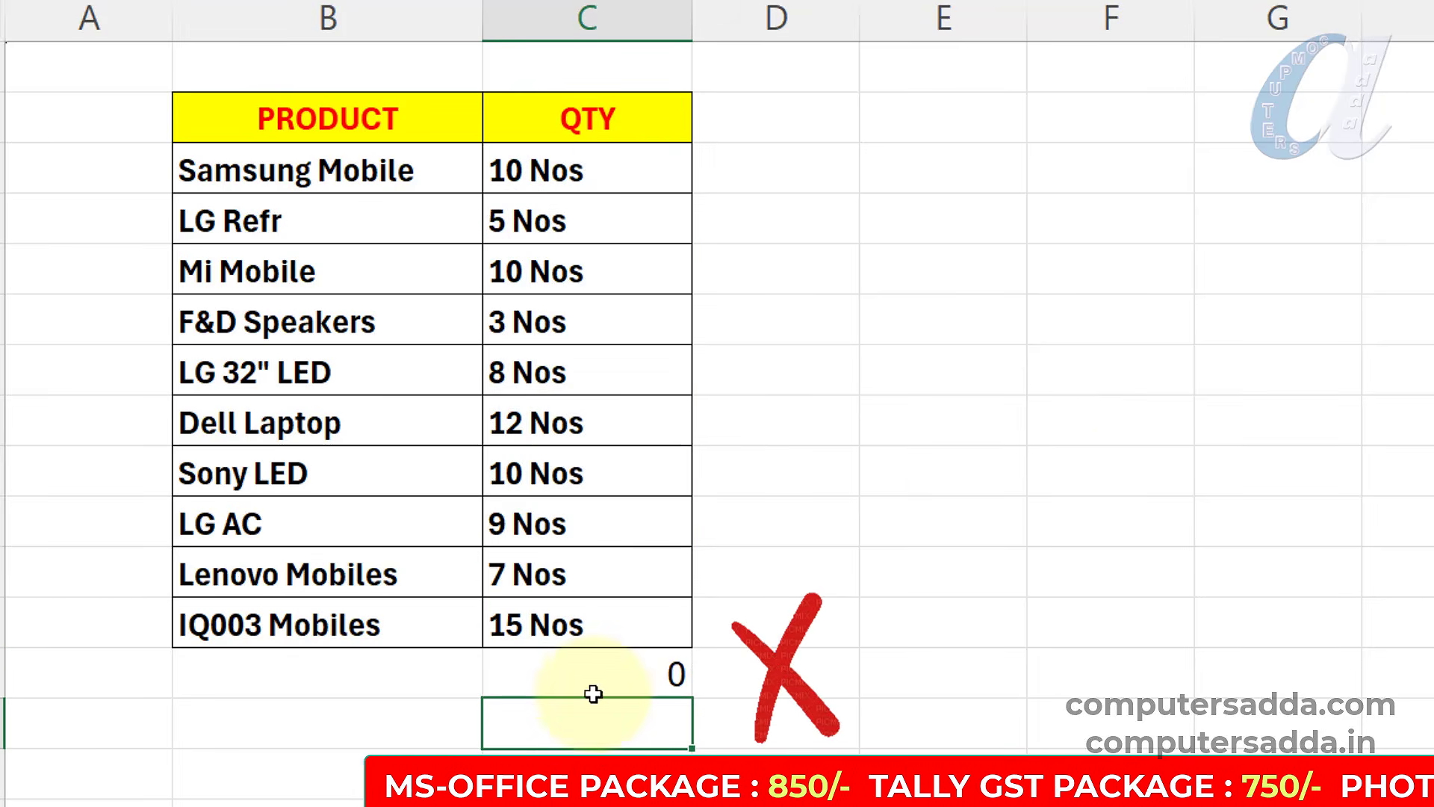
left_click(561, 679)
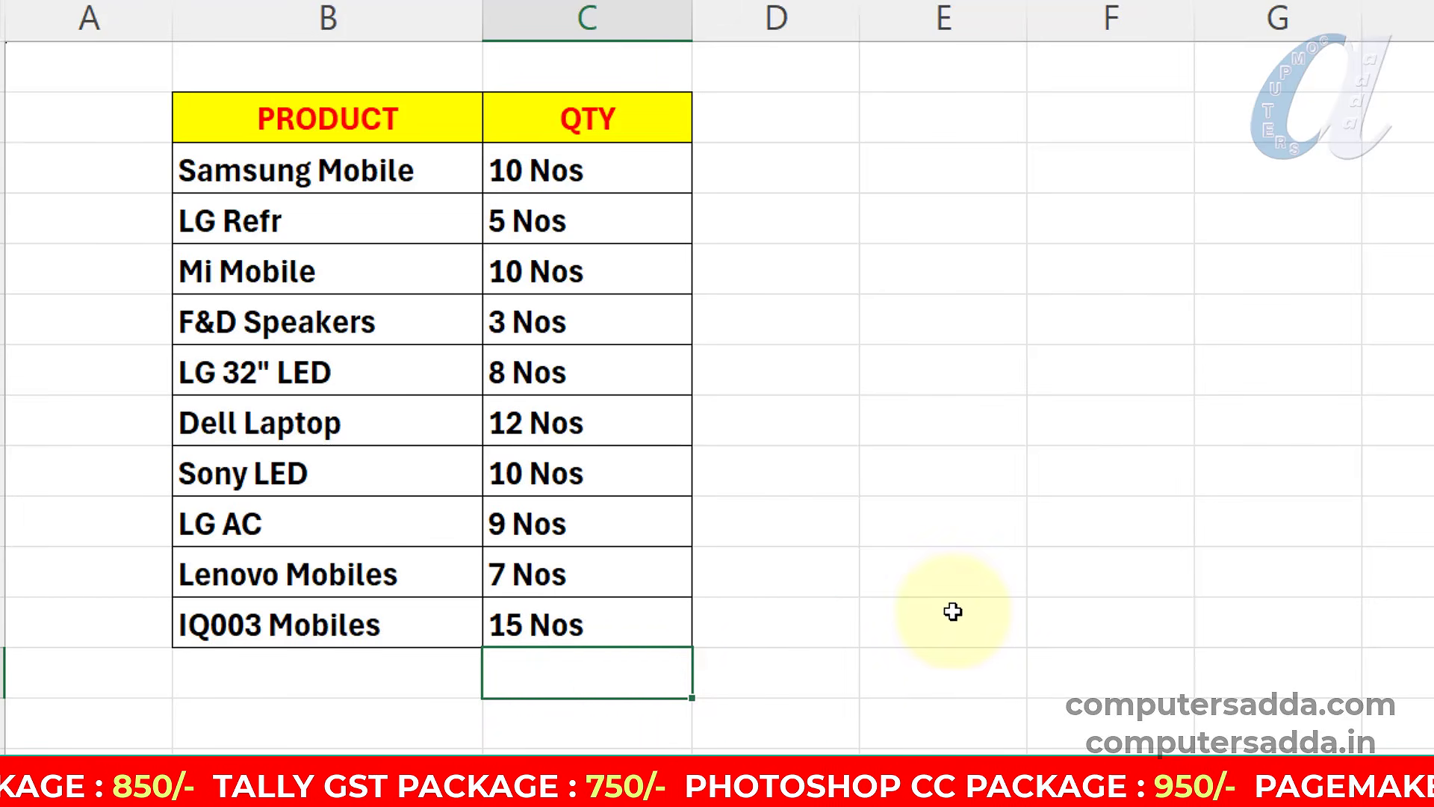
- Try to total the QTY column with AutoSum in cell C13, and cancel the entry
key("alt+equal")
key("Return")
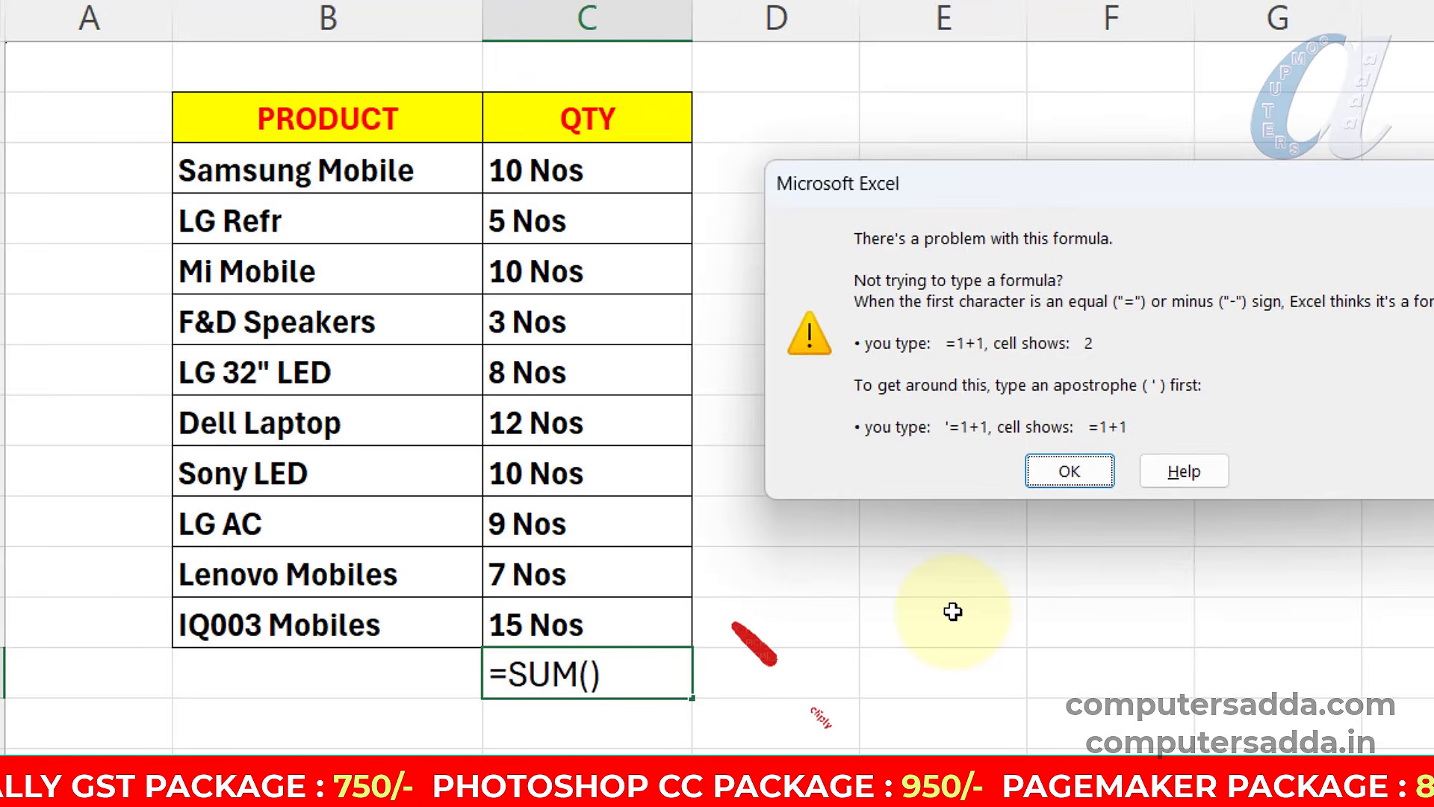
left_click(1070, 471)
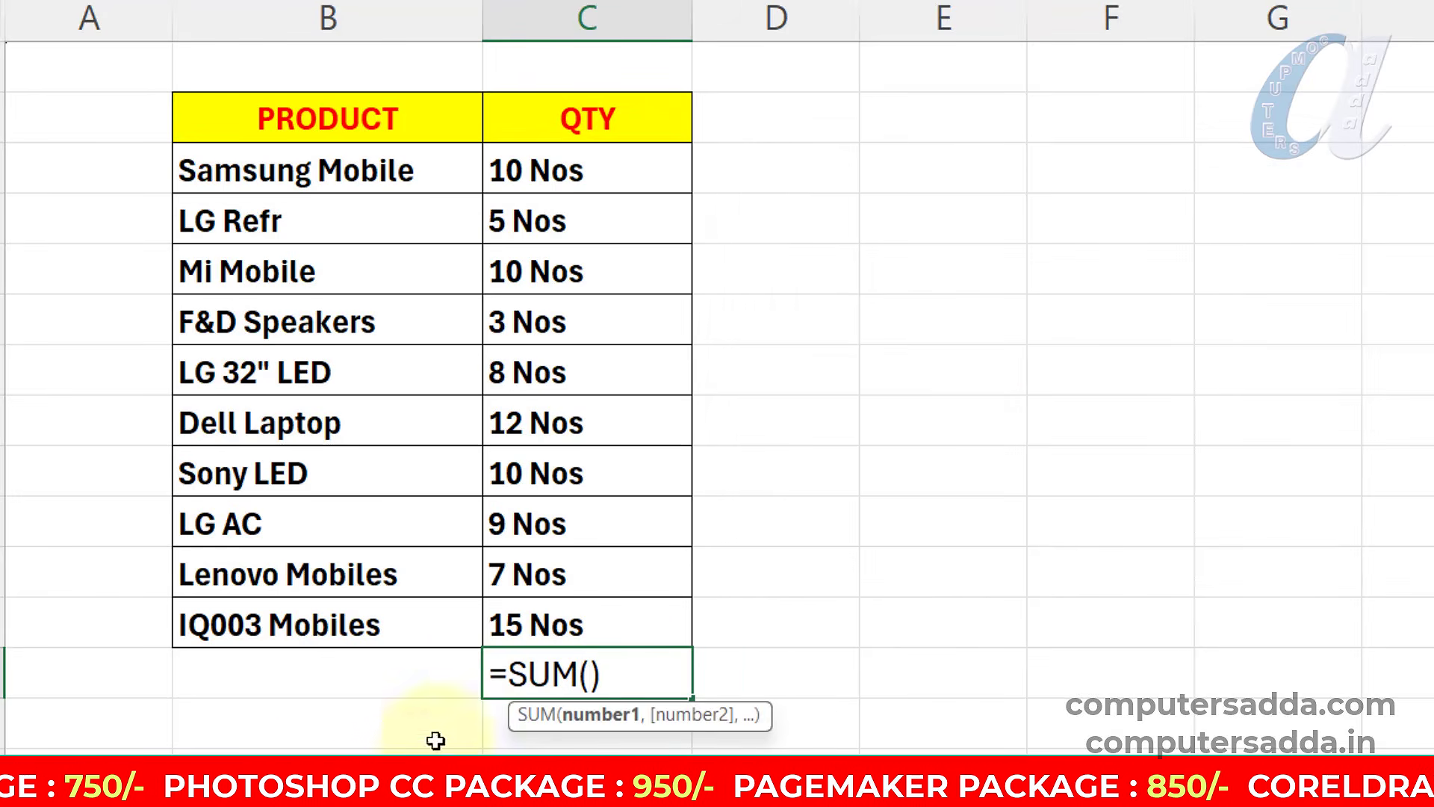
left_click(628, 673)
key("Escape")
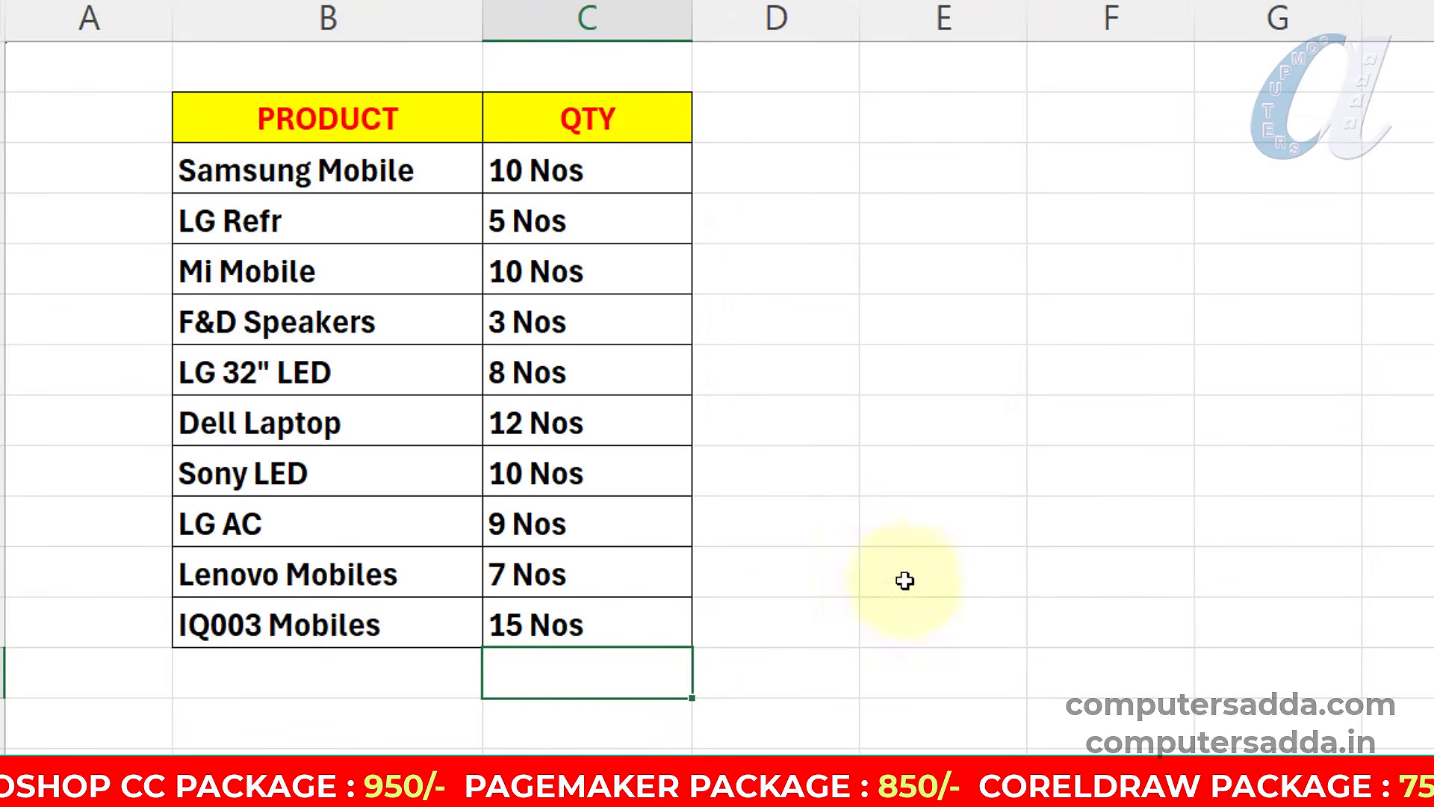
left_click(932, 566)
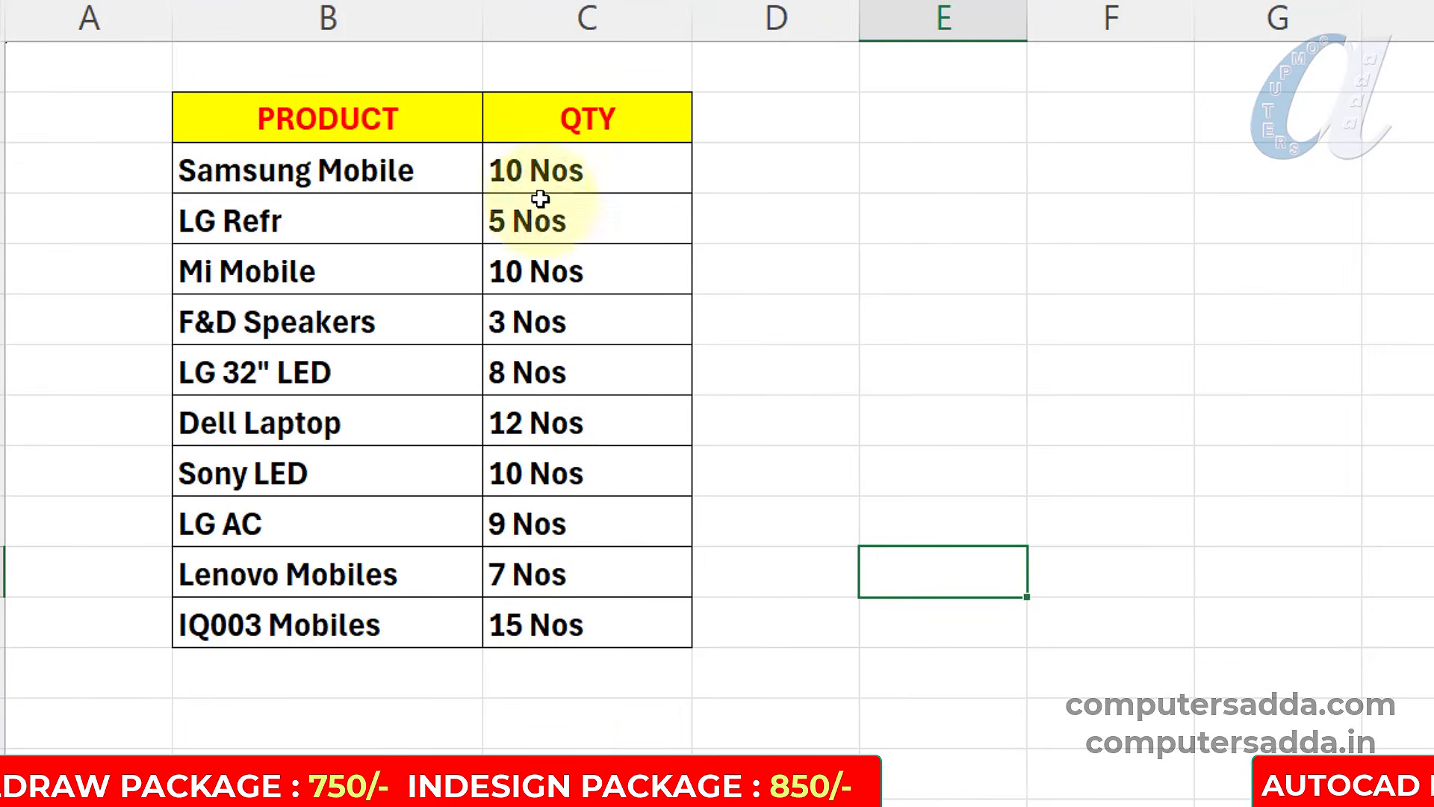
- Enter =LEFT(C3:C12,2) in cell C13 to extract the first two characters of each quantity, and check the extracted list
left_click(594, 656)
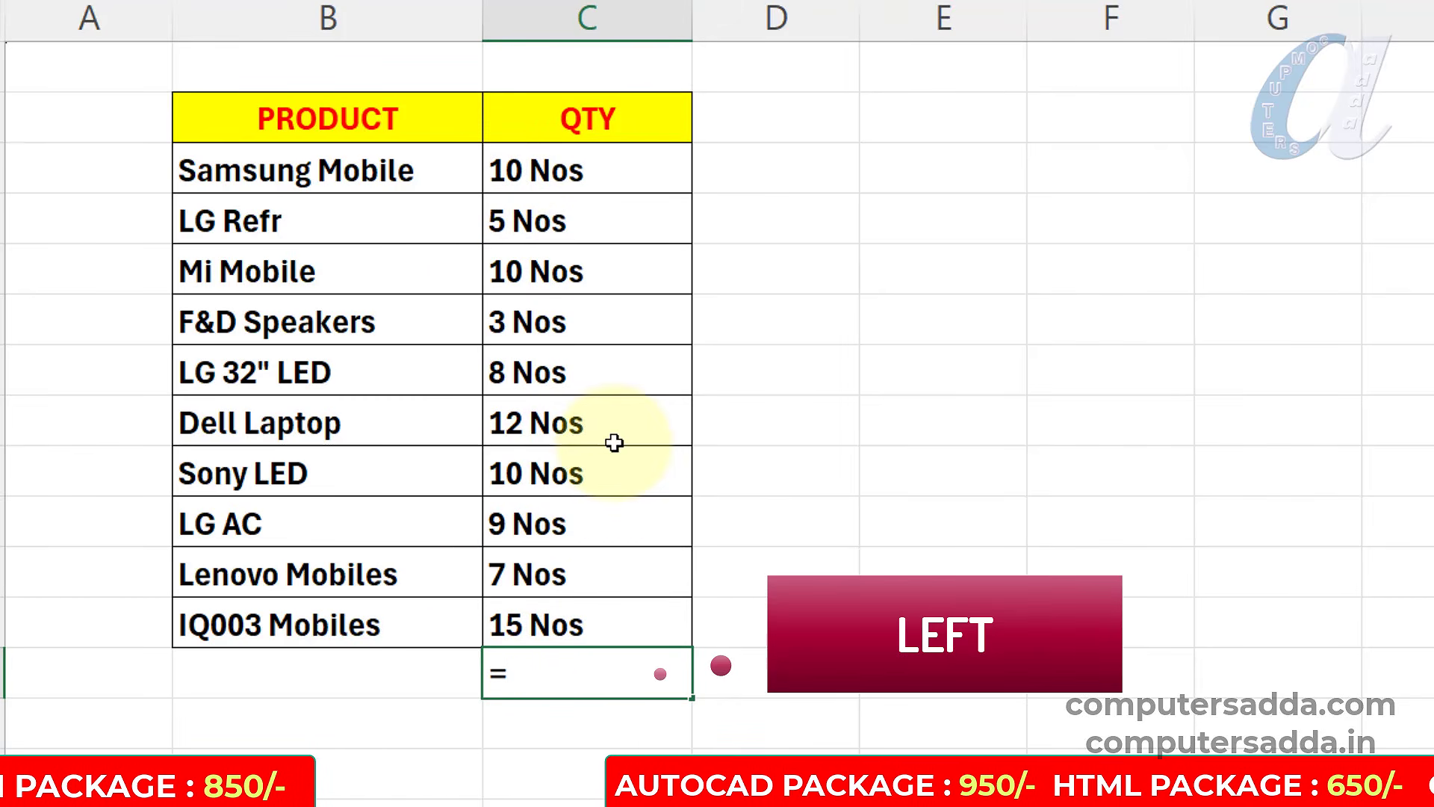
type("left")
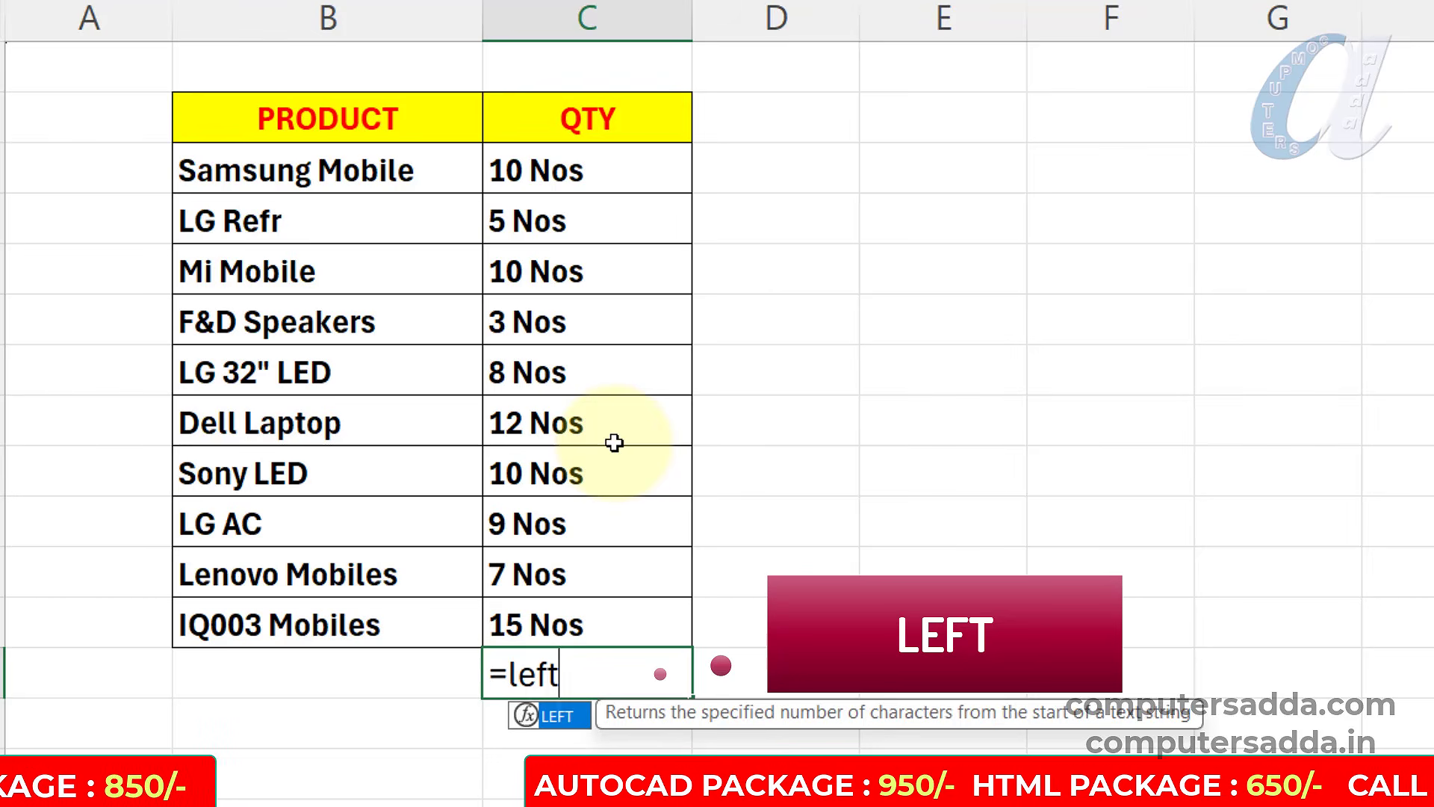
type("(")
left_click_drag(614, 171, 628, 630)
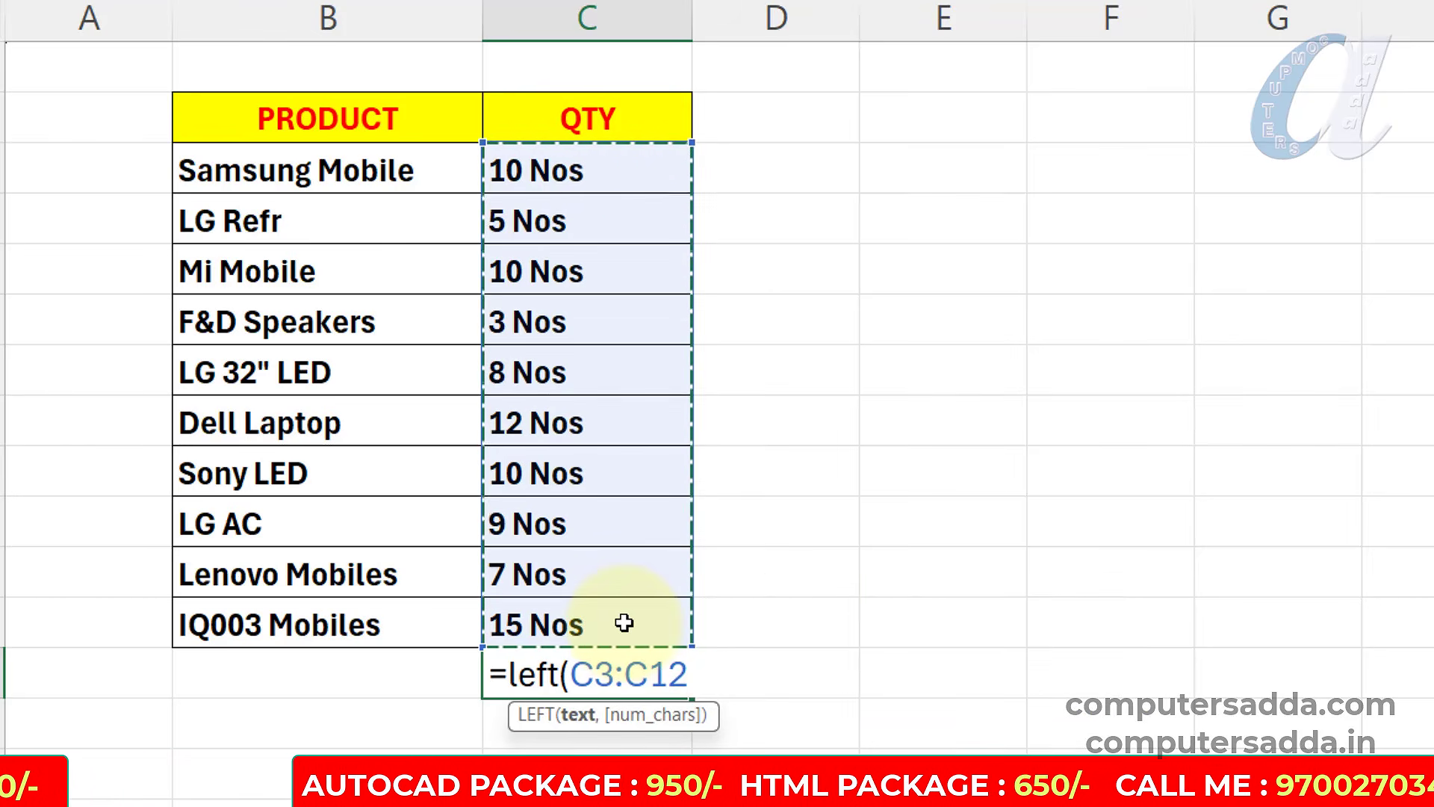
type(",2")
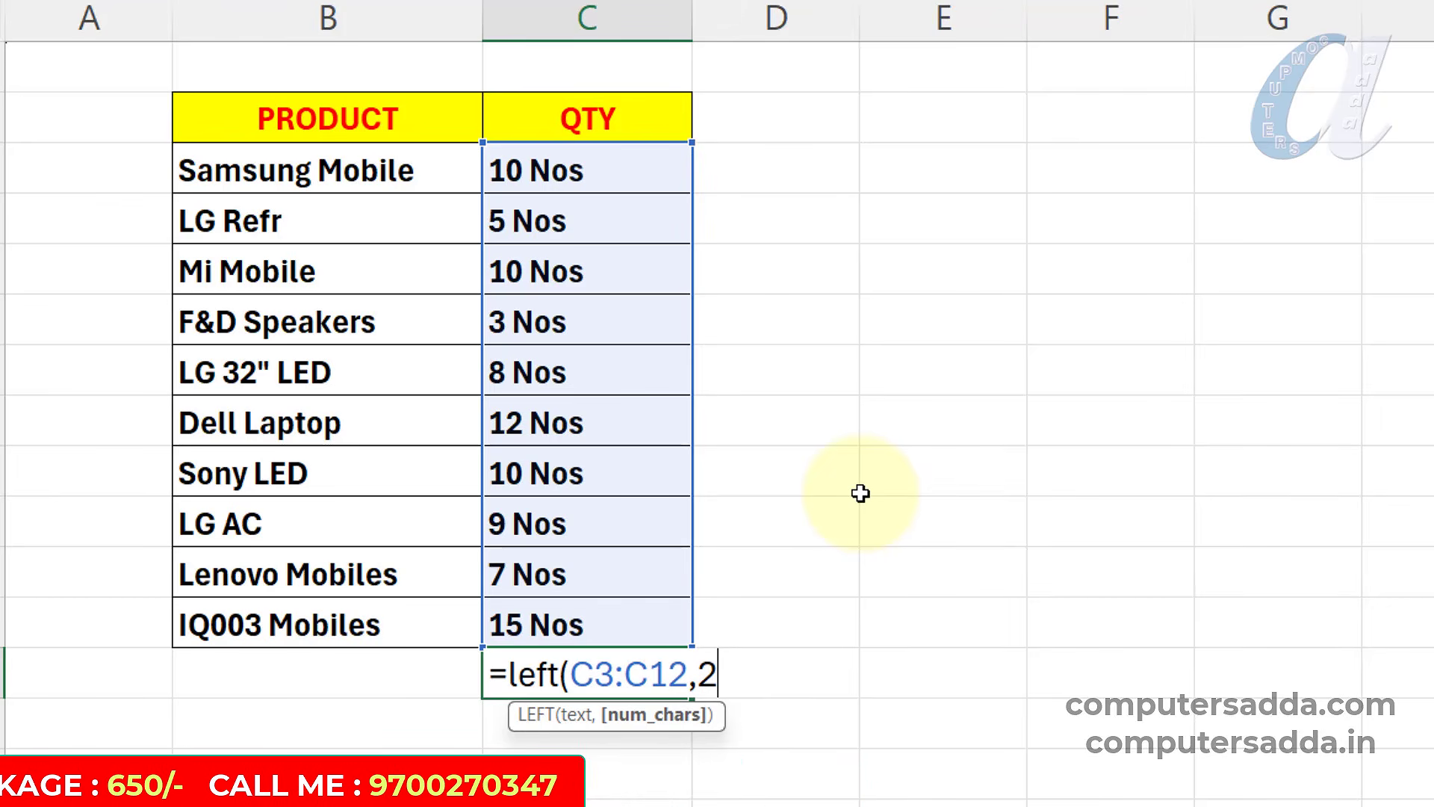
type(")")
key("Return")
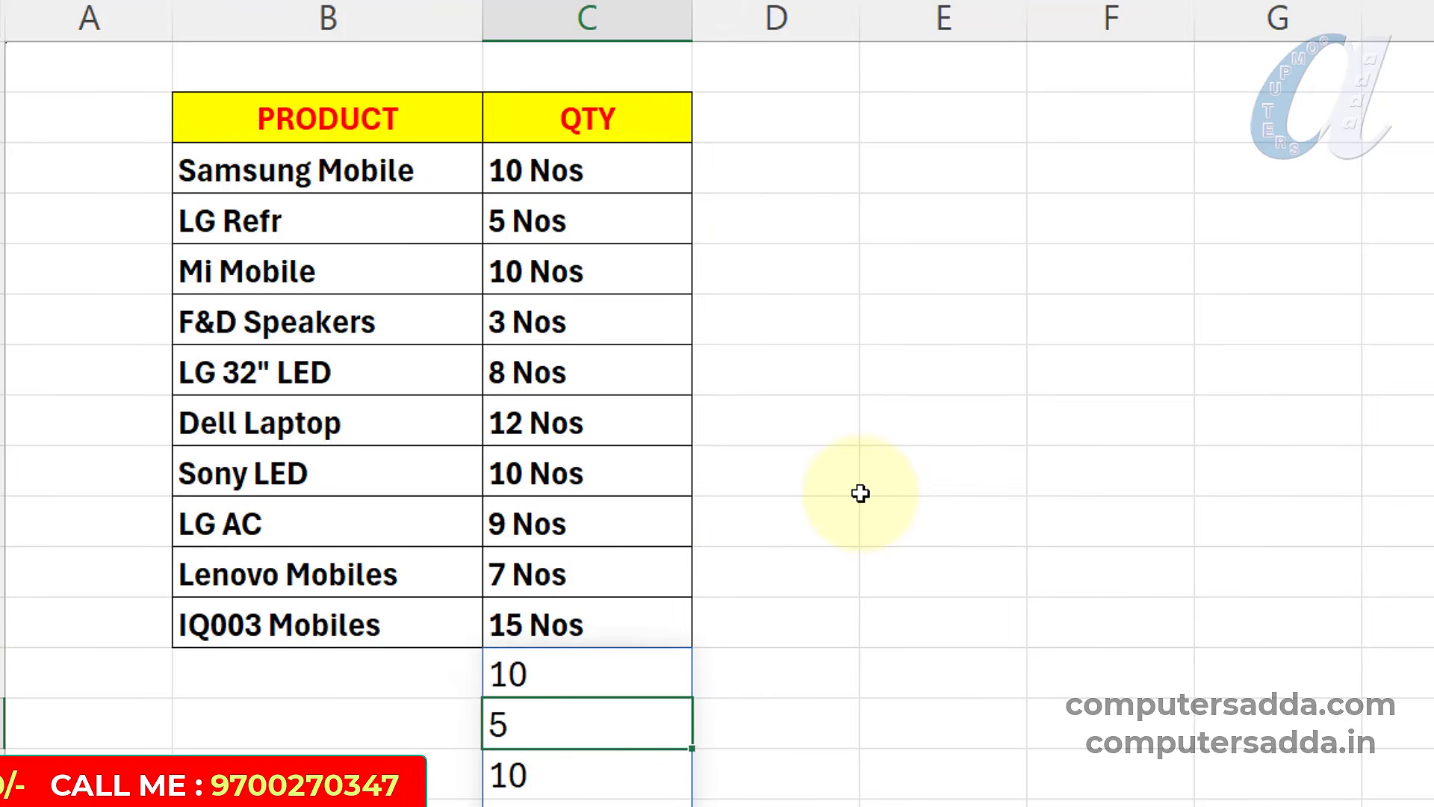
scroll(585, 365, "down", 4)
scroll(590, 408, "up", 4)
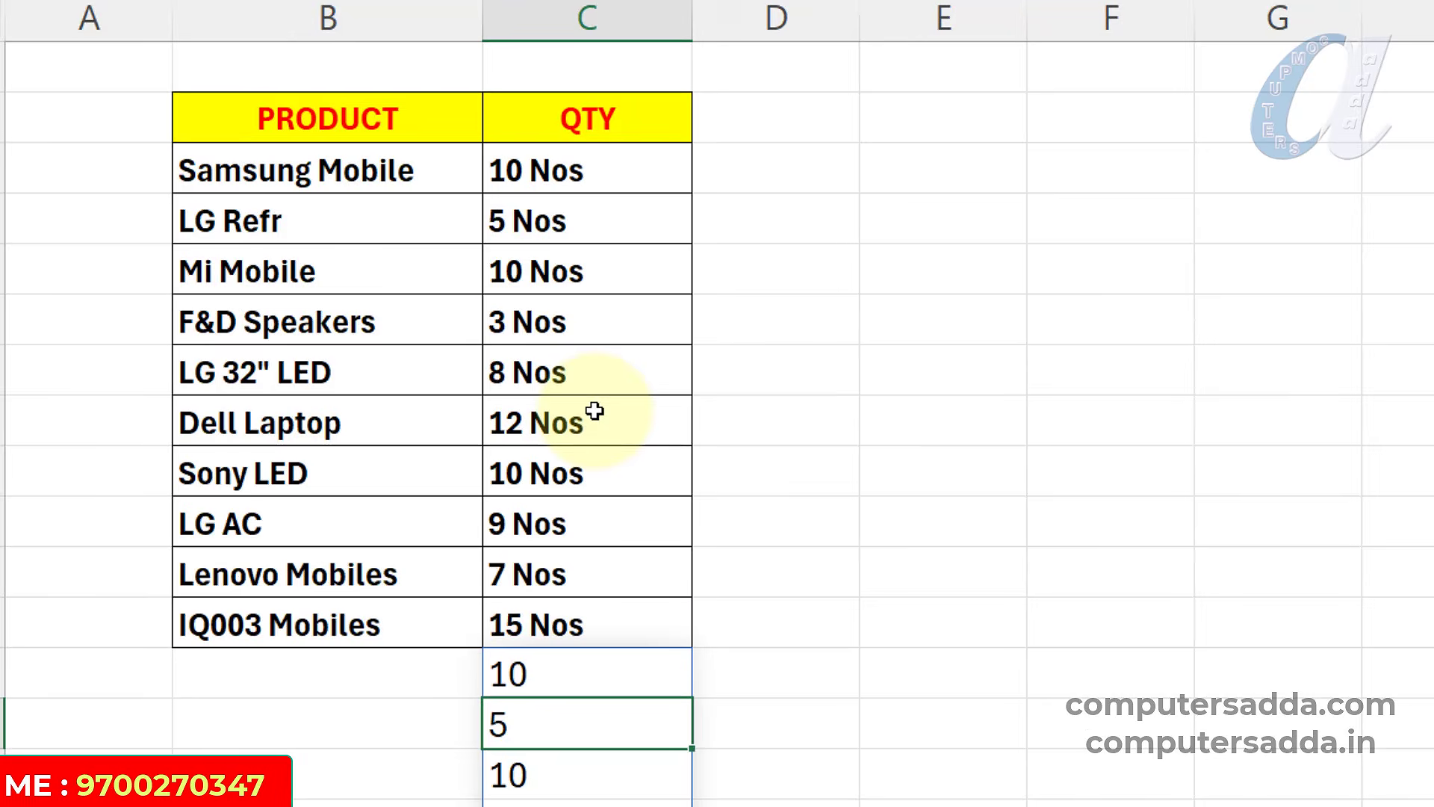
scroll(498, 471, "down", 2)
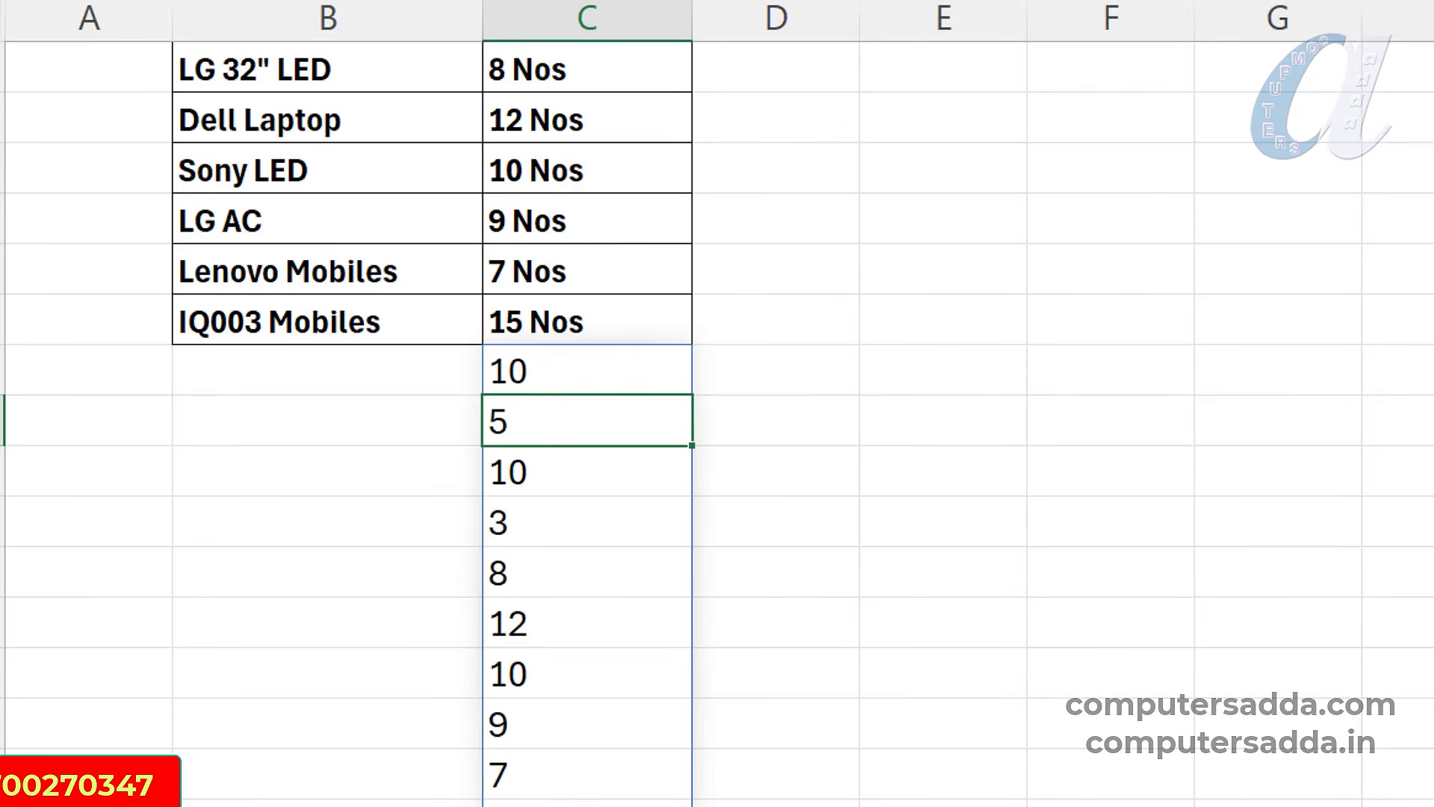
scroll(566, 745, "up", 2)
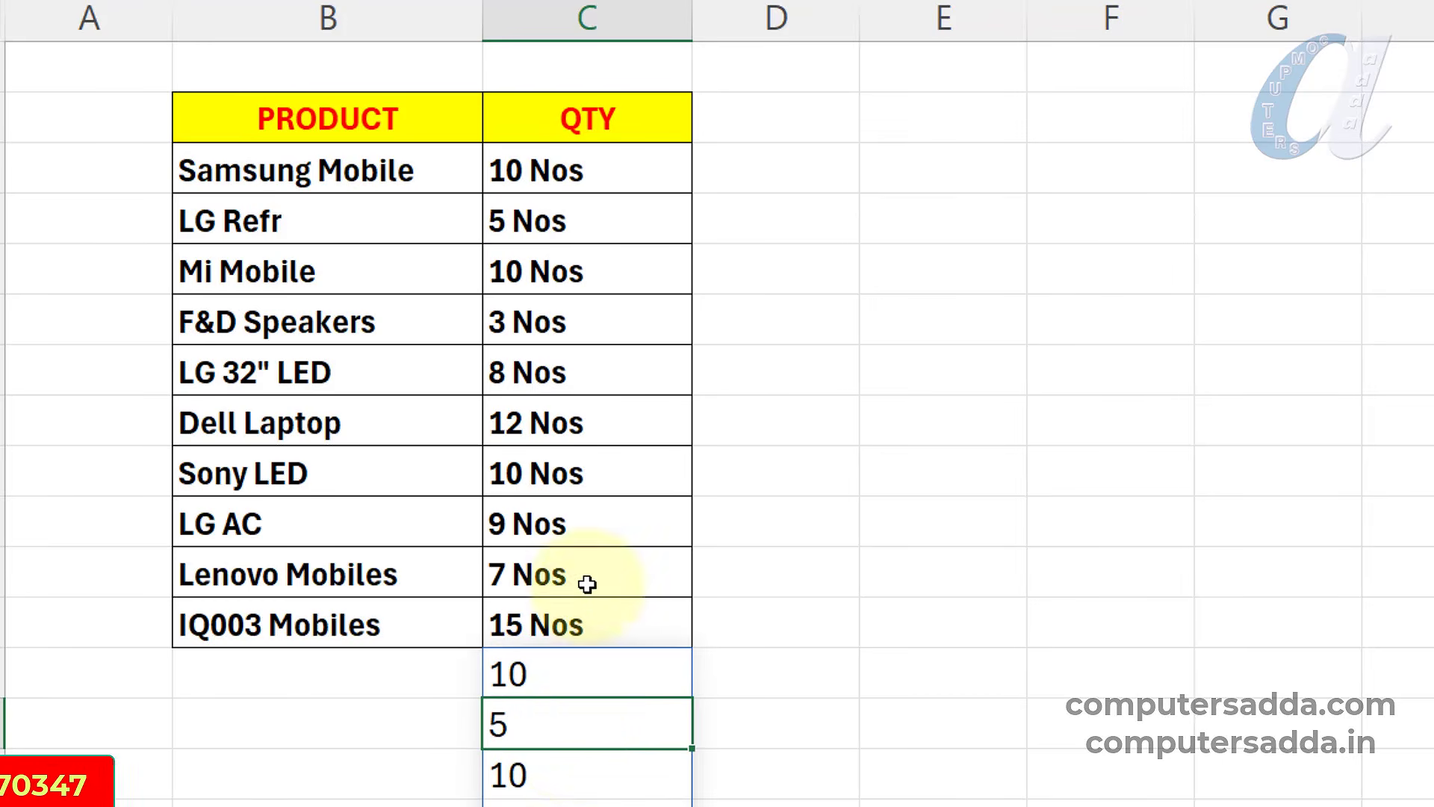
- Wrap the LEFT formula in C13 in a SUM function so it reads =SUM(LEFT(C3:C12,2))
double_click(572, 681)
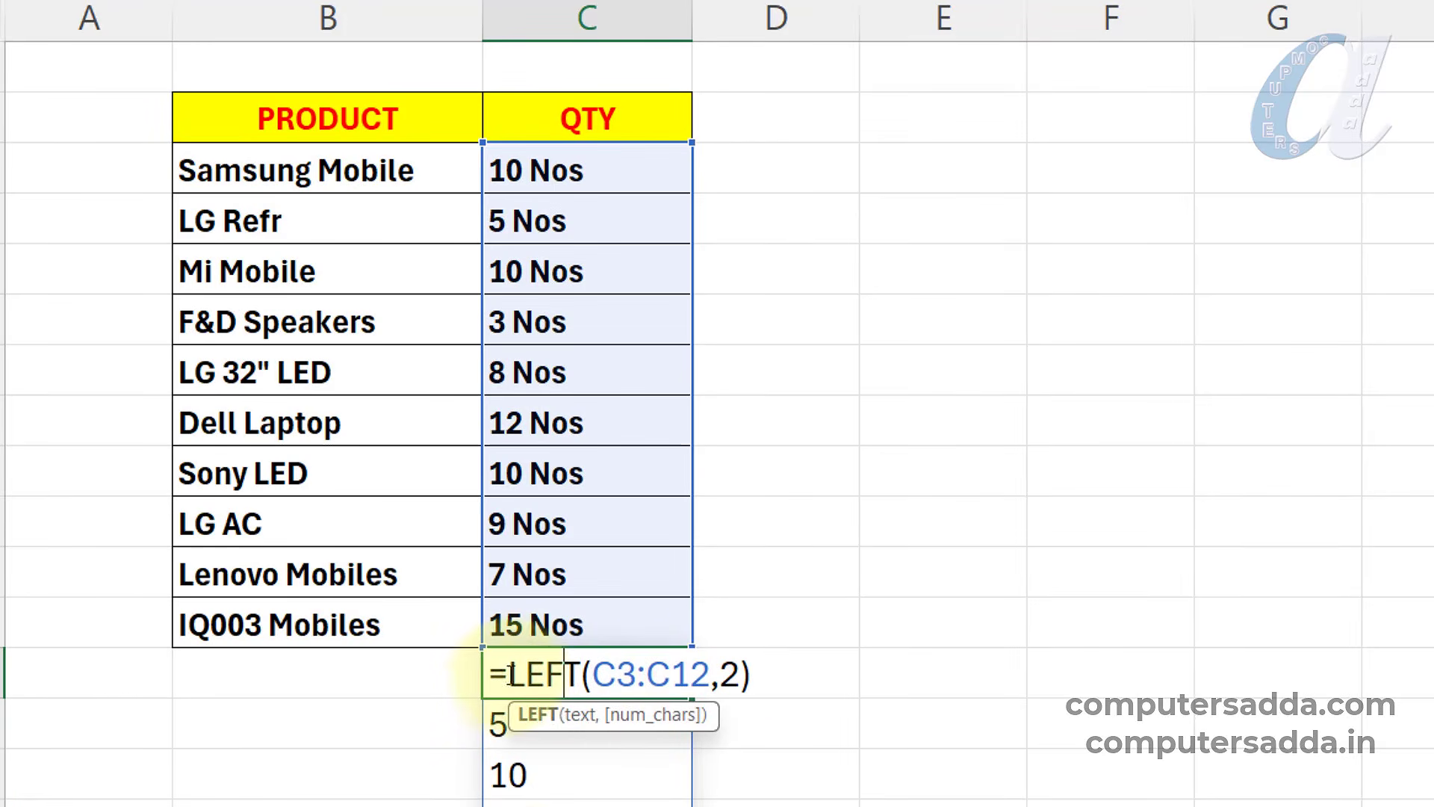
left_click(501, 675)
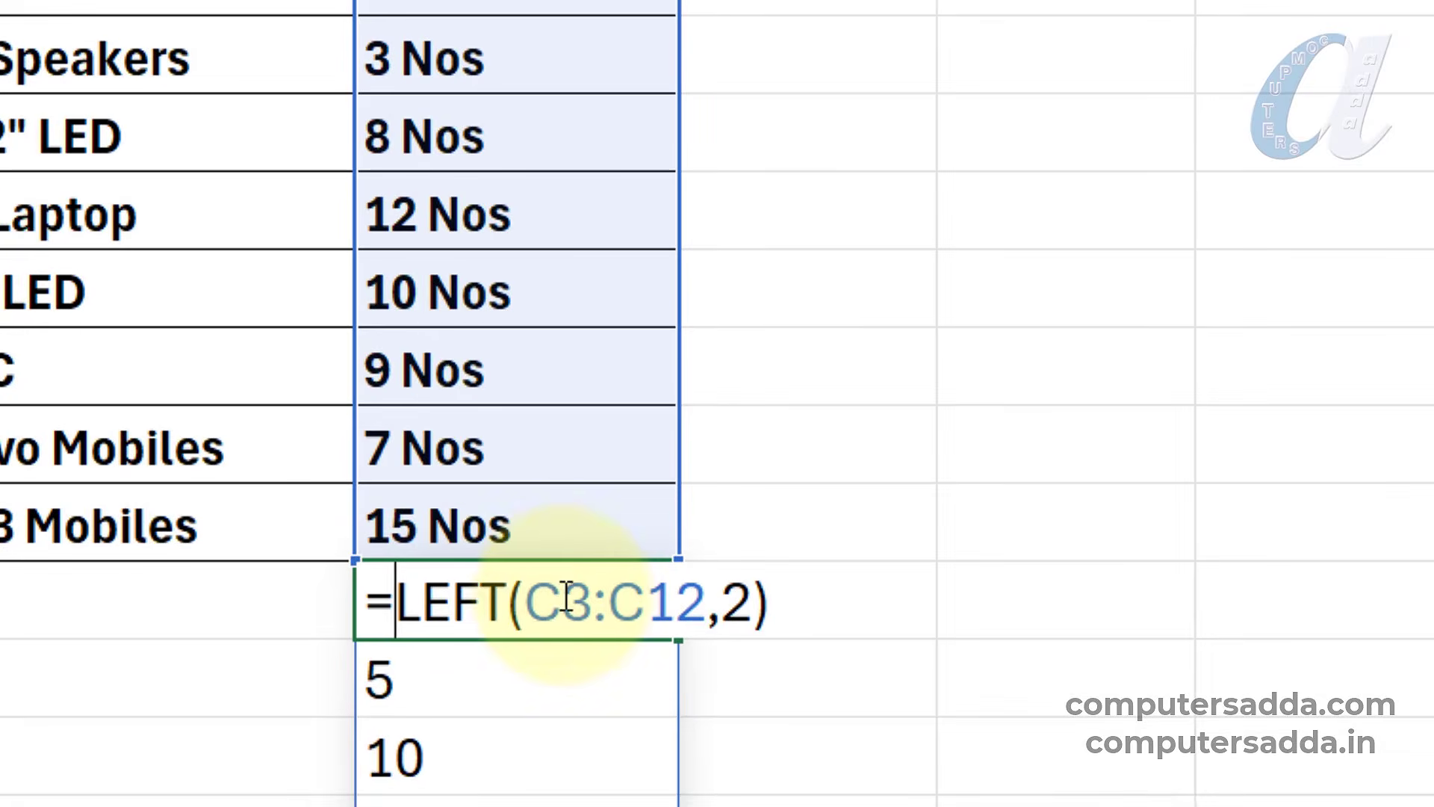
type("sum")
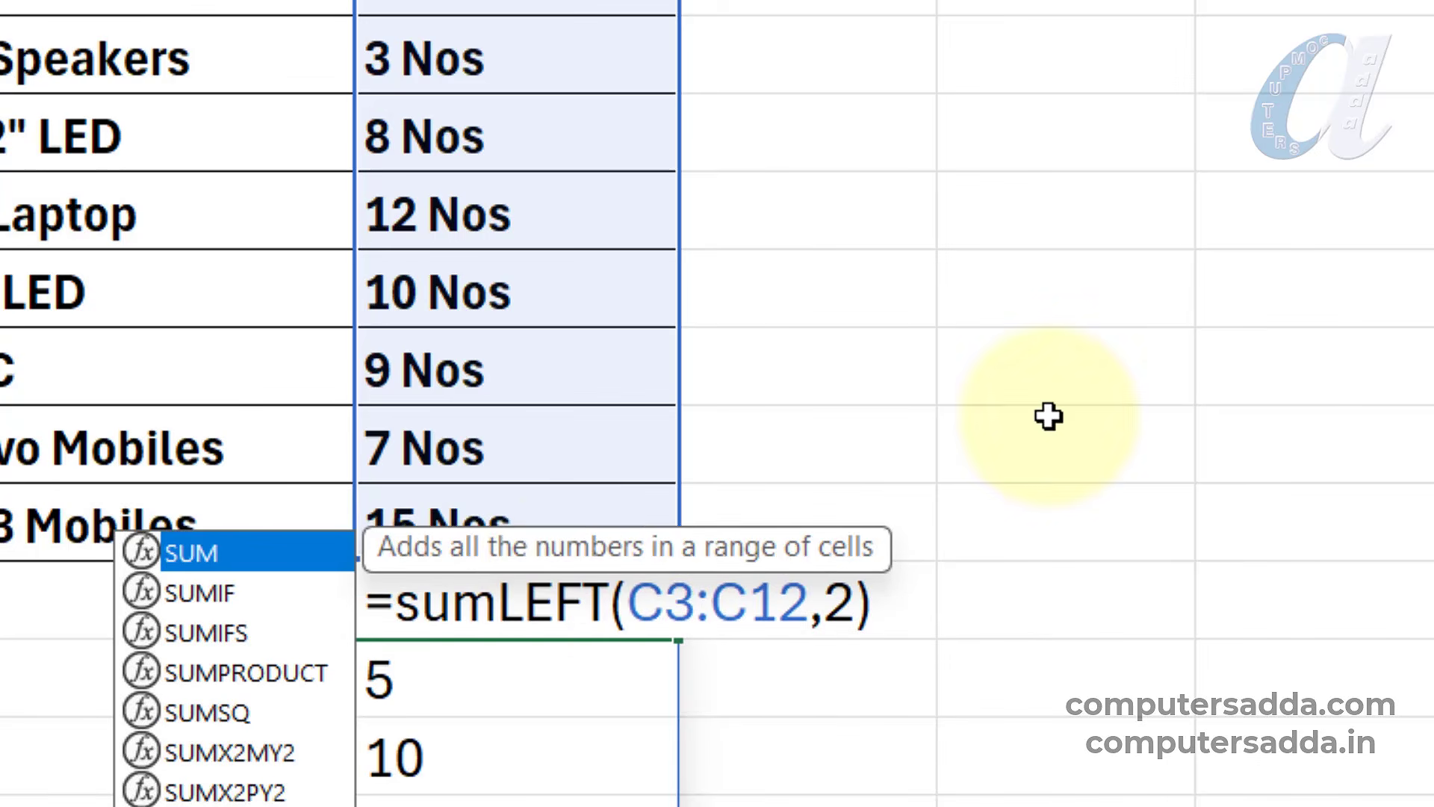
type("(")
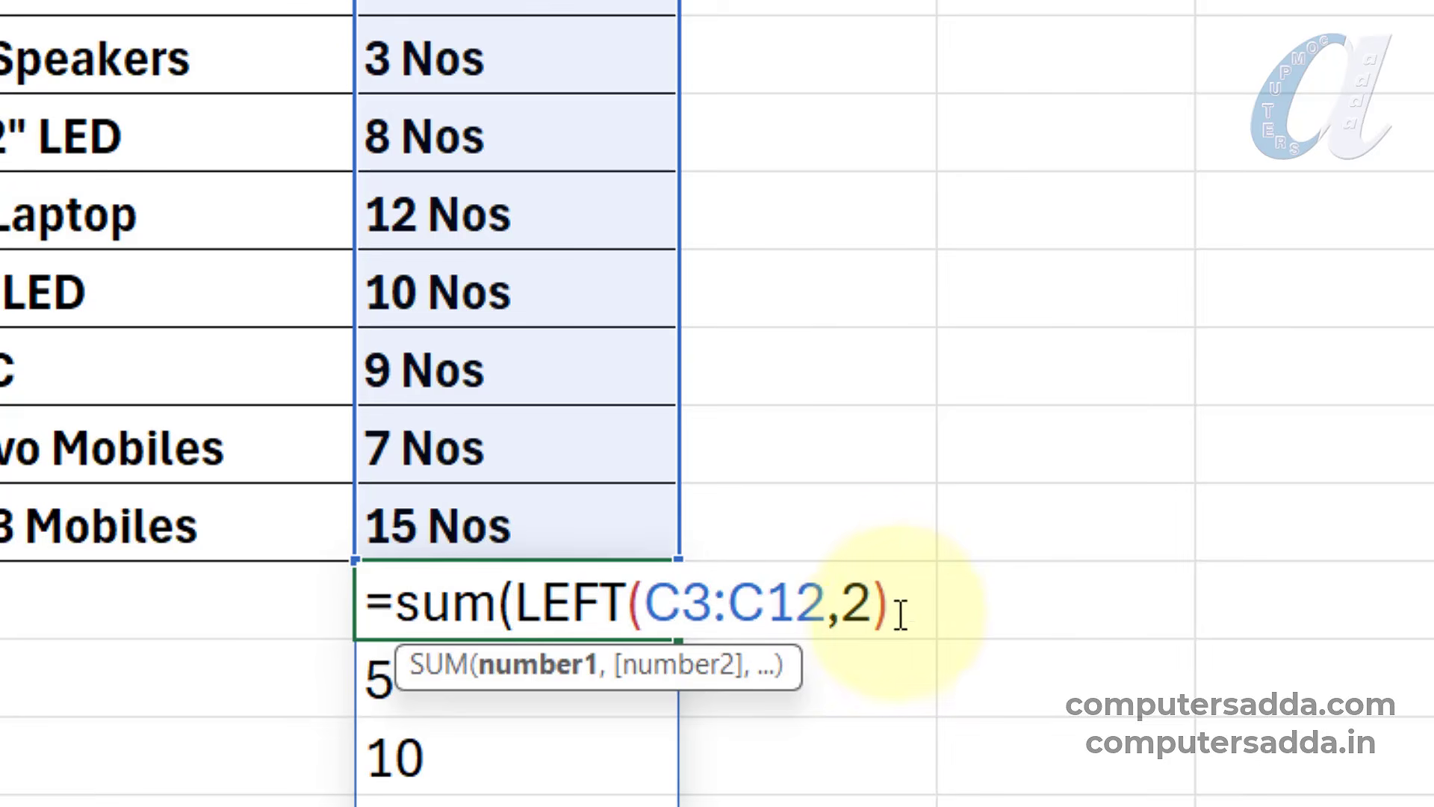
key("Return")
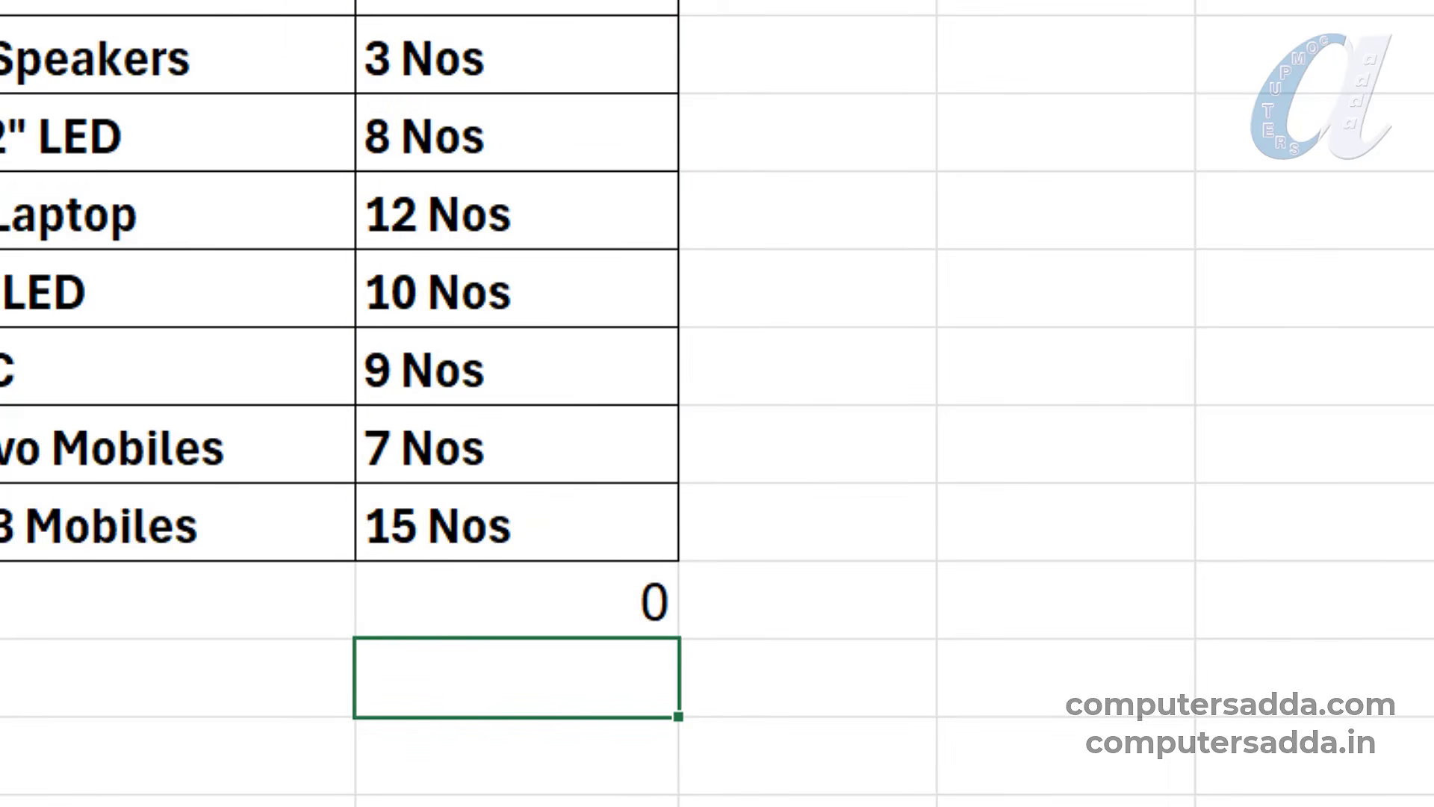
- Add a double minus before LEFT in C13, making the formula =SUM(--LEFT(C3:C12,2)), and compare it with the quantities
double_click(529, 620)
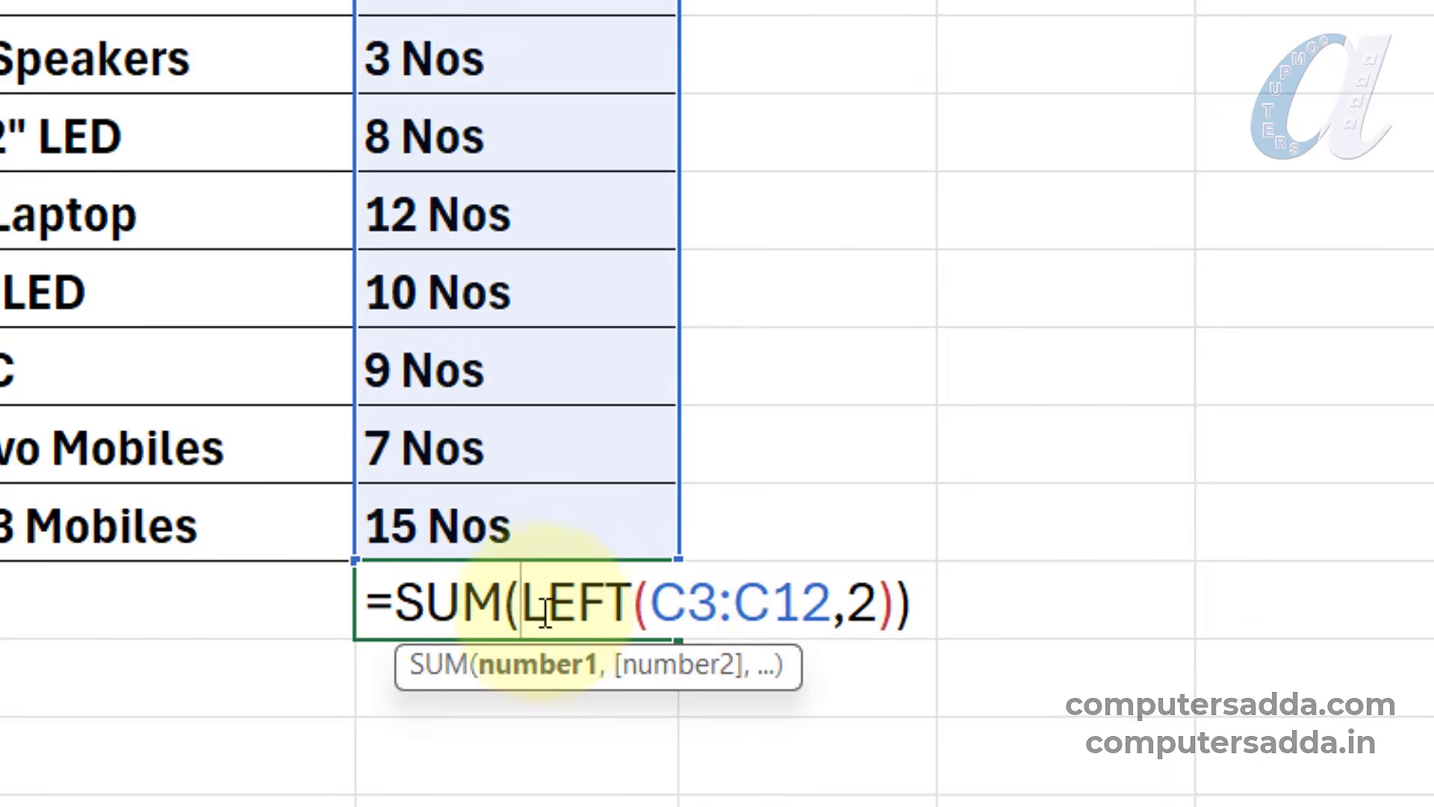
type("--")
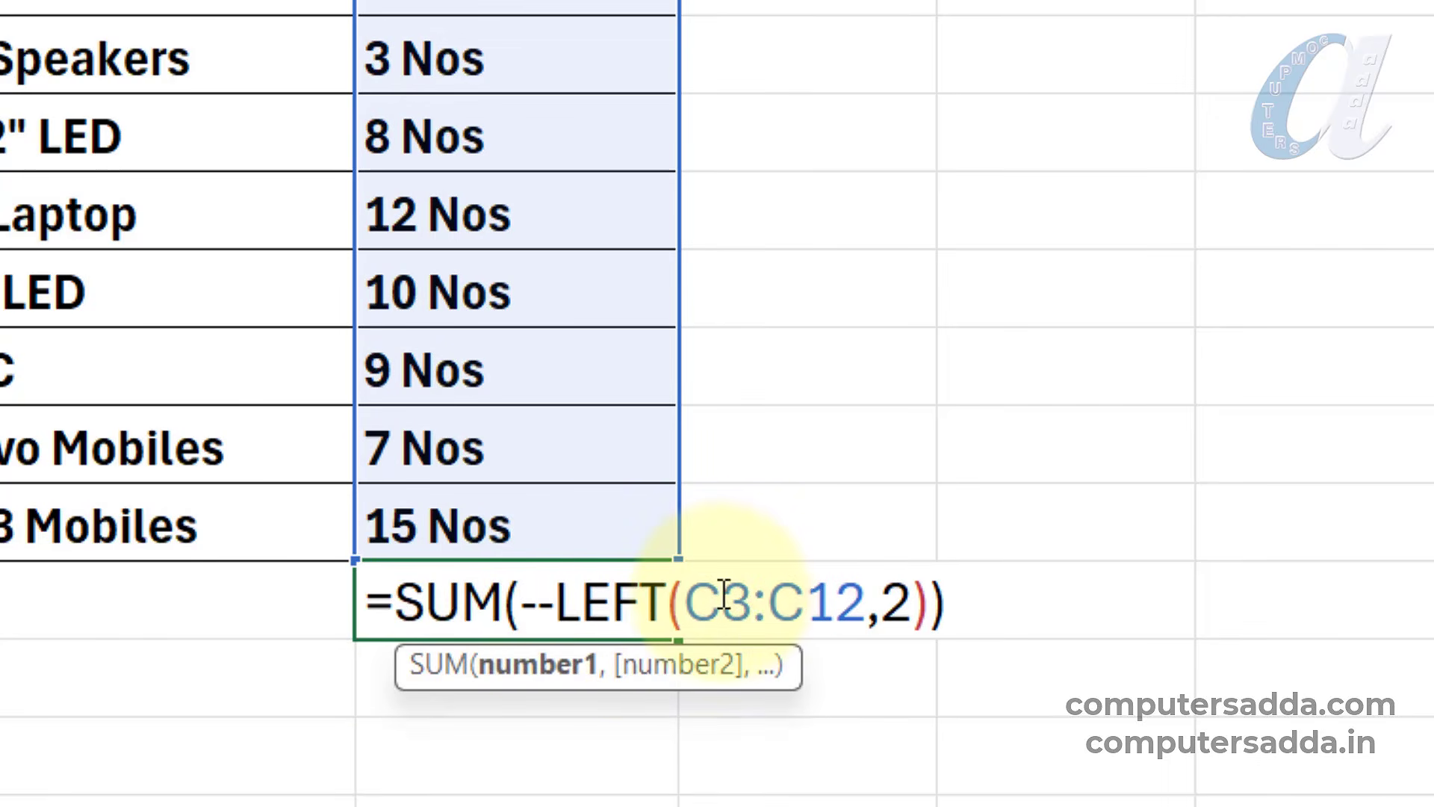
key("Return")
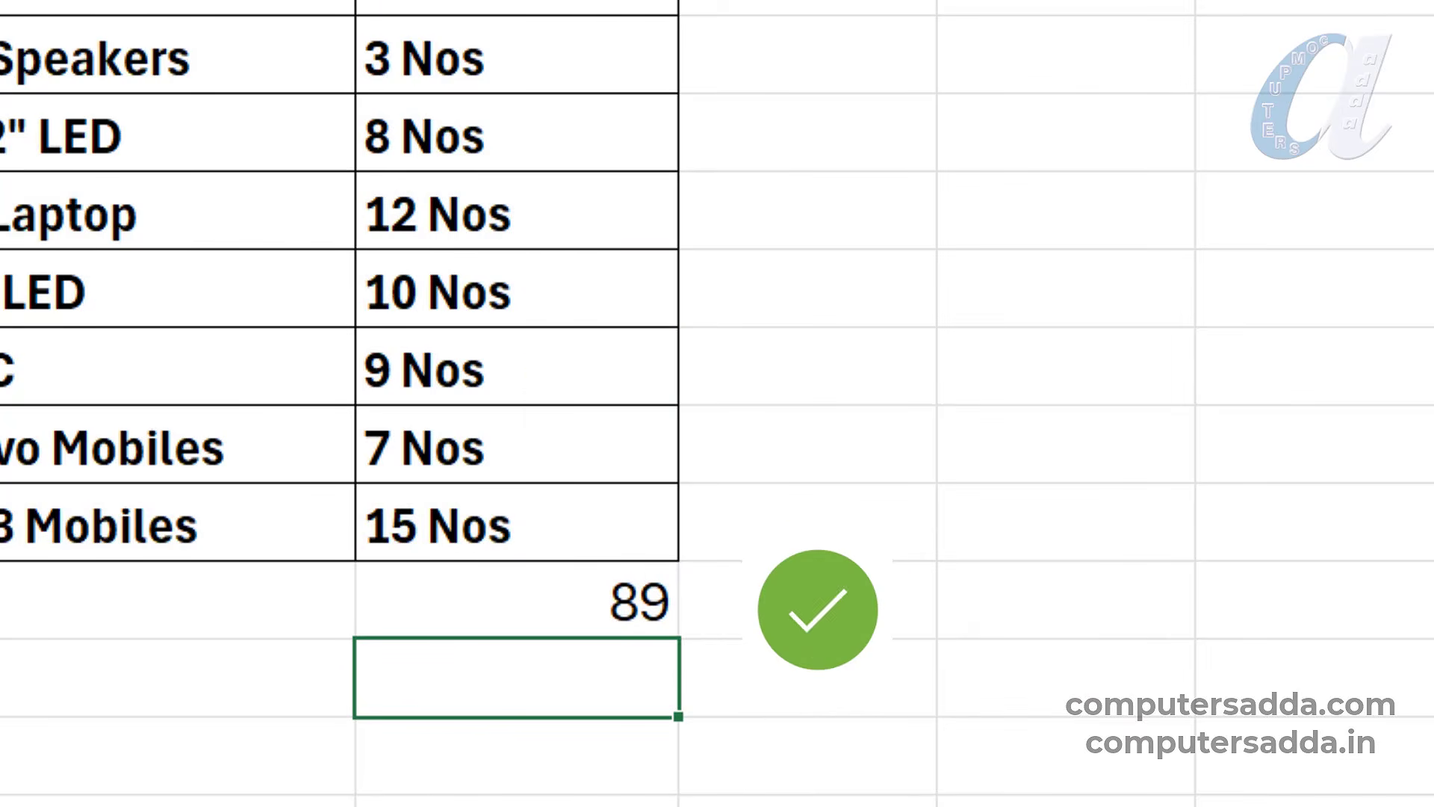
left_click(583, 602)
left_click_drag(639, 142, 630, 620)
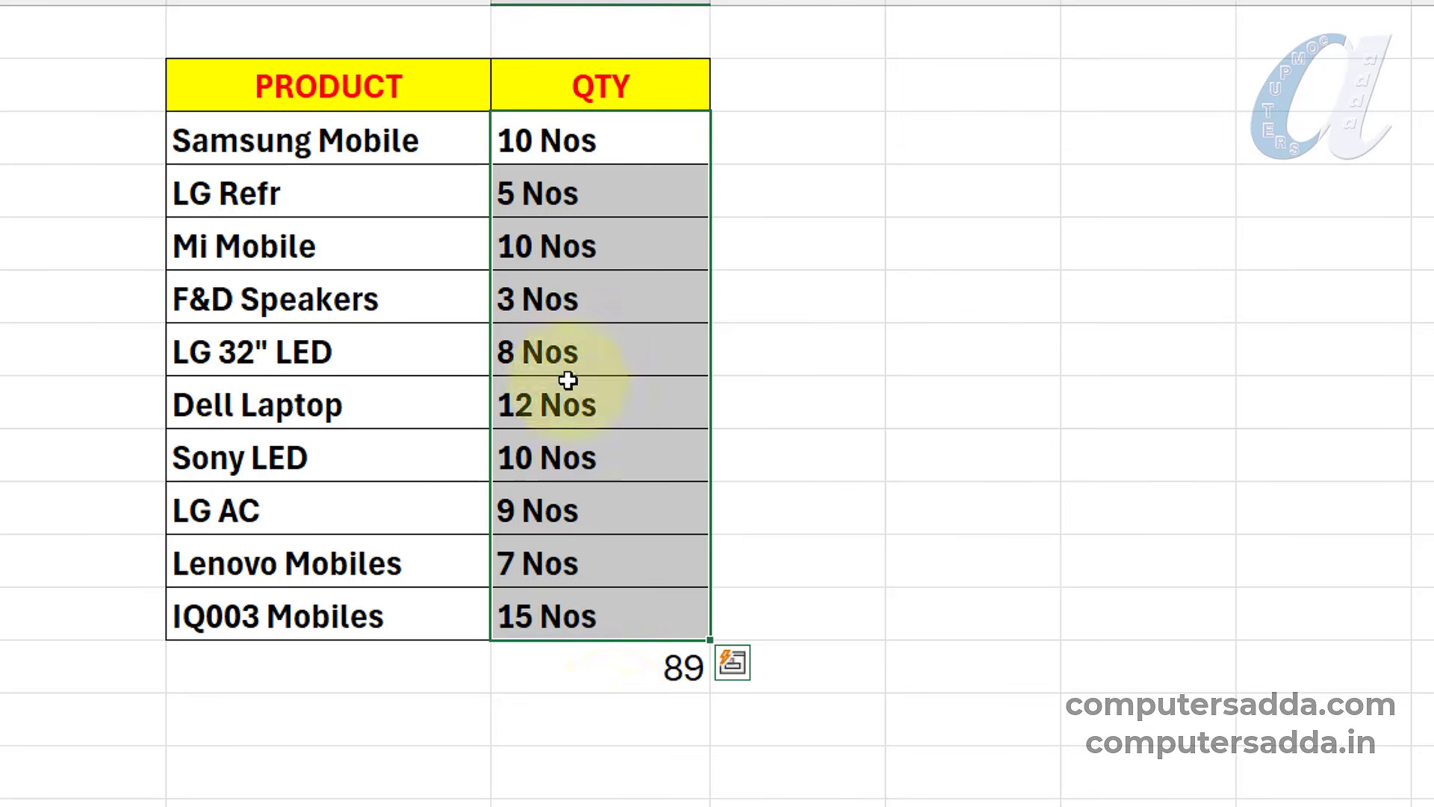
left_click(636, 673)
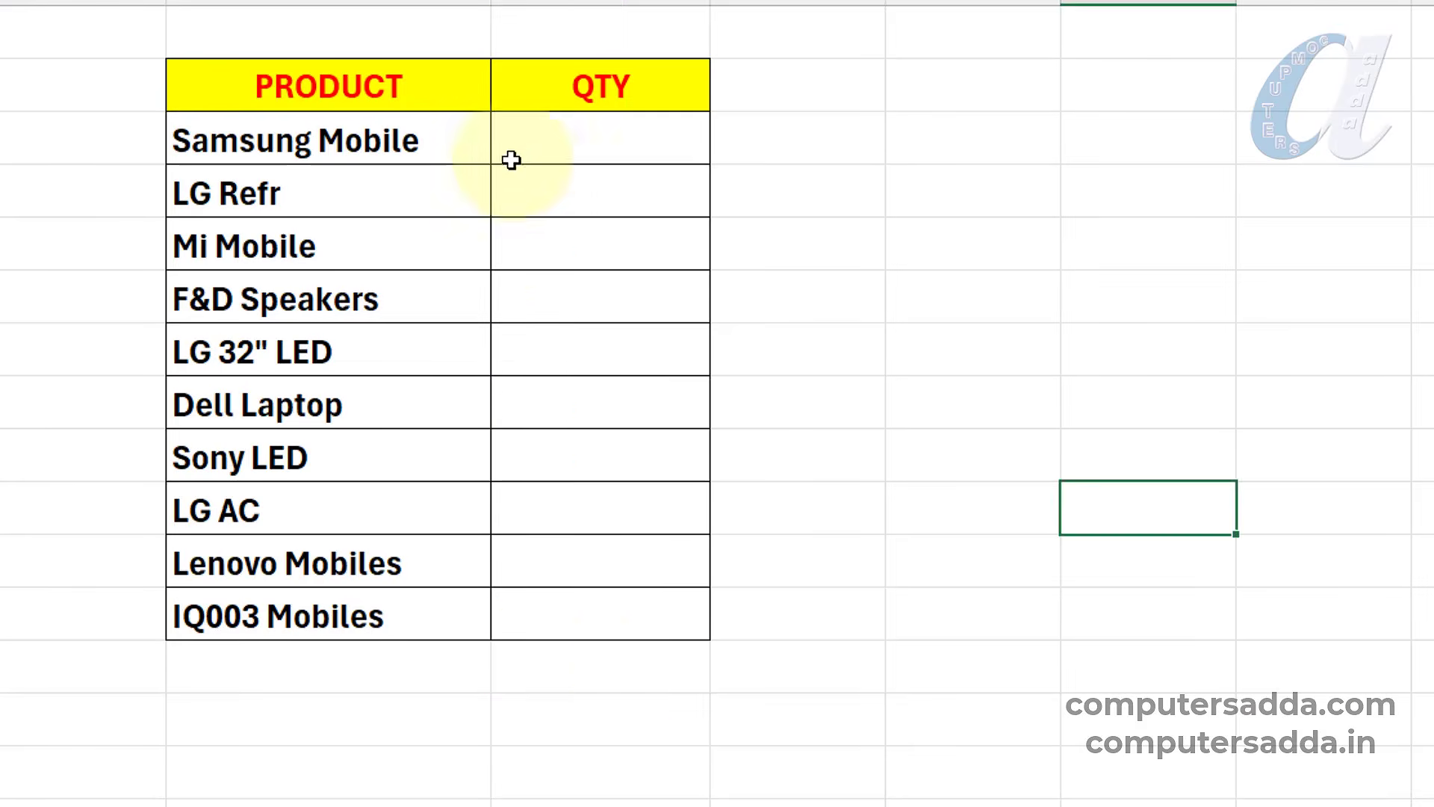
- Apply a custom number format to the blank QTY cells C3:C12, using 0 followed by the Nos unit as quoted text
left_click(559, 146)
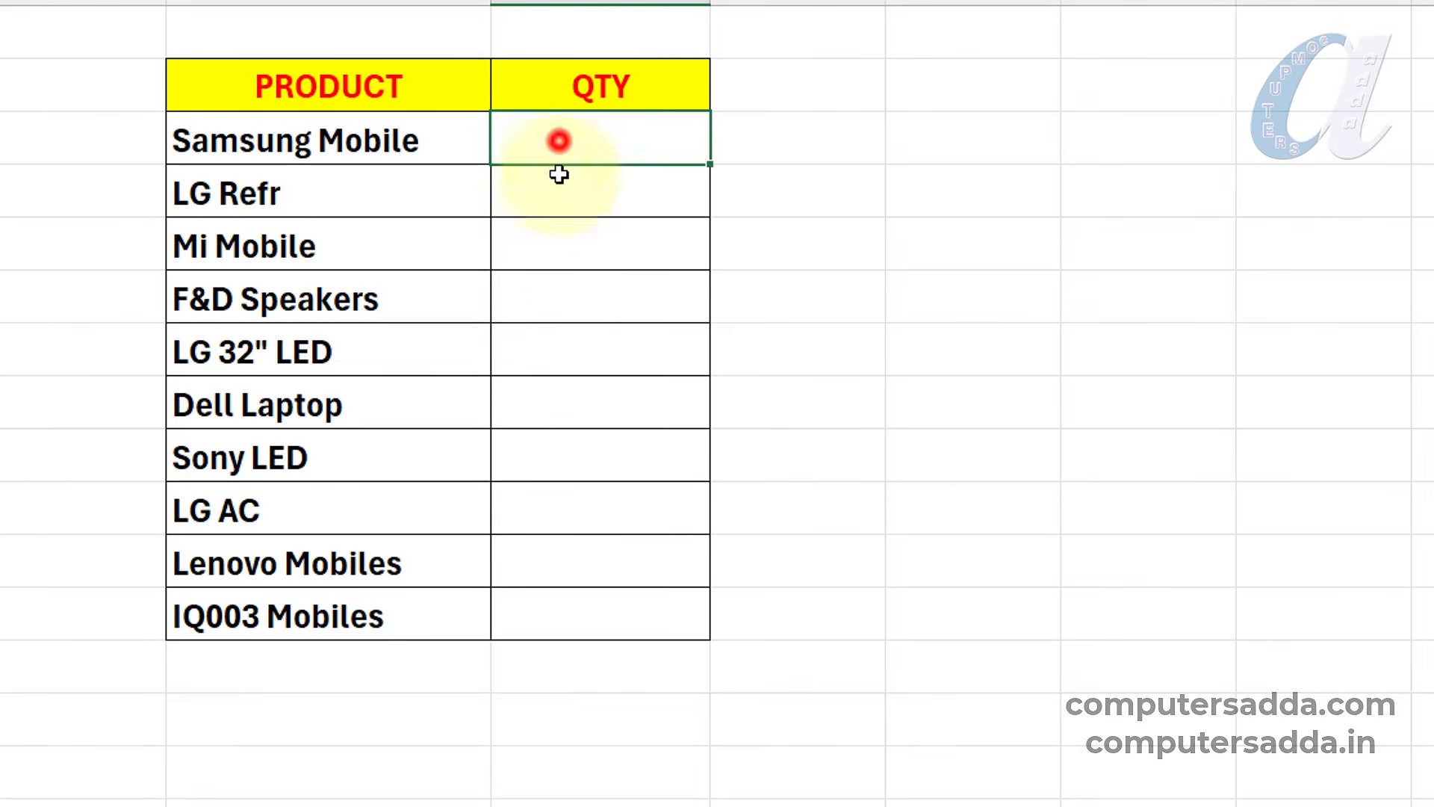
left_click_drag(559, 146, 560, 620)
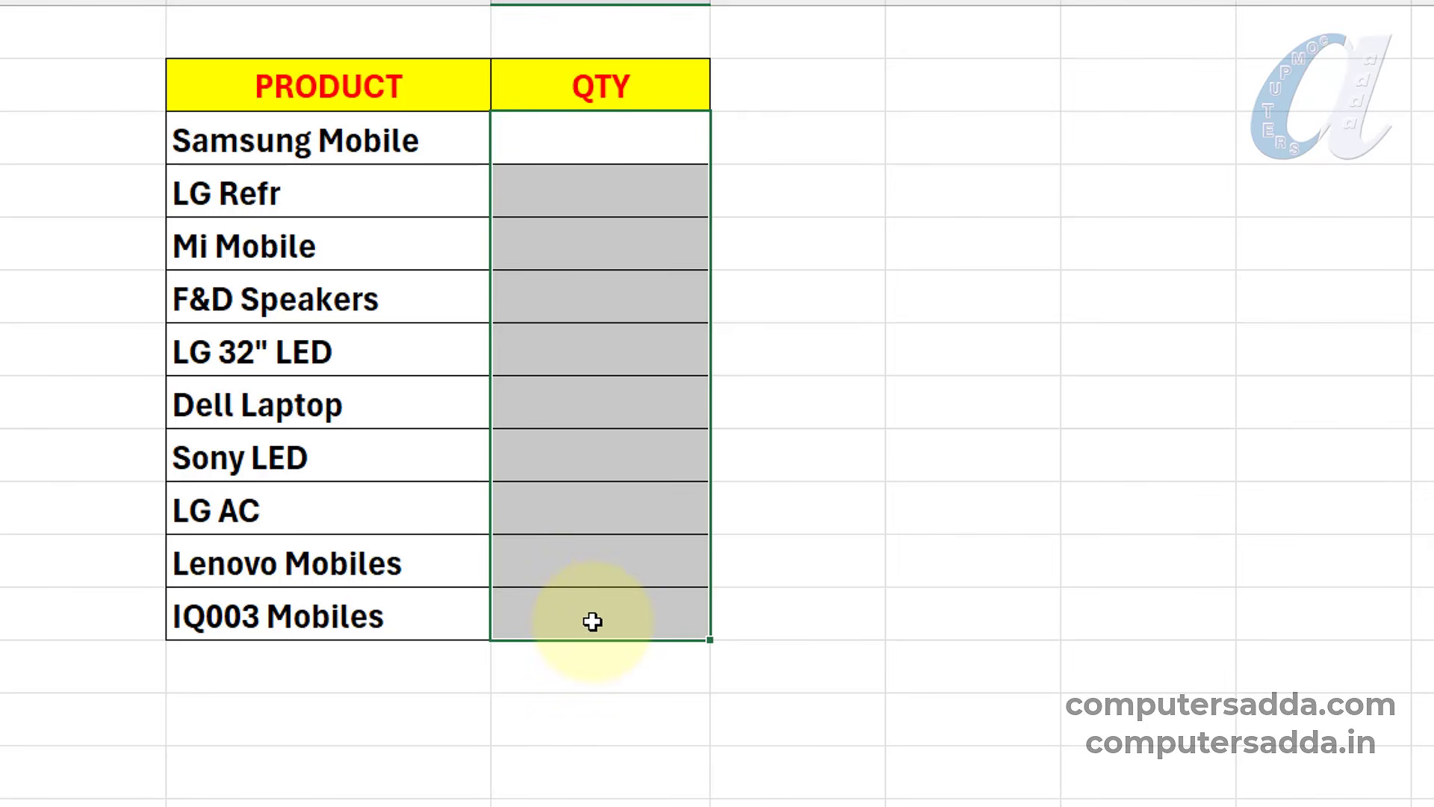
key("ctrl+1")
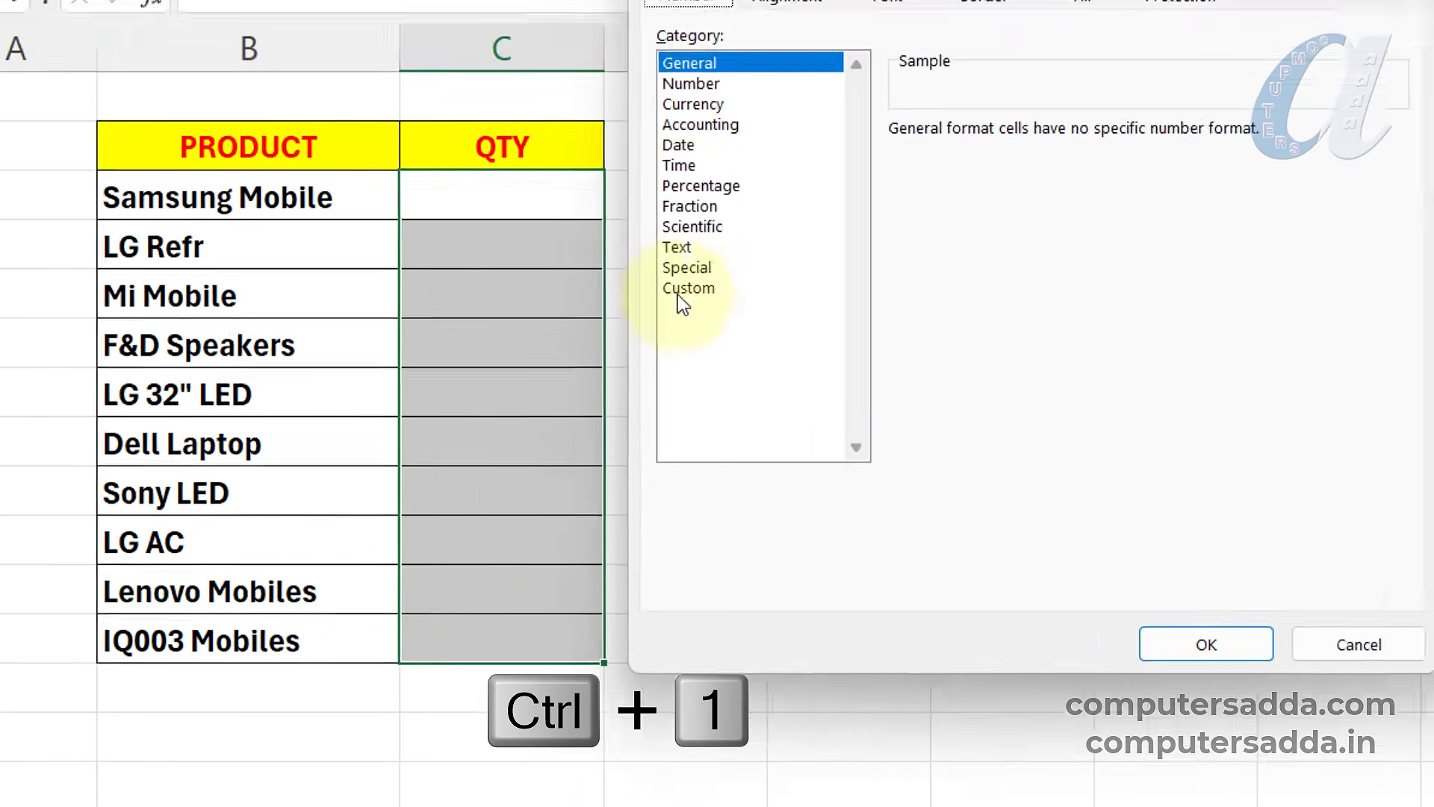
left_click(780, 237)
double_click(797, 236)
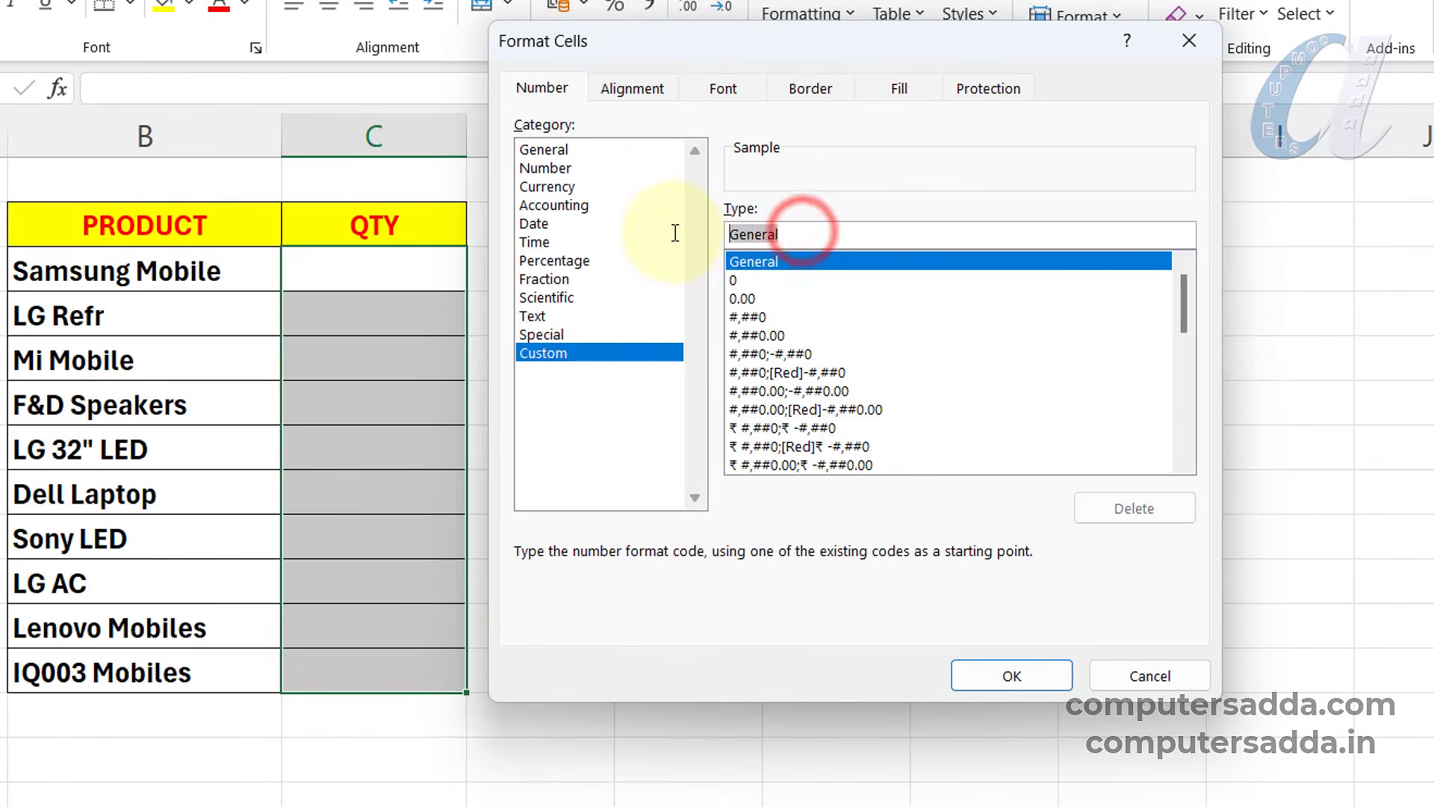
type("0 \"N")
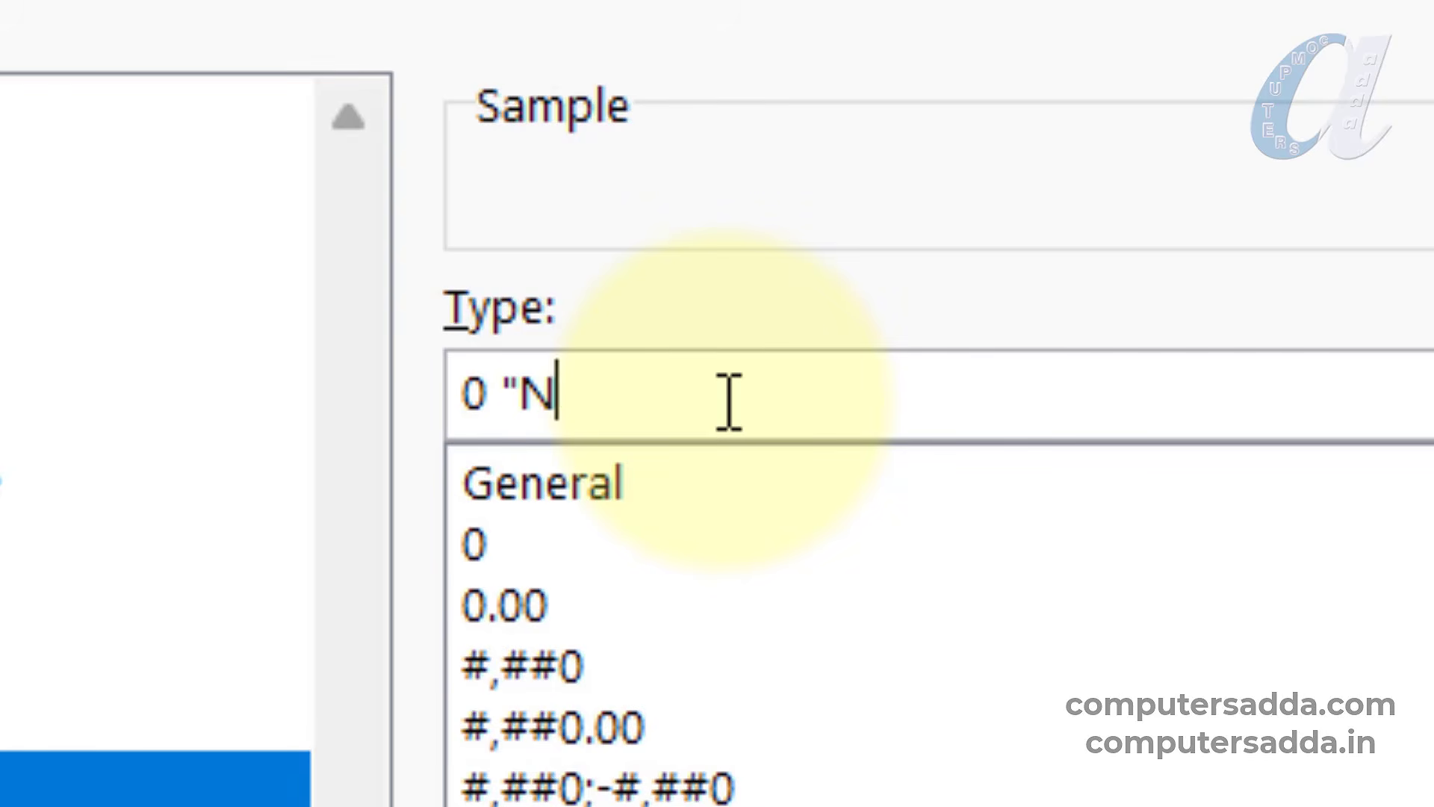
type("\"")
left_click(1098, 758)
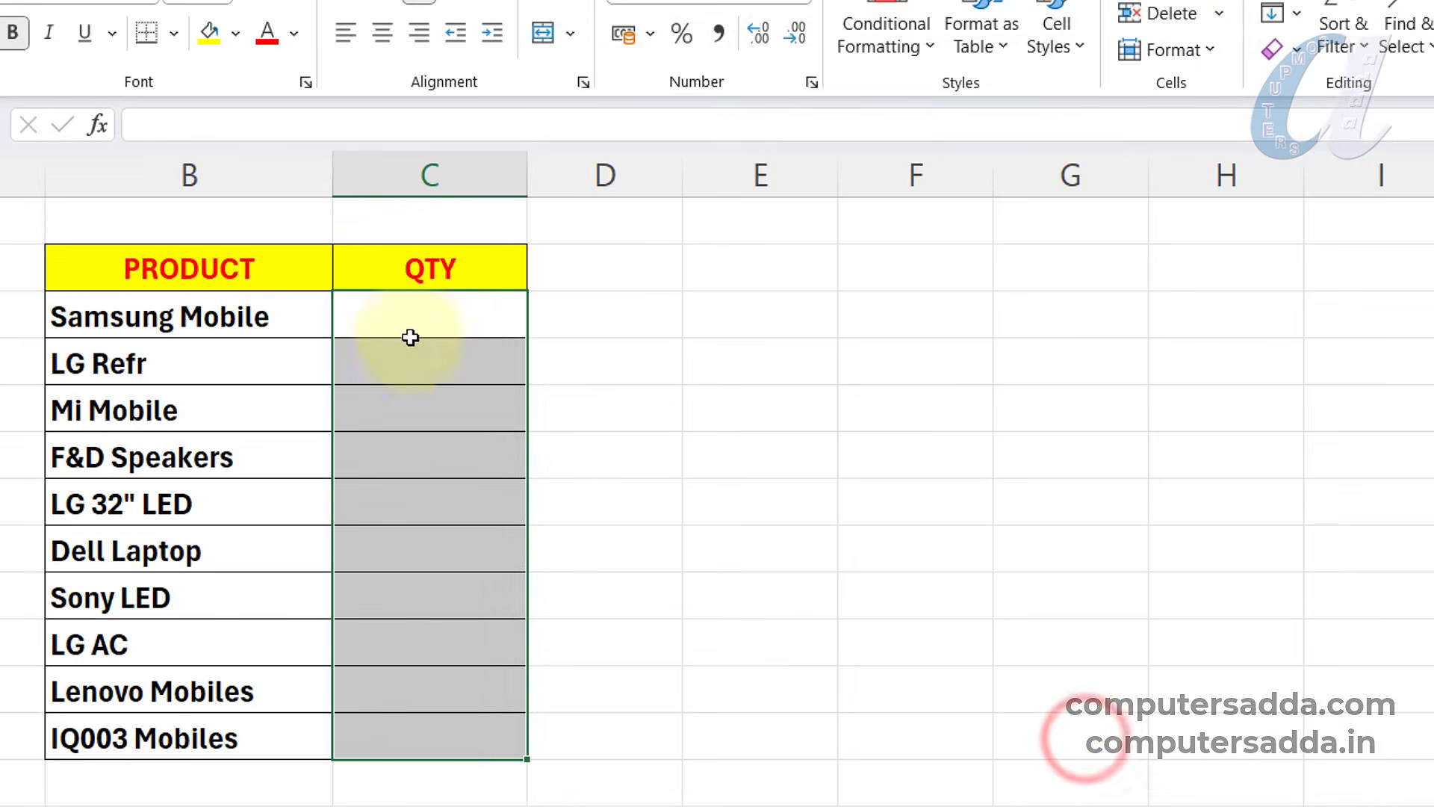
left_click(410, 314)
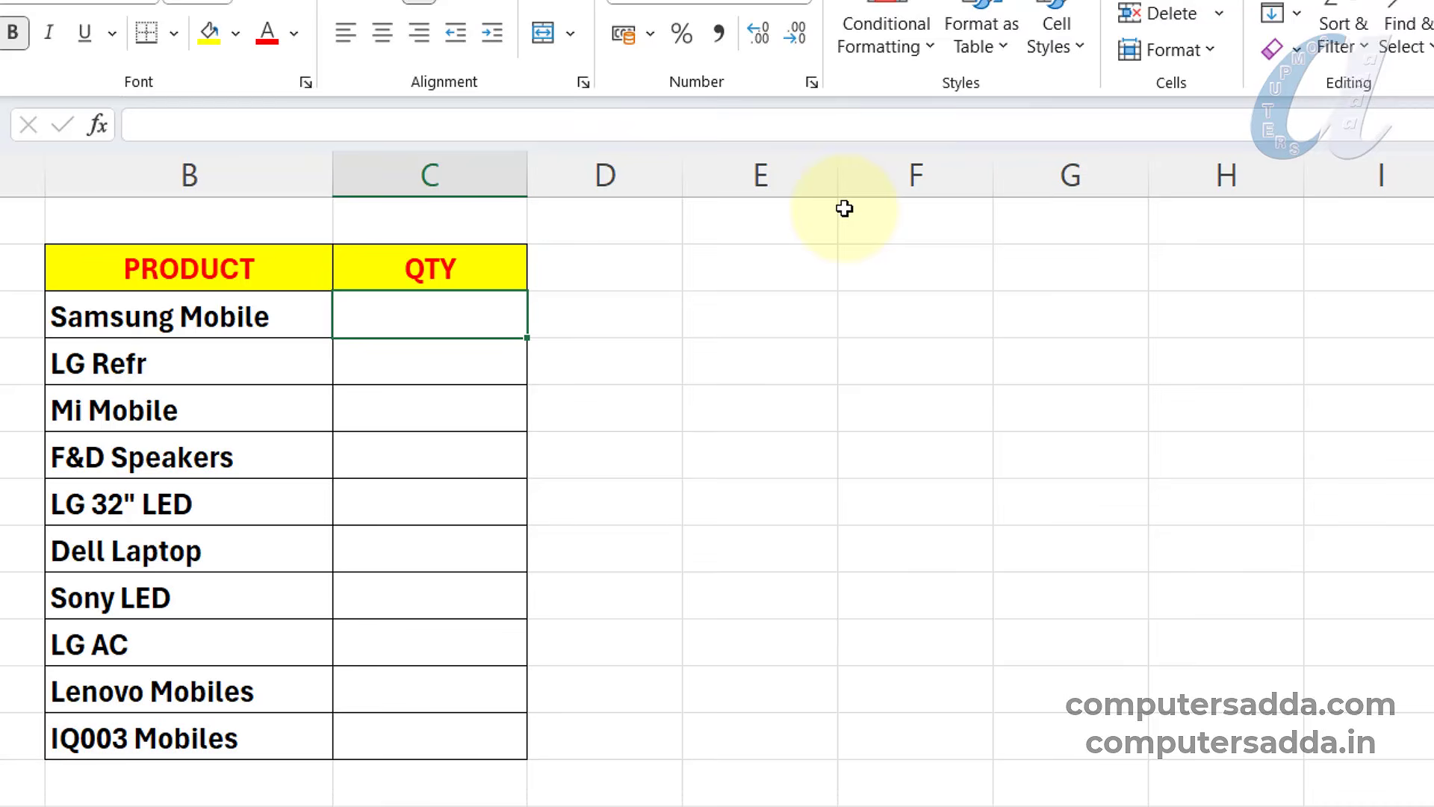
- Enter the quantities 5, 10, 4, 15, 8, 7, 63, 41, 8 and 2 down the QTY cells C3:C12
type("5")
key("Return")
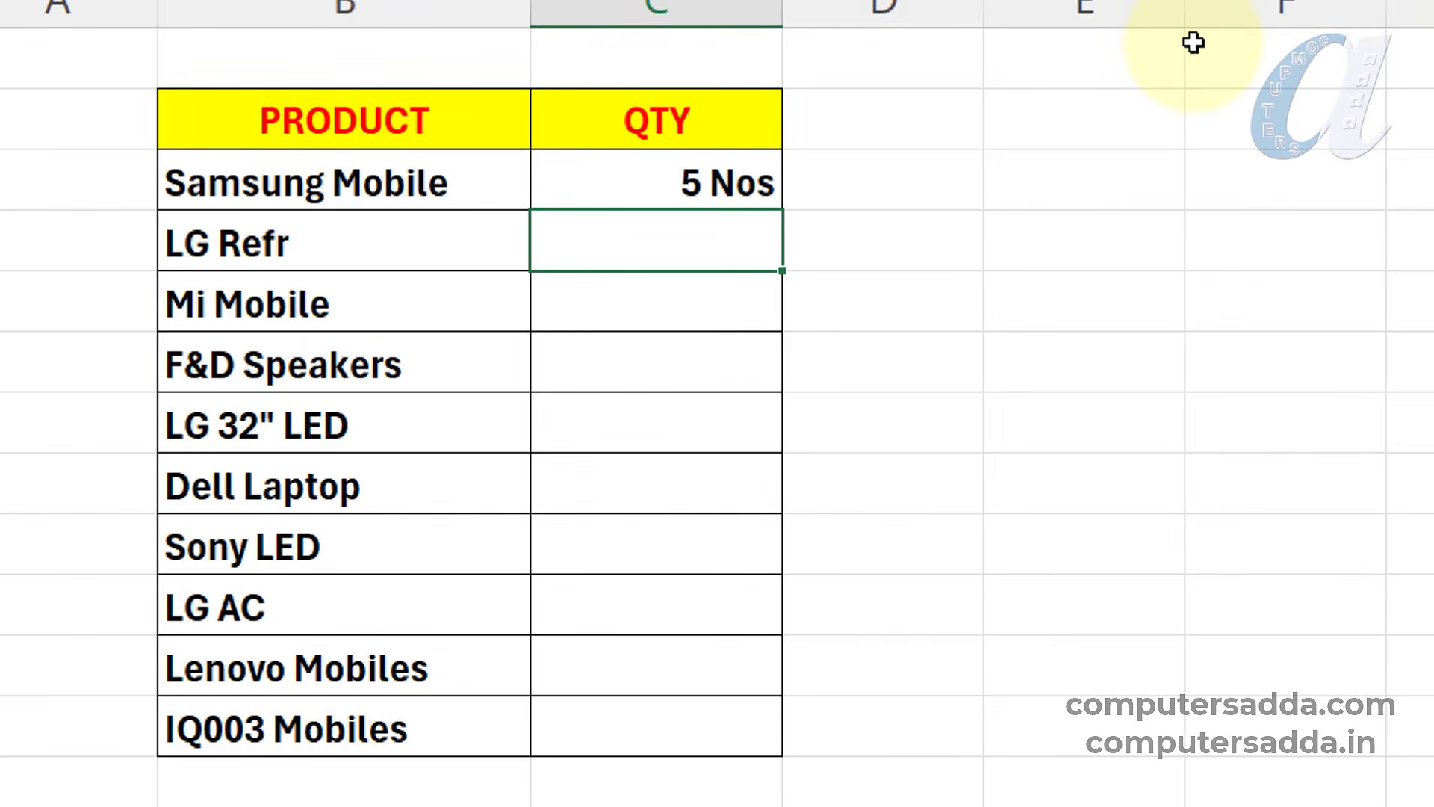
key("Return")
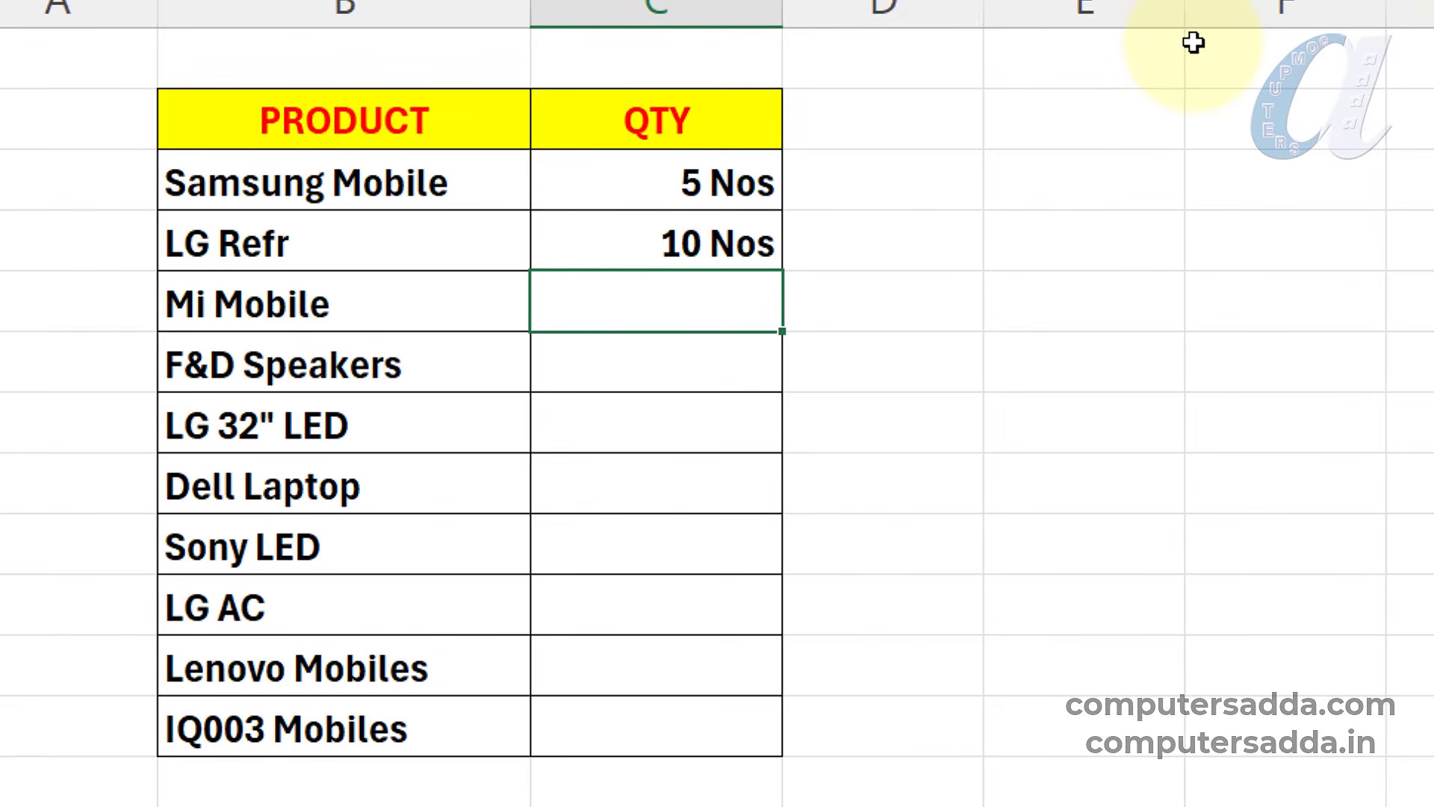
key("Return")
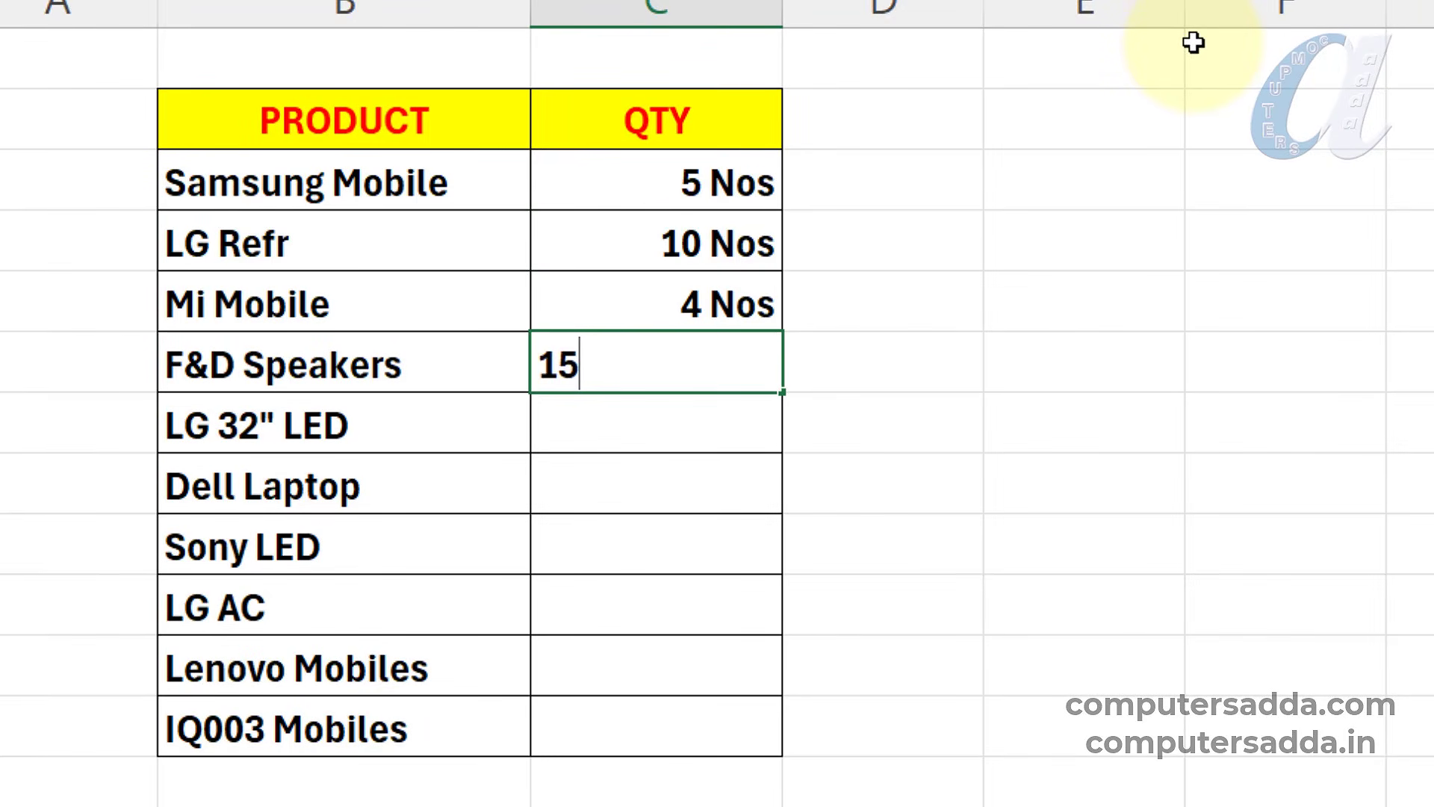
key("Return")
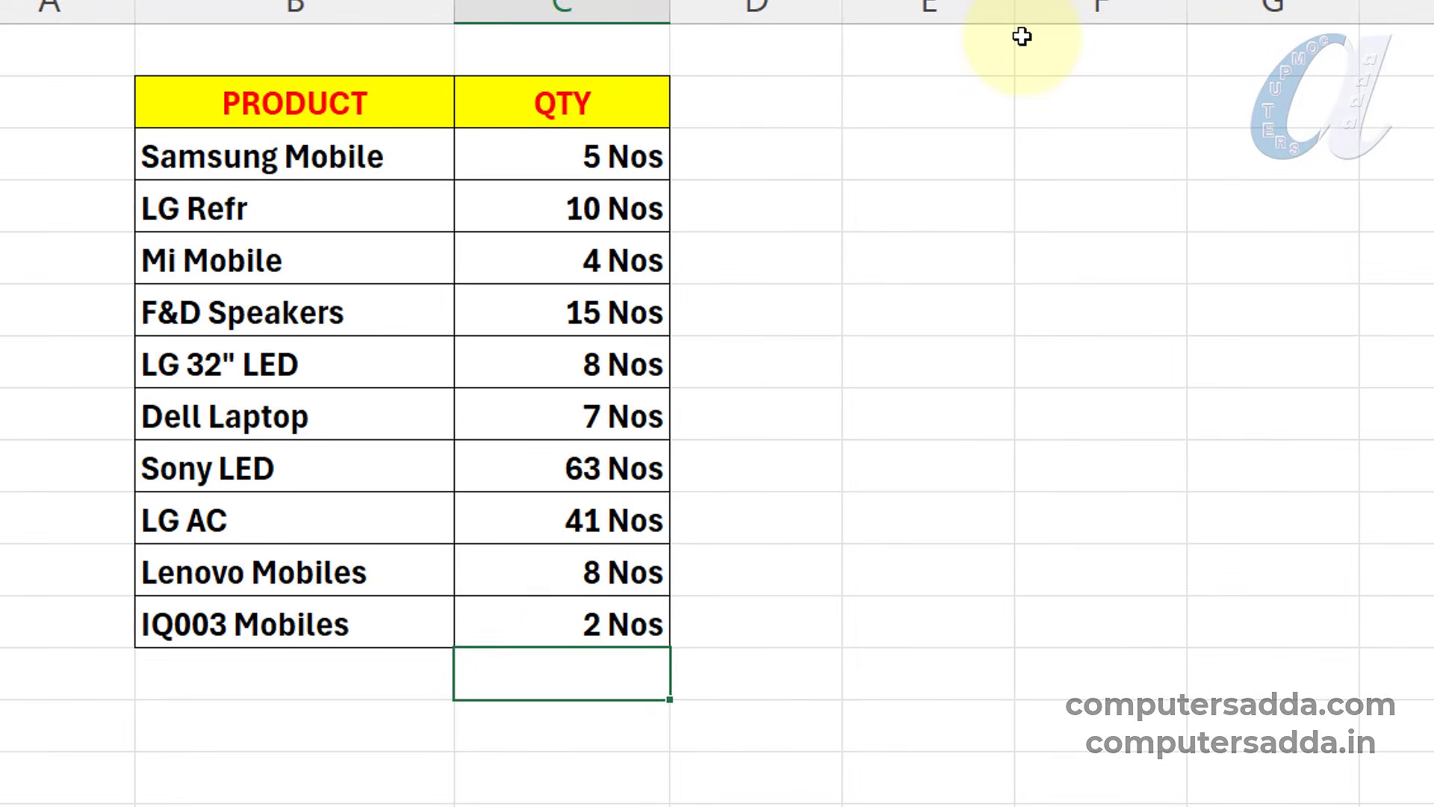
- Total the QTY column in the cell below the last quantity, C13, using AutoSum
key("Up")
key("Down")
key("alt+equal")
key("Return")
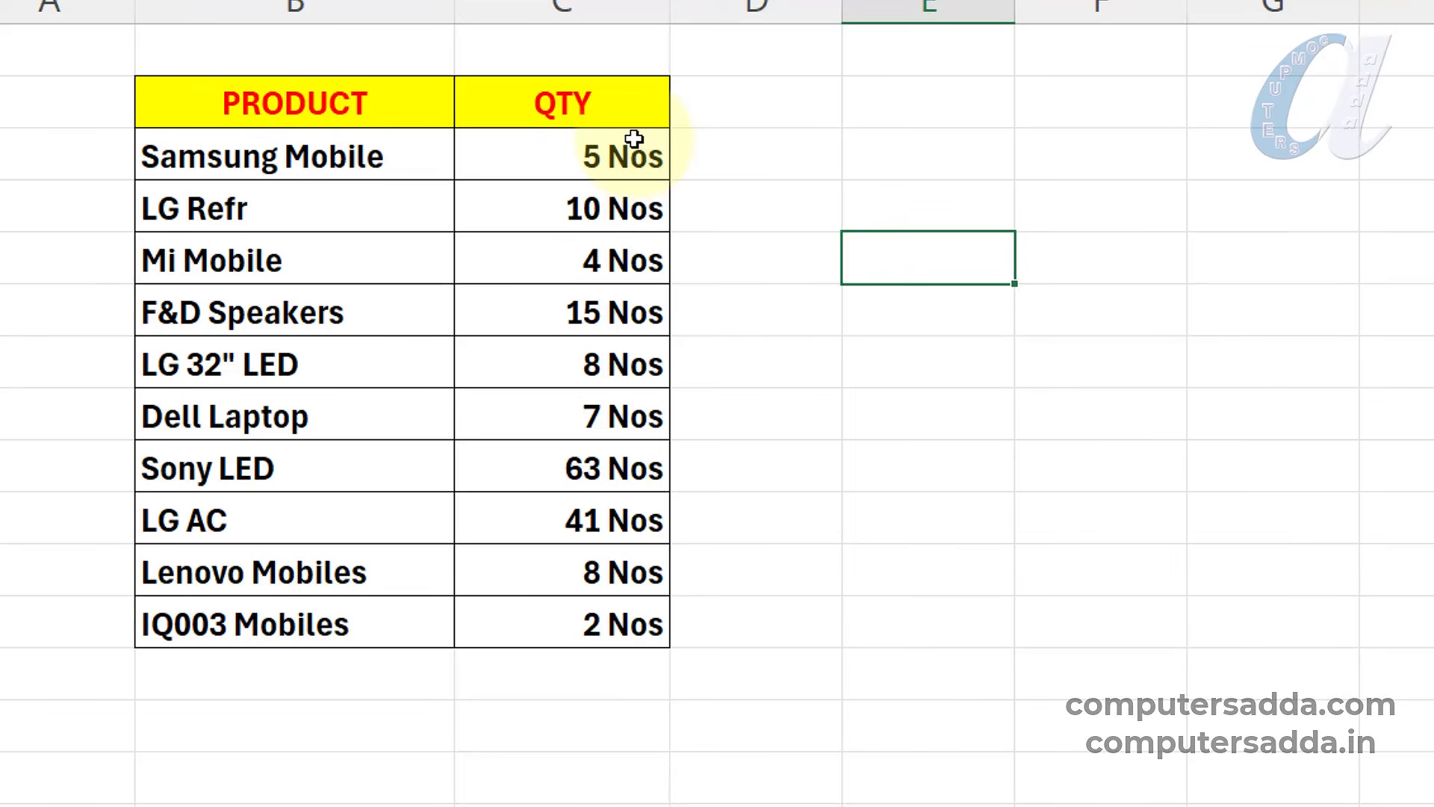
- Select the quantities in C3:C12 and open Format Cells to review their custom number format
left_click_drag(640, 144, 566, 632)
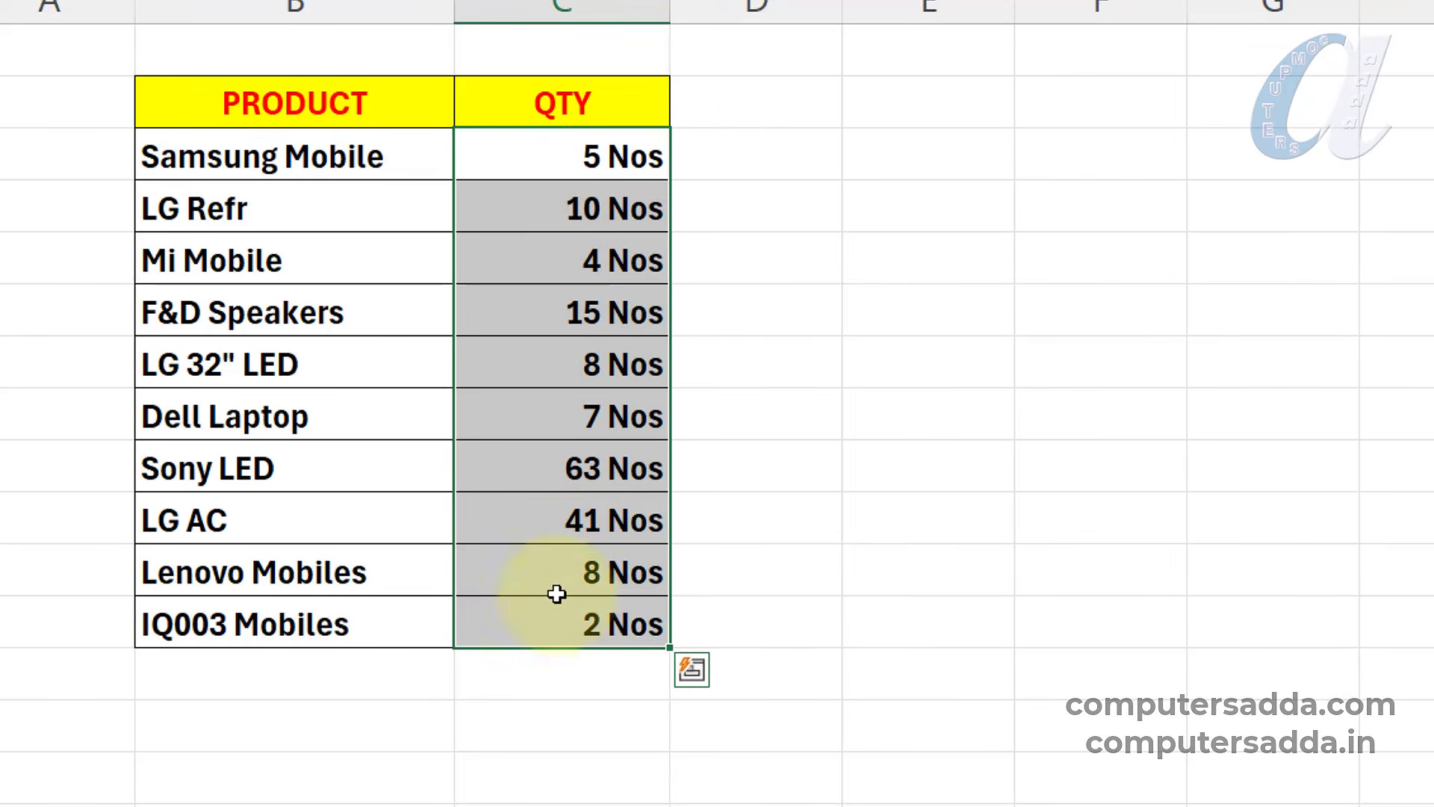
key("ctrl+1")
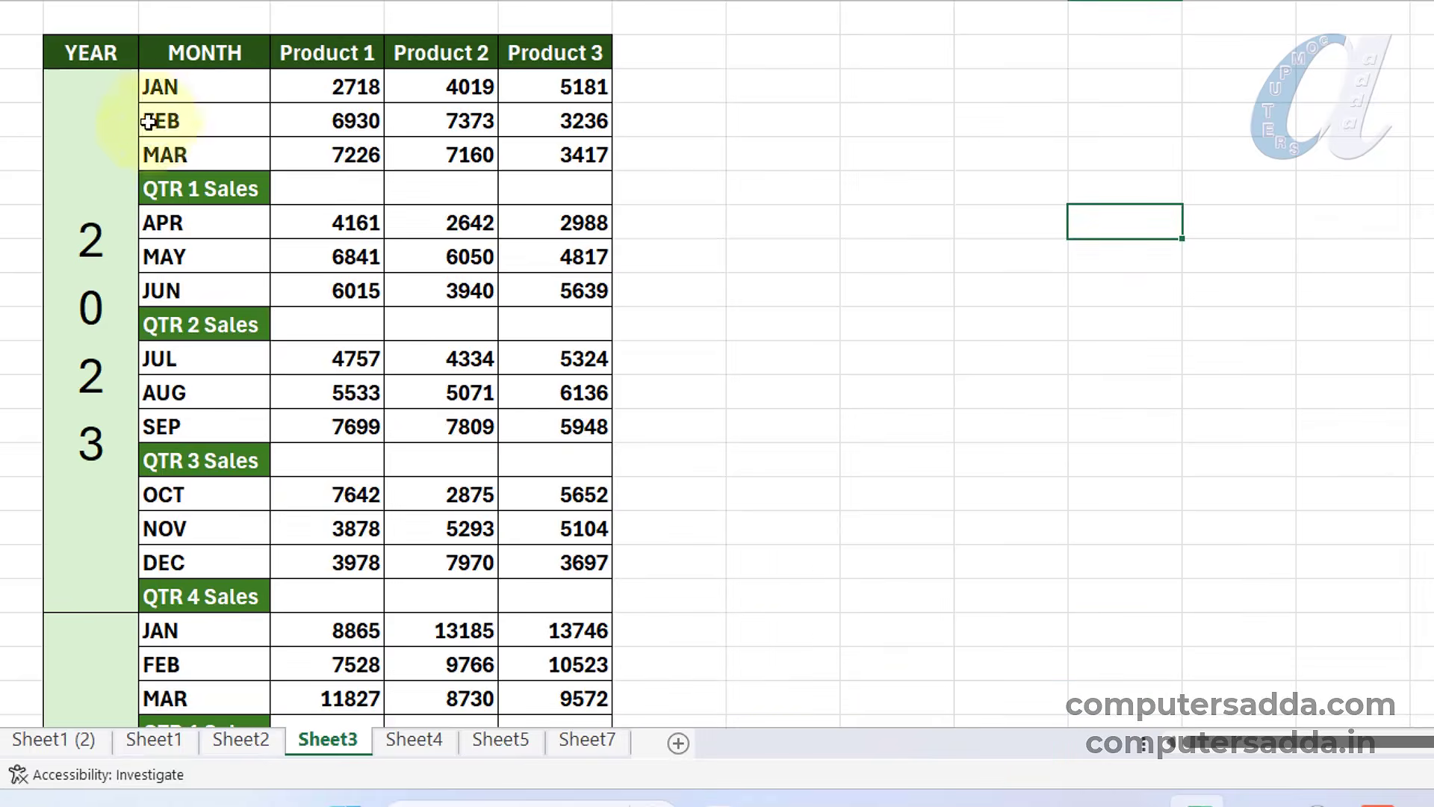
- Examine the monthly product sales on Sheet3, including the 2023 January to March rows and the blank QTR 1 Sales cells
scroll(148, 122, "down", 2)
scroll(128, 191, "up", 2)
left_click_drag(197, 90, 574, 149)
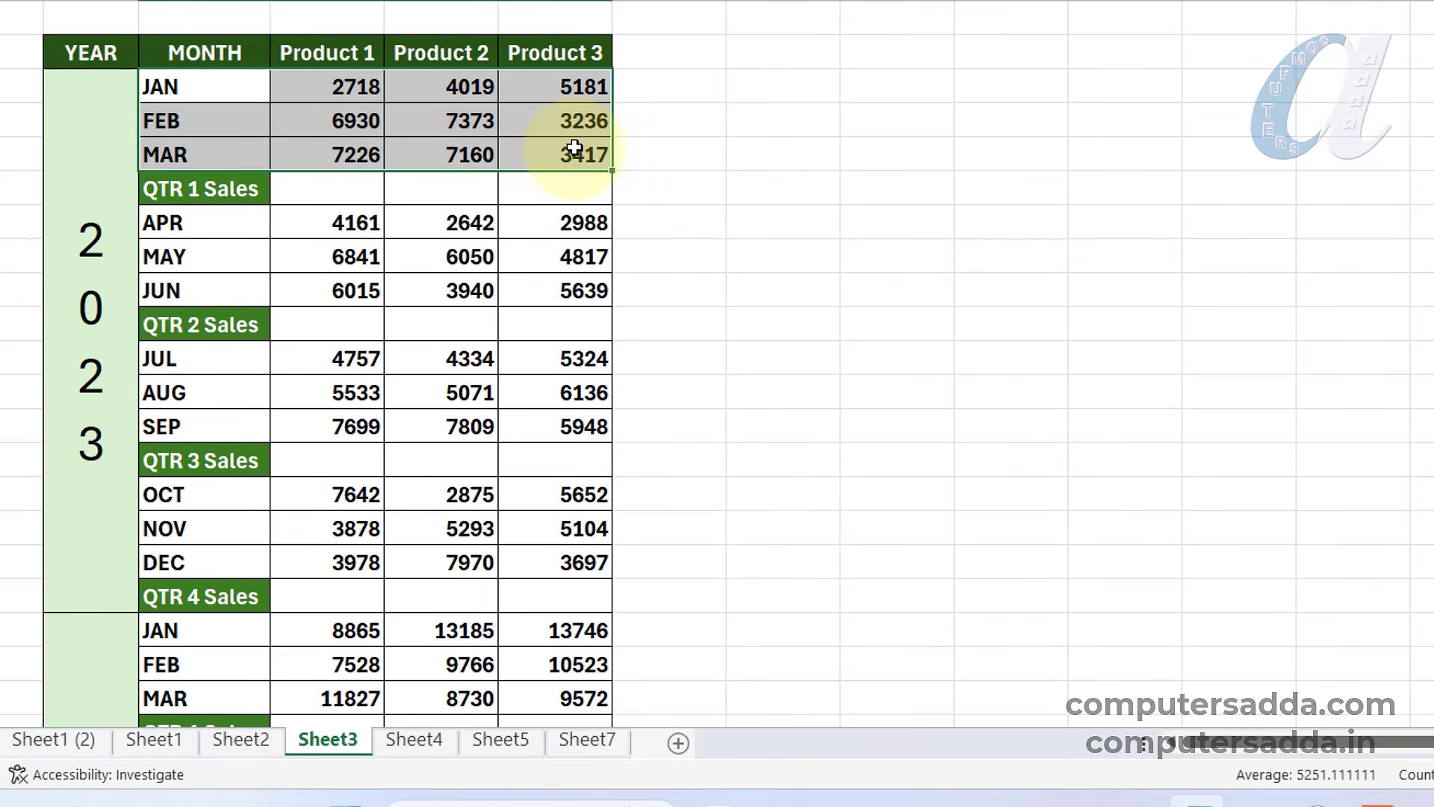
left_click(320, 189)
left_click_drag(450, 187, 528, 186)
left_click(325, 187)
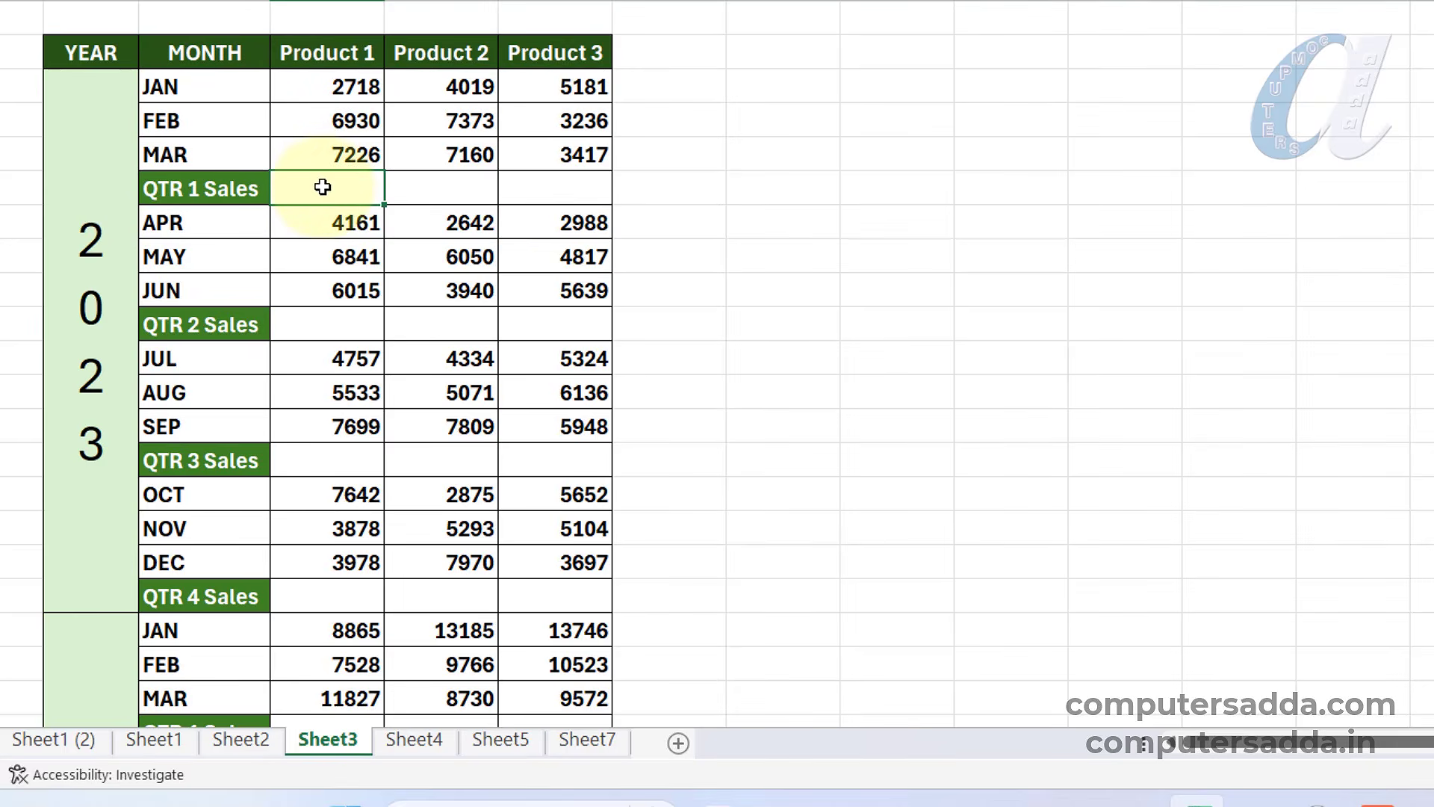
type("=su")
key("BackSpace")
key("Escape")
- AutoSum the 2023 QTR 1 Sales for Product 1 and fill the formula across to Product 3
key("alt+equal")
key("Return")
left_click(327, 187)
left_click_drag(383, 204, 596, 202)
- AutoSum the 2023 QTR 2 Sales for Product 1 and fill the formula across to Product 3
left_click(333, 322)
key("alt+equal")
key("Return")
left_click_drag(384, 340, 613, 338)
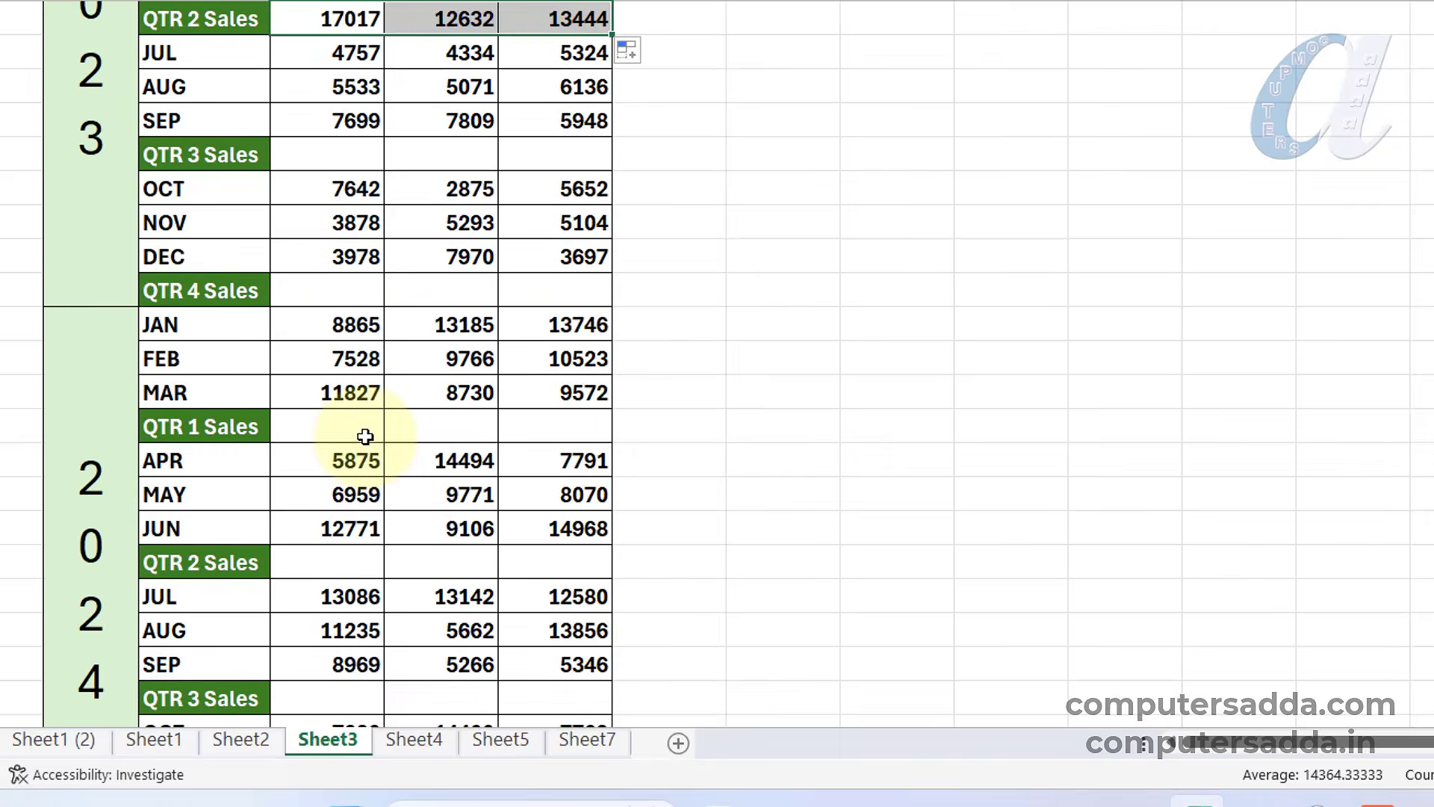
- Undo the QTR 1 and QTR 2 Sales totals entered for 2023
scroll(368, 433, "down", 4)
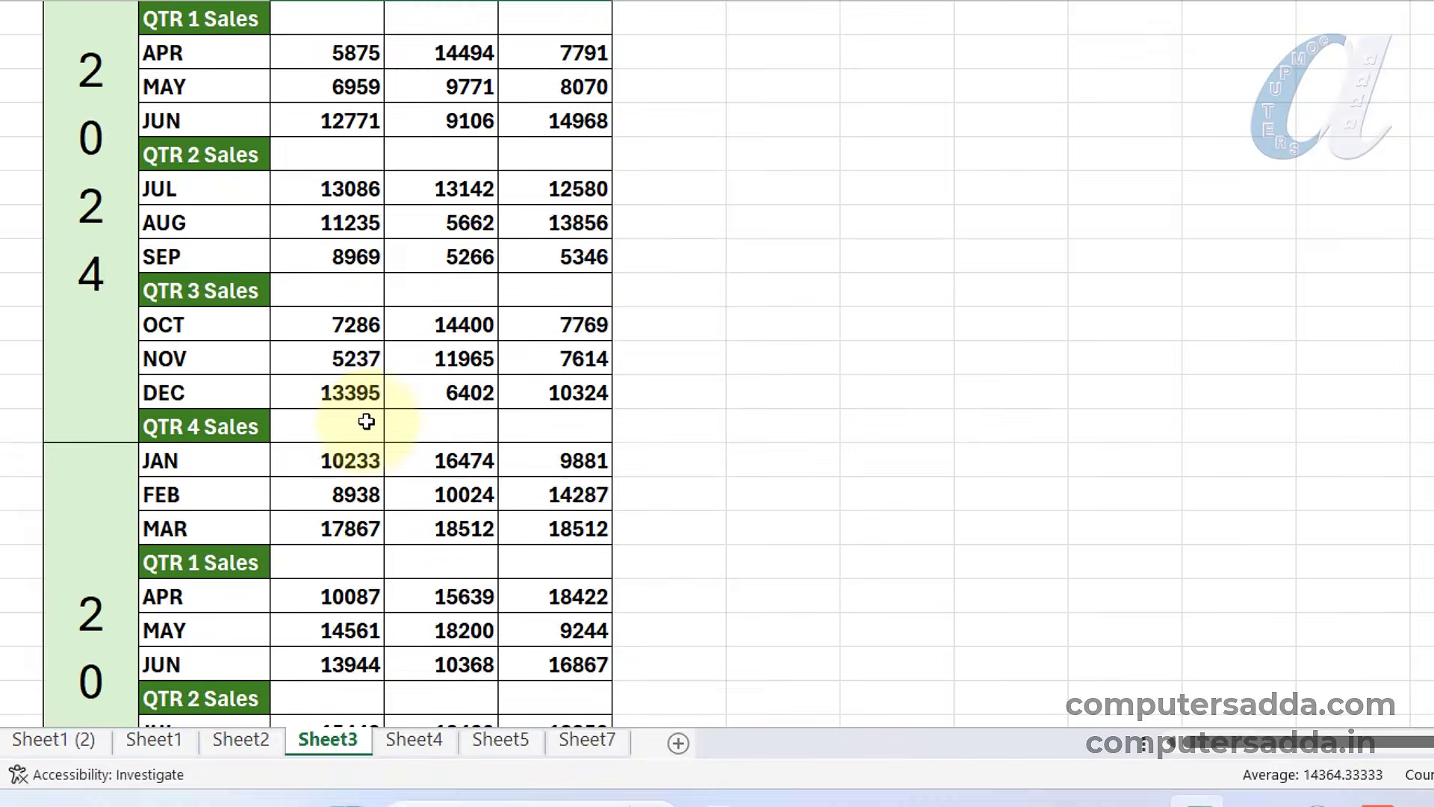
scroll(378, 407, "up", 7)
key("ctrl+z")
key("ctrl+z")
key("ctrl+z")
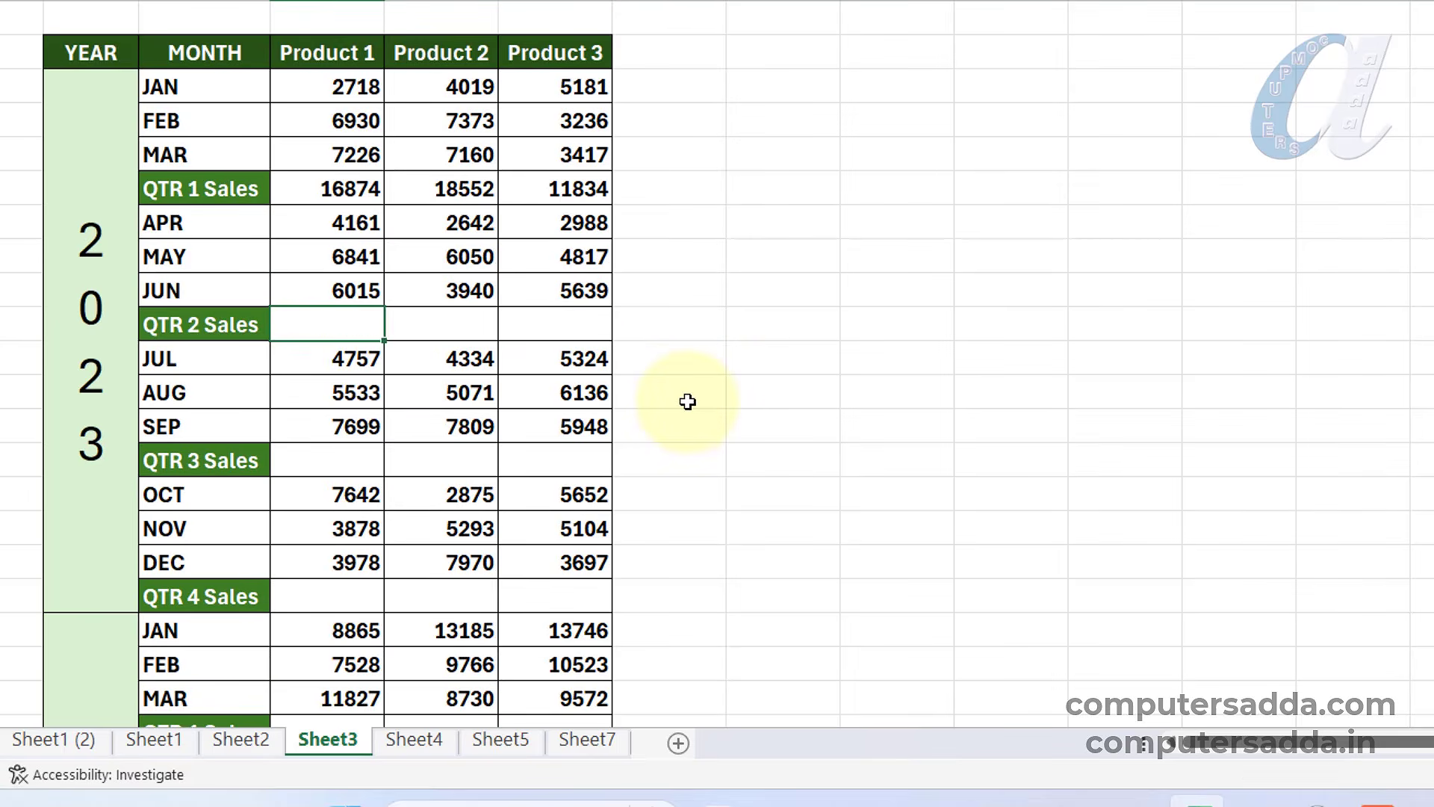
left_click(900, 410)
scroll(413, 441, "down", 3)
scroll(402, 553, "up", 3)
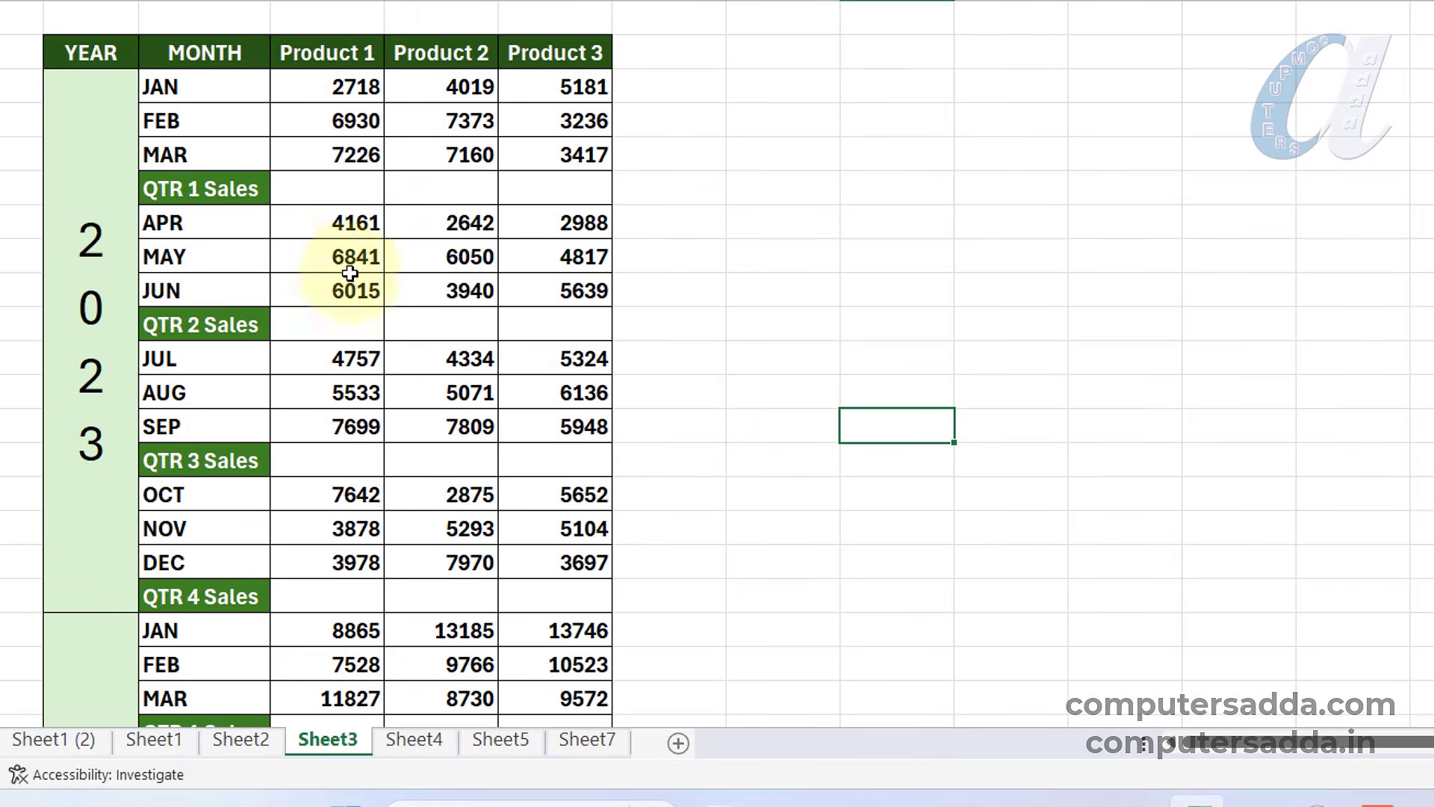
- Select the whole sales table and narrow the selection to its blank cells using Go To Special with the Blanks option
left_click(404, 418)
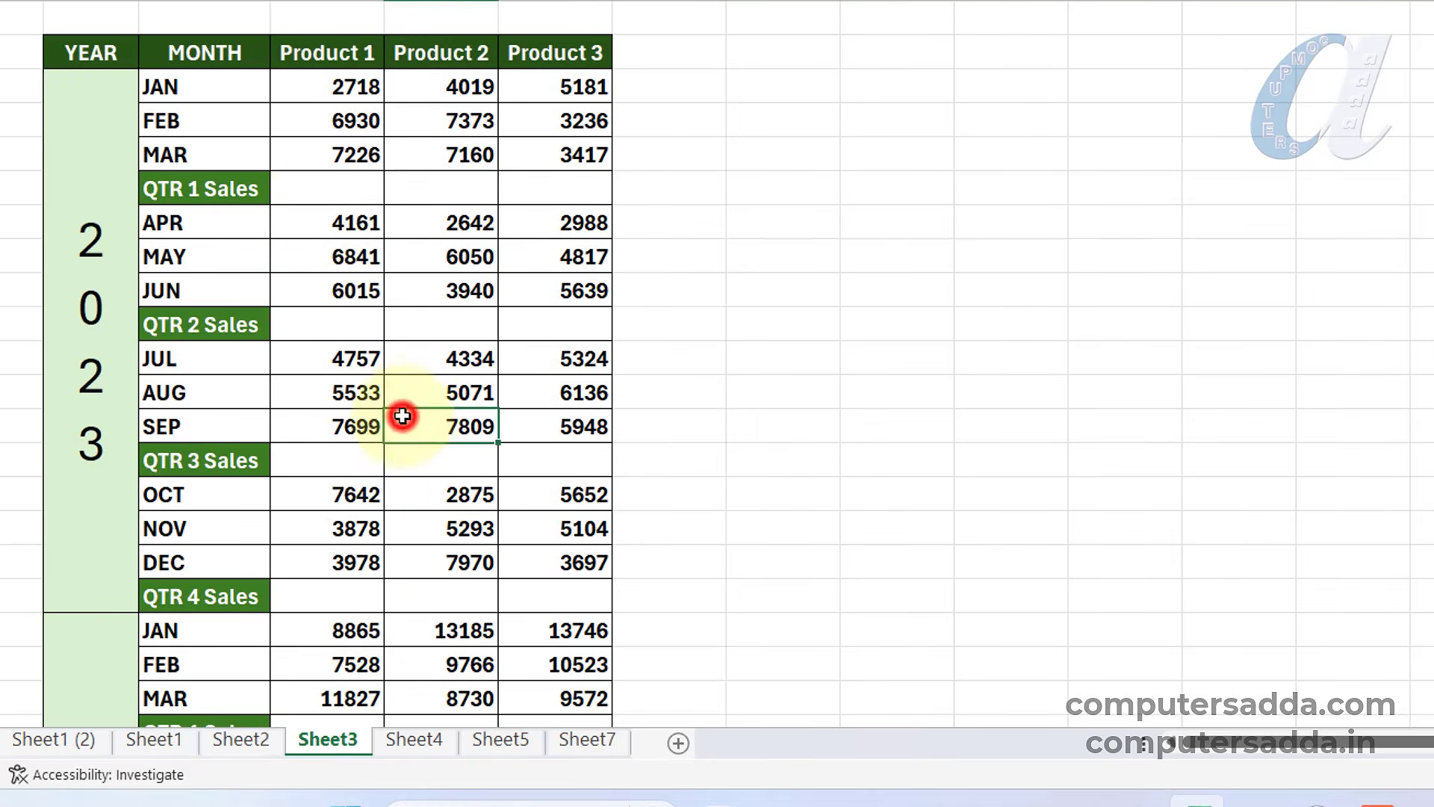
key("ctrl+a")
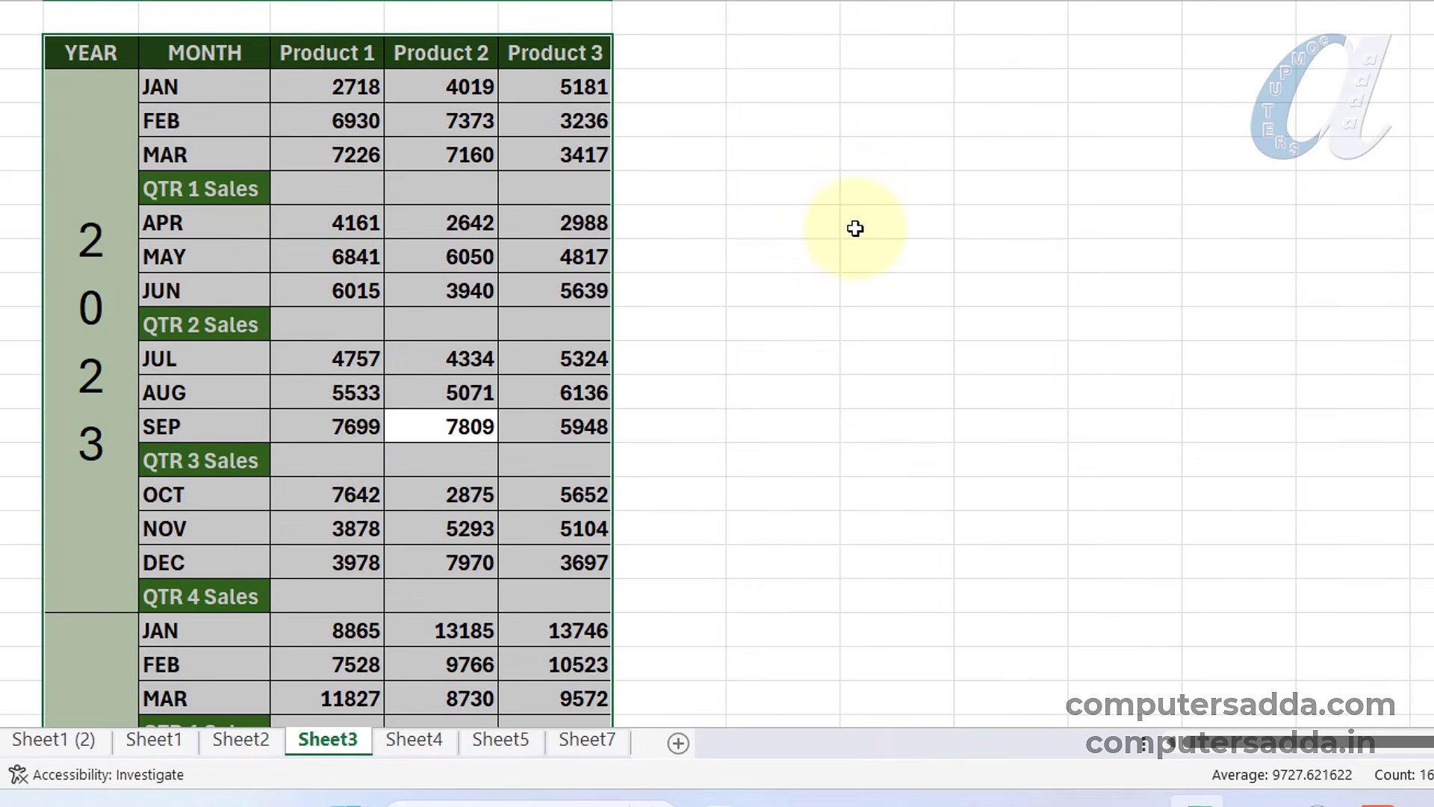
key("ctrl+g")
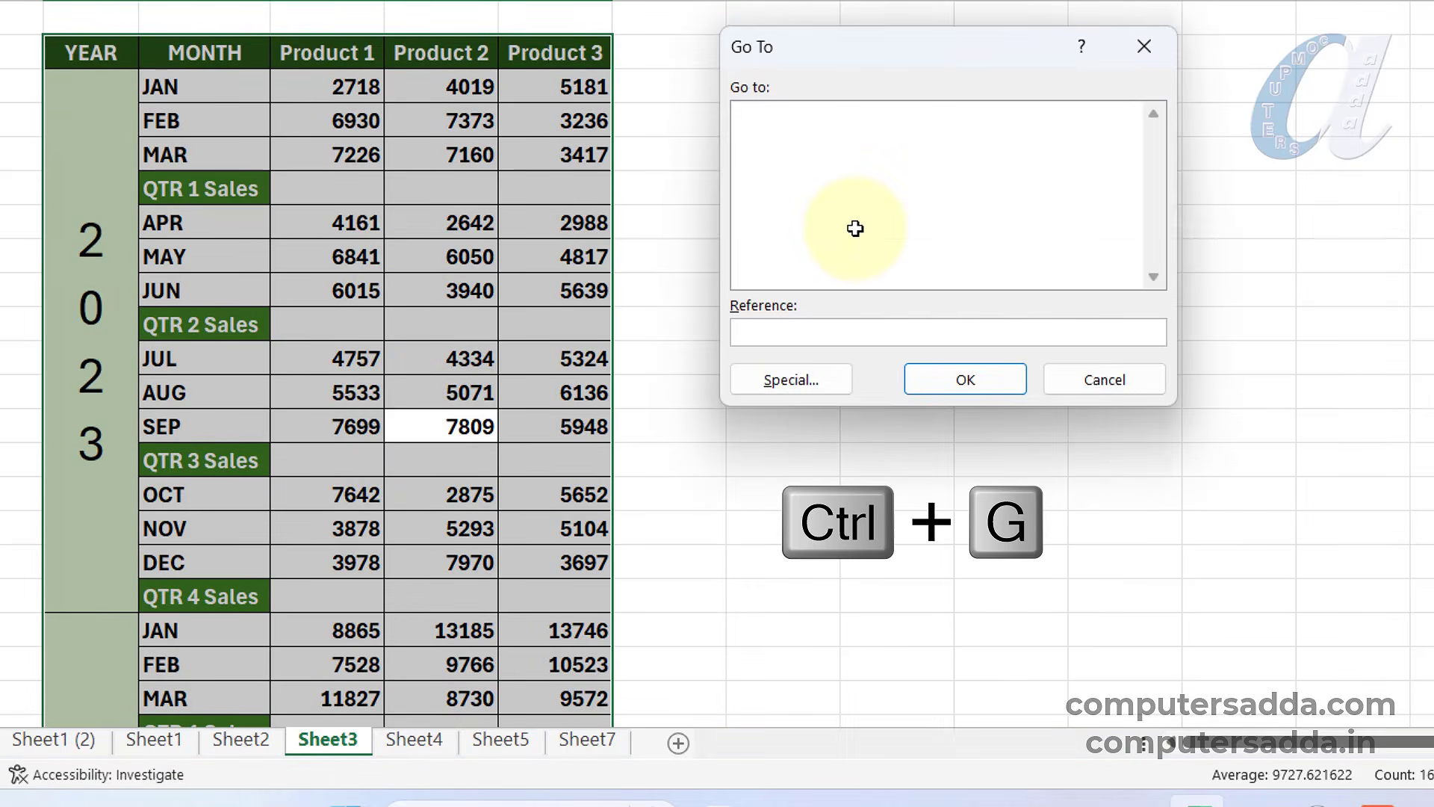
left_click(780, 382)
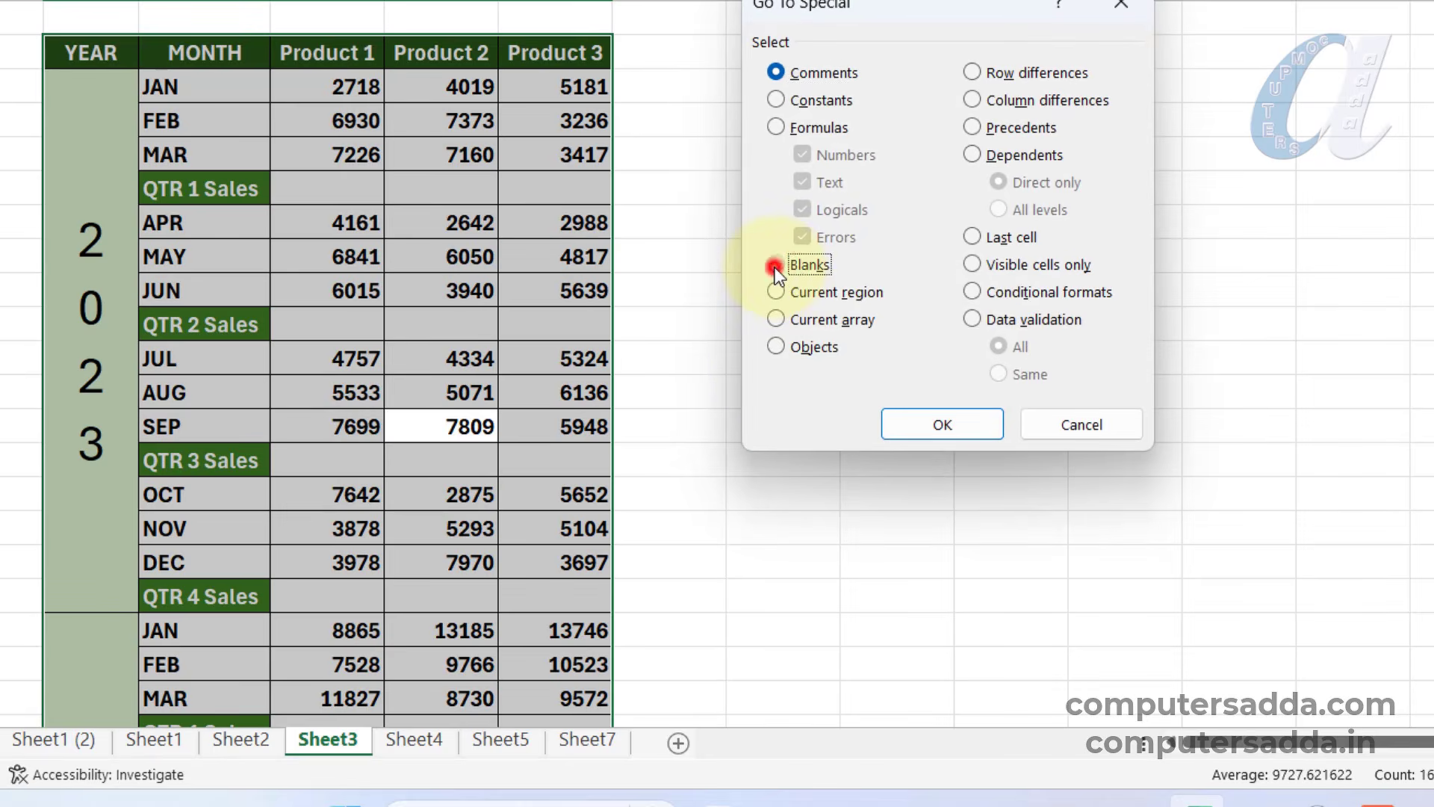
left_click(931, 427)
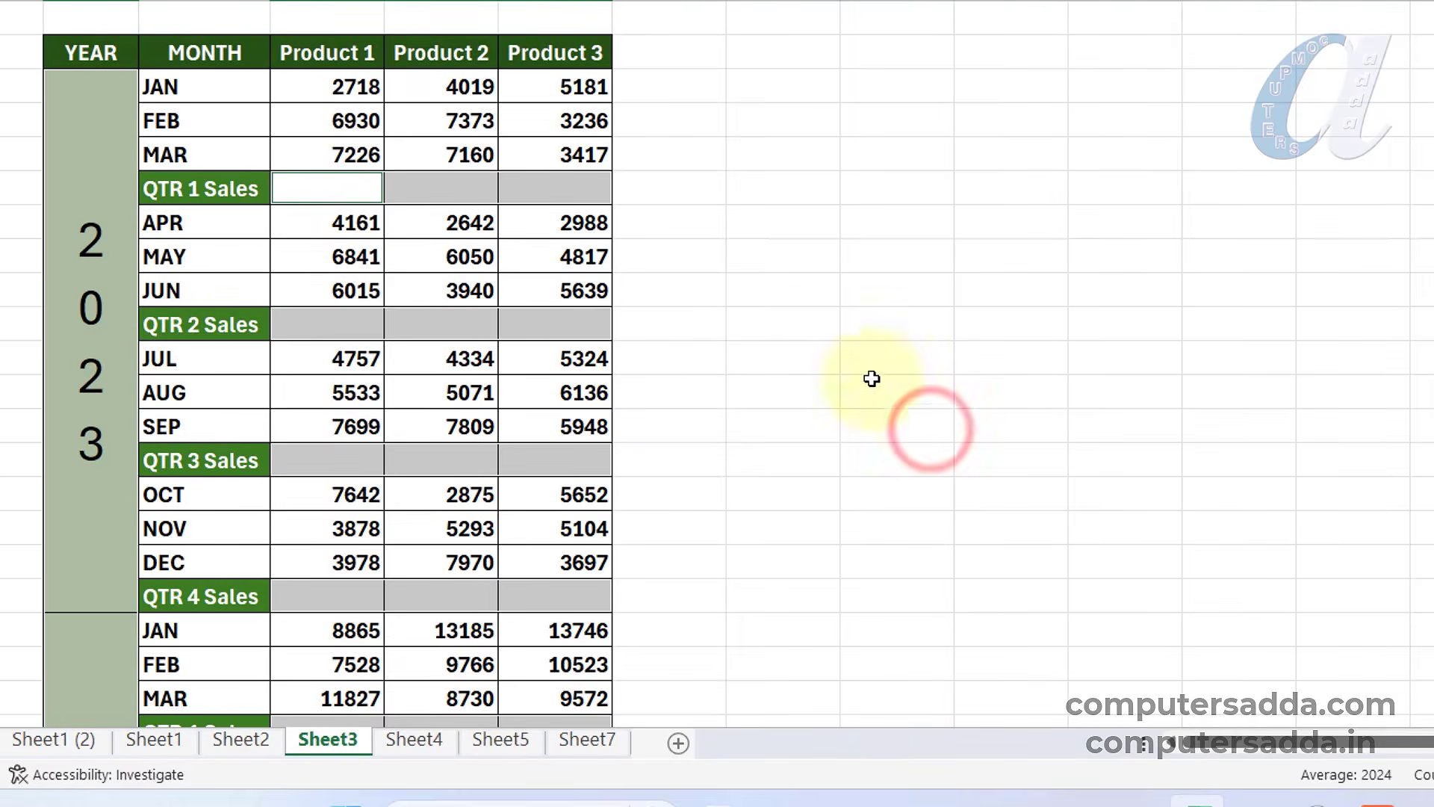
scroll(366, 238, "down", 7)
scroll(370, 235, "up", 7)
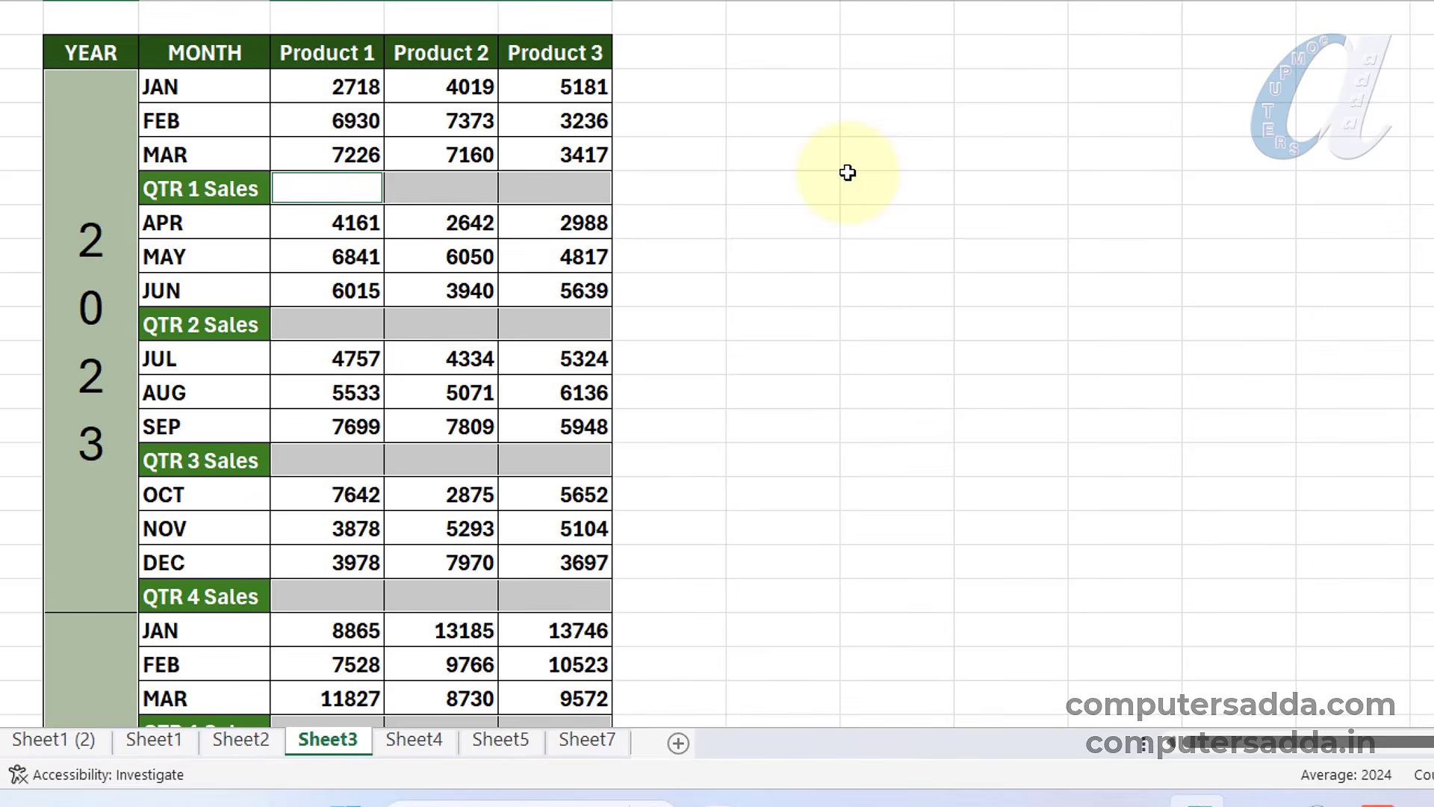
- AutoSum all the selected blank quarterly sales cells at once for 2023 to 2025 and check the totals
key("alt+equal")
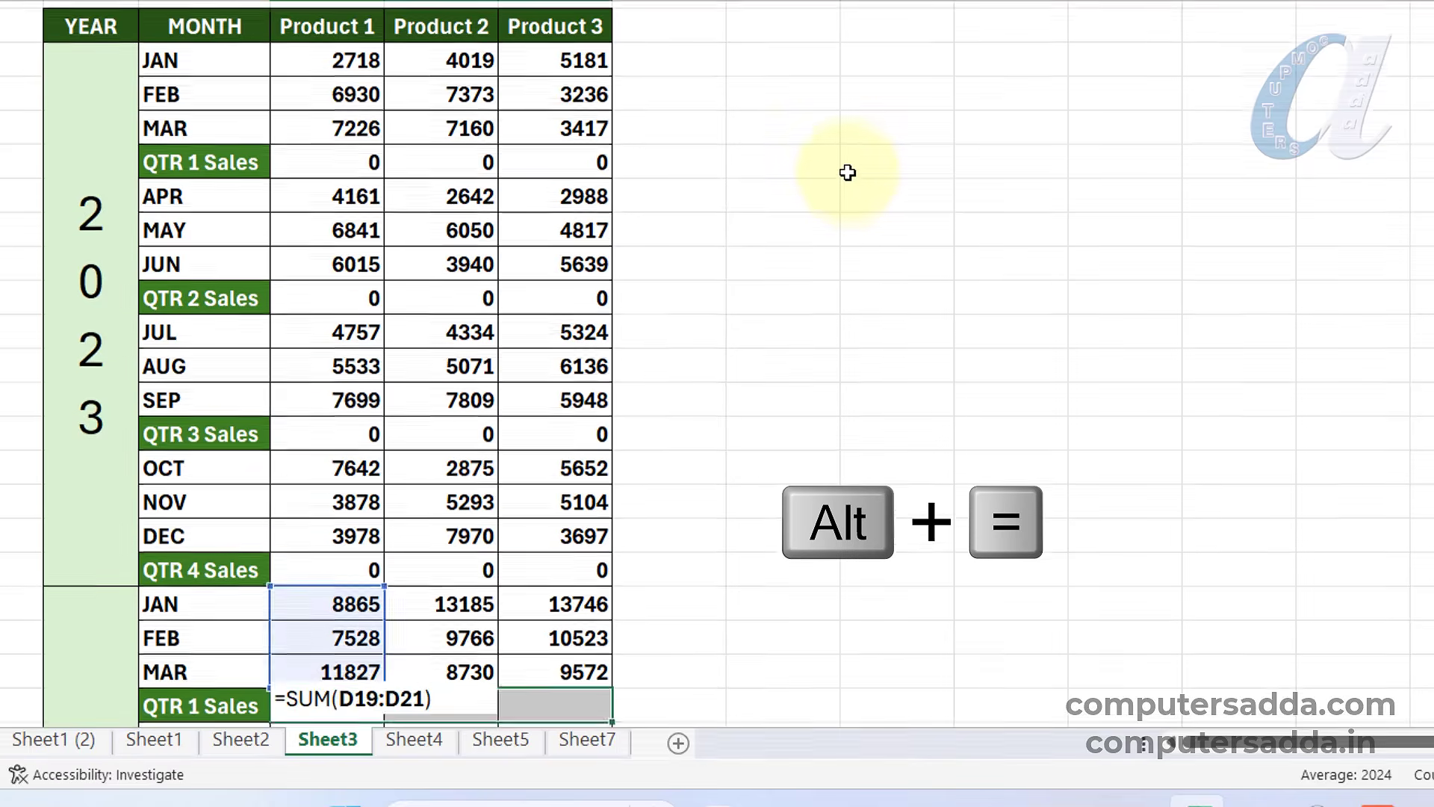
scroll(809, 168, "down", 9)
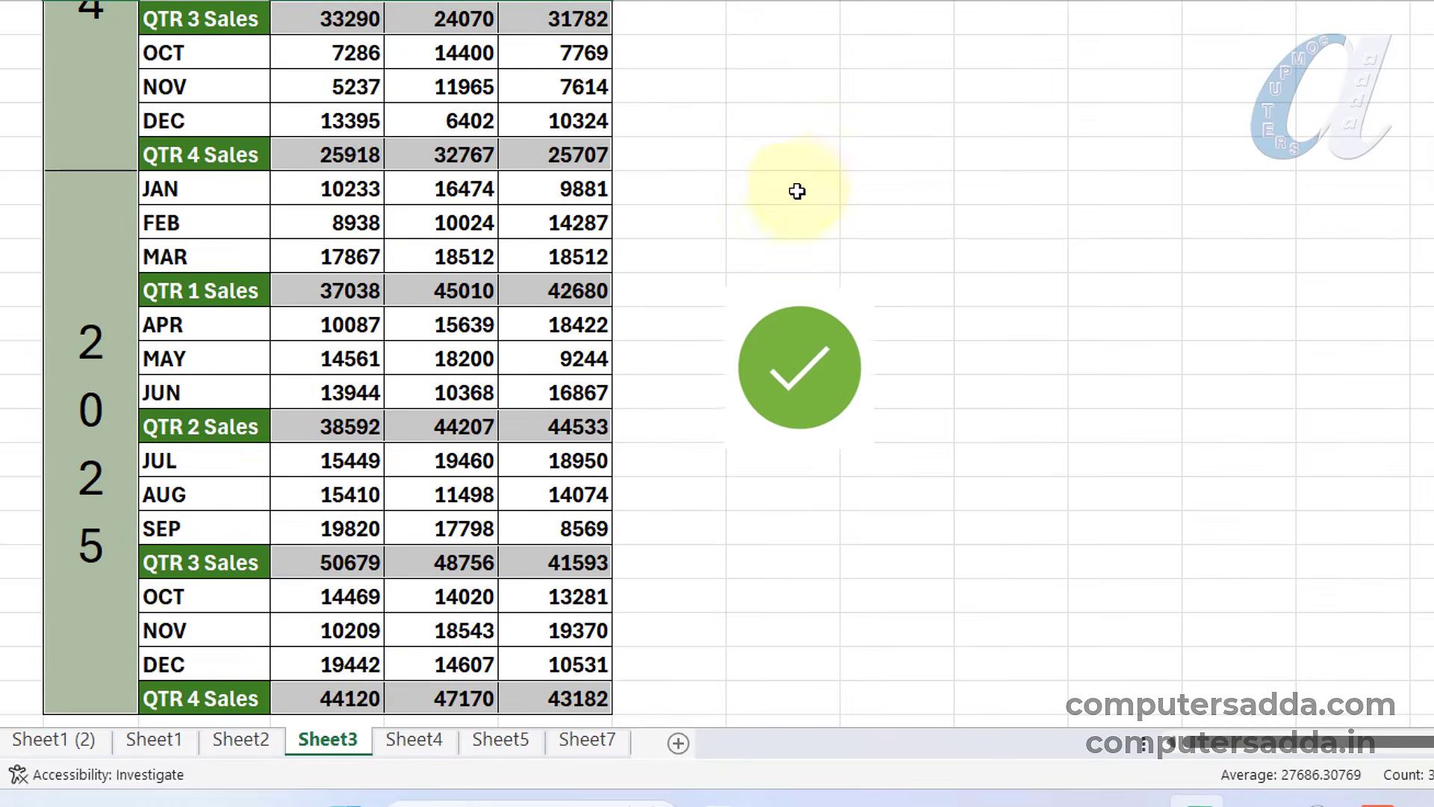
scroll(769, 235, "up", 14)
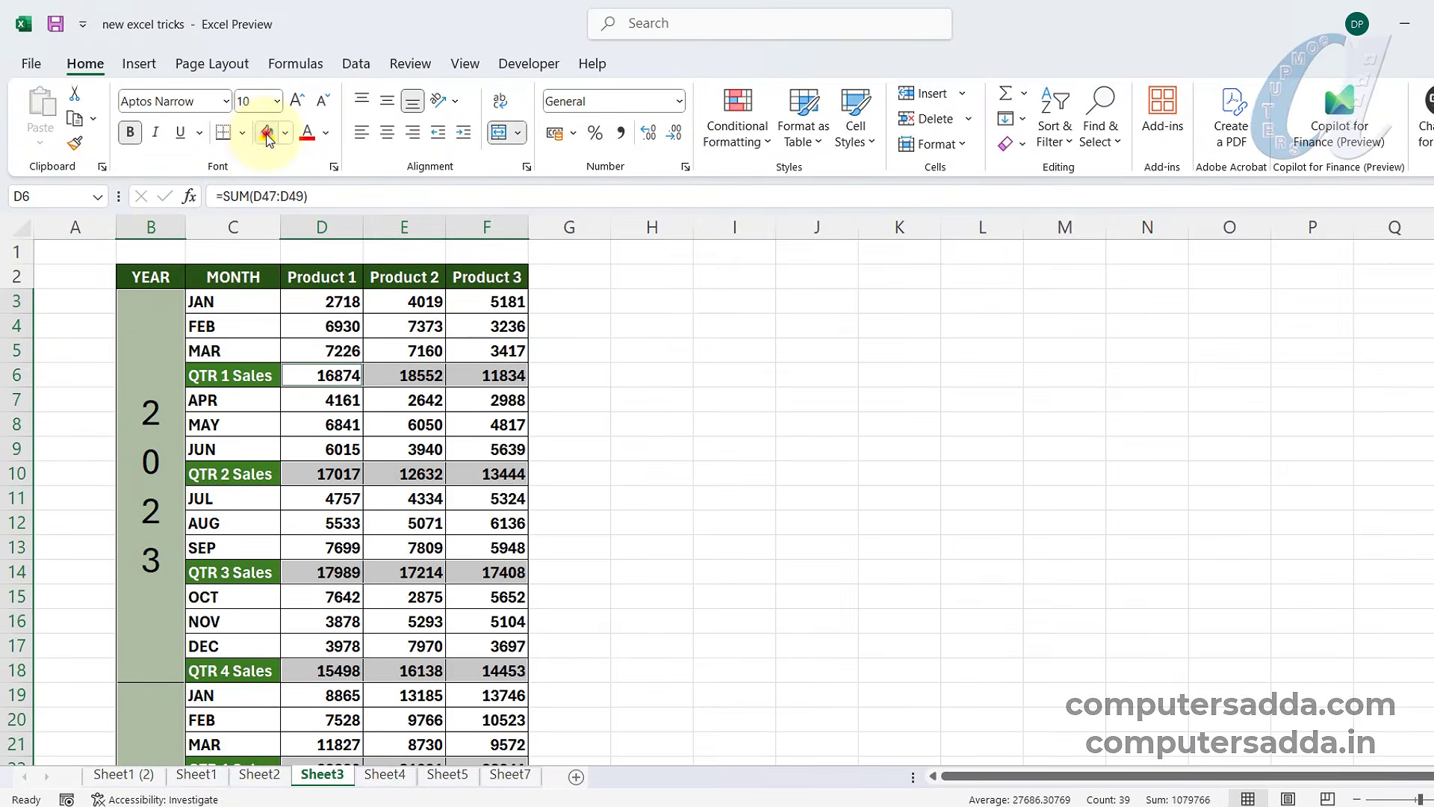
- Apply a yellow fill to the selected quarterly total cells and check the highlighting down the table
left_click(267, 132)
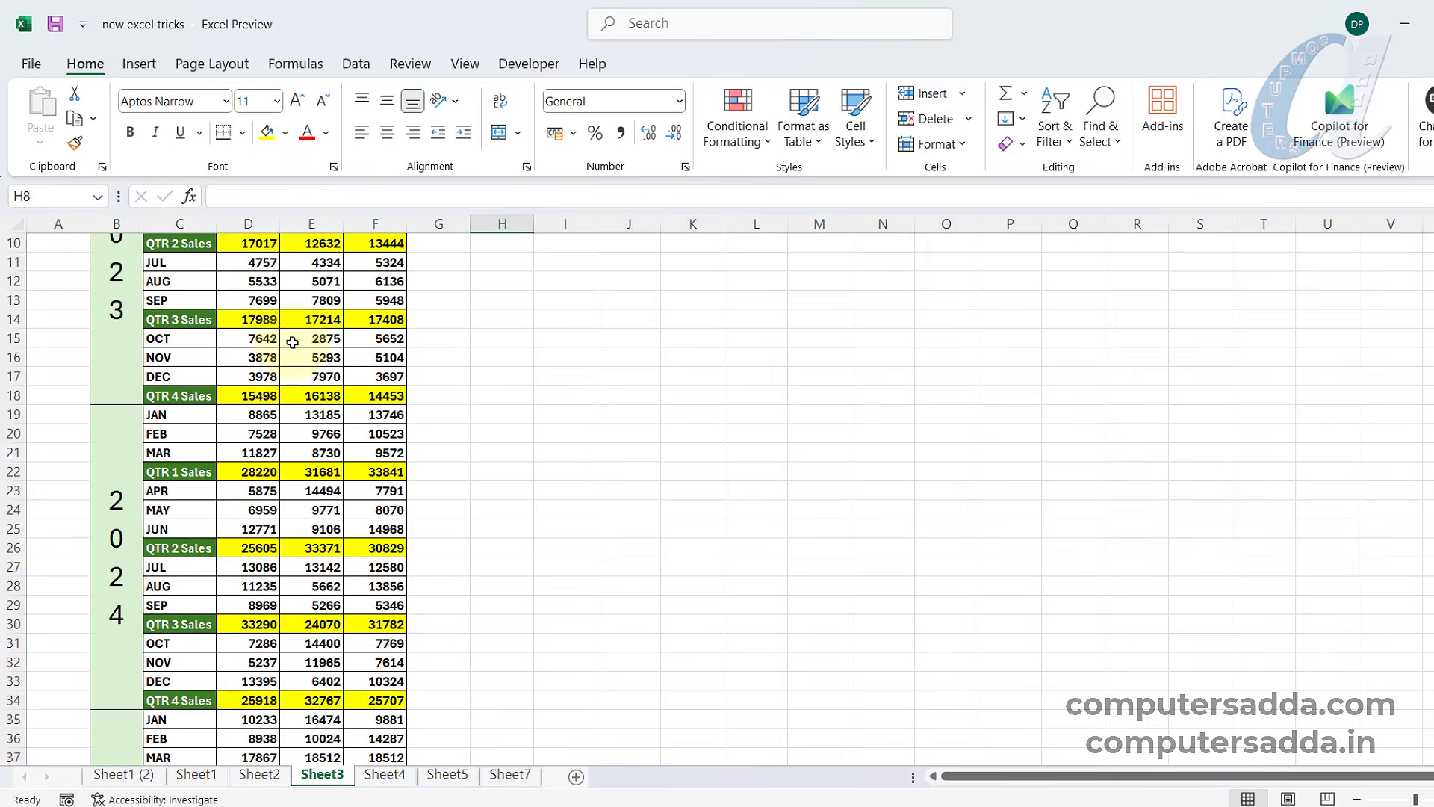
scroll(288, 357, "down", 5)
scroll(288, 357, "up", 9)
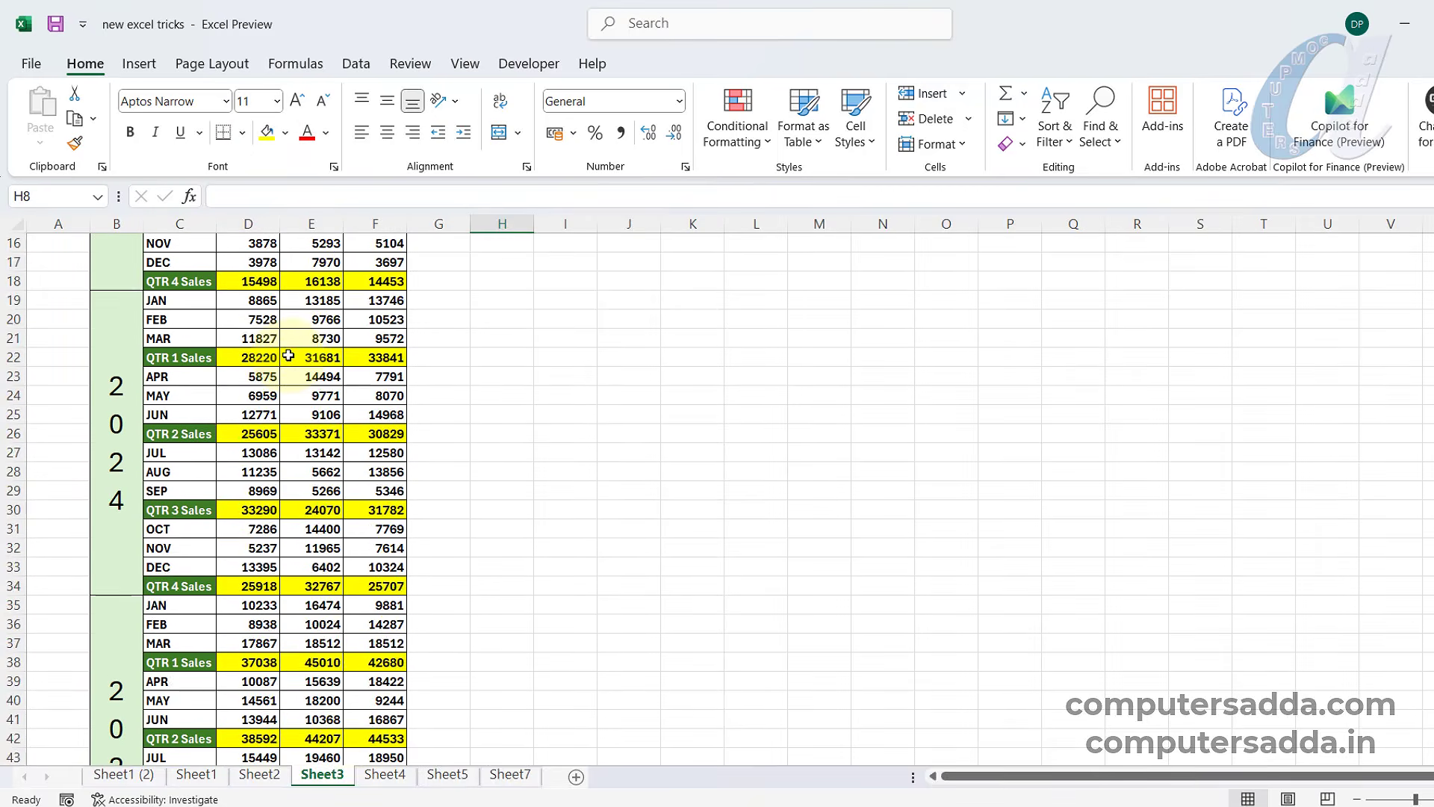
scroll(288, 357, "up", 1)
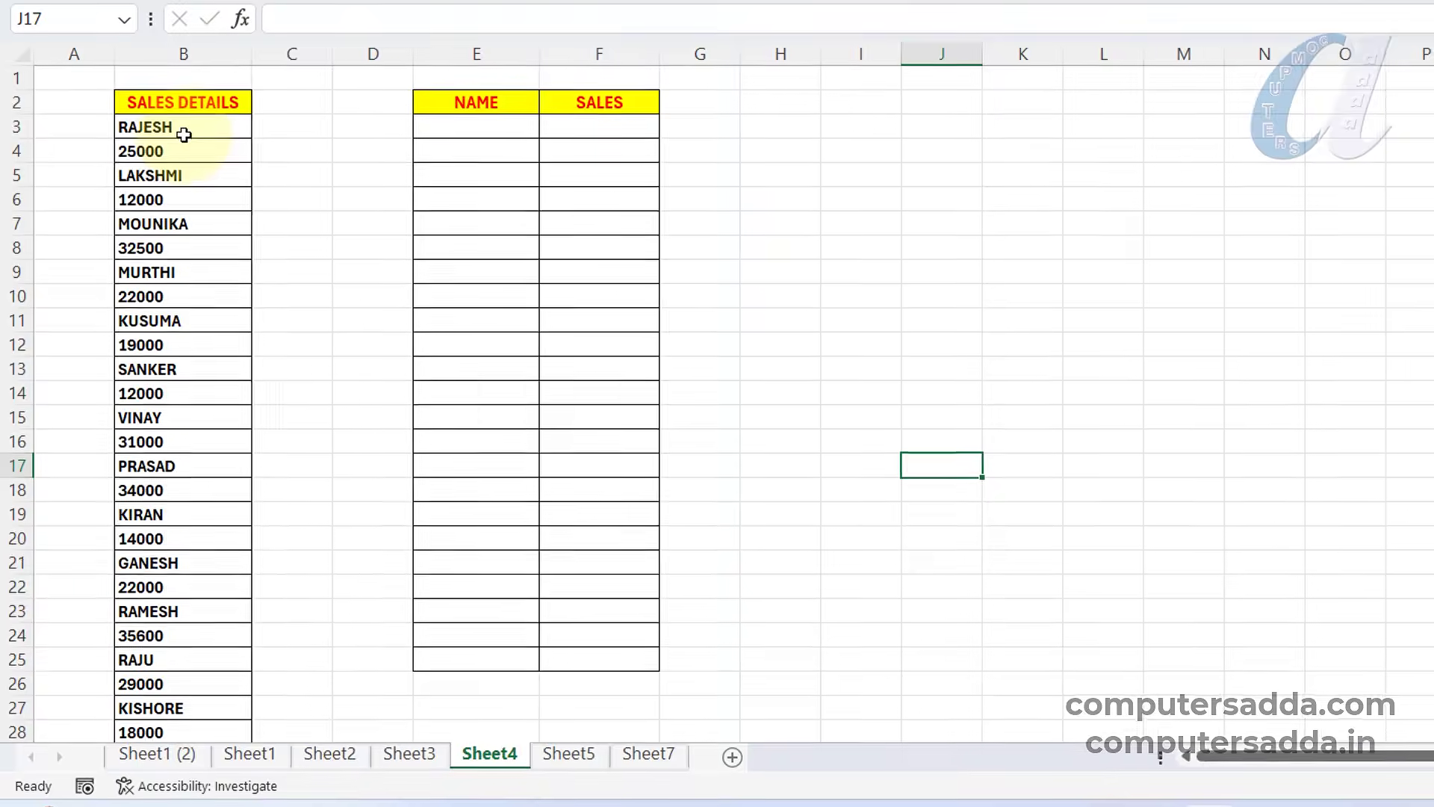
- Examine the alternating names and amounts under SALES DETAILS on Sheet4 and the empty NAME and SALES columns beside them
left_click_drag(199, 131, 206, 393)
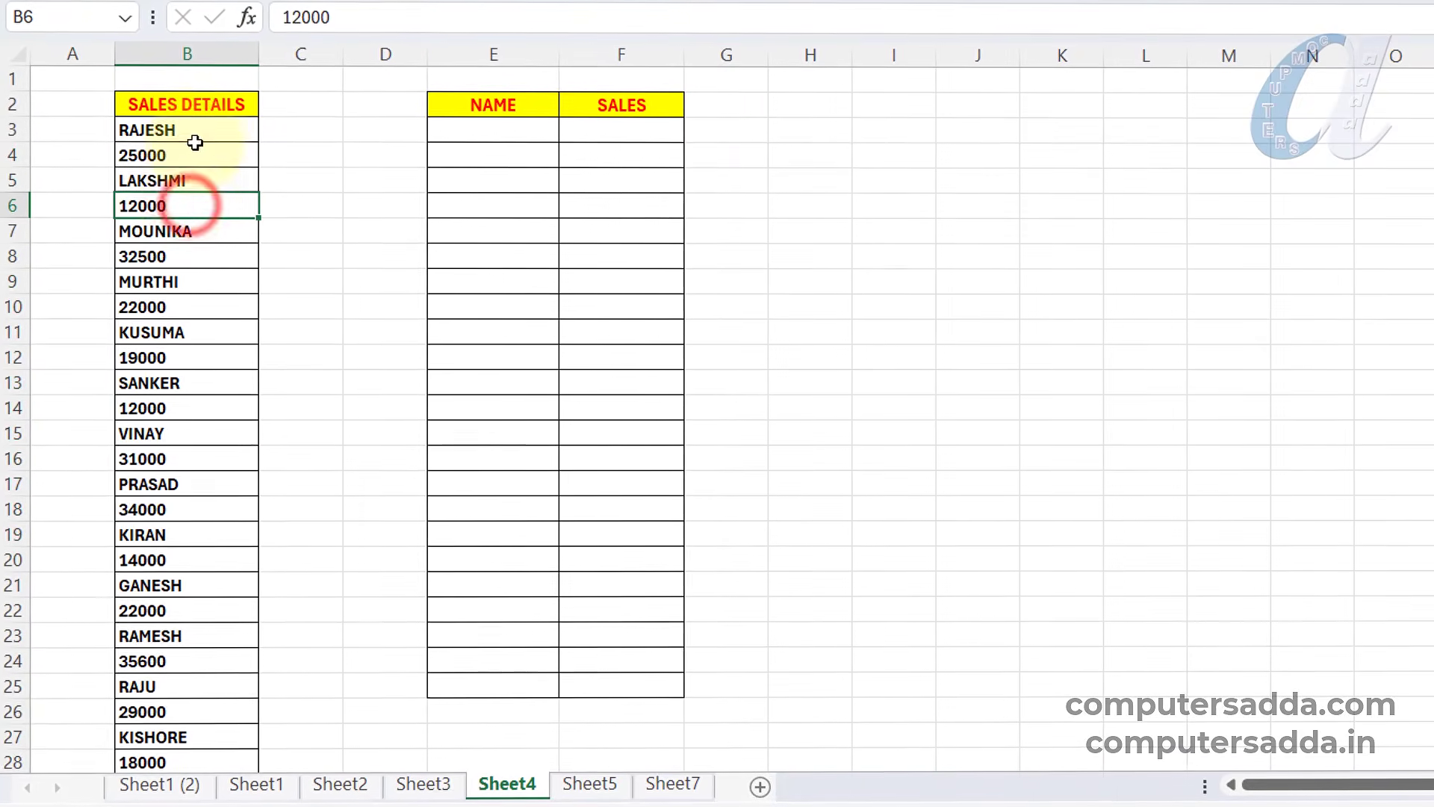
left_click_drag(198, 132, 183, 605)
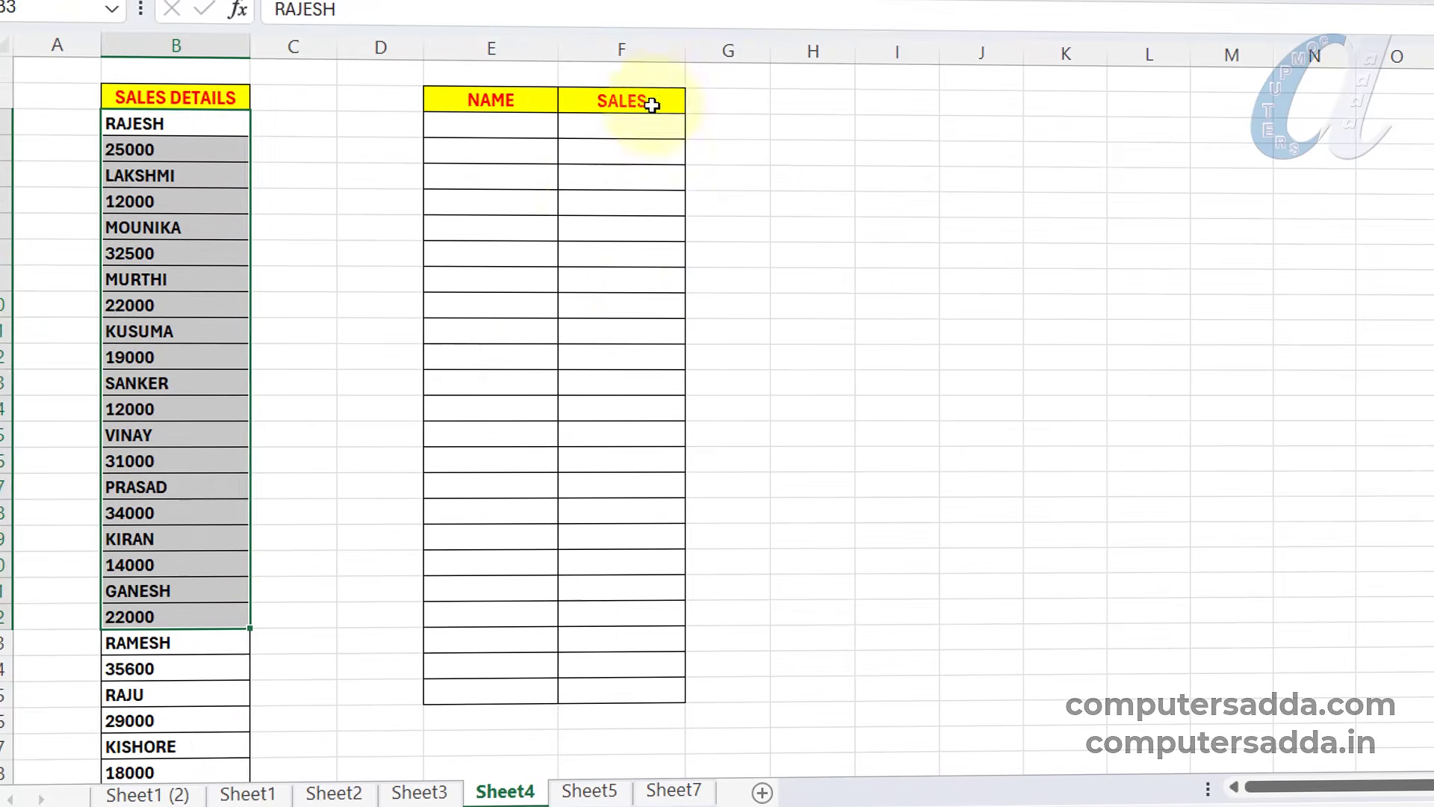
left_click(896, 303)
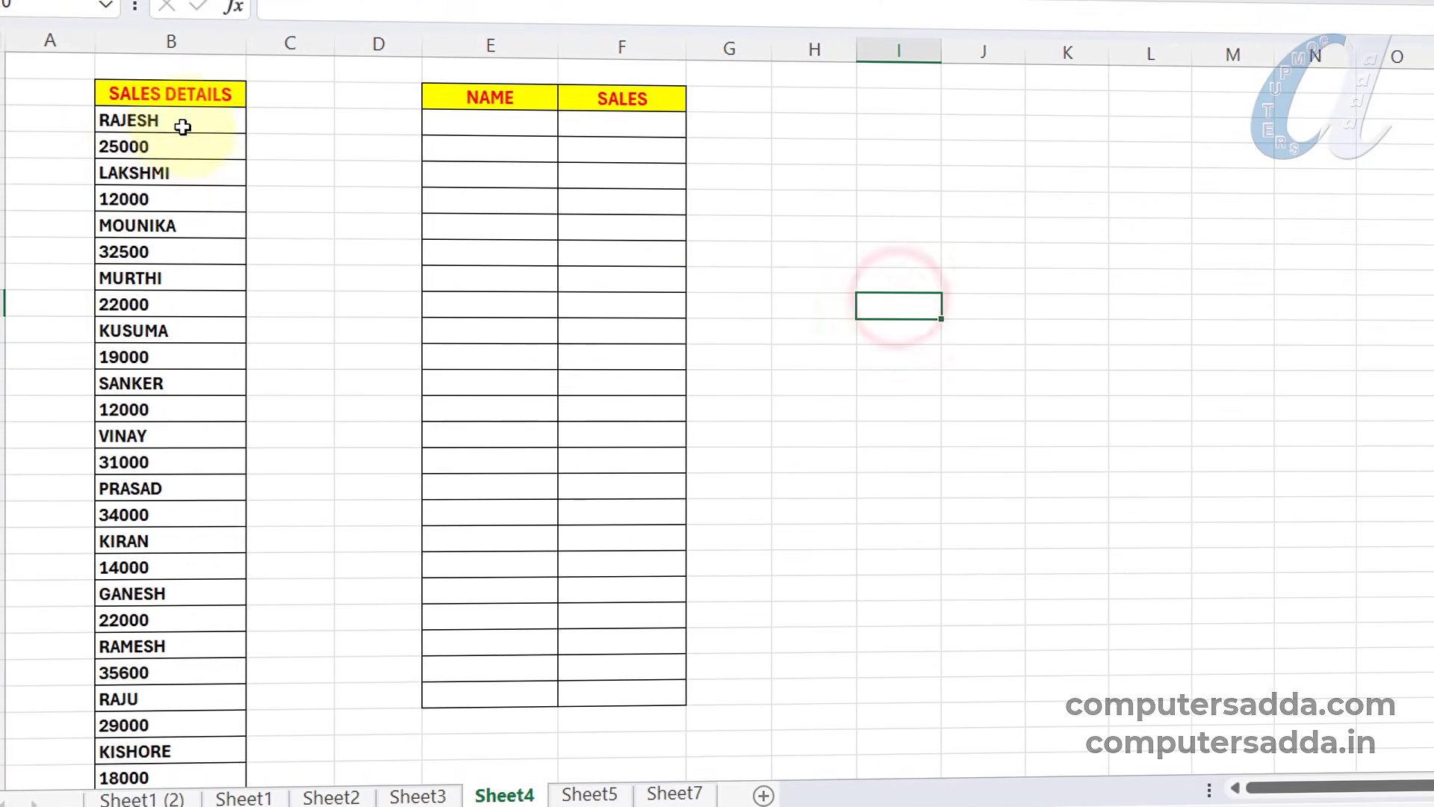
left_click_drag(194, 121, 186, 624)
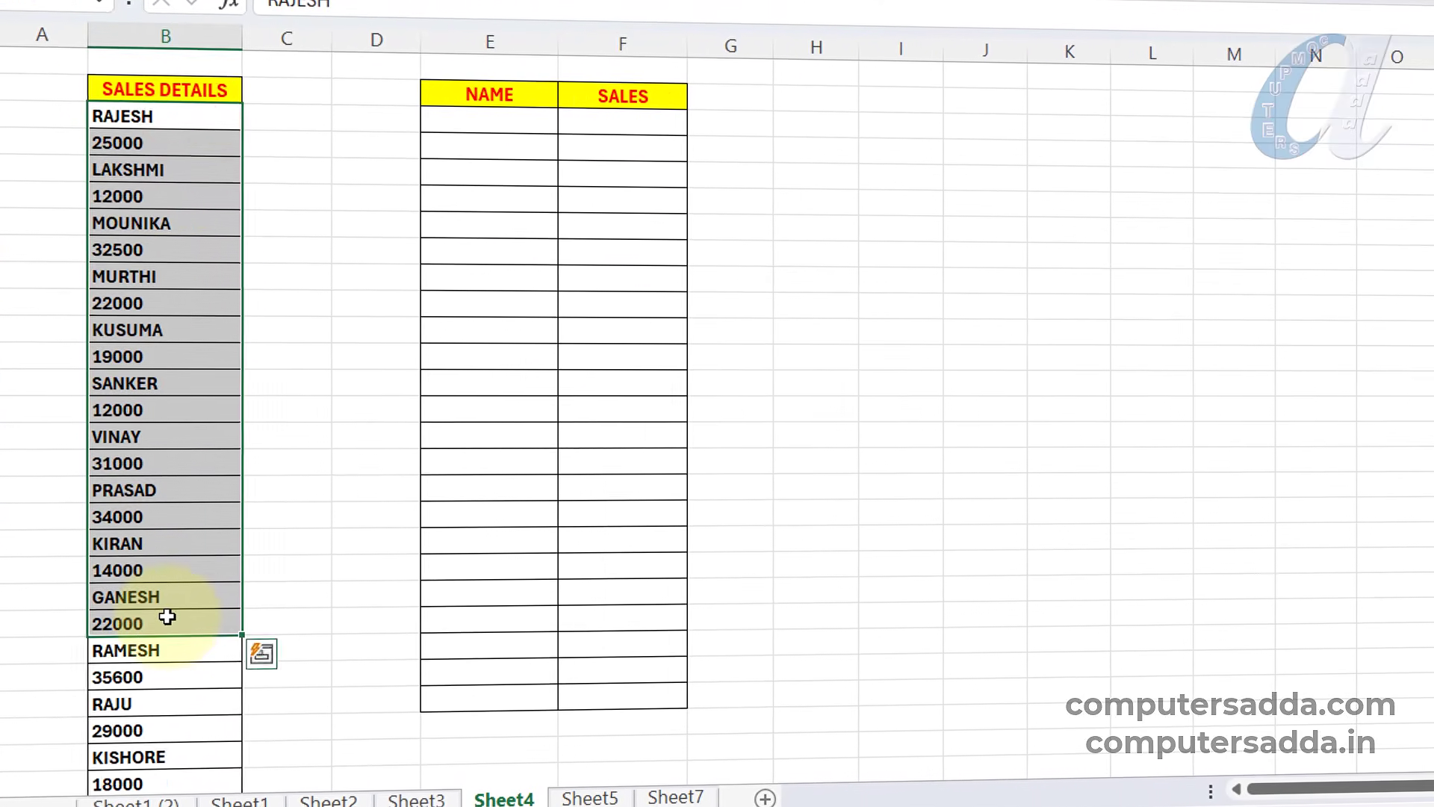
left_click(191, 142)
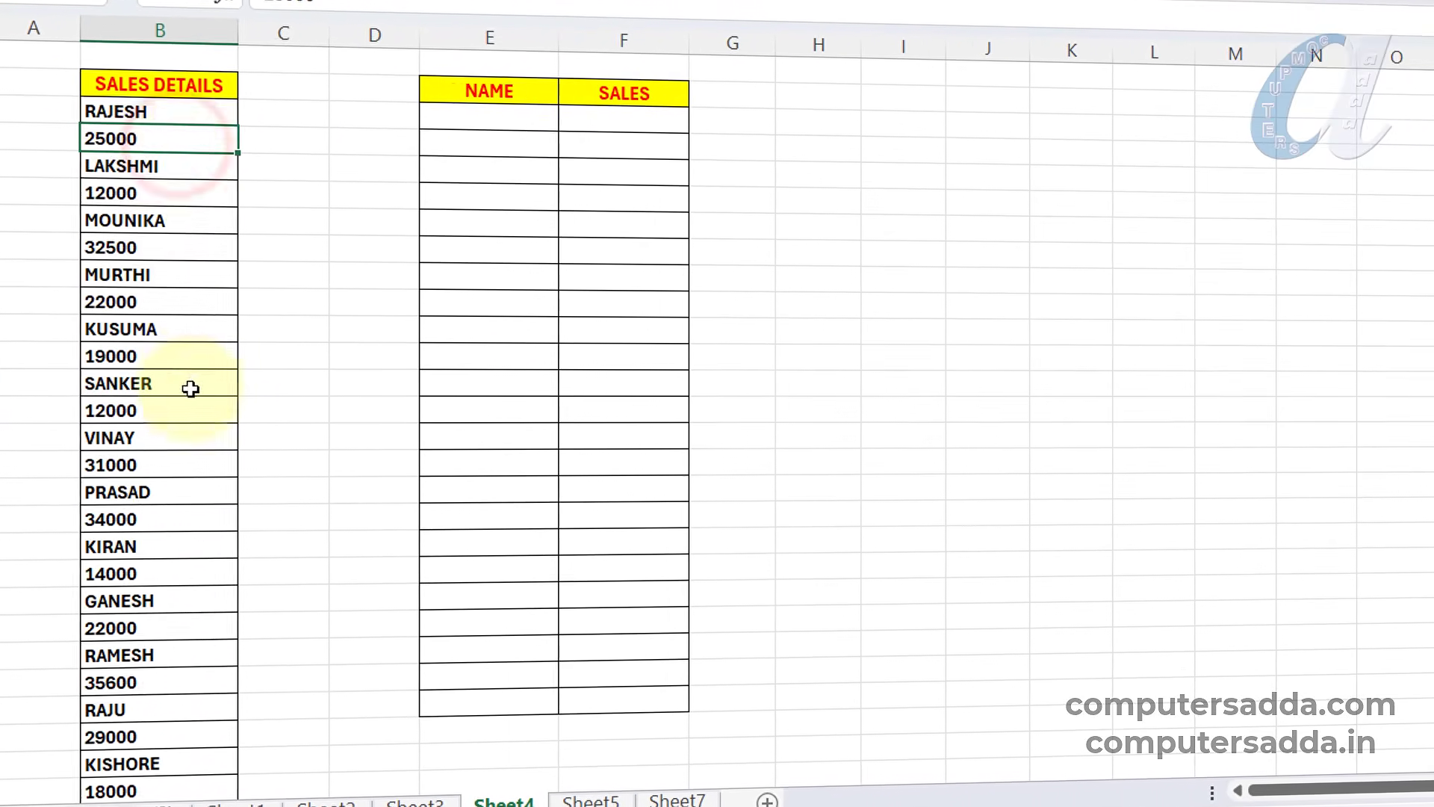
left_click(174, 105)
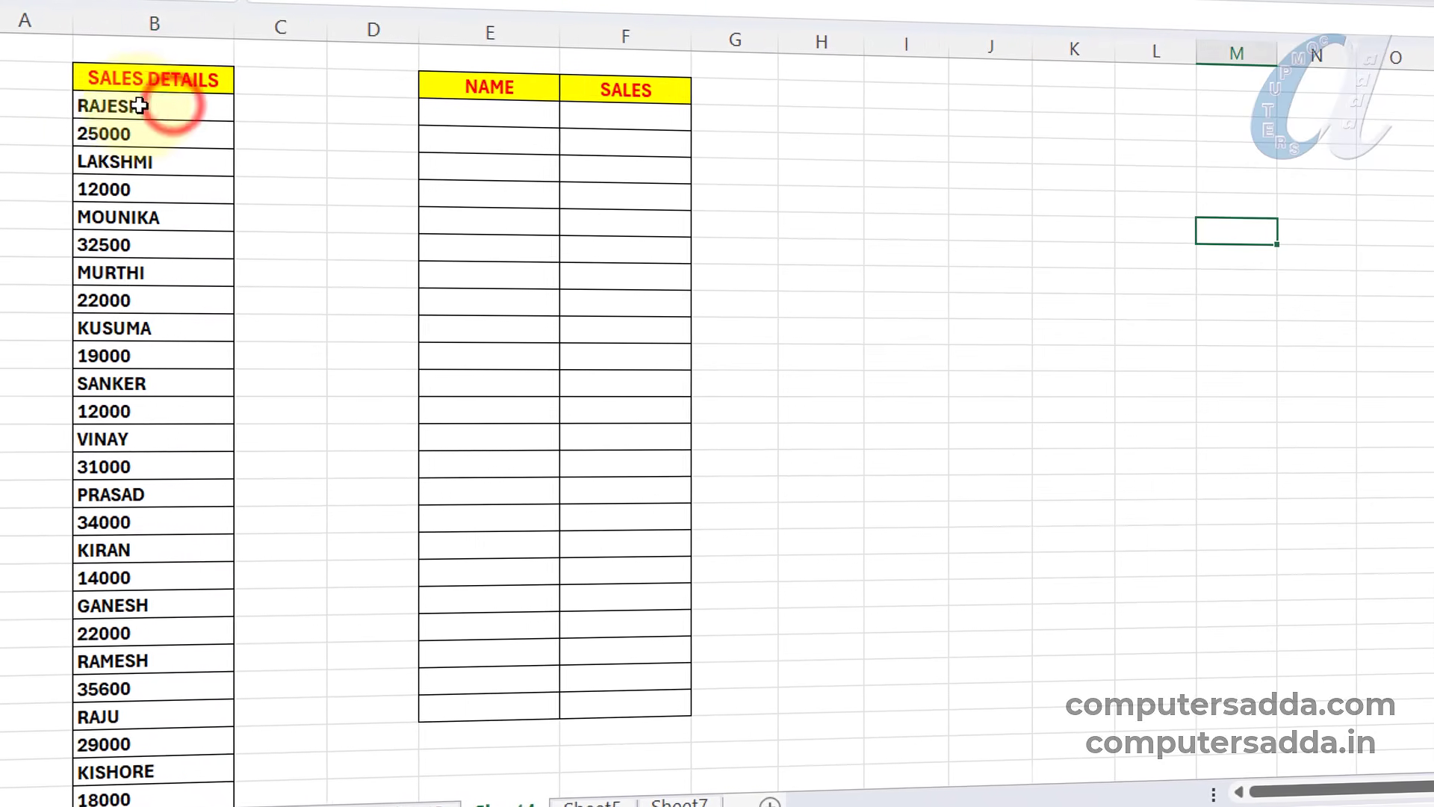
left_click_drag(174, 105, 144, 571)
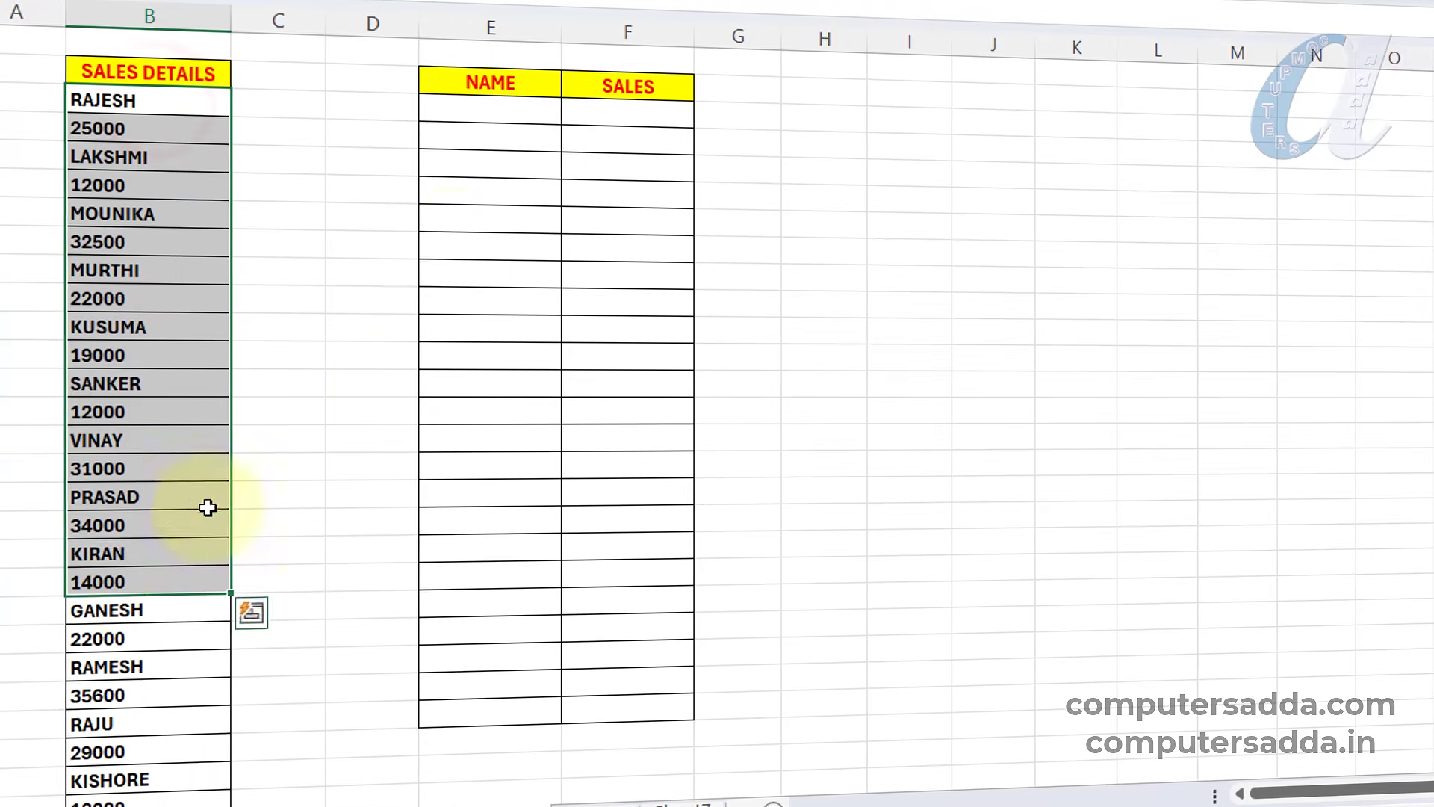
left_click_drag(481, 99, 485, 442)
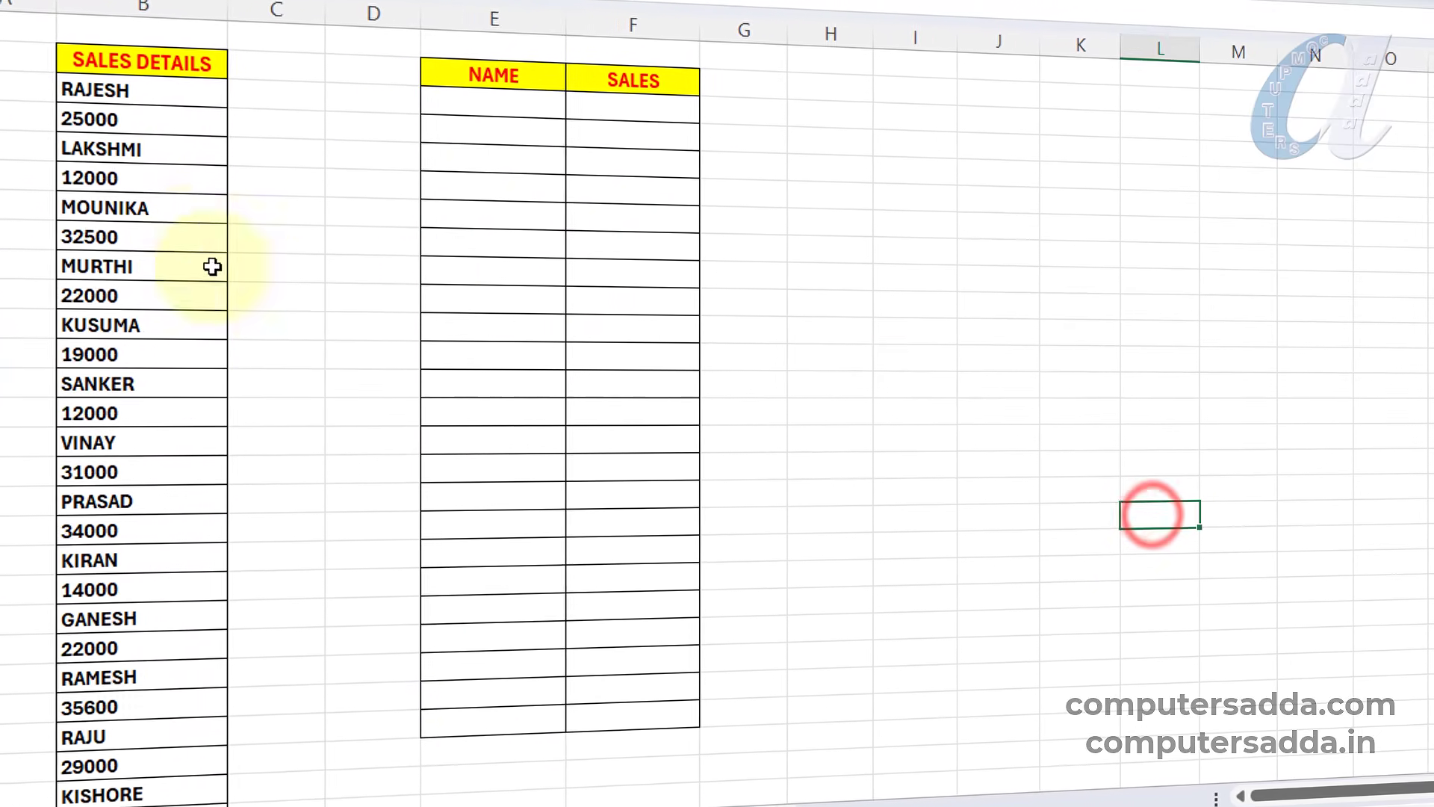
- Select all entries under SALES DETAILS and narrow the selection to the names using Go To Special with Constants limited to Text
left_click_drag(162, 84, 133, 622)
key("ctrl+shift+Down")
left_click(129, 50, "ctrl")
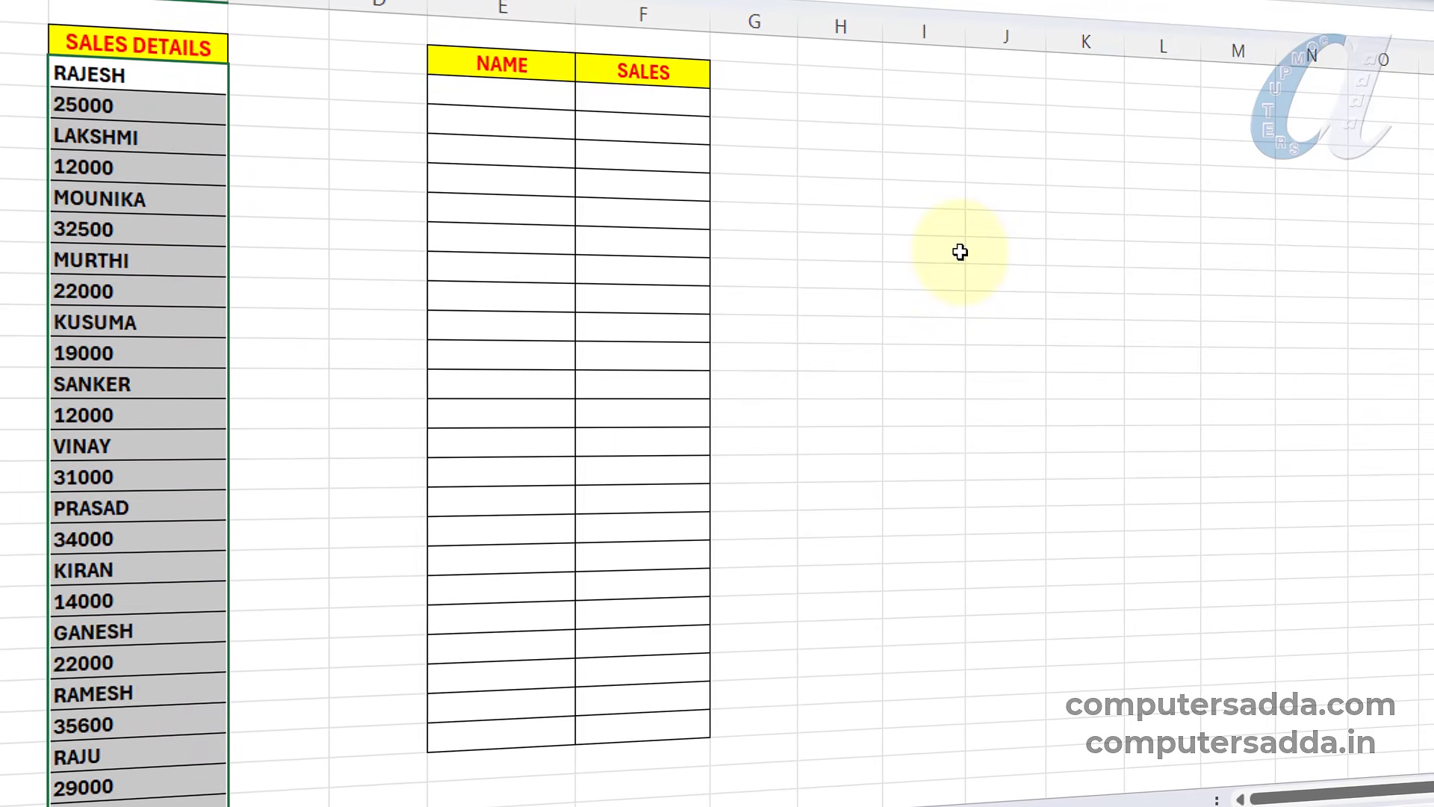
key("ctrl+g")
left_click(880, 448)
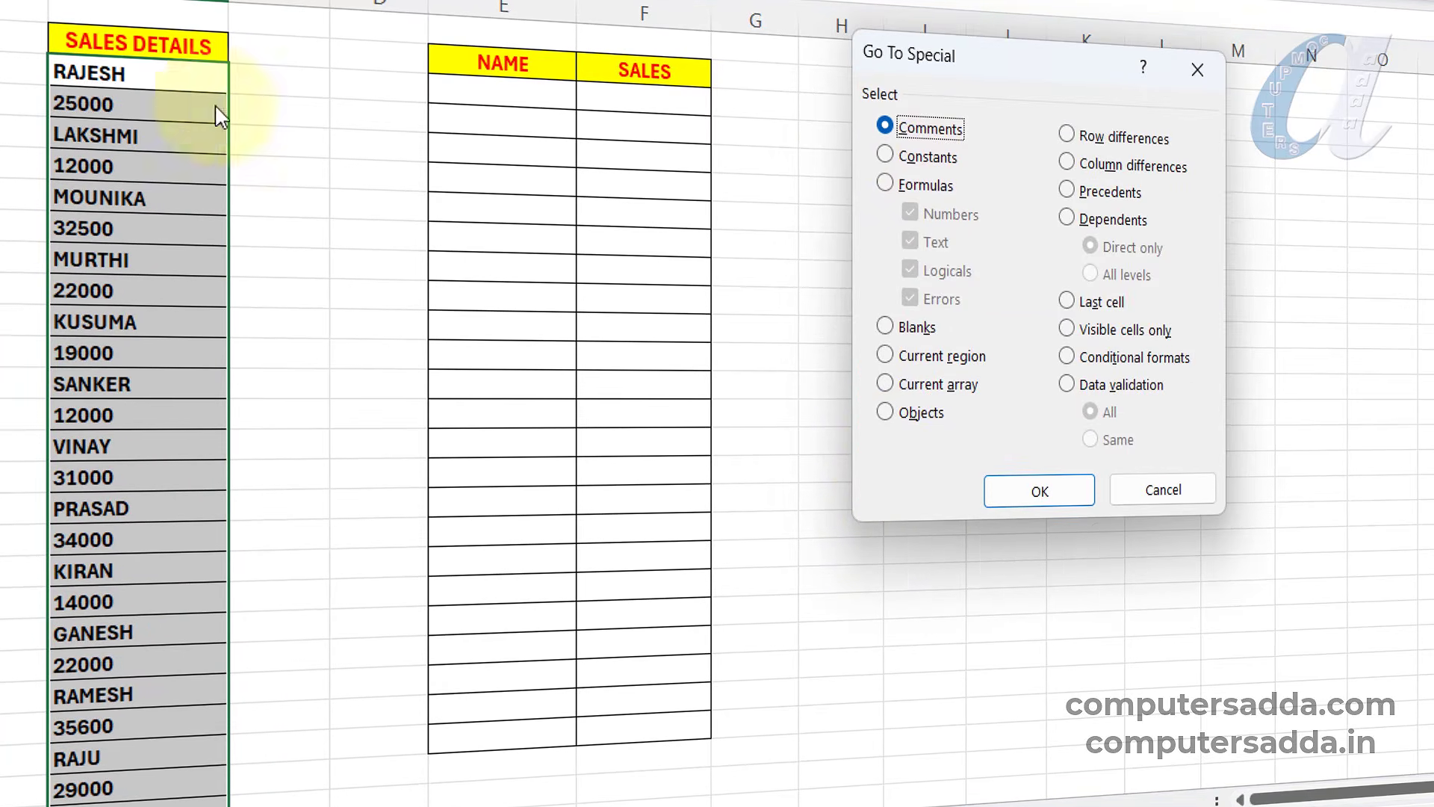
left_click(885, 155)
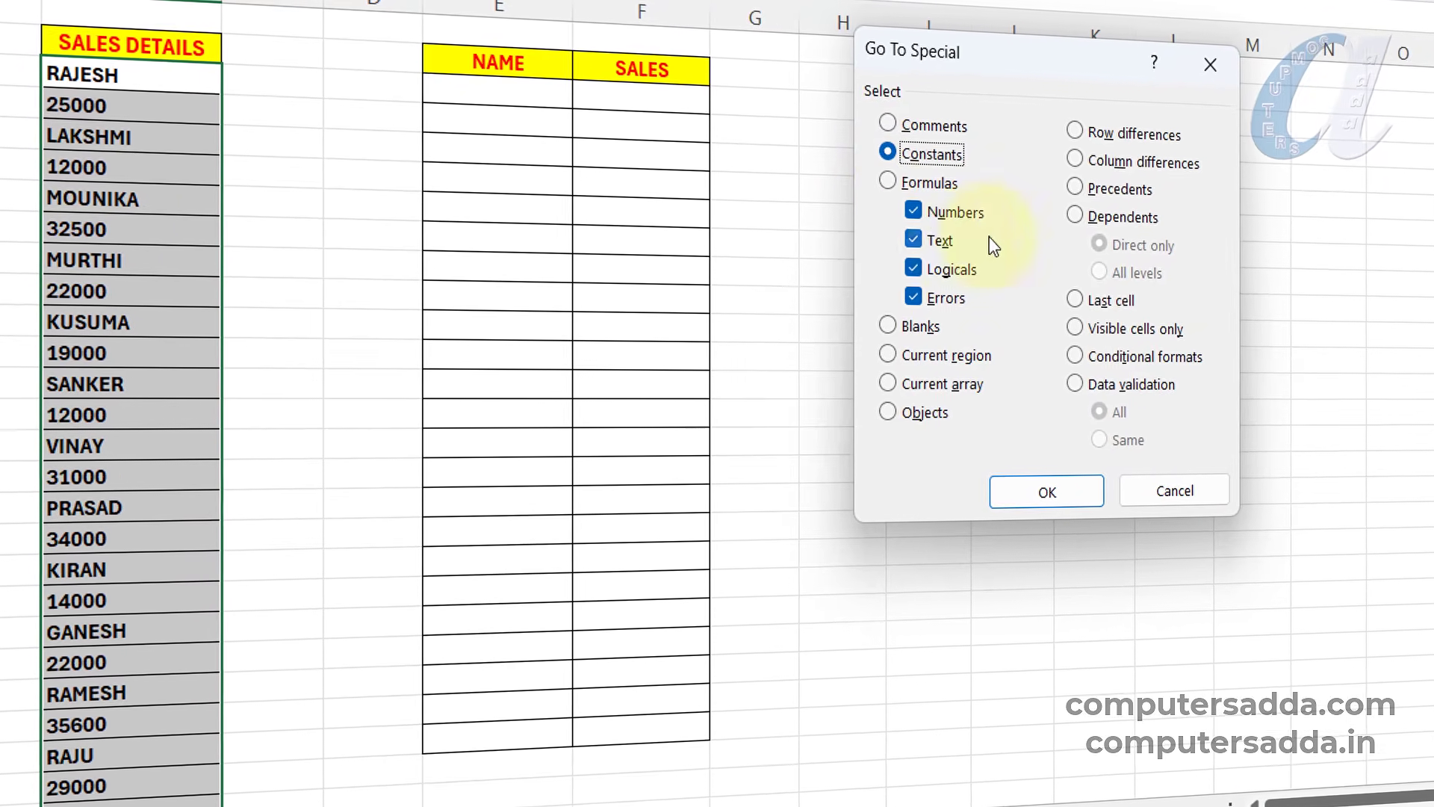
left_click(913, 211)
left_click(915, 267)
left_click(914, 295)
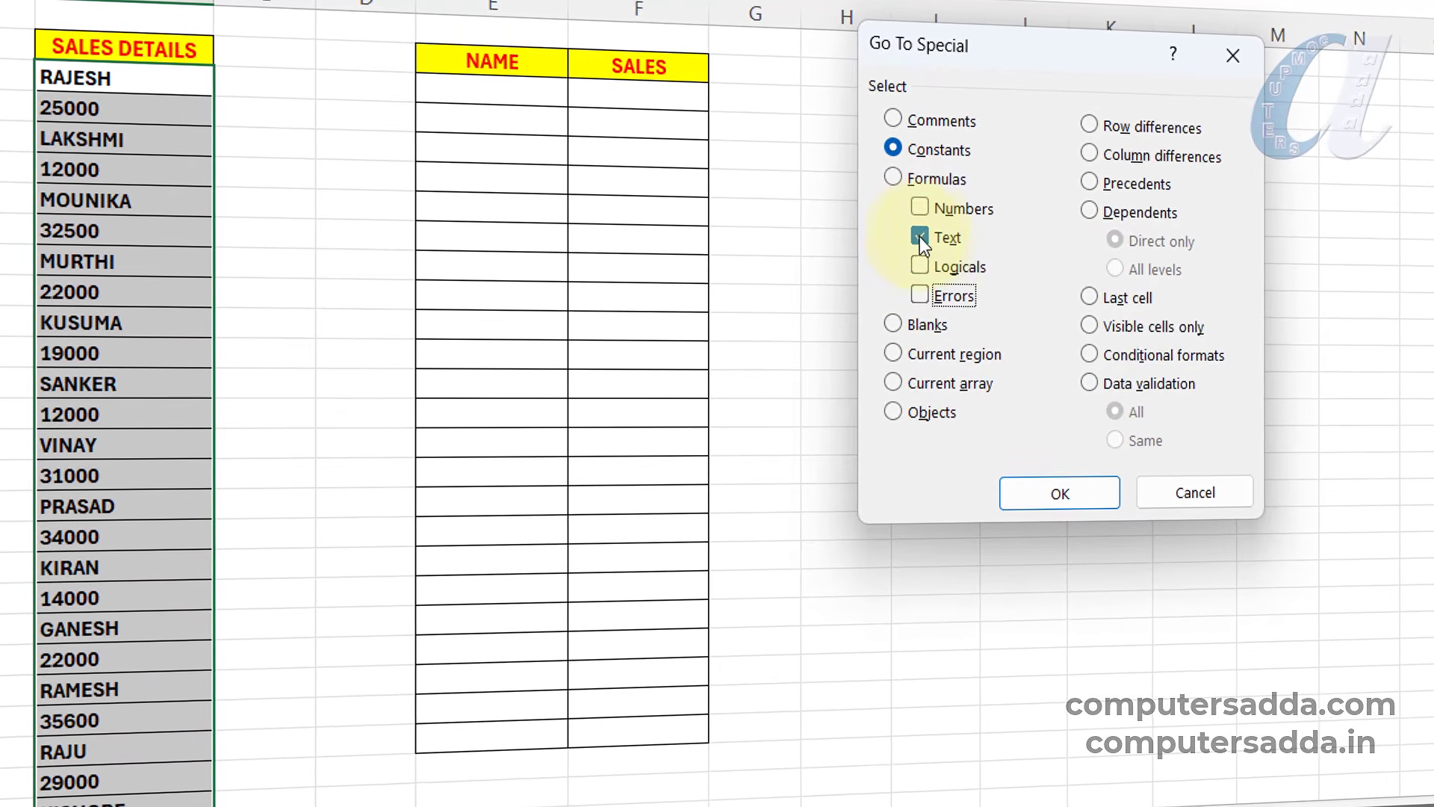
left_click(1021, 494)
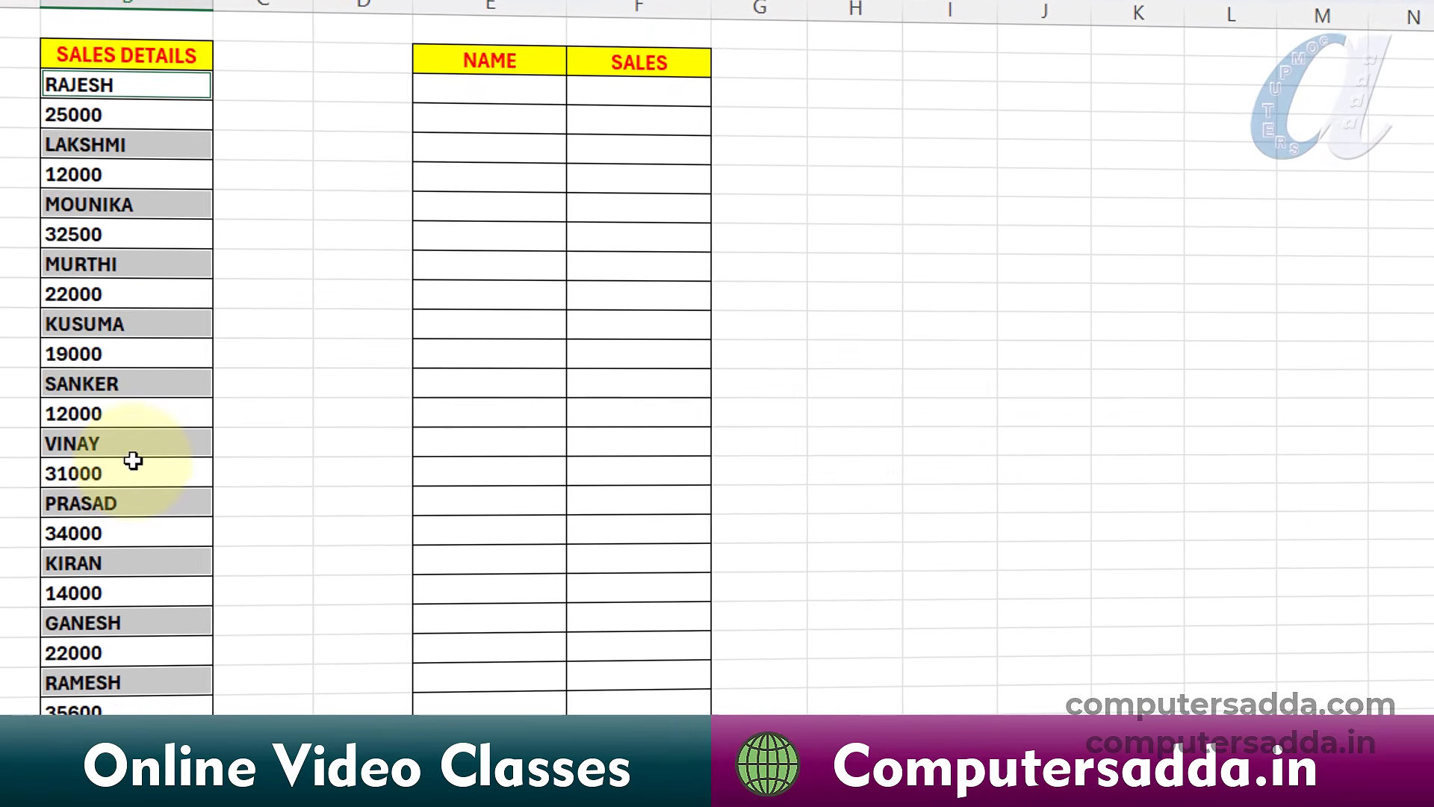
- Copy the selected names and paste them into the NAME column starting at its first empty cell
key("ctrl+c")
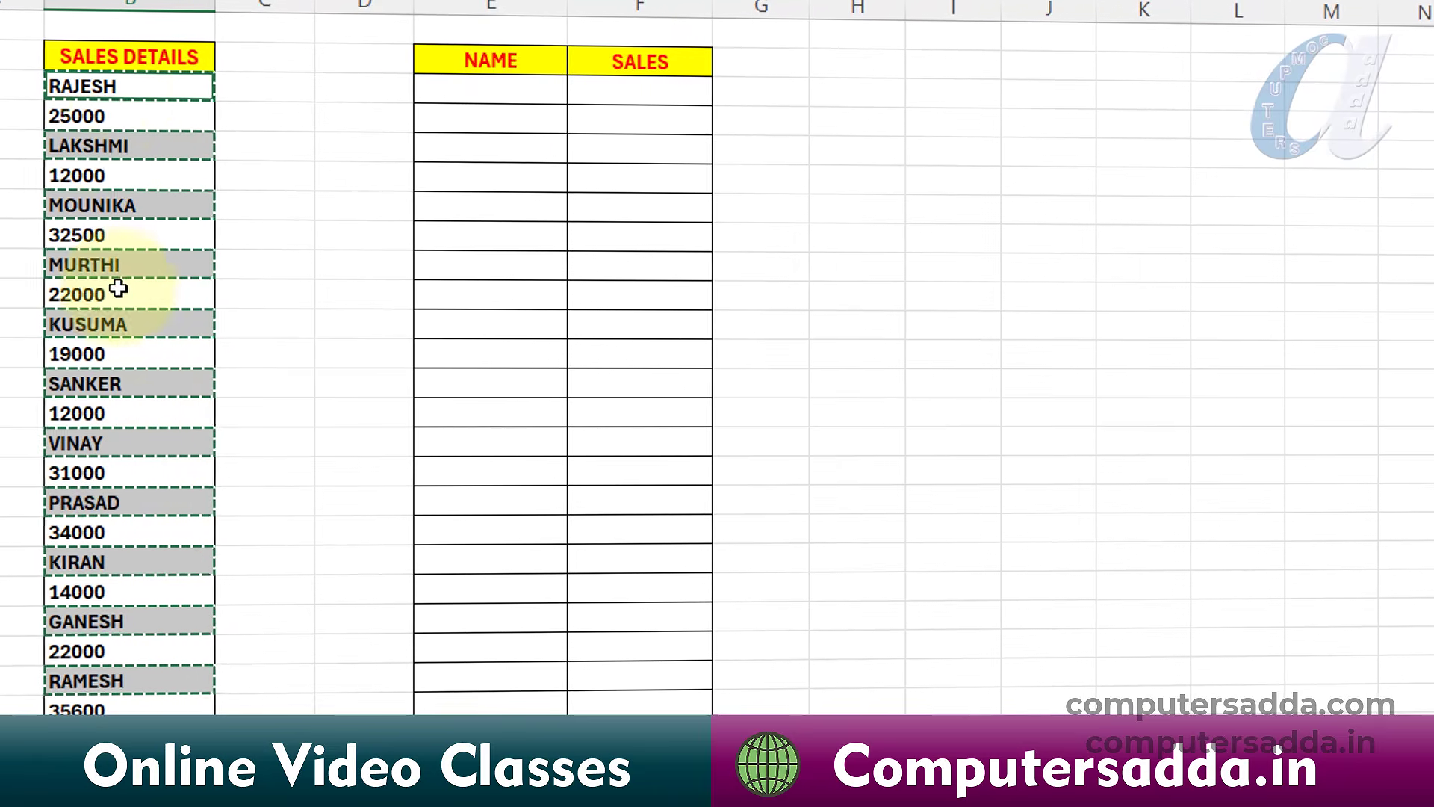
left_click(462, 85)
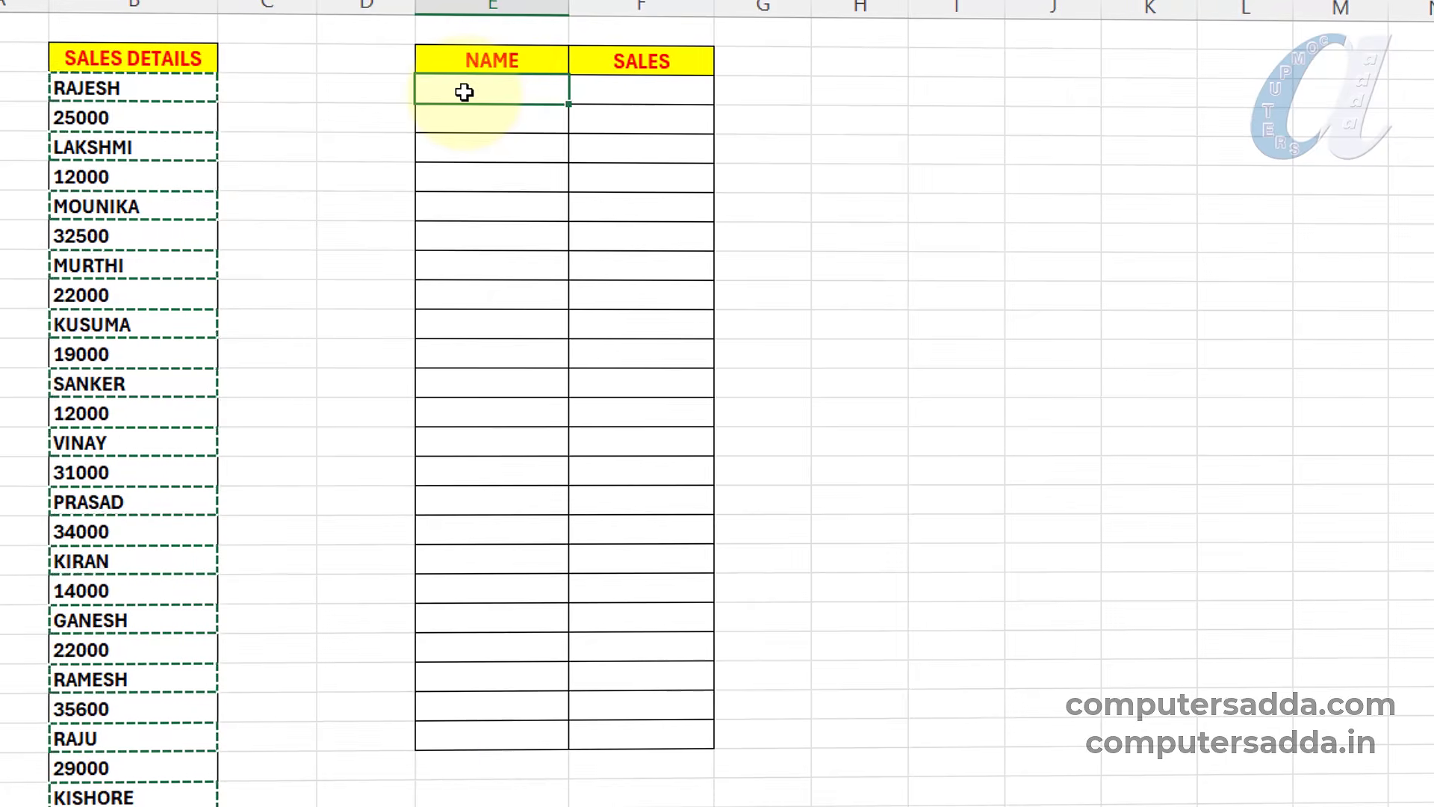
key("ctrl+v")
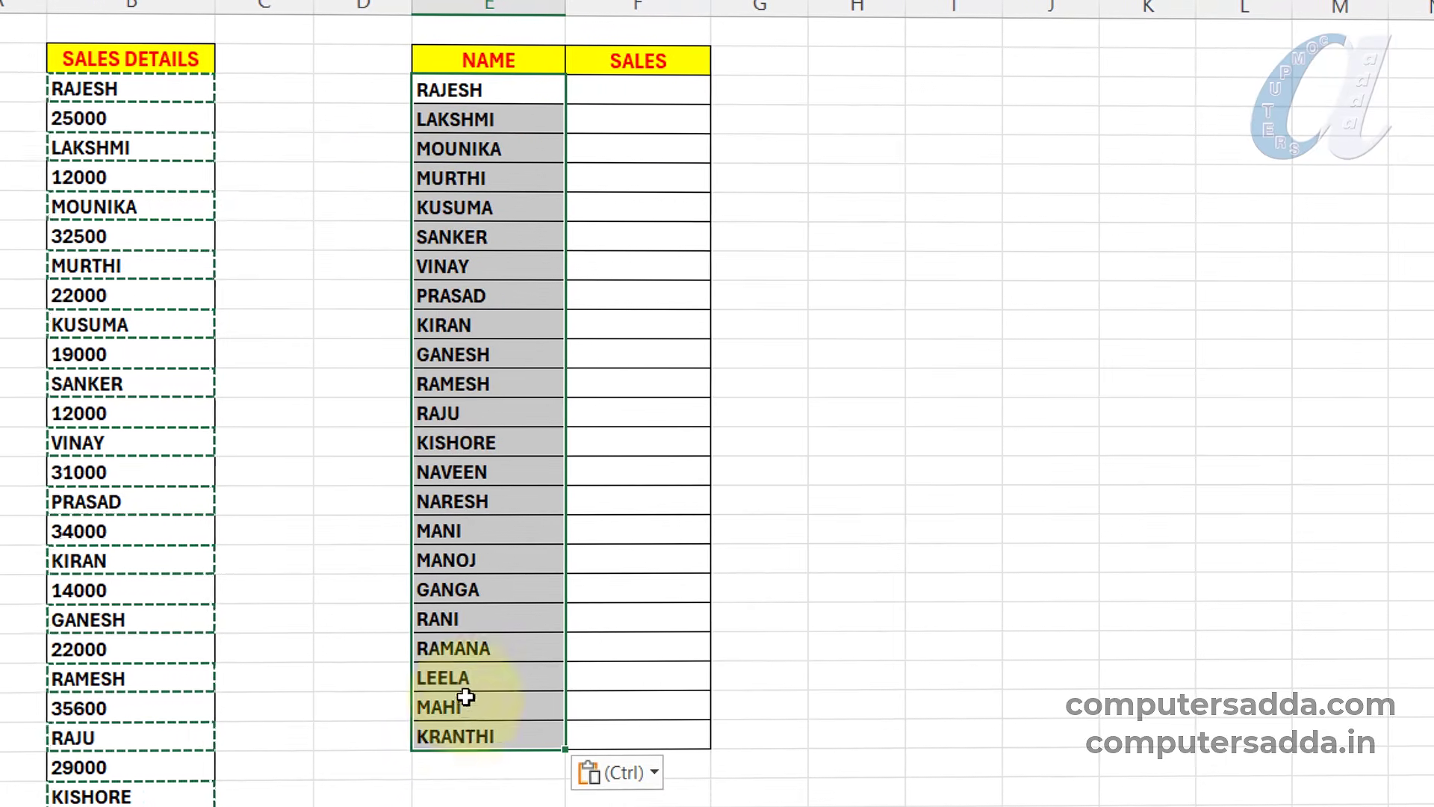
left_click(954, 351)
- Reselect all SALES DETAILS entries and narrow the selection to the amounts using Go To Special with Constants limited to Numbers
left_click(156, 98)
key("ctrl+shift+Down")
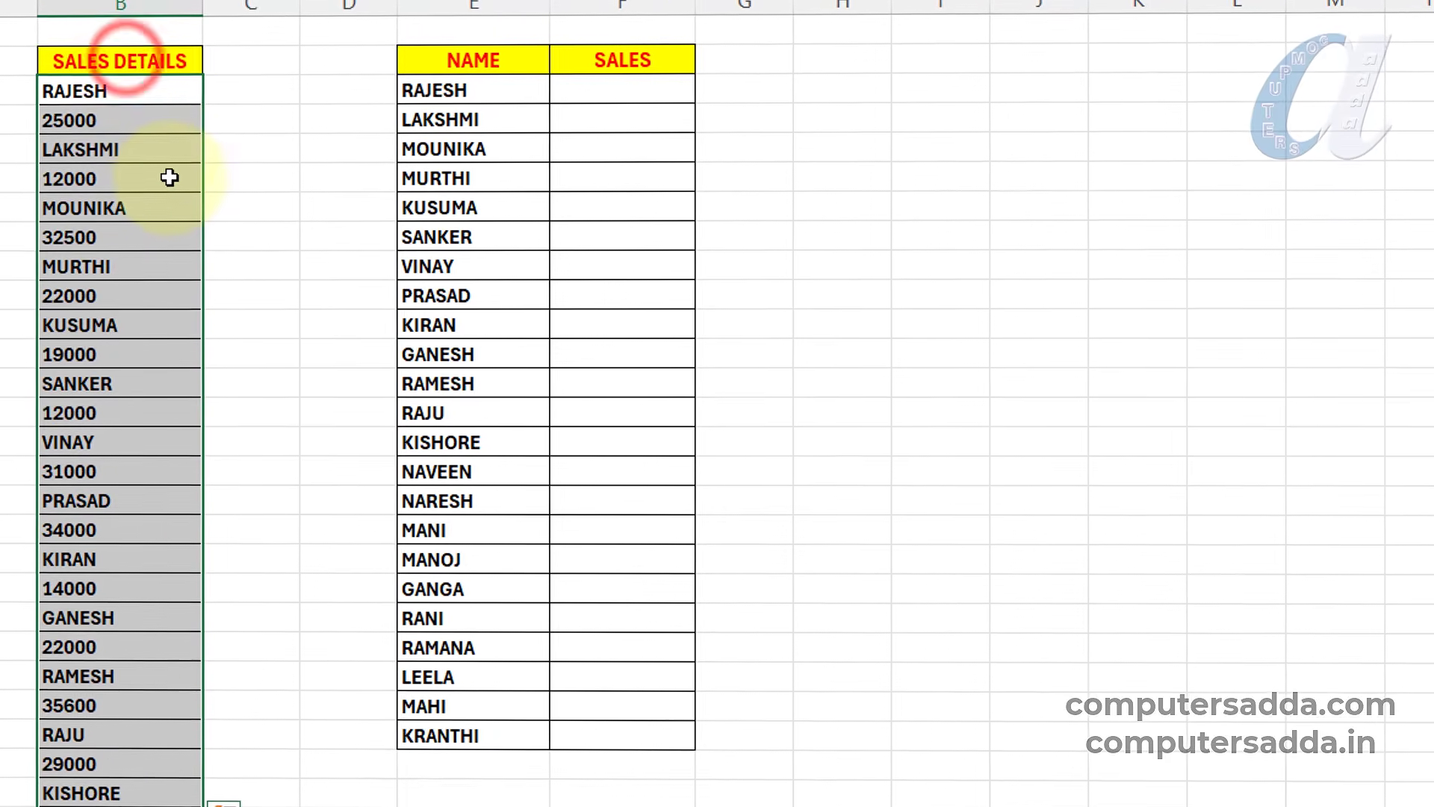
key("ctrl+g")
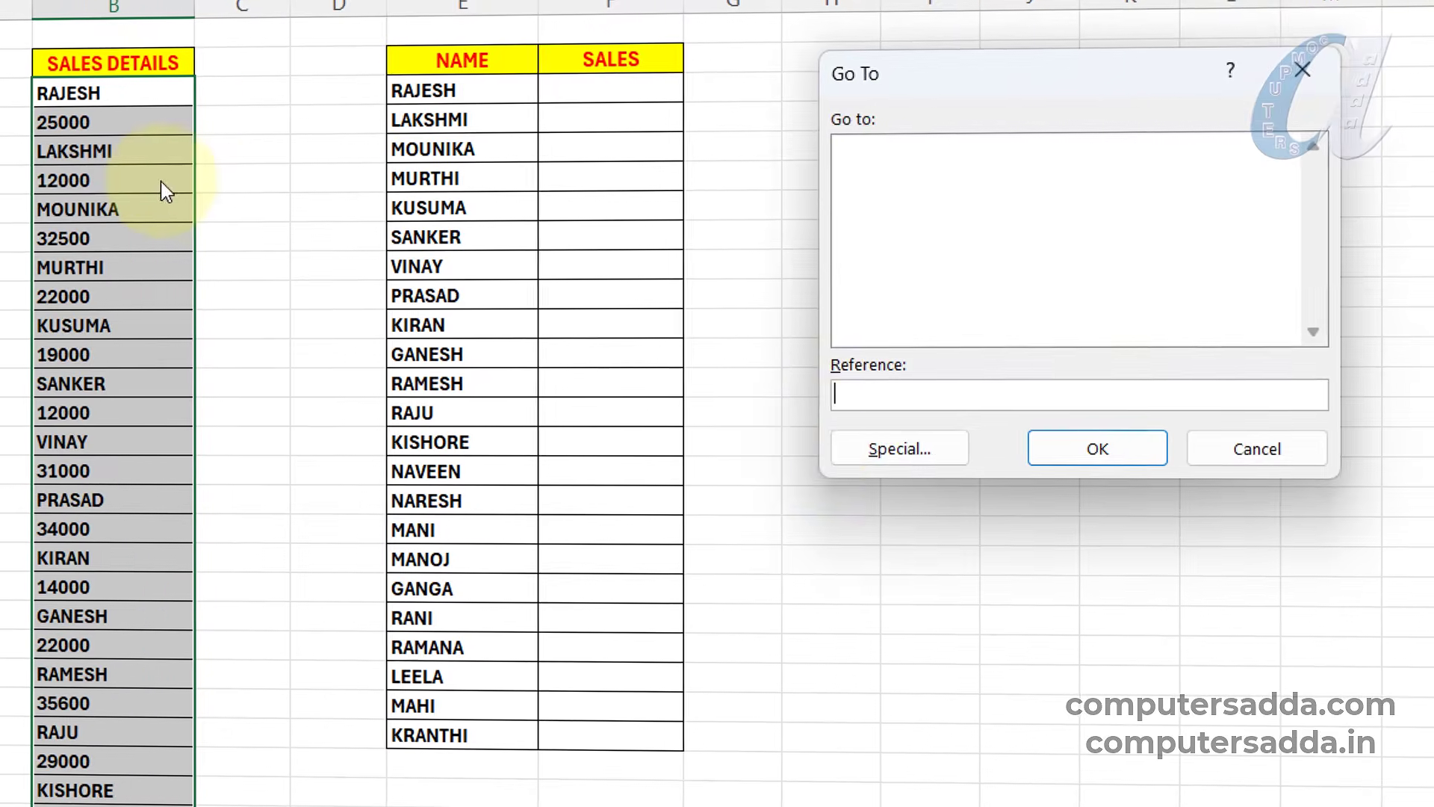
left_click(851, 448)
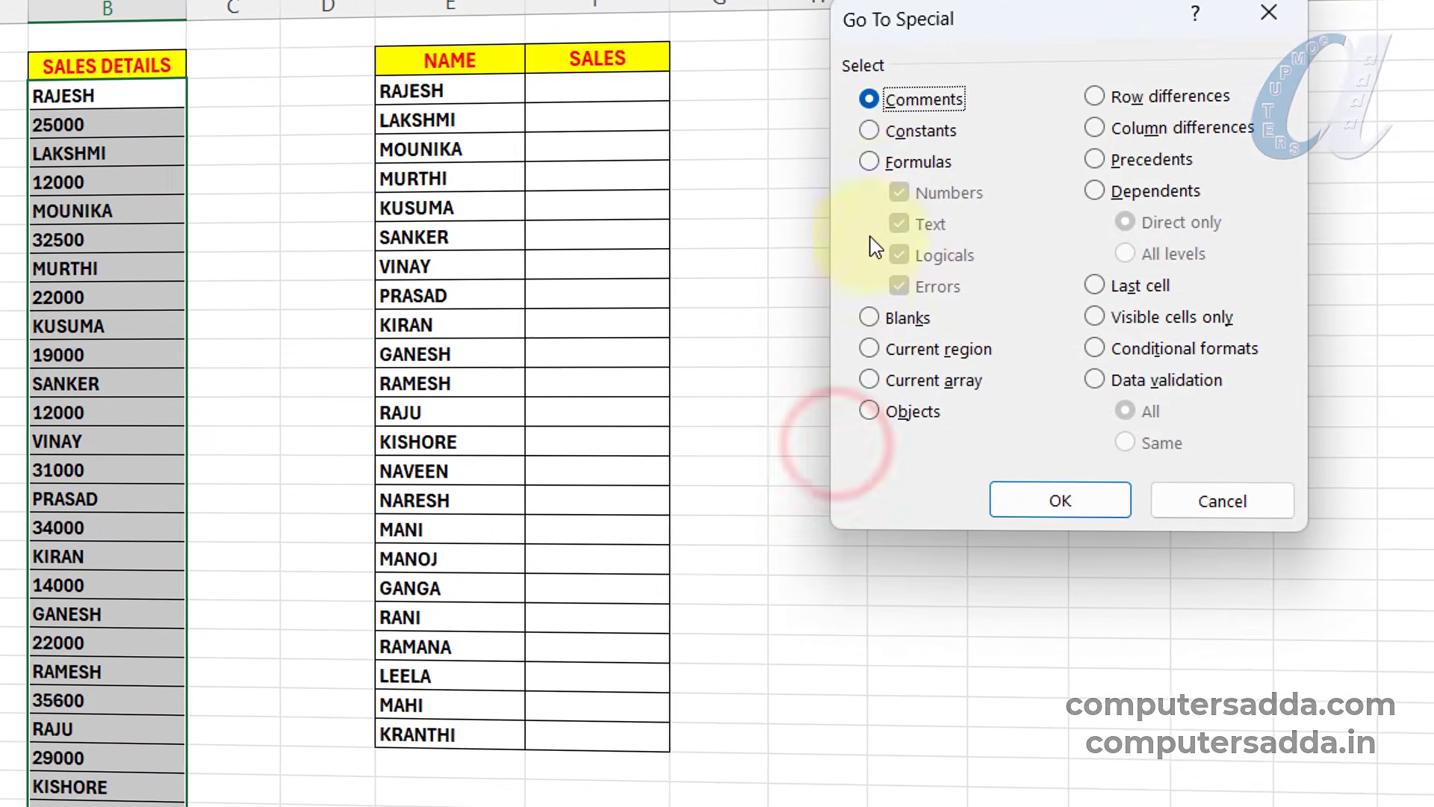
left_click(871, 131)
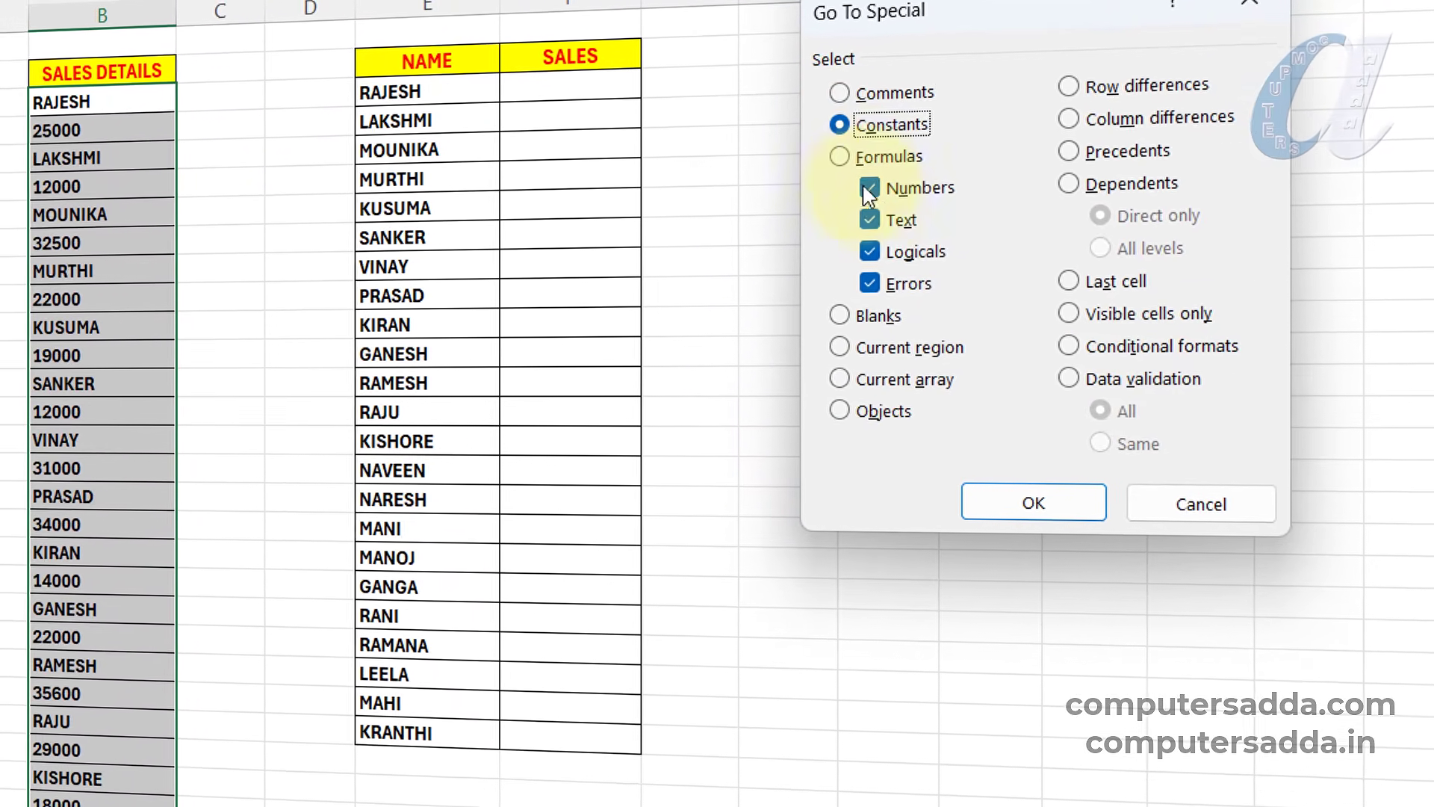
left_click(861, 218)
left_click(861, 250)
left_click(861, 283)
left_click(983, 509)
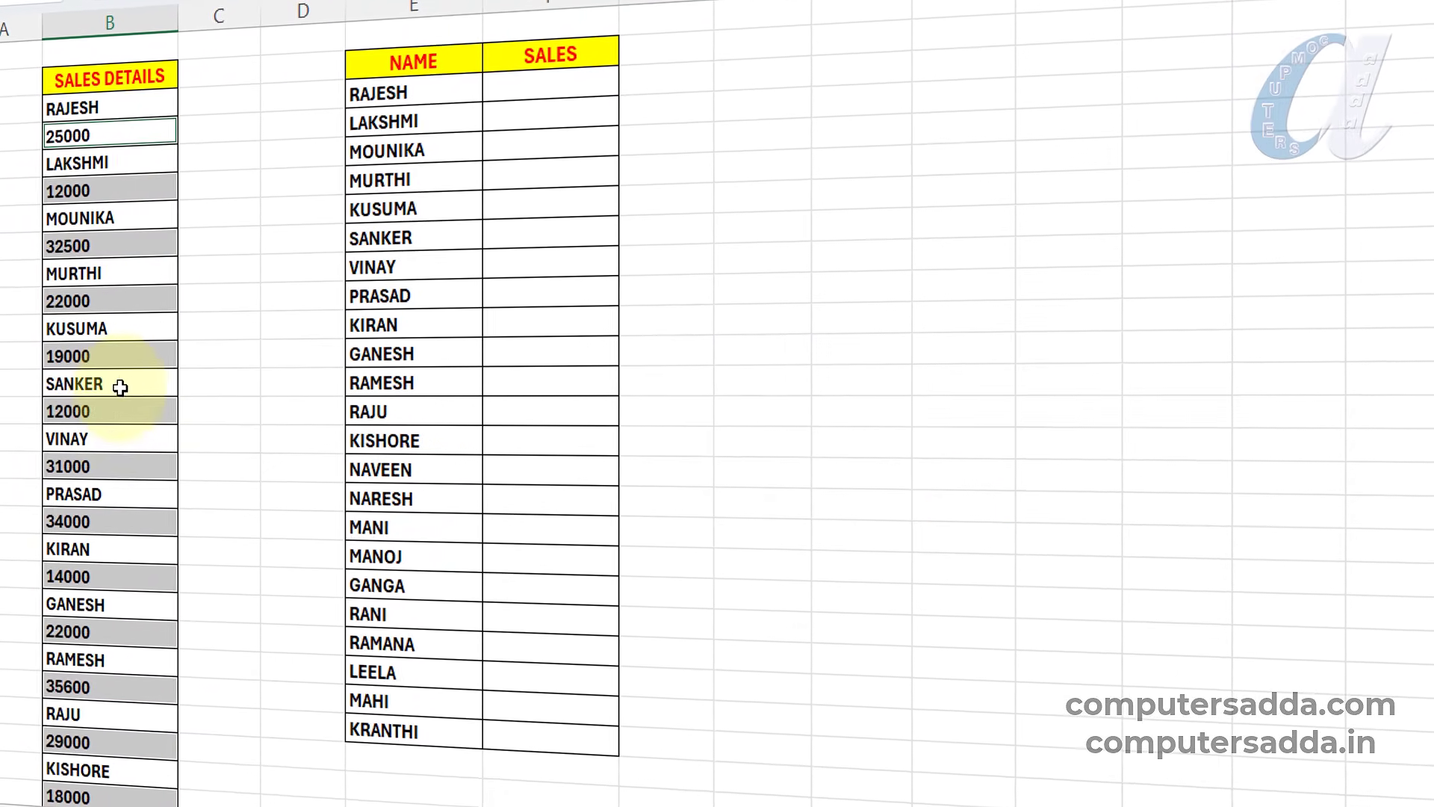
- Copy the selected amounts and paste them into the SALES column beside the separated names
key("ctrl+c")
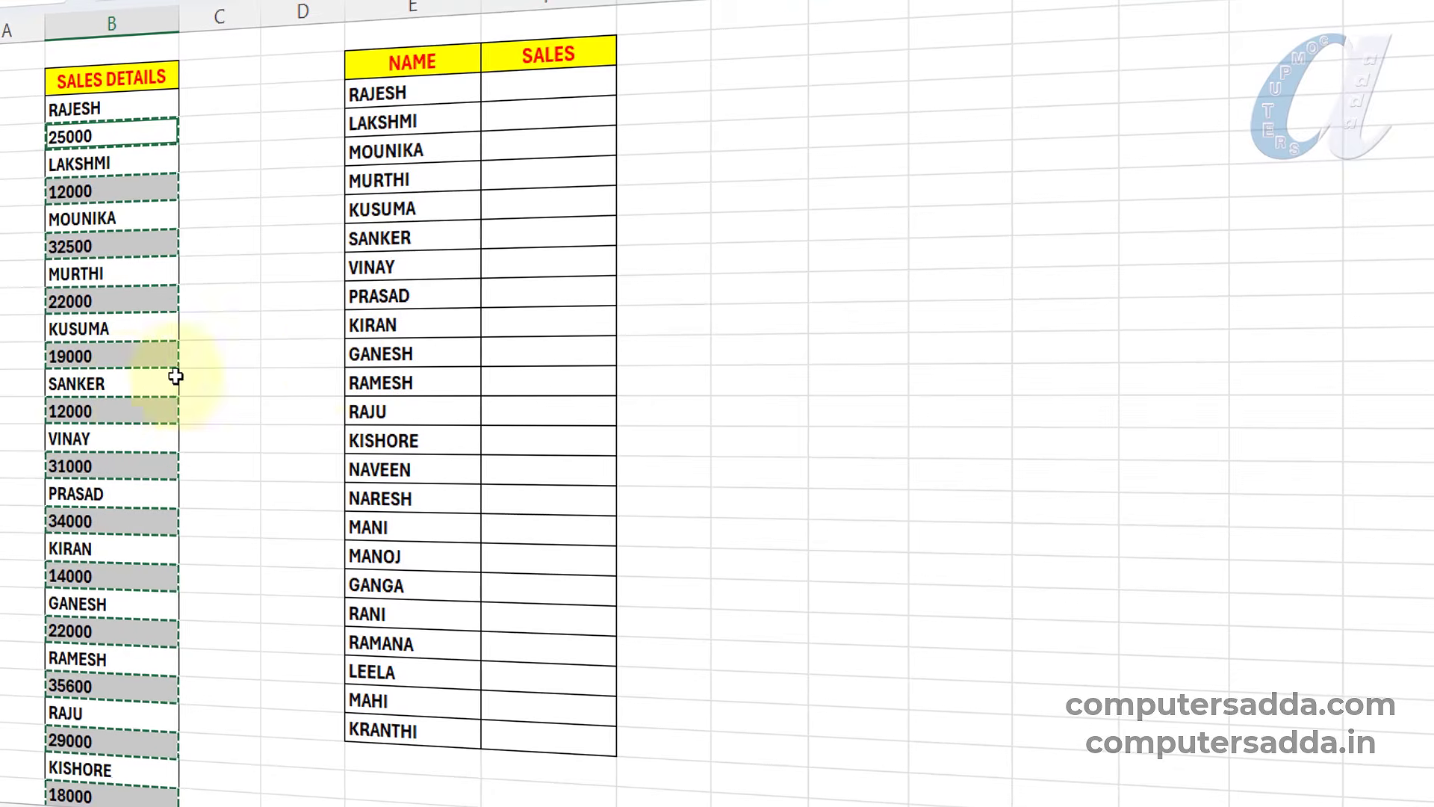
left_click(524, 82)
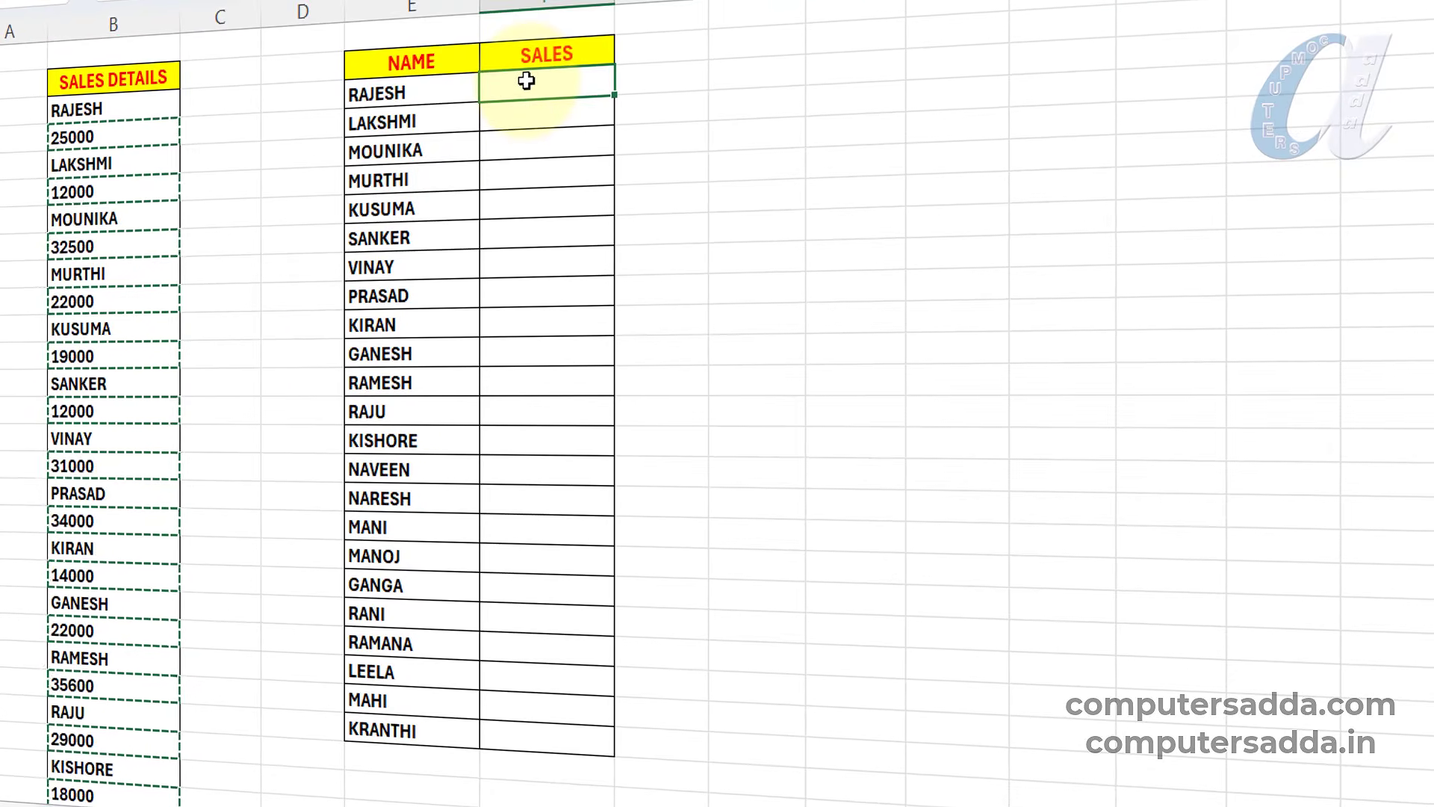
key("ctrl+v")
left_click(1005, 306)
left_click_drag(122, 109, 126, 777)
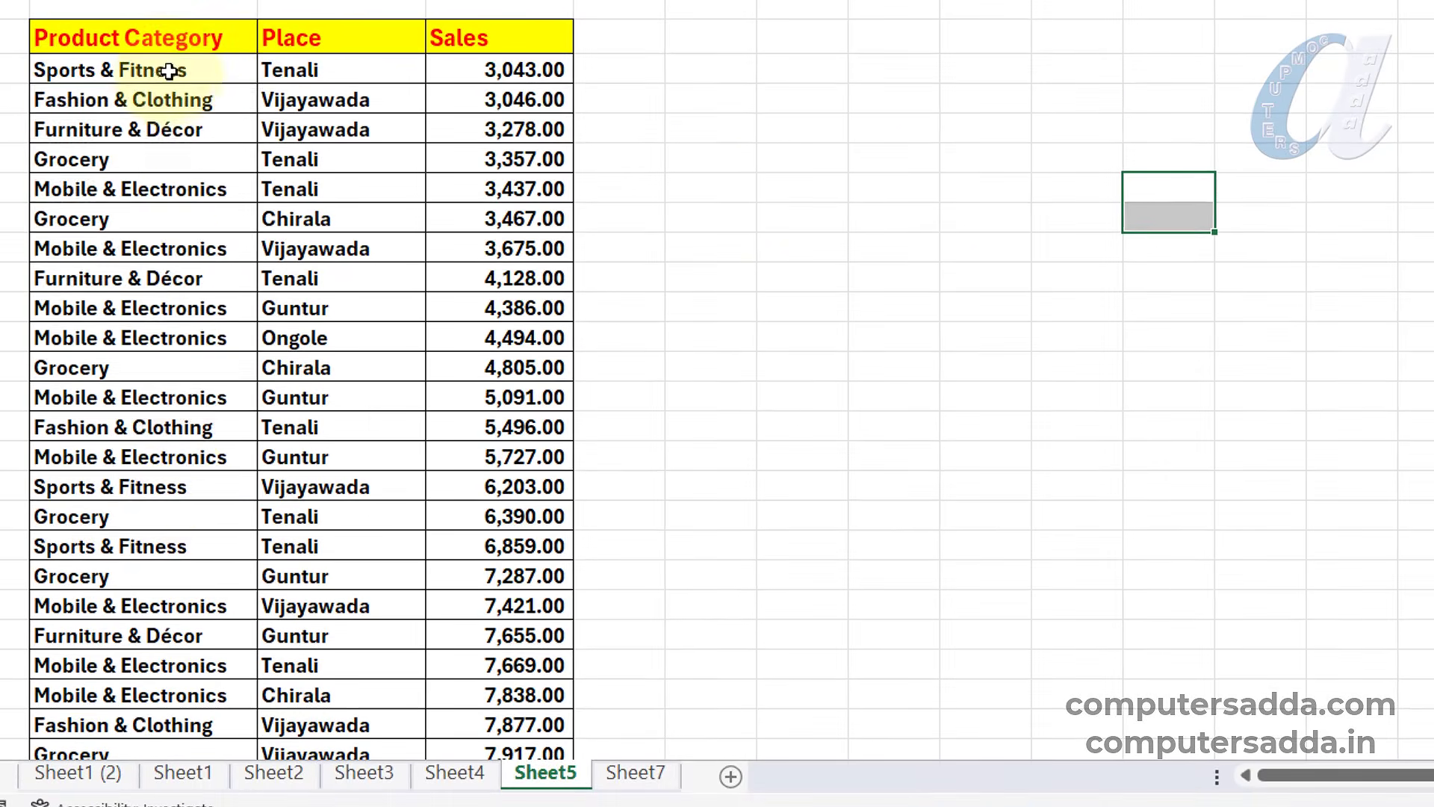
- Examine the Product Category, Place and Sales columns of the table on Sheet5
left_click_drag(170, 71, 178, 557)
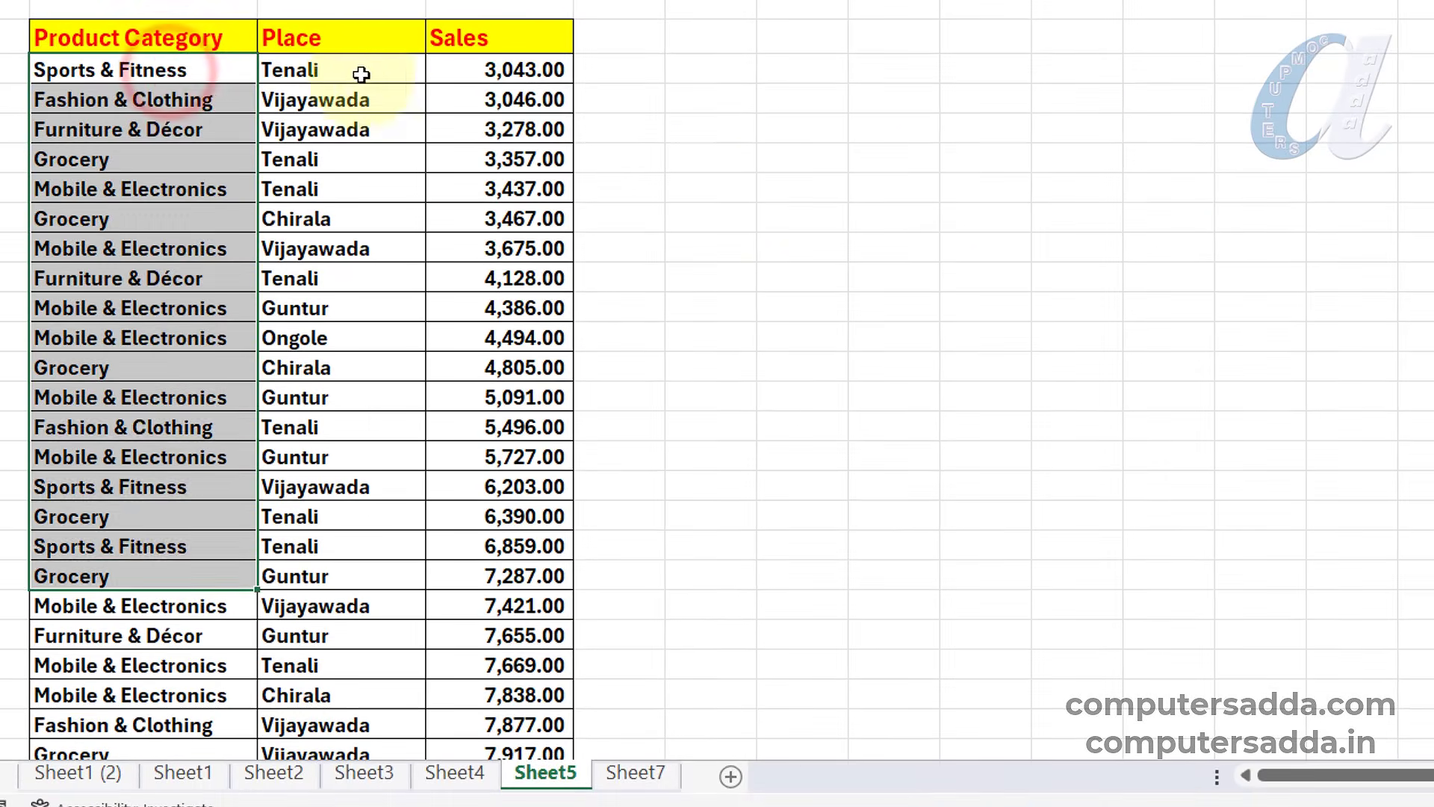
left_click_drag(368, 67, 366, 559)
left_click_drag(470, 67, 475, 726)
scroll(192, 279, "down", 3)
scroll(202, 248, "up", 3)
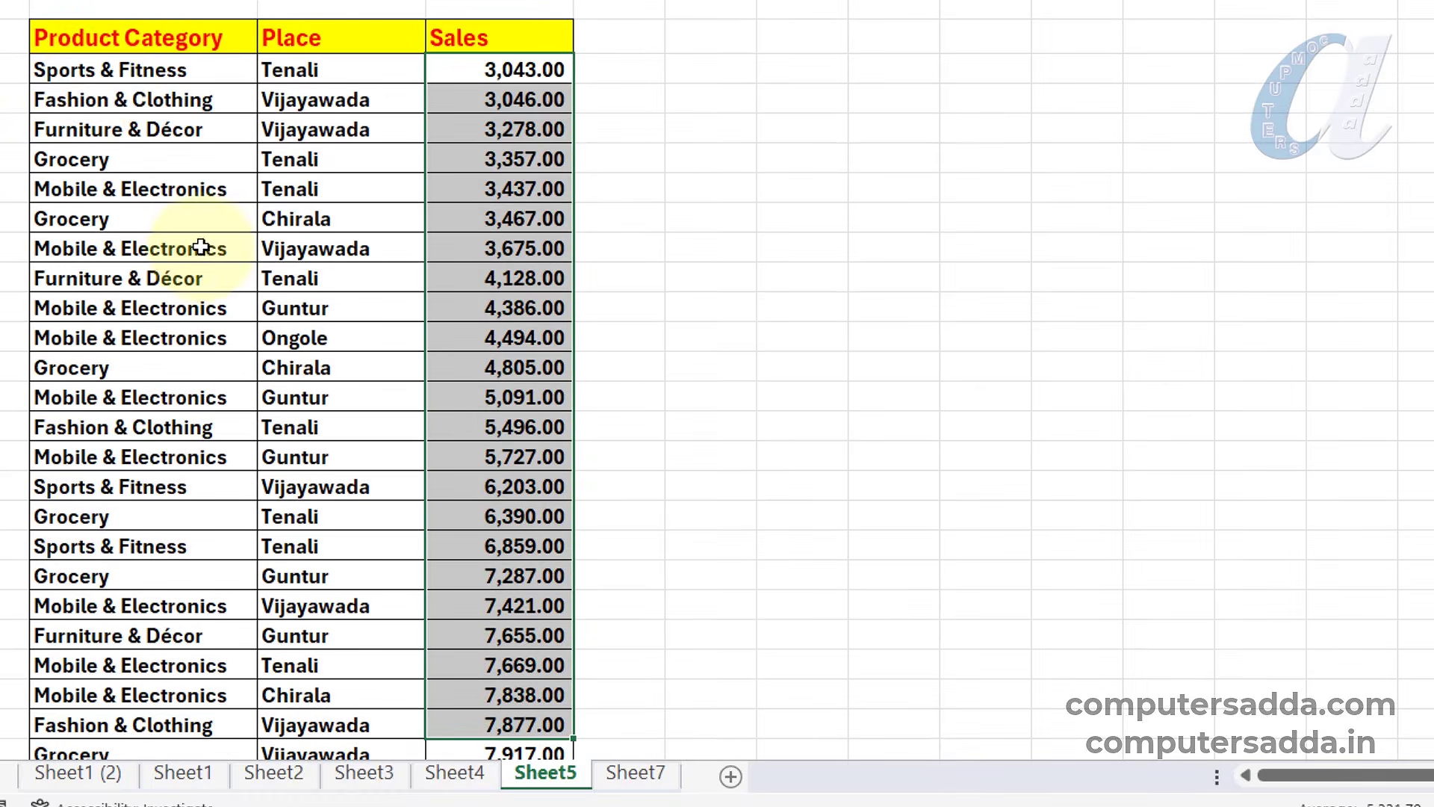
left_click_drag(227, 70, 151, 725)
scroll(144, 643, "down", 5)
scroll(155, 607, "up", 4)
scroll(103, 407, "up", 1)
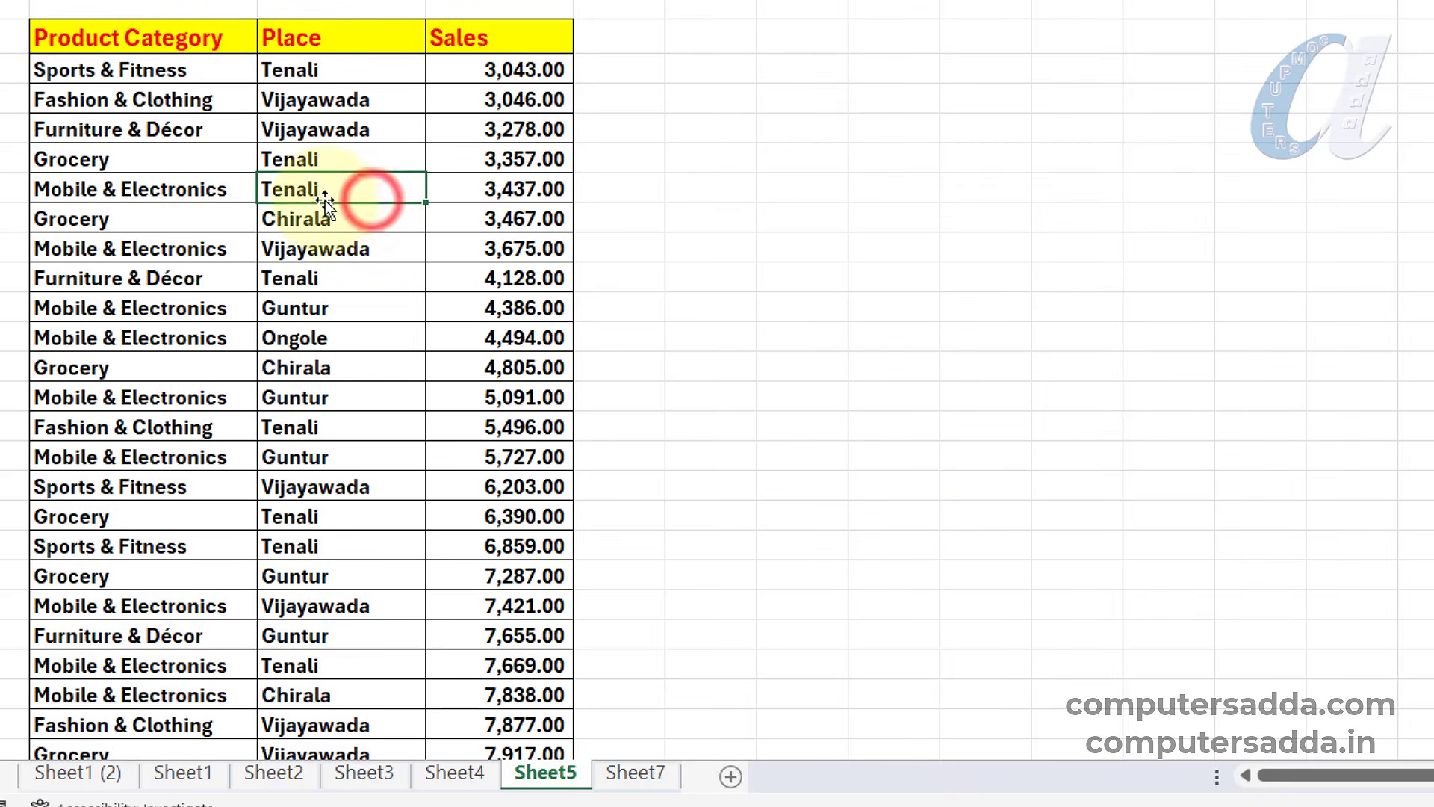
- Sort the Sheet5 table by Product Category on cell values from A to Z and check the grouped categories
key("ctrl+a")
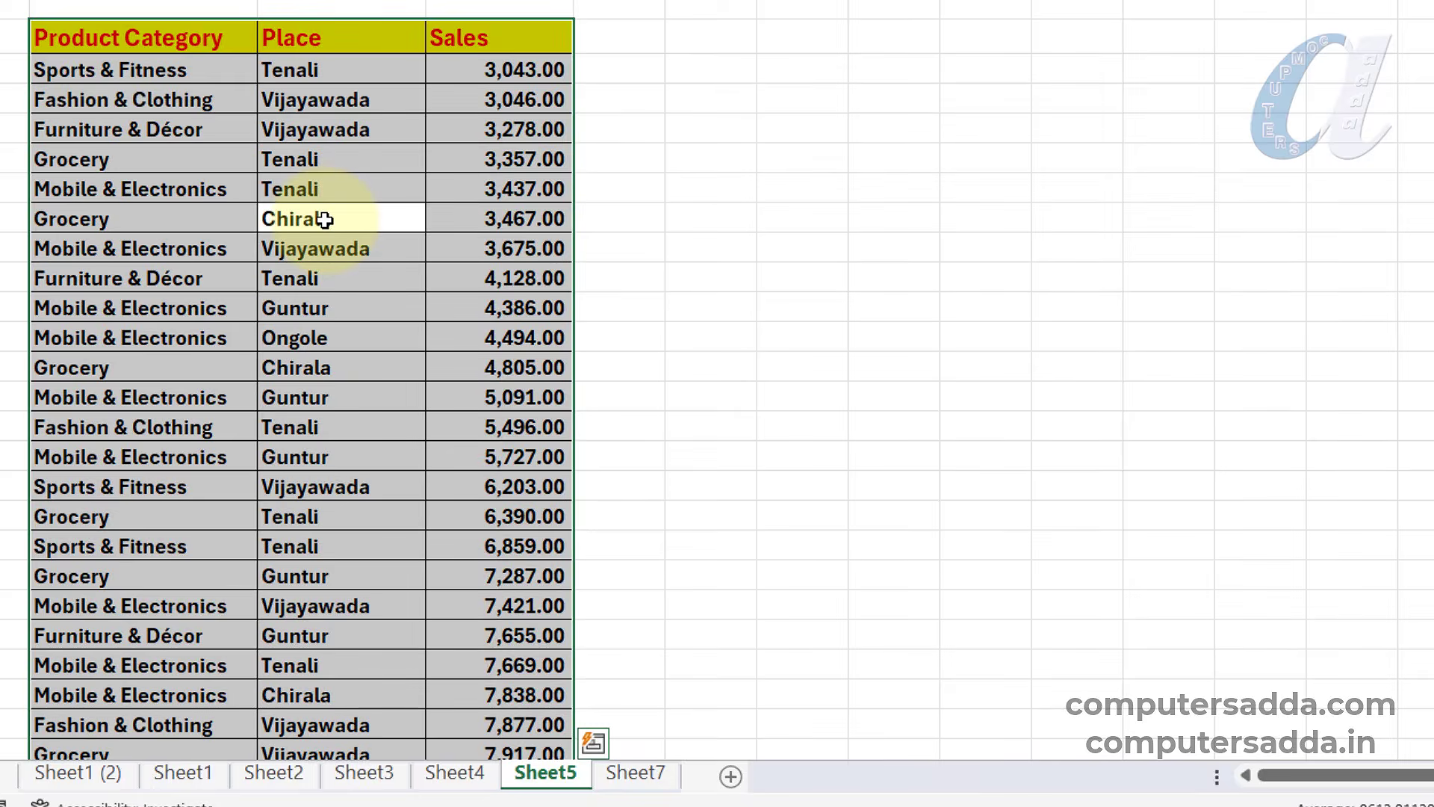
left_click(323, 219)
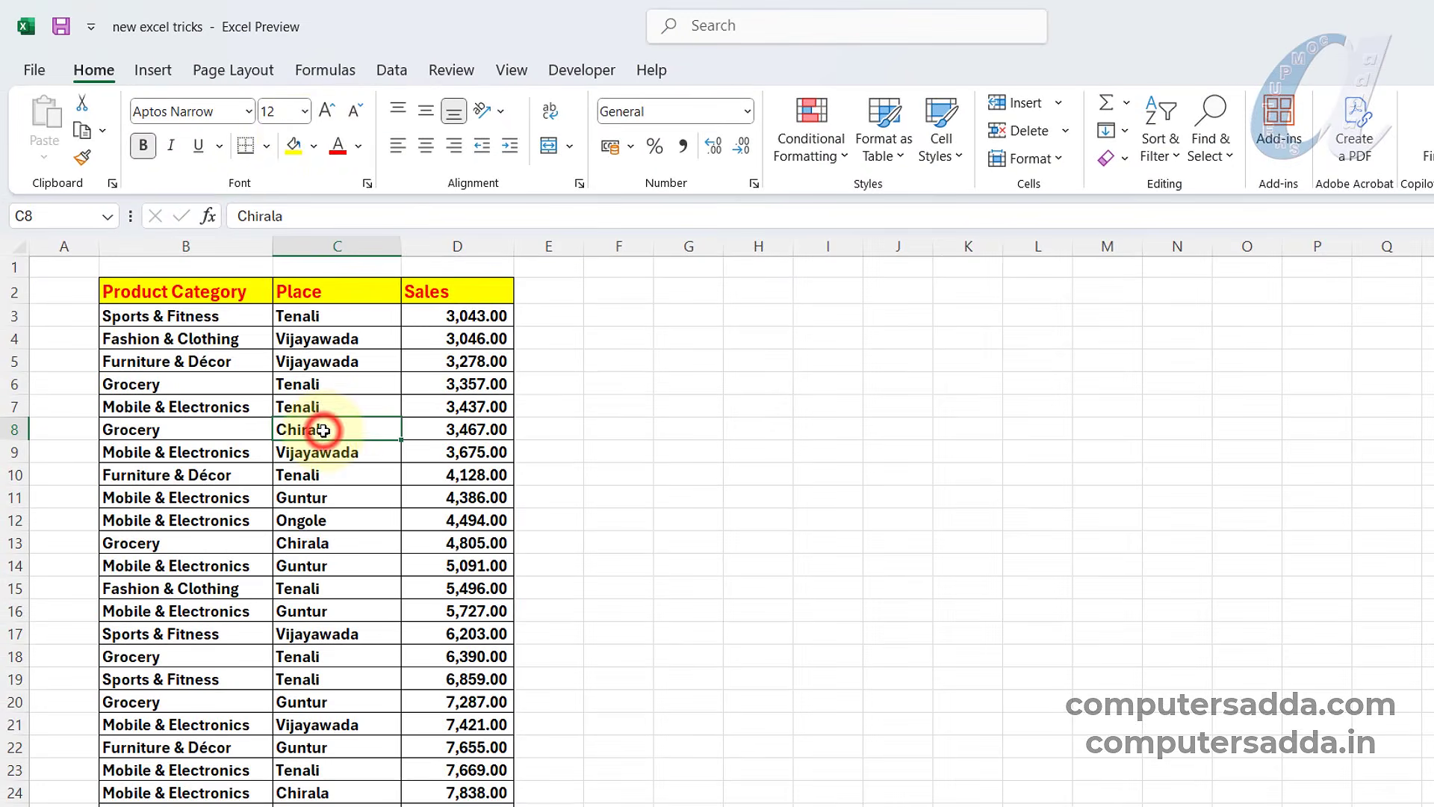
left_click(390, 71)
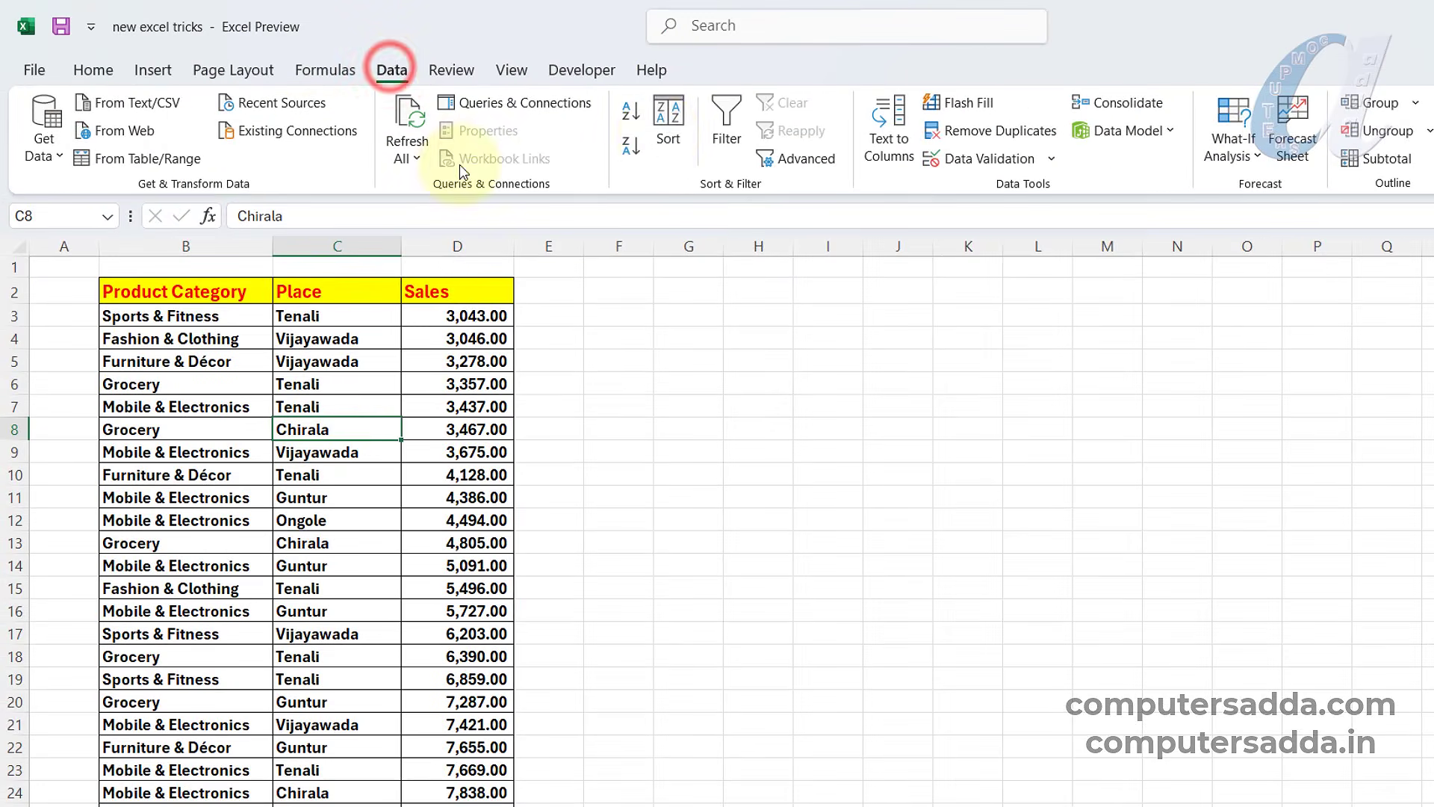
left_click(671, 124)
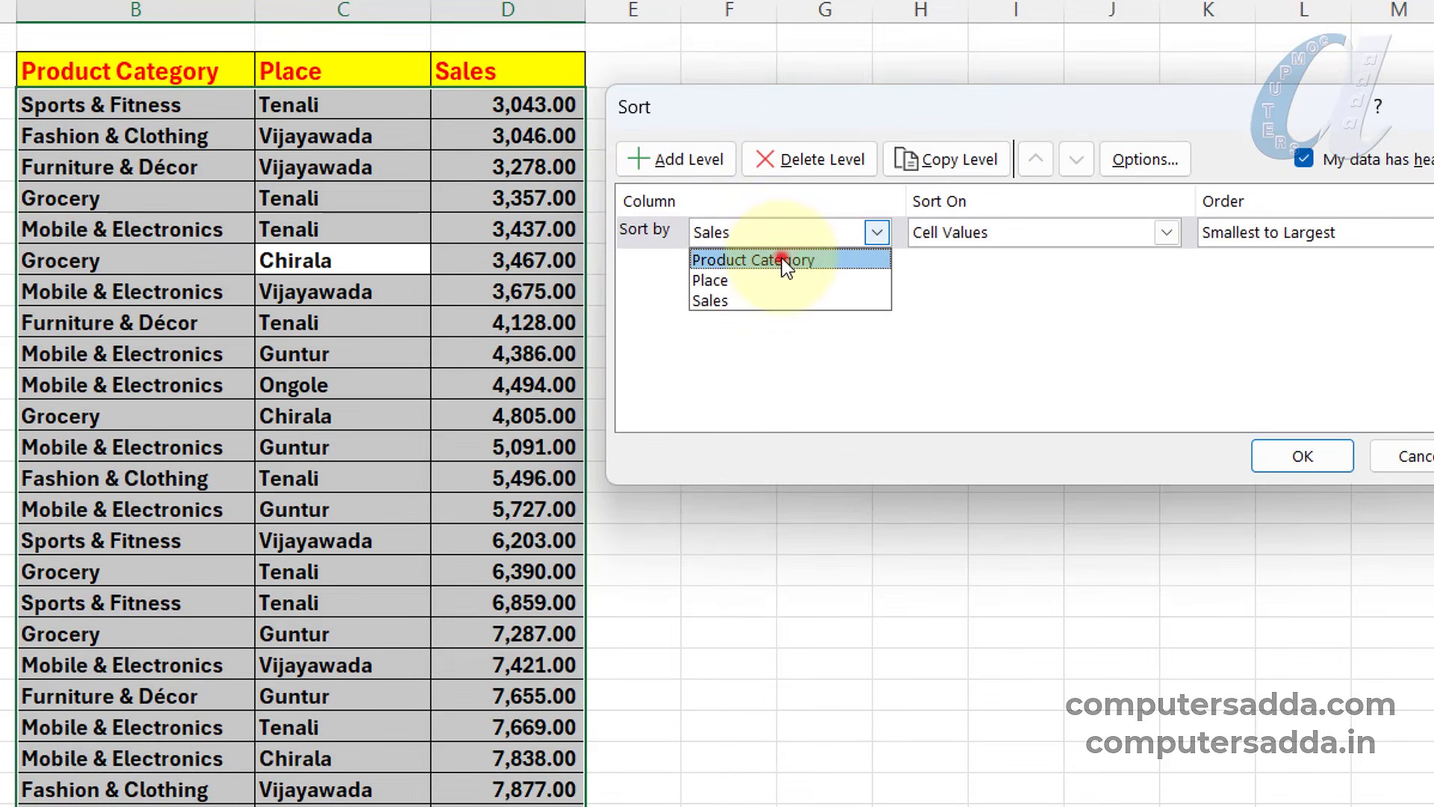
left_click(781, 257)
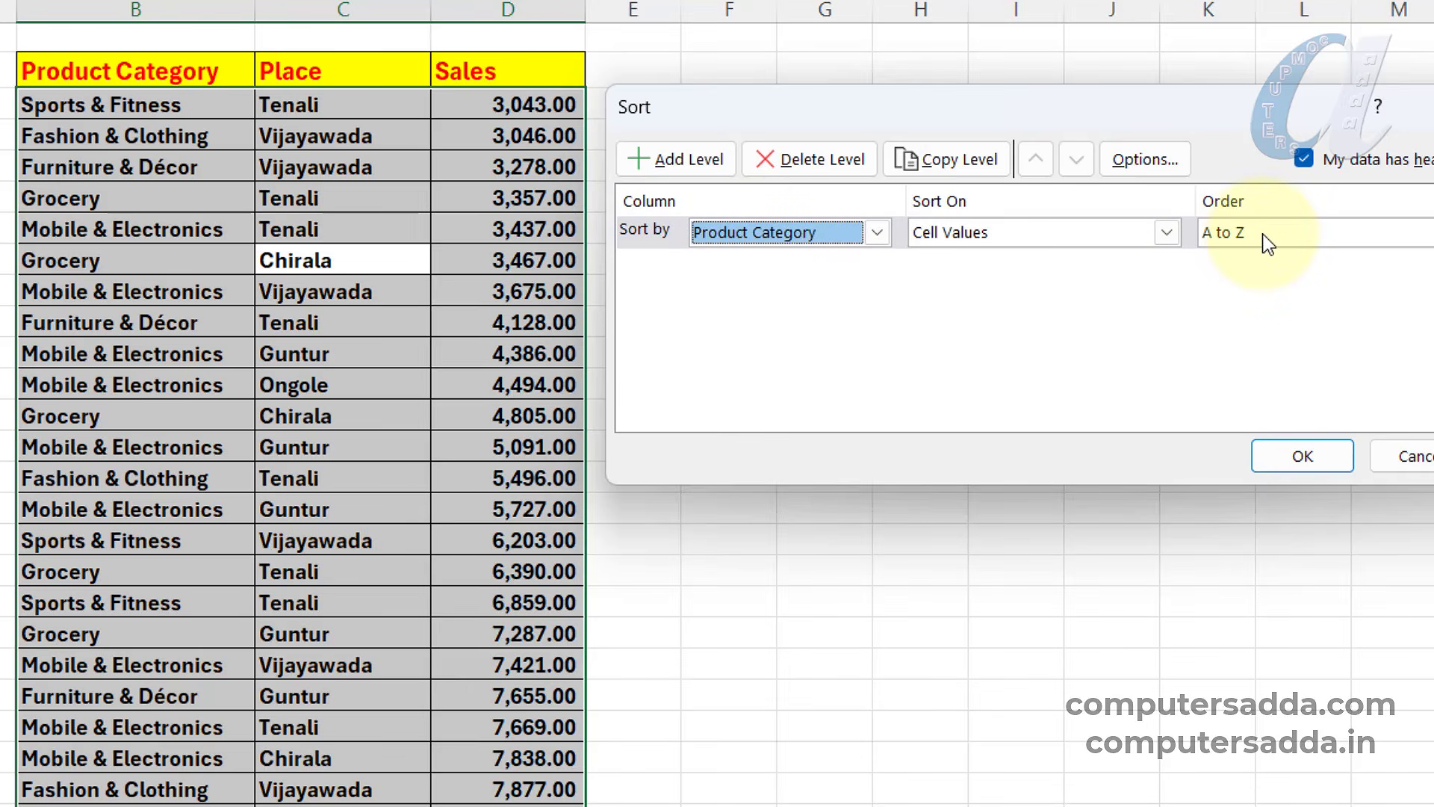
left_click(1305, 456)
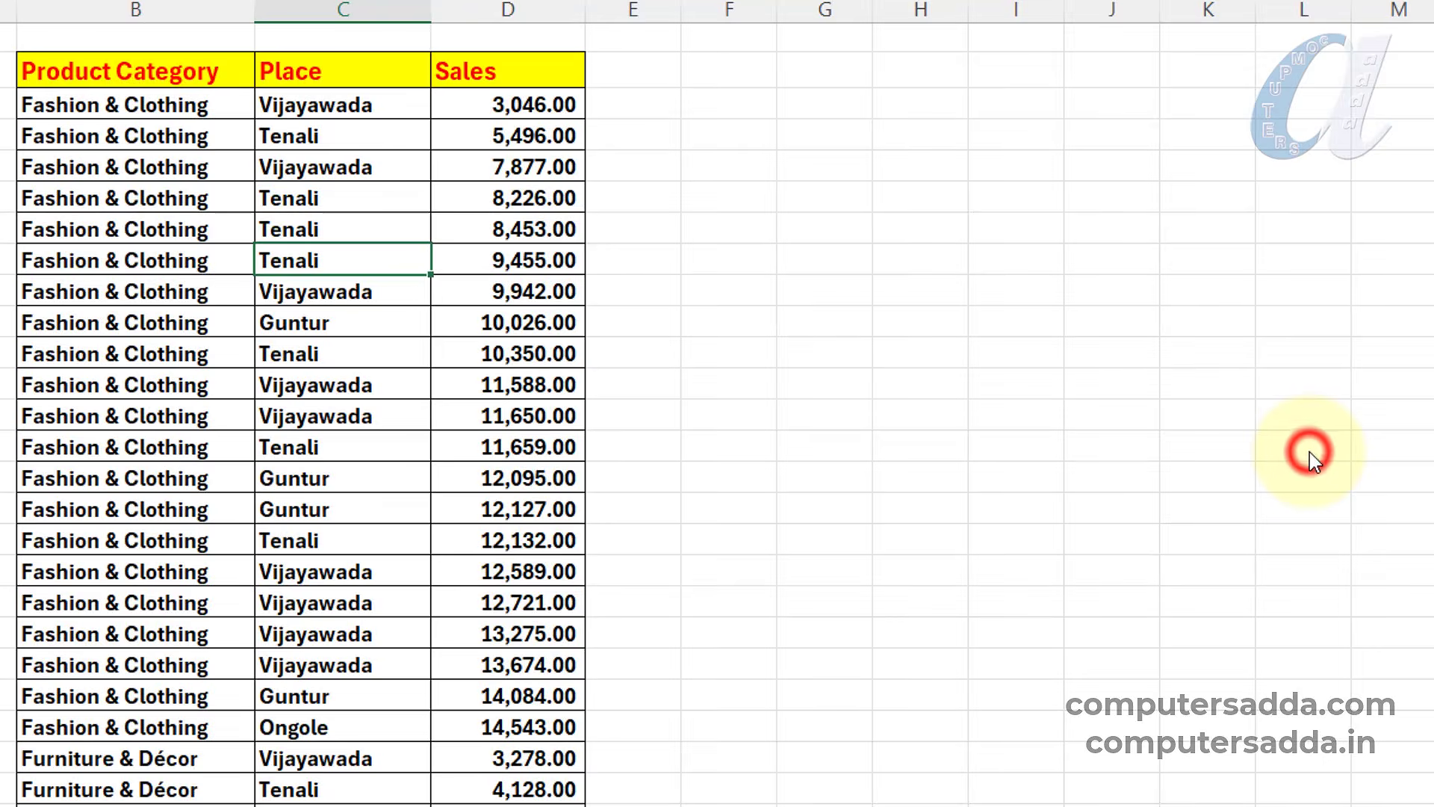
scroll(125, 194, "down", 7)
scroll(125, 201, "up", 7)
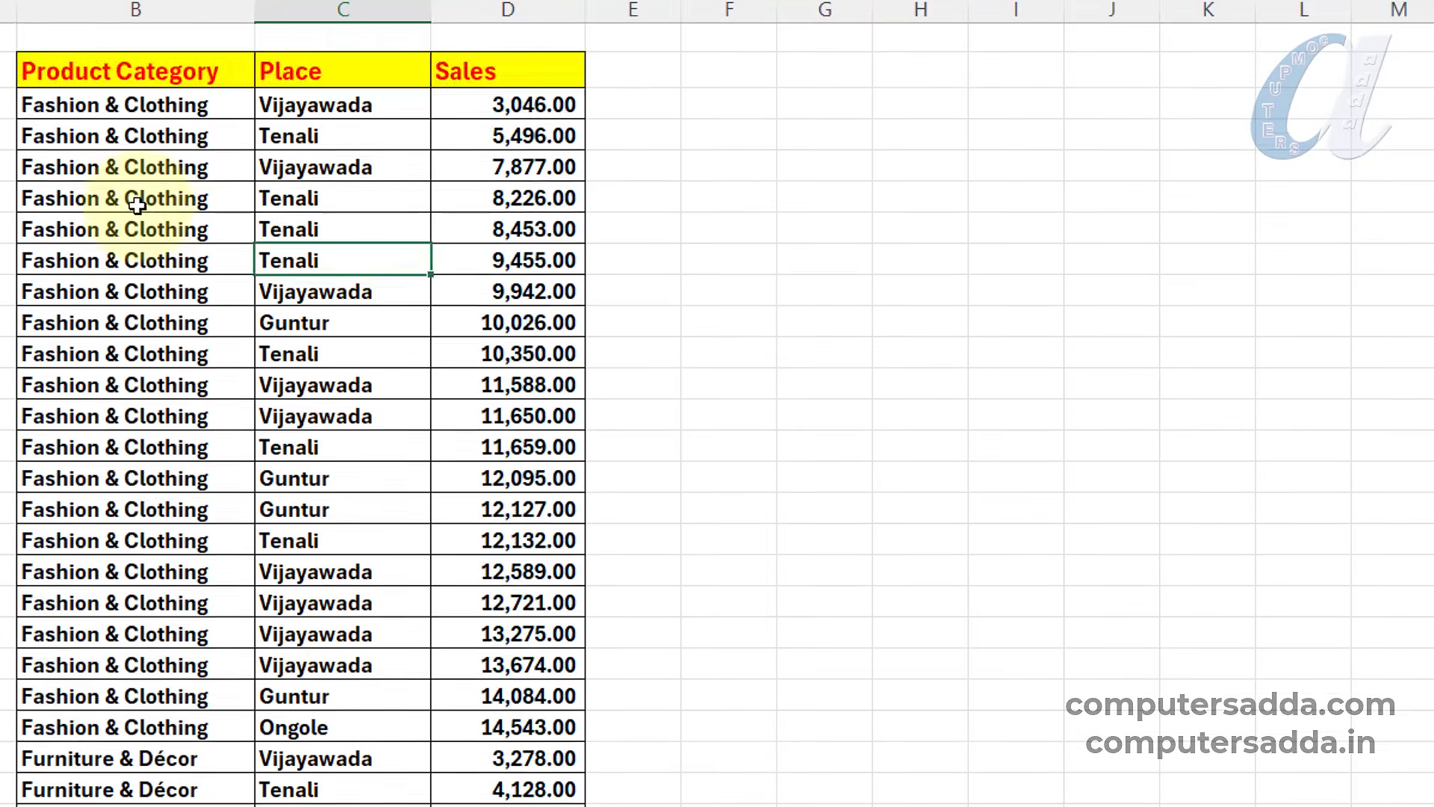
- Insert a row above the first Furniture & Décor entry and label it TOTAL SALES in column B
scroll(119, 198, "down", 1)
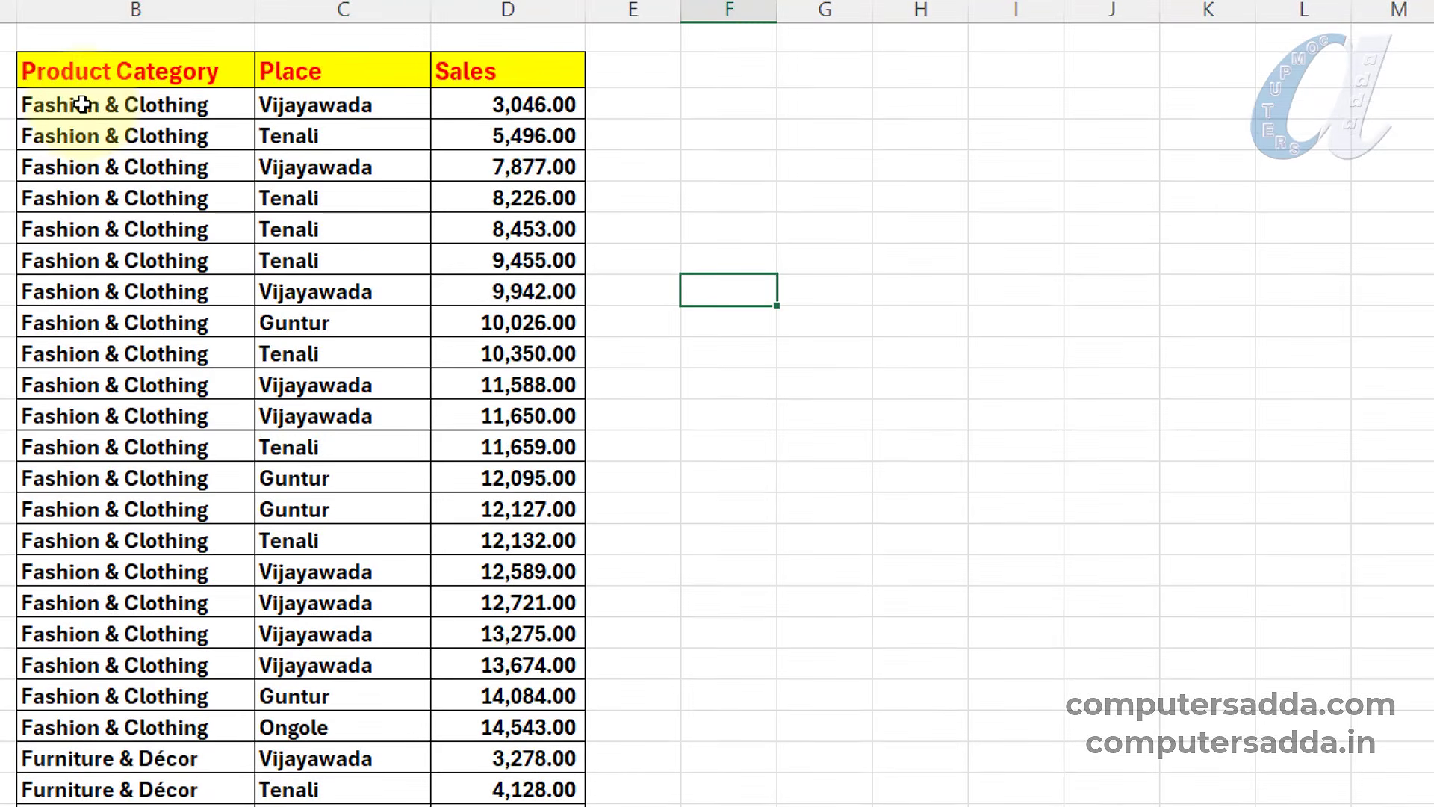
scroll(243, 405, "down", 4)
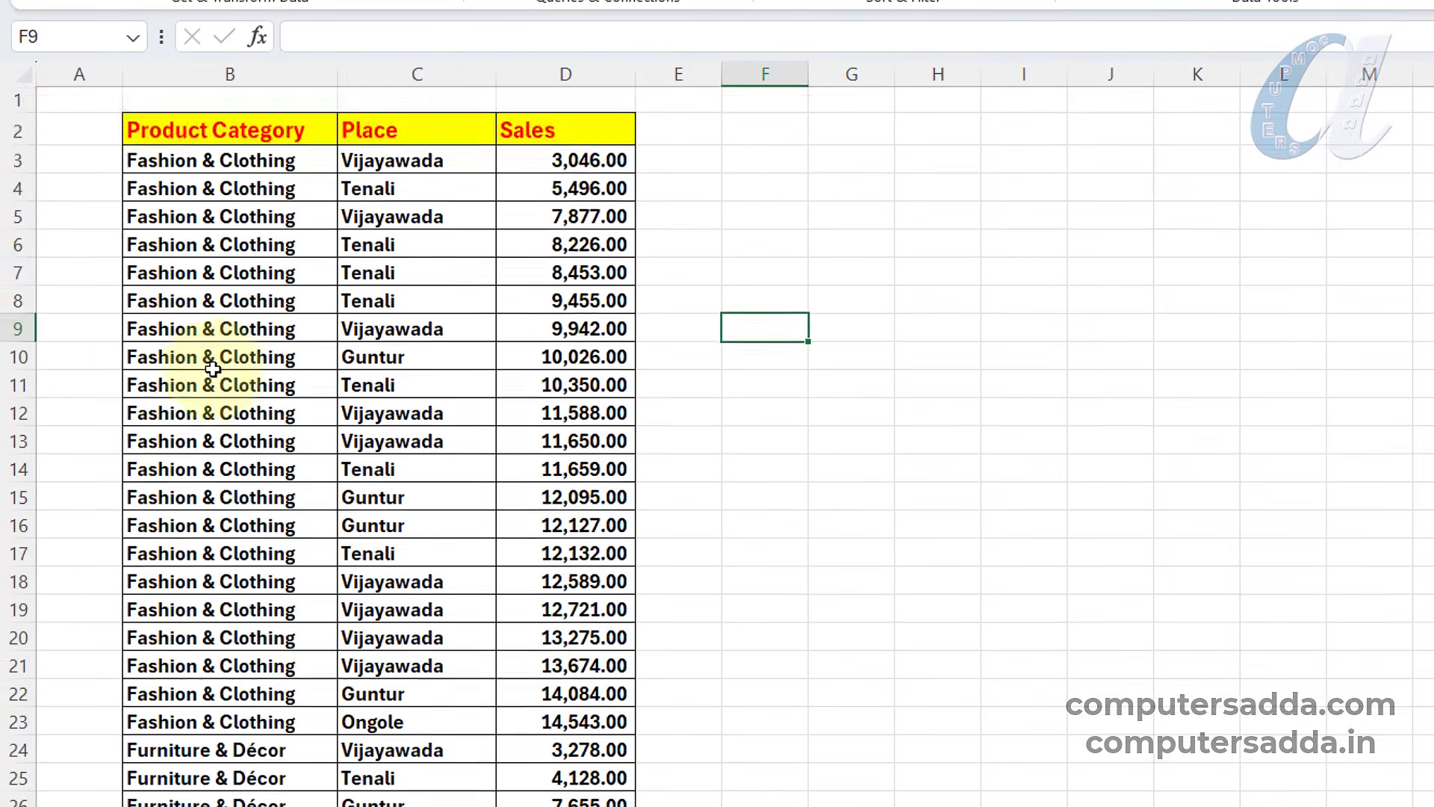
scroll(216, 392, "down", 2)
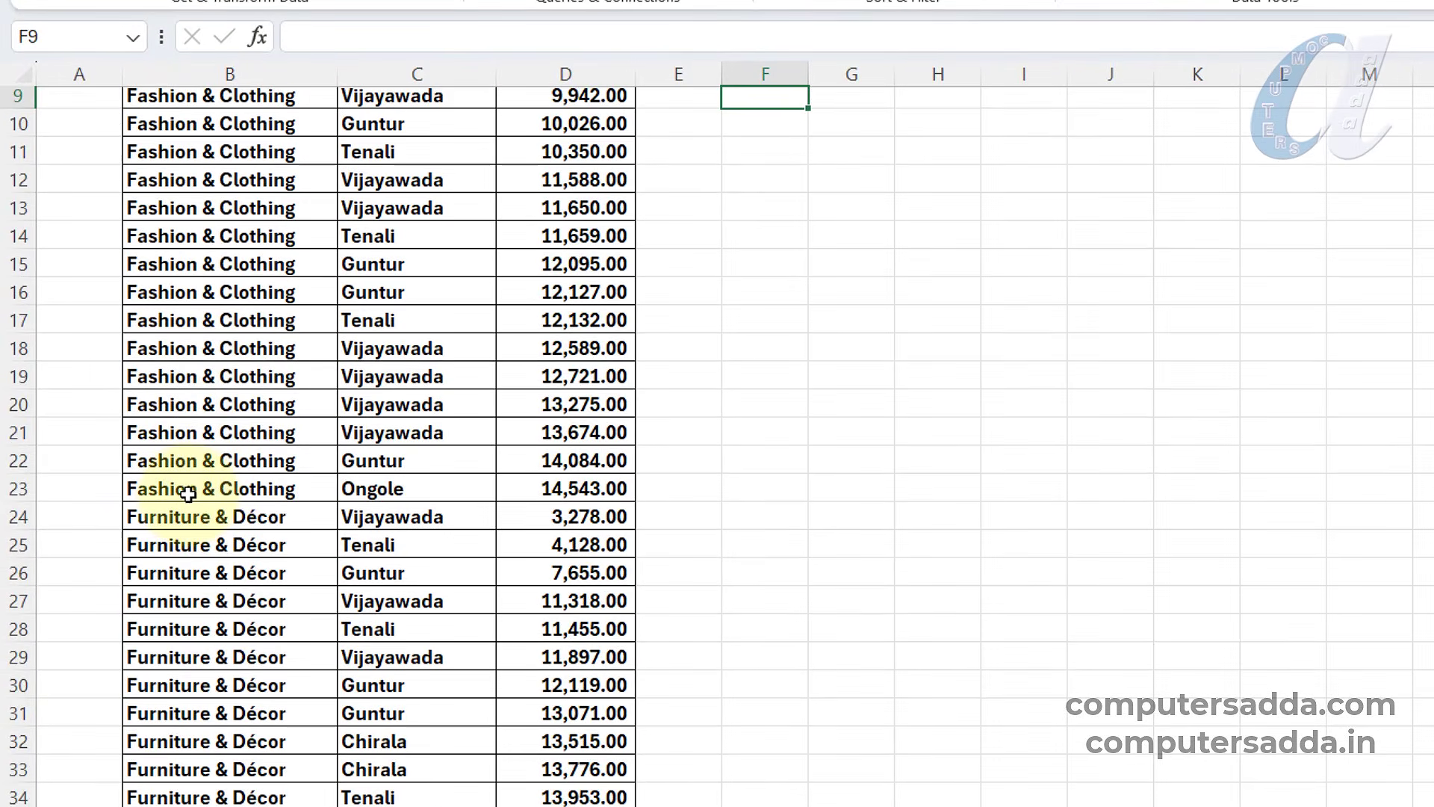
right_click(11, 521)
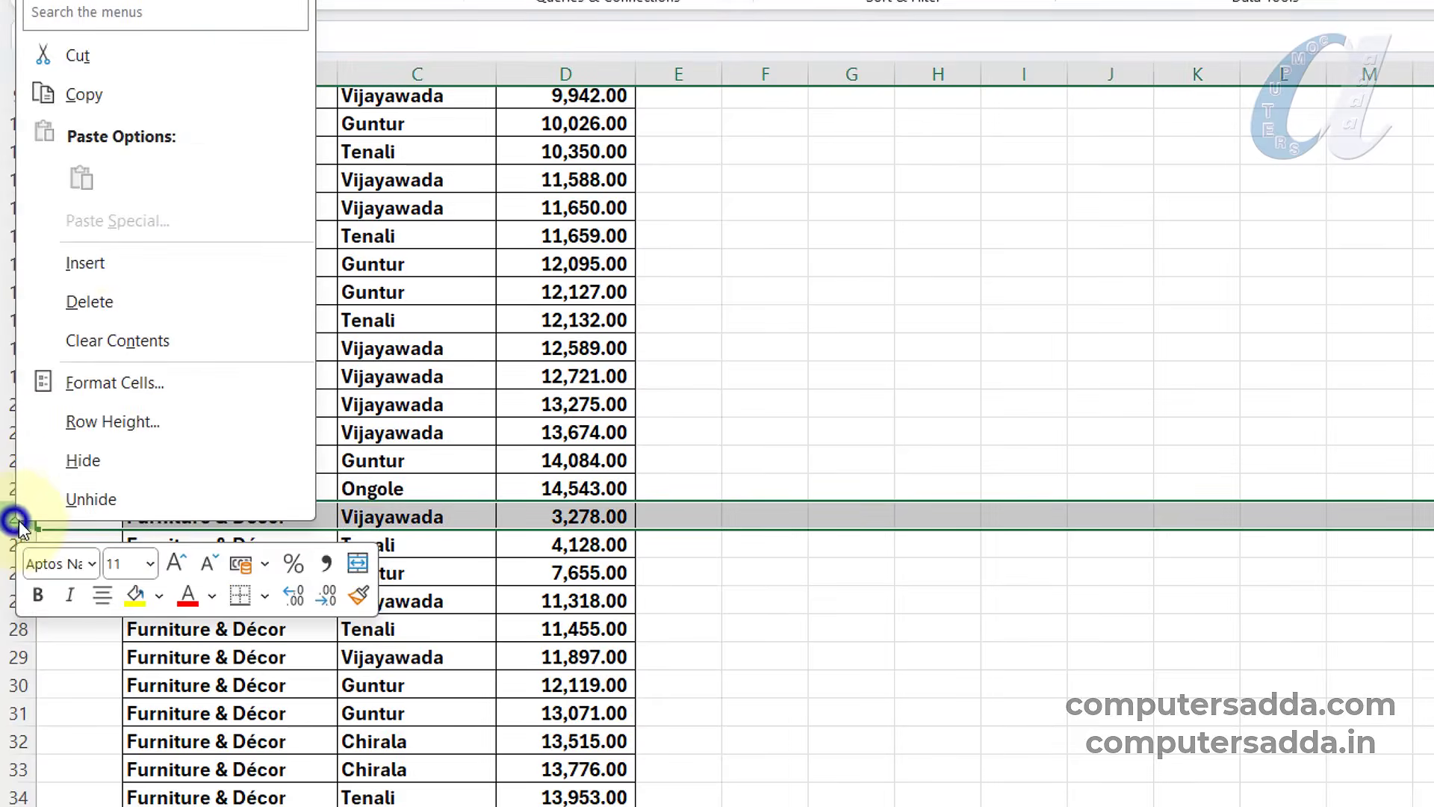
left_click(83, 263)
left_click(273, 509)
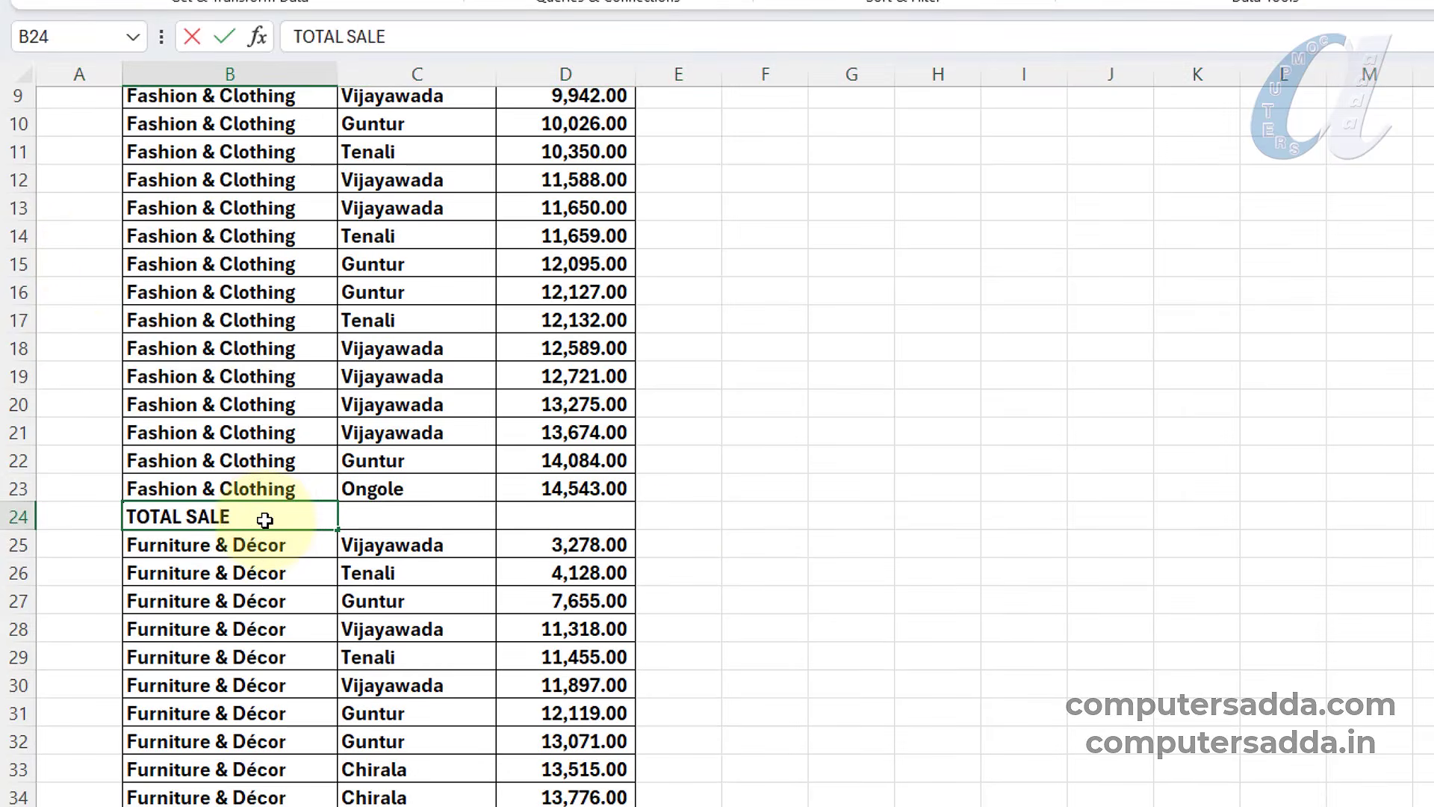
key("Tab")
- AutoSum the Fashion & Clothing sales into cell D24 of the TOTAL SALES row
left_click(552, 520)
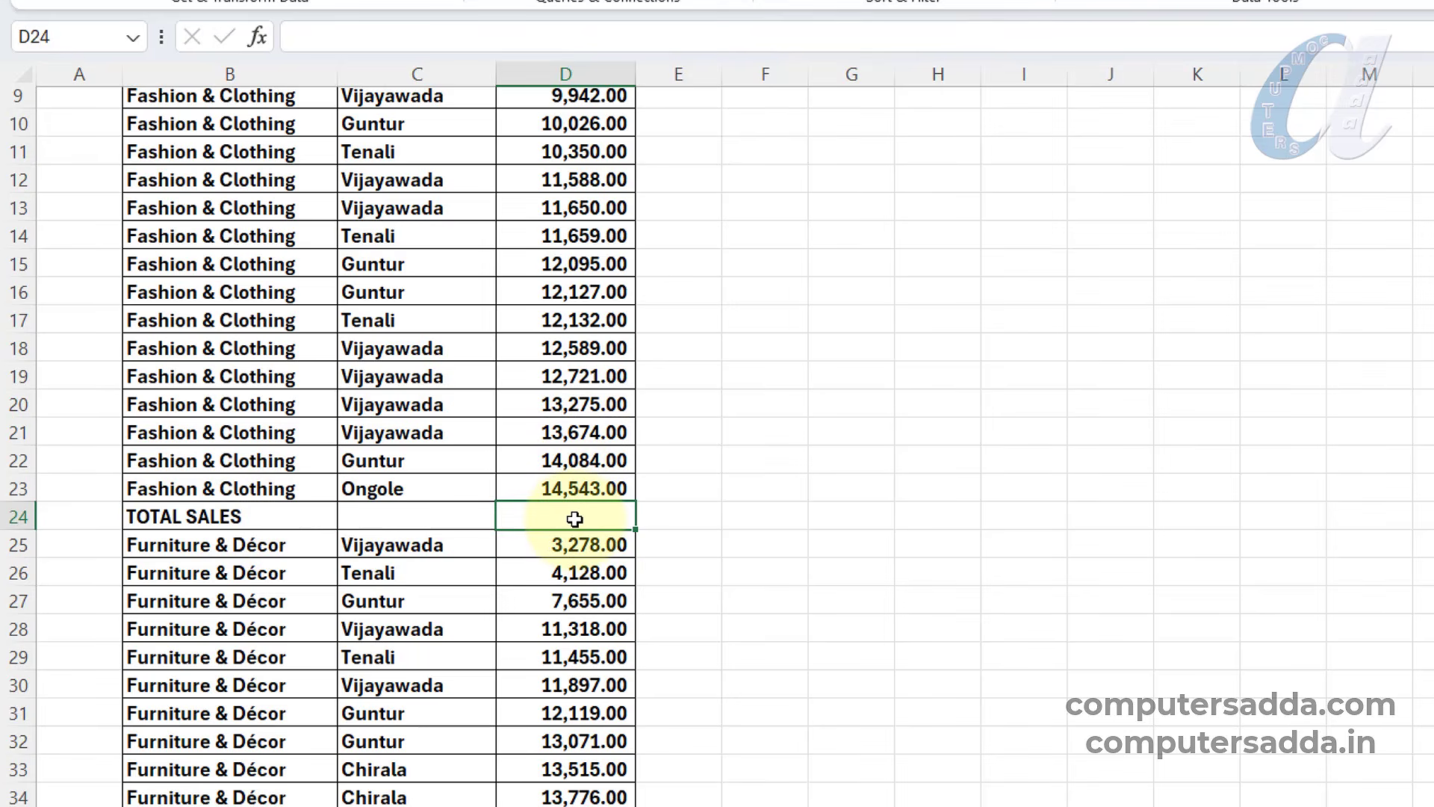
key("alt+equal")
key("Return")
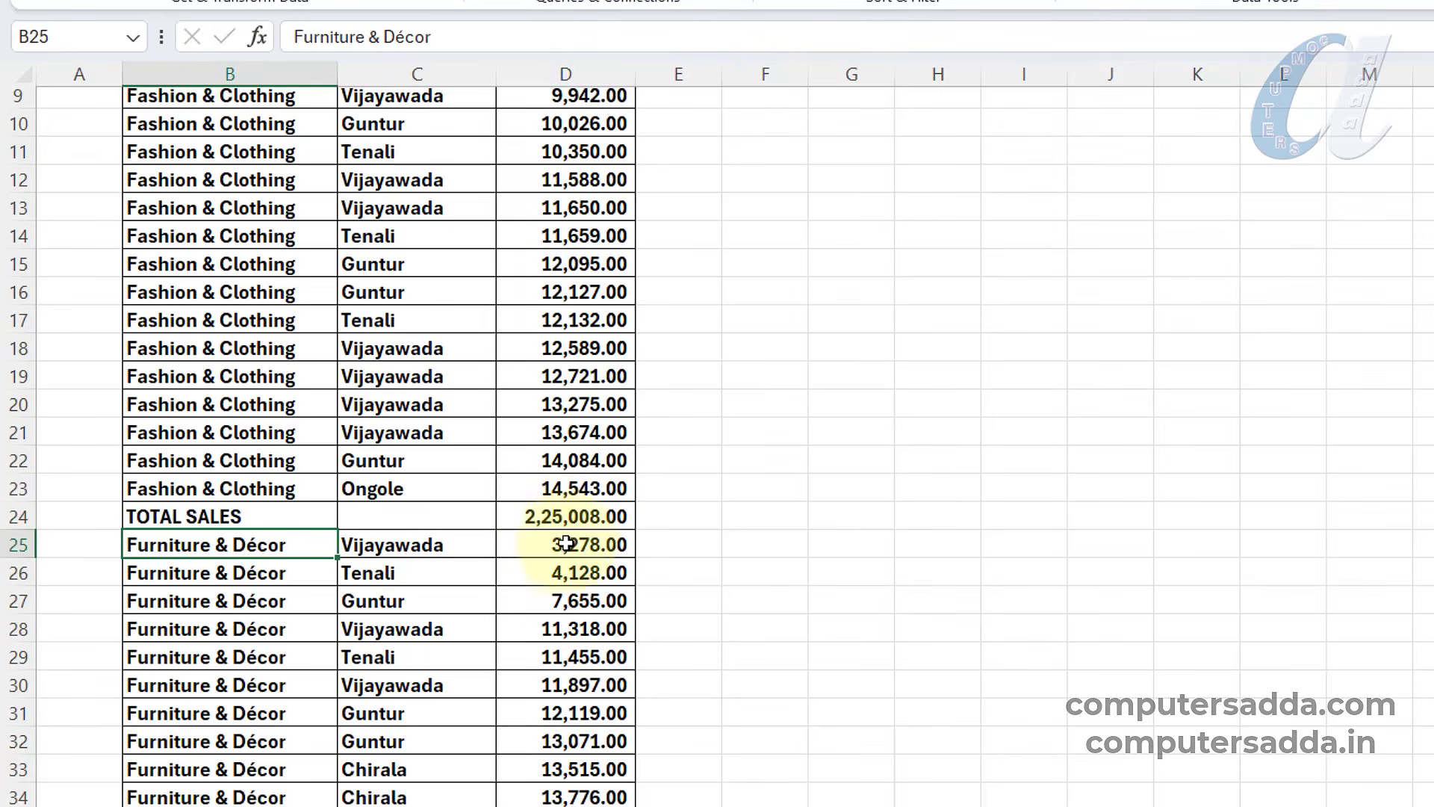
- Insert a TOTAL SALES row above the first Grocery entry and try to sum the Furniture & Décor sales in cell D38
scroll(272, 512, "down", 3)
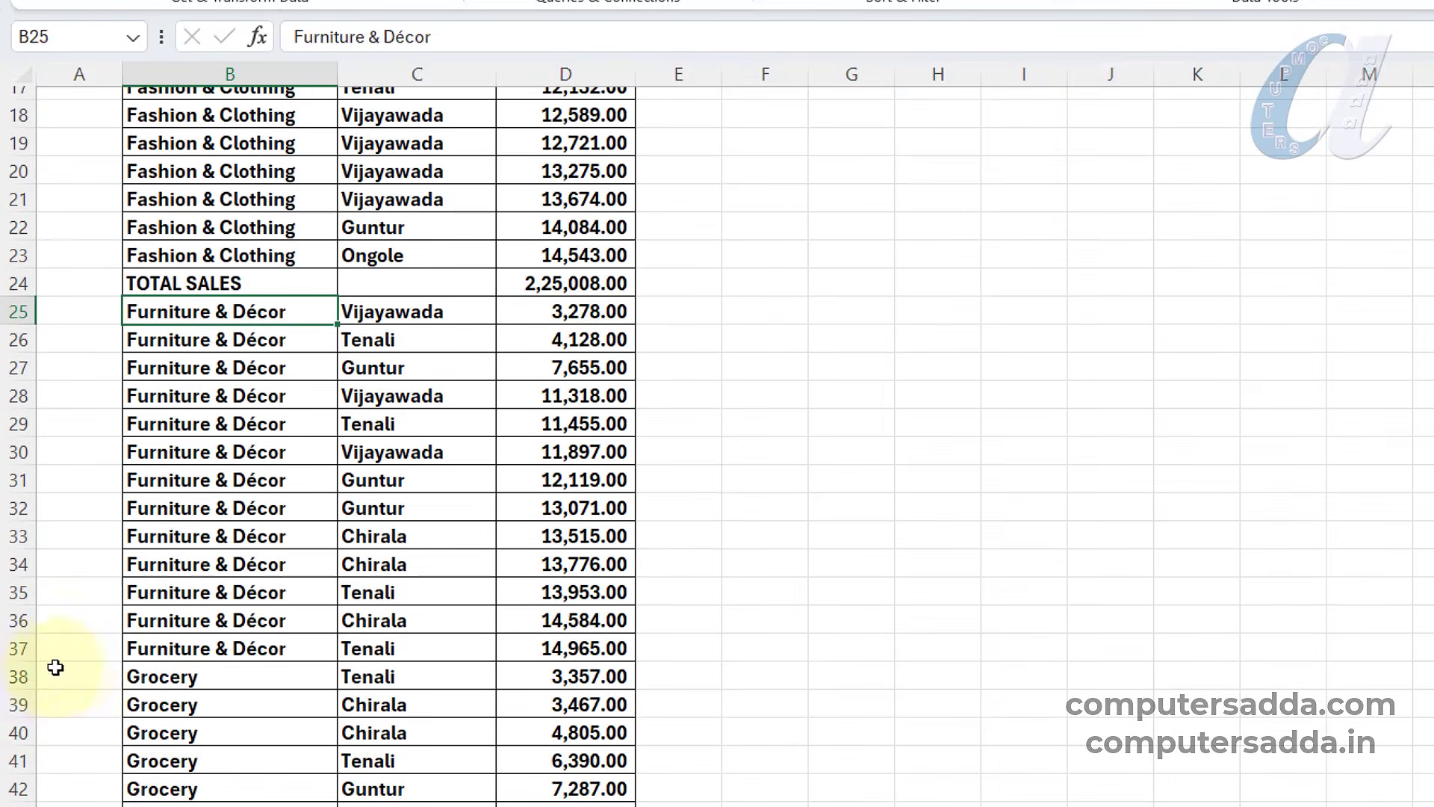
right_click(19, 676)
left_click(17, 676)
right_click(17, 676)
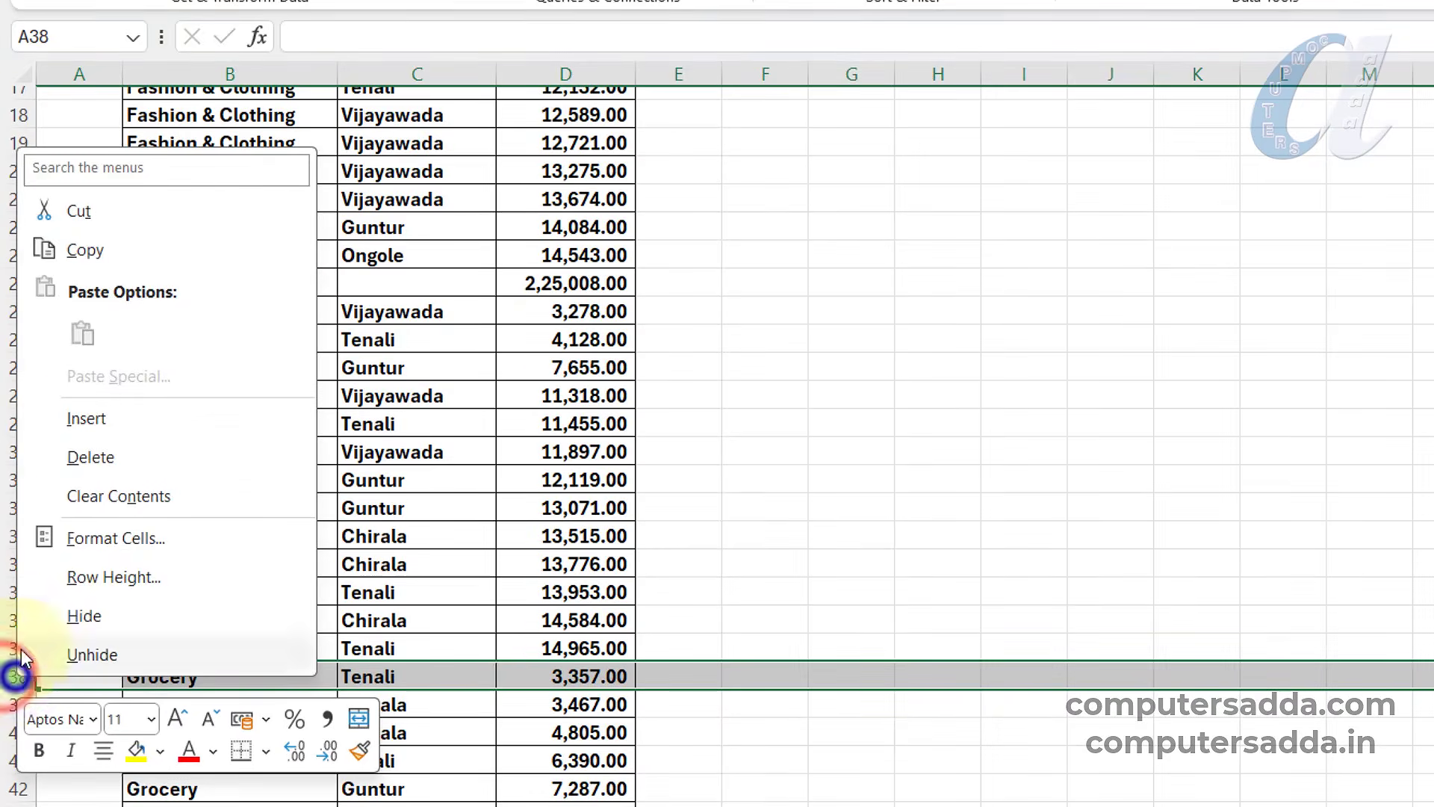
left_click(104, 415)
left_click(209, 675)
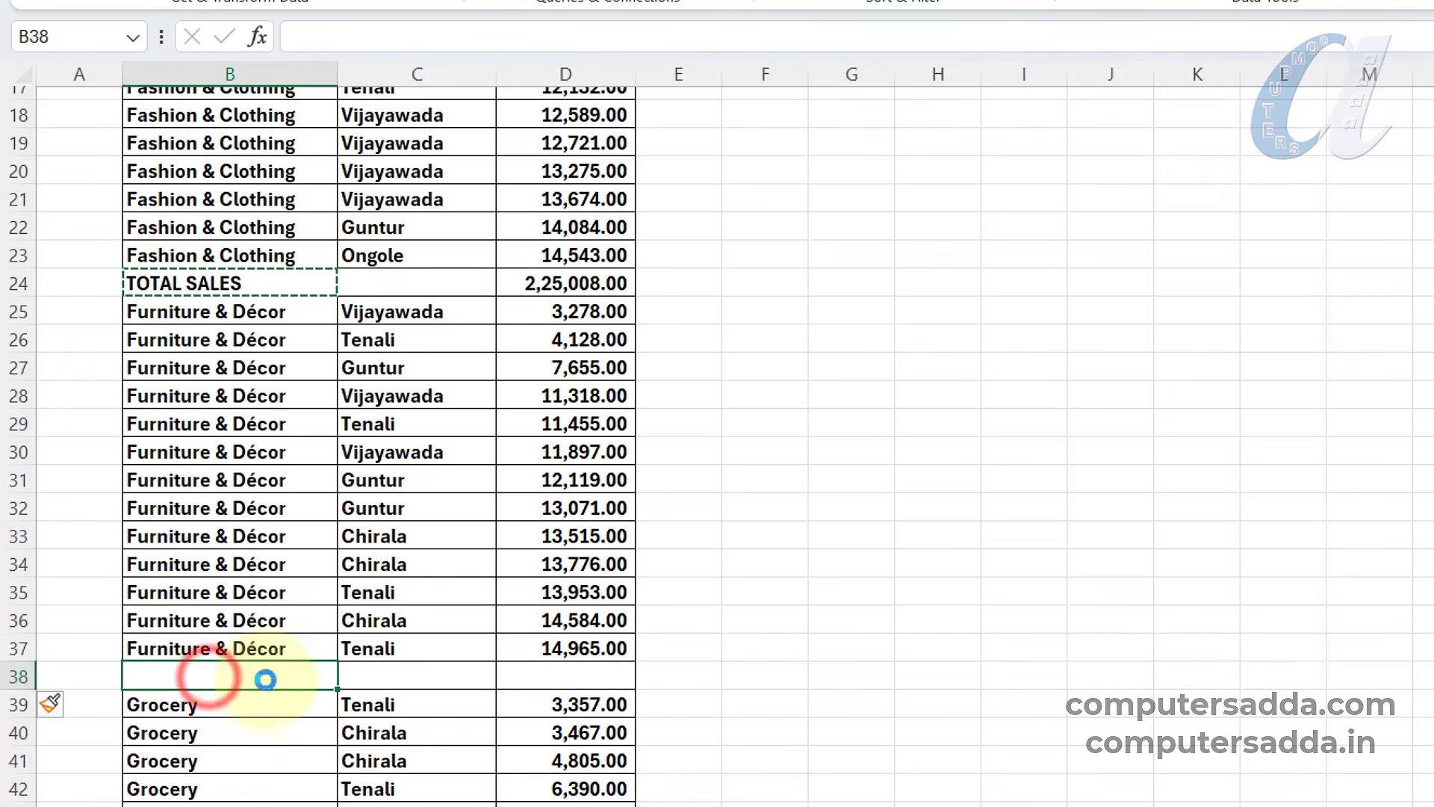
type("TOTAL SALES")
left_click(575, 675)
type("=SUM")
key("Escape")
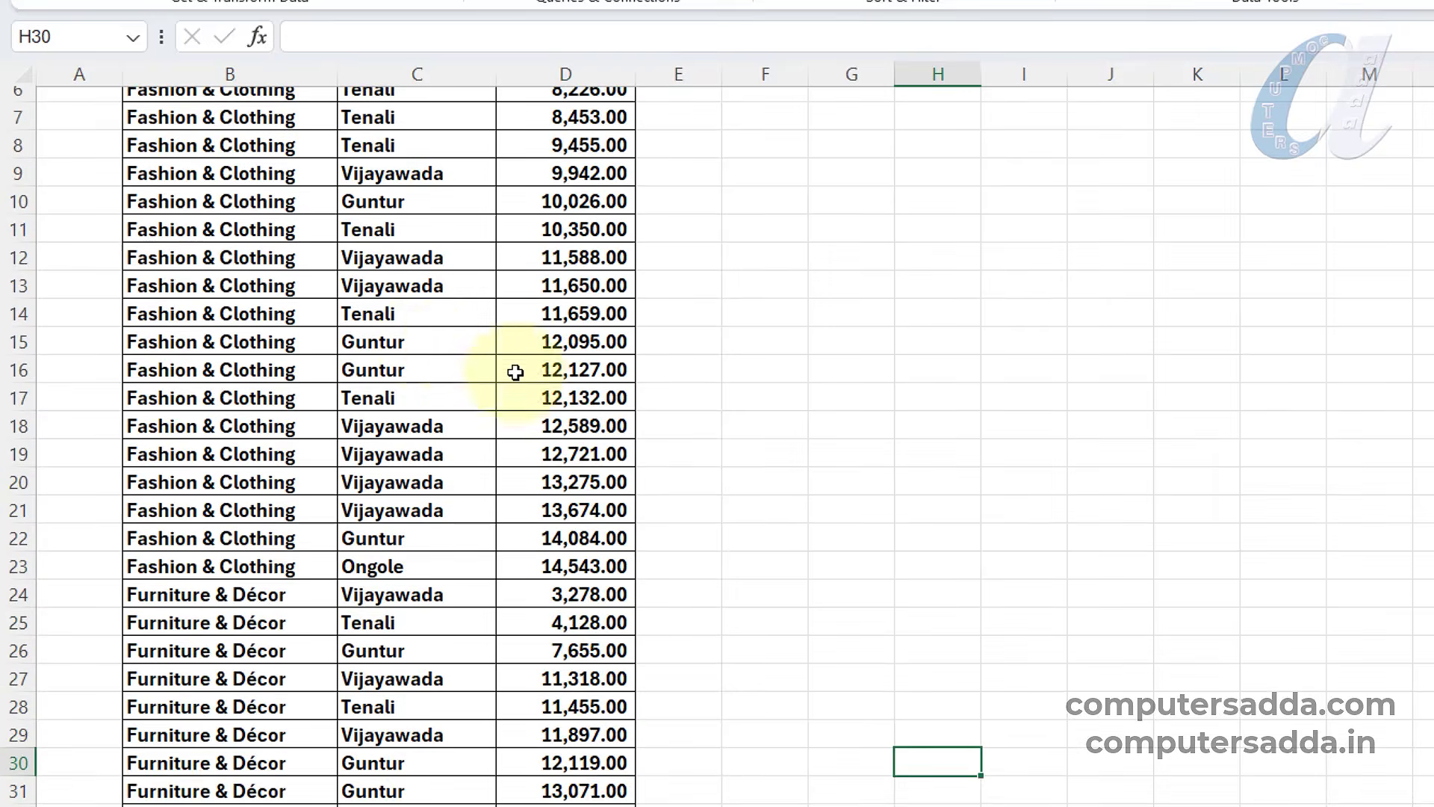
- Start a Subtotal on the whole Sheet5 table, calculated at each change in Product Category
scroll(424, 336, "up", 2)
scroll(361, 288, "down", 4)
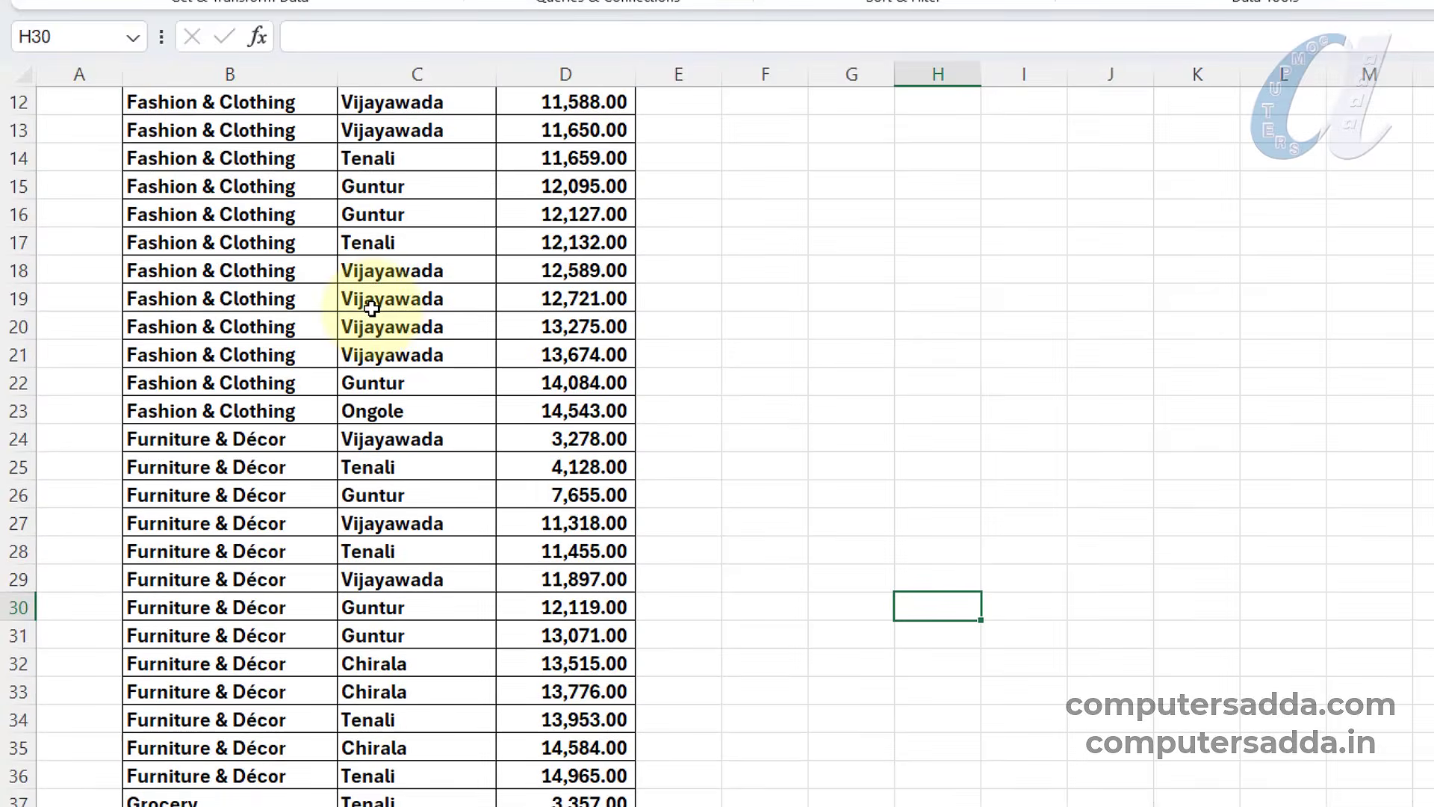
scroll(334, 362, "up", 4)
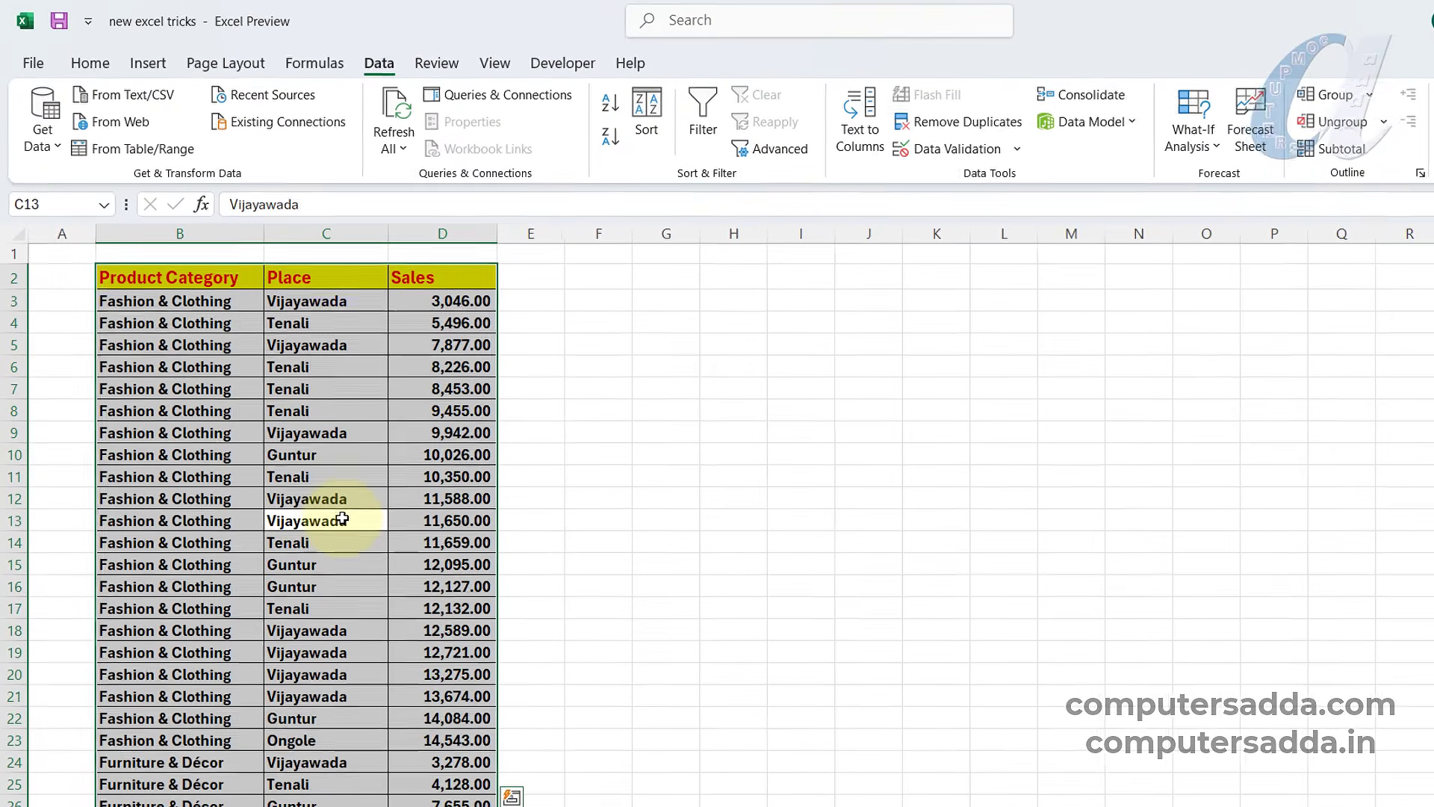
key("ctrl+a")
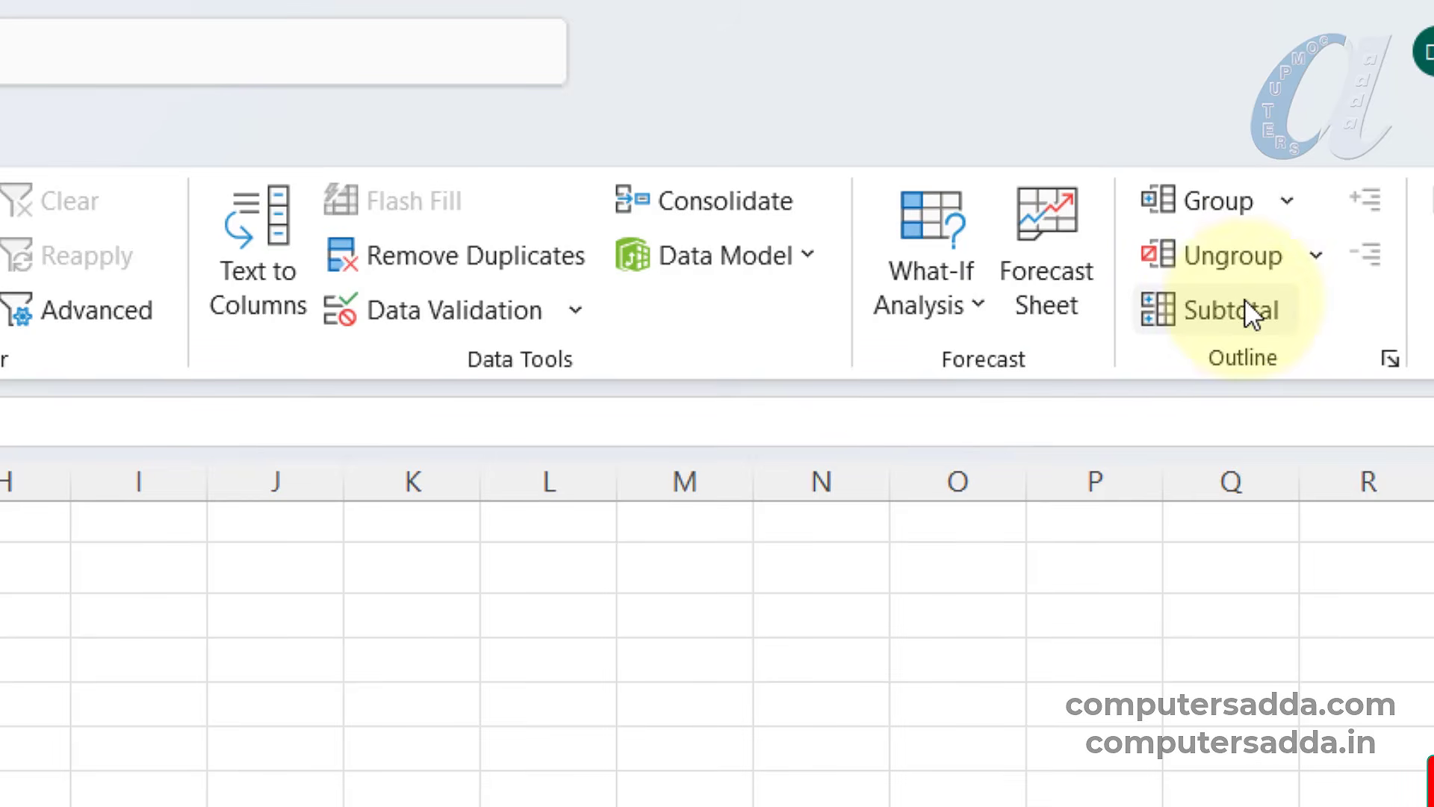
left_click(1236, 312)
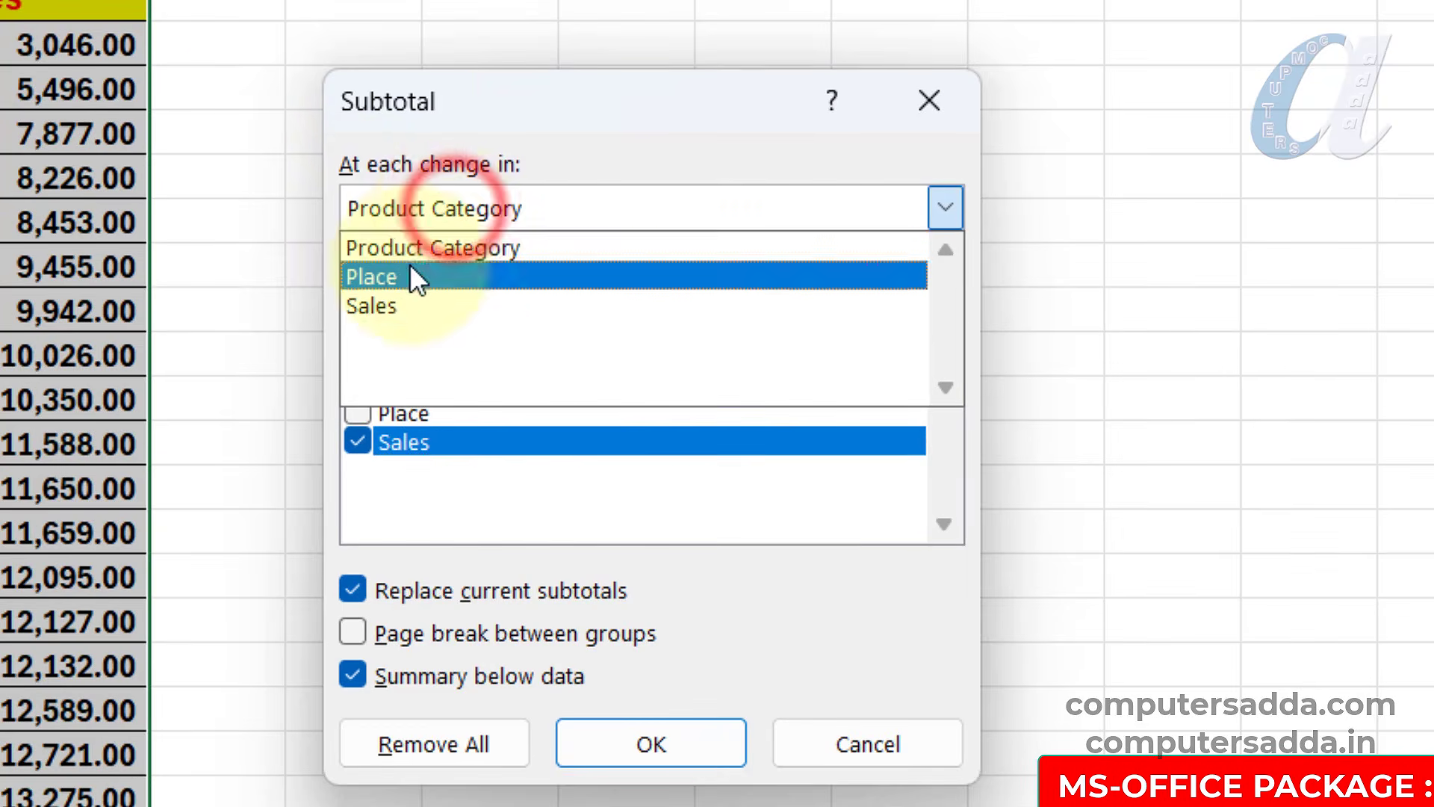
left_click(423, 248)
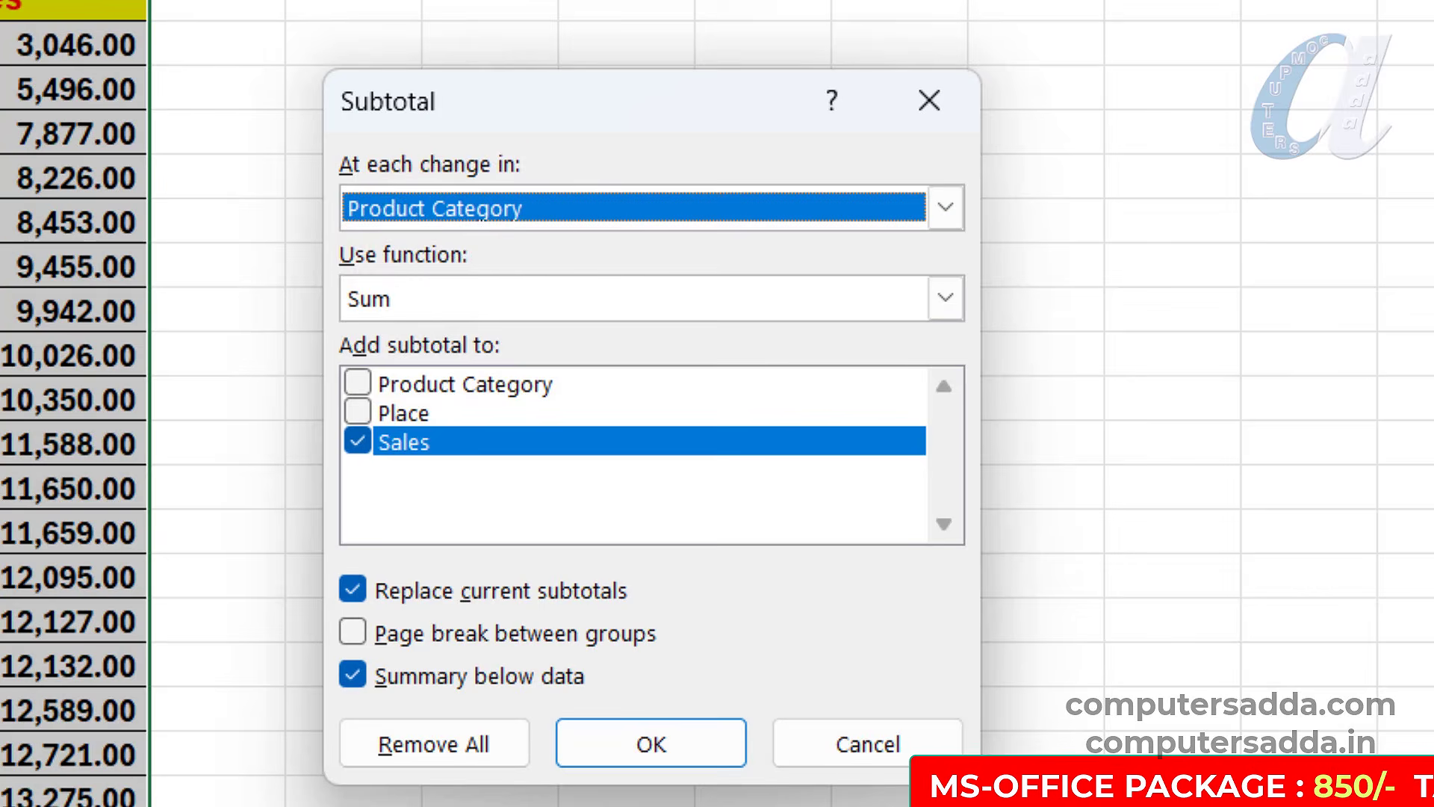
left_click(493, 214)
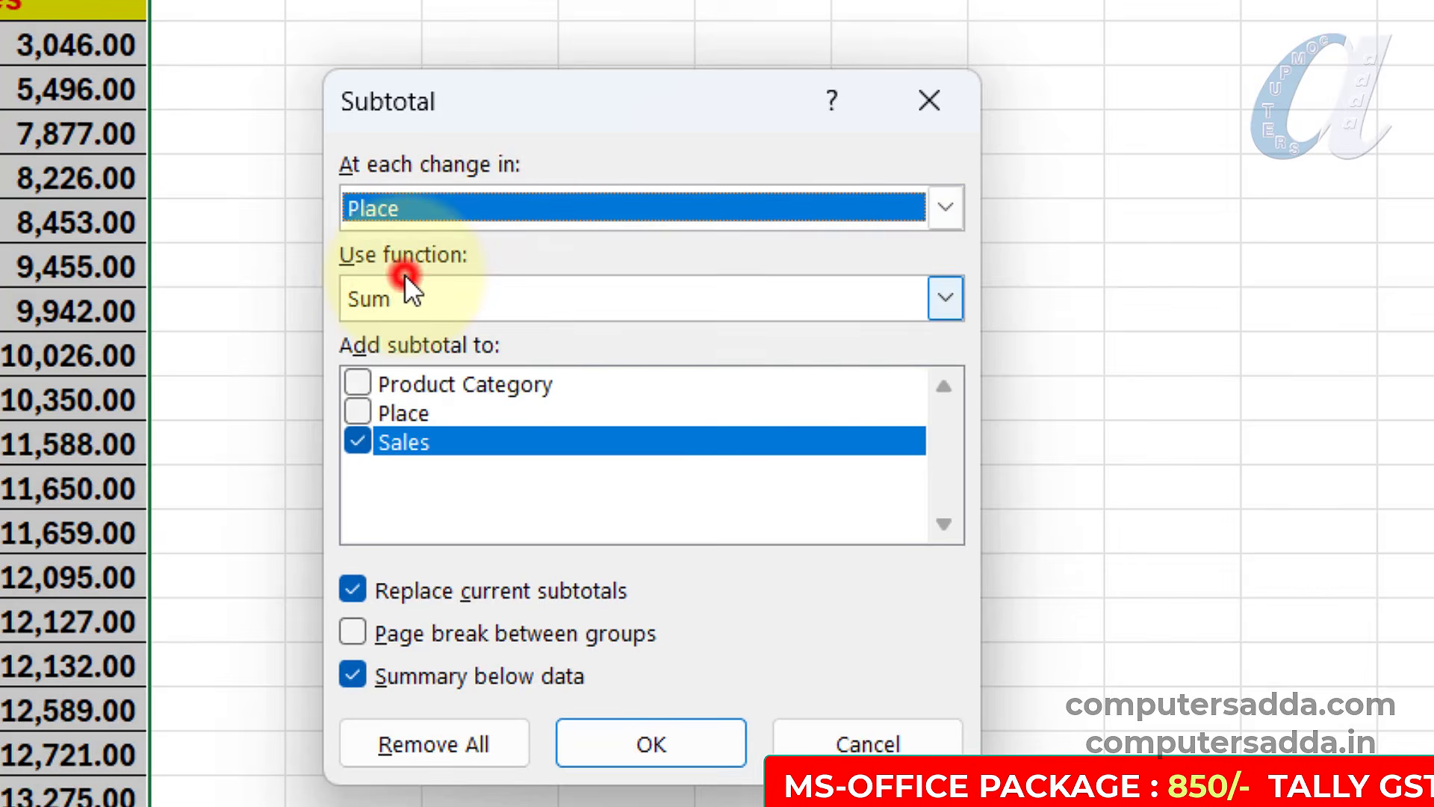
left_click(405, 276)
left_click(442, 206)
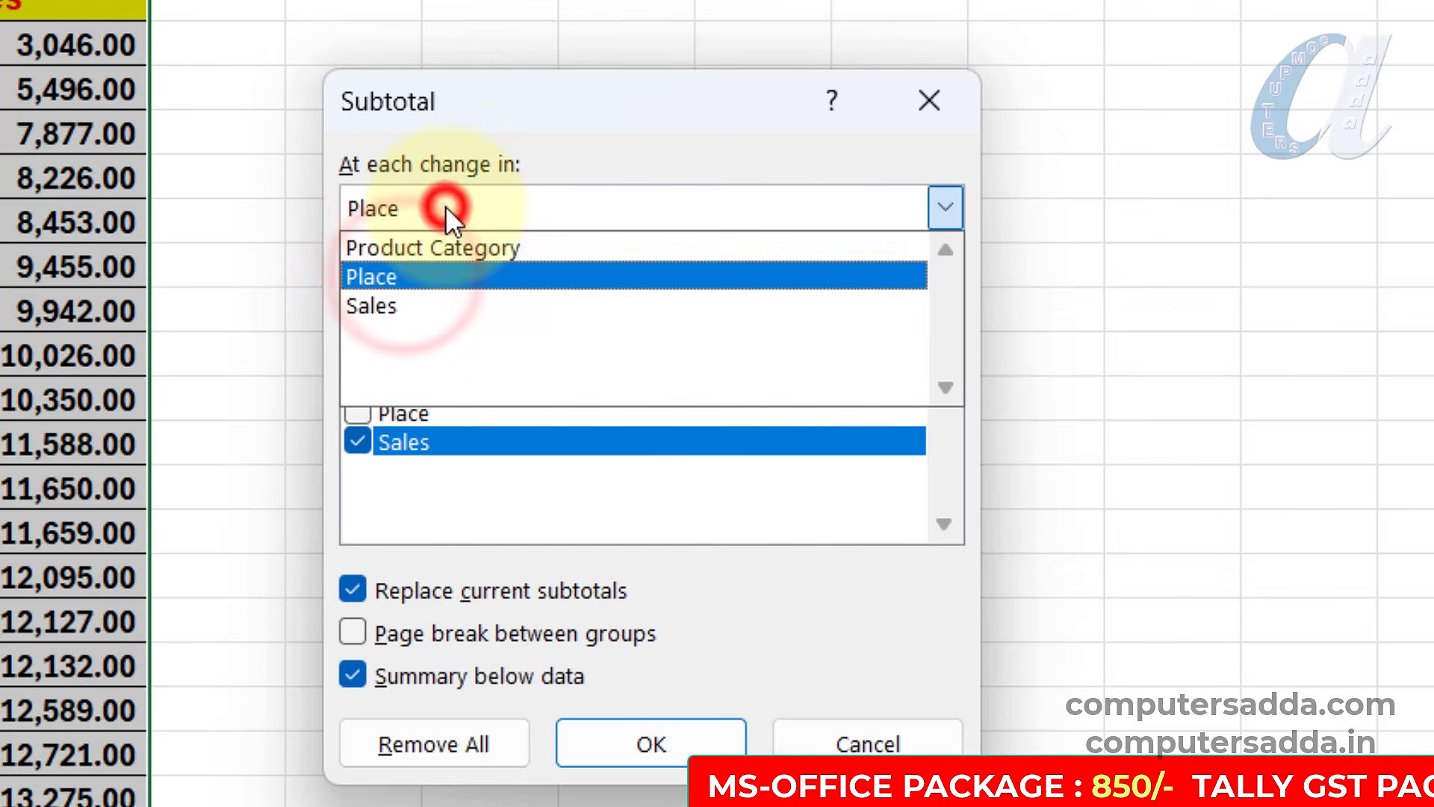
left_click(433, 248)
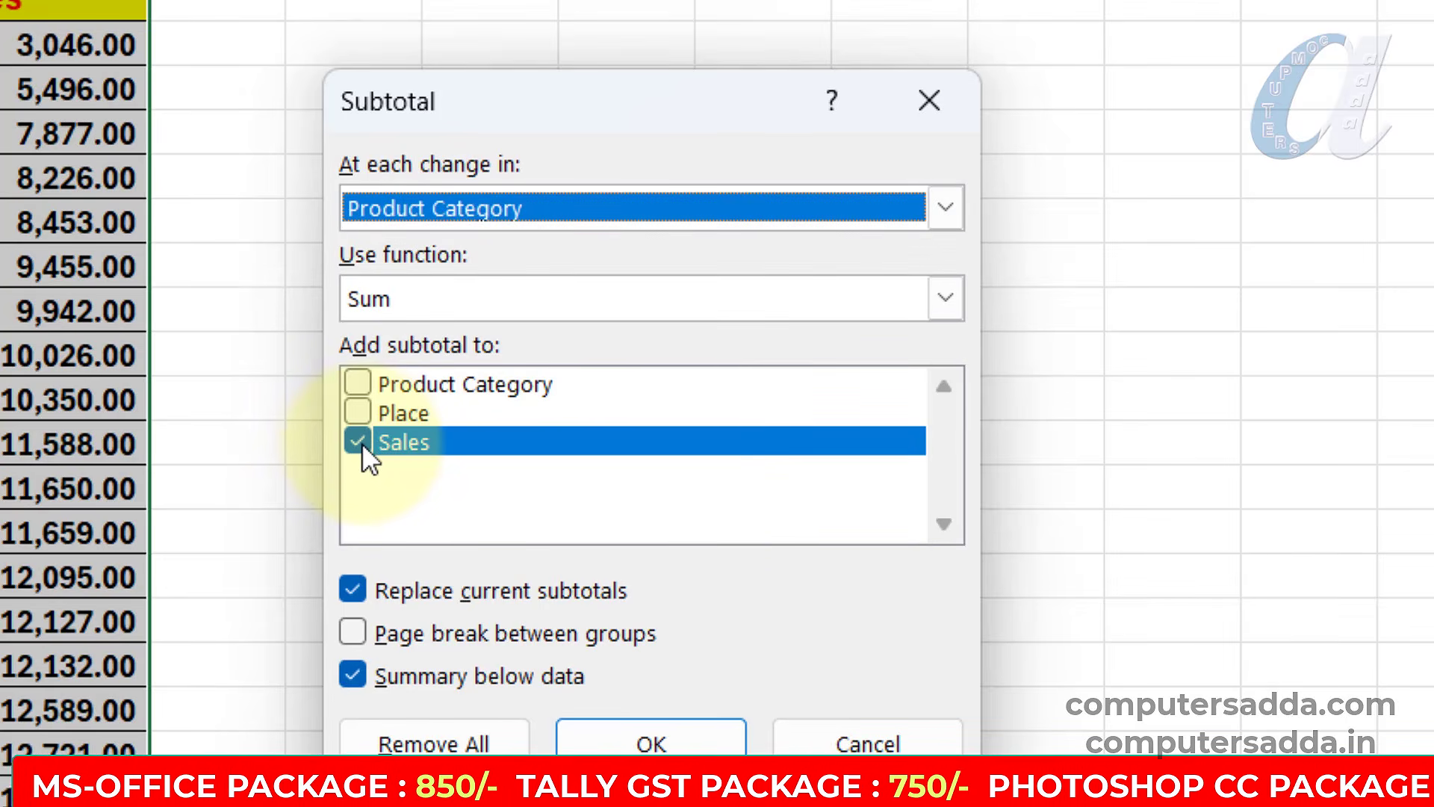
- Apply the subtotals with the Sum function on Sales and autofit column B to its contents
left_click(401, 301)
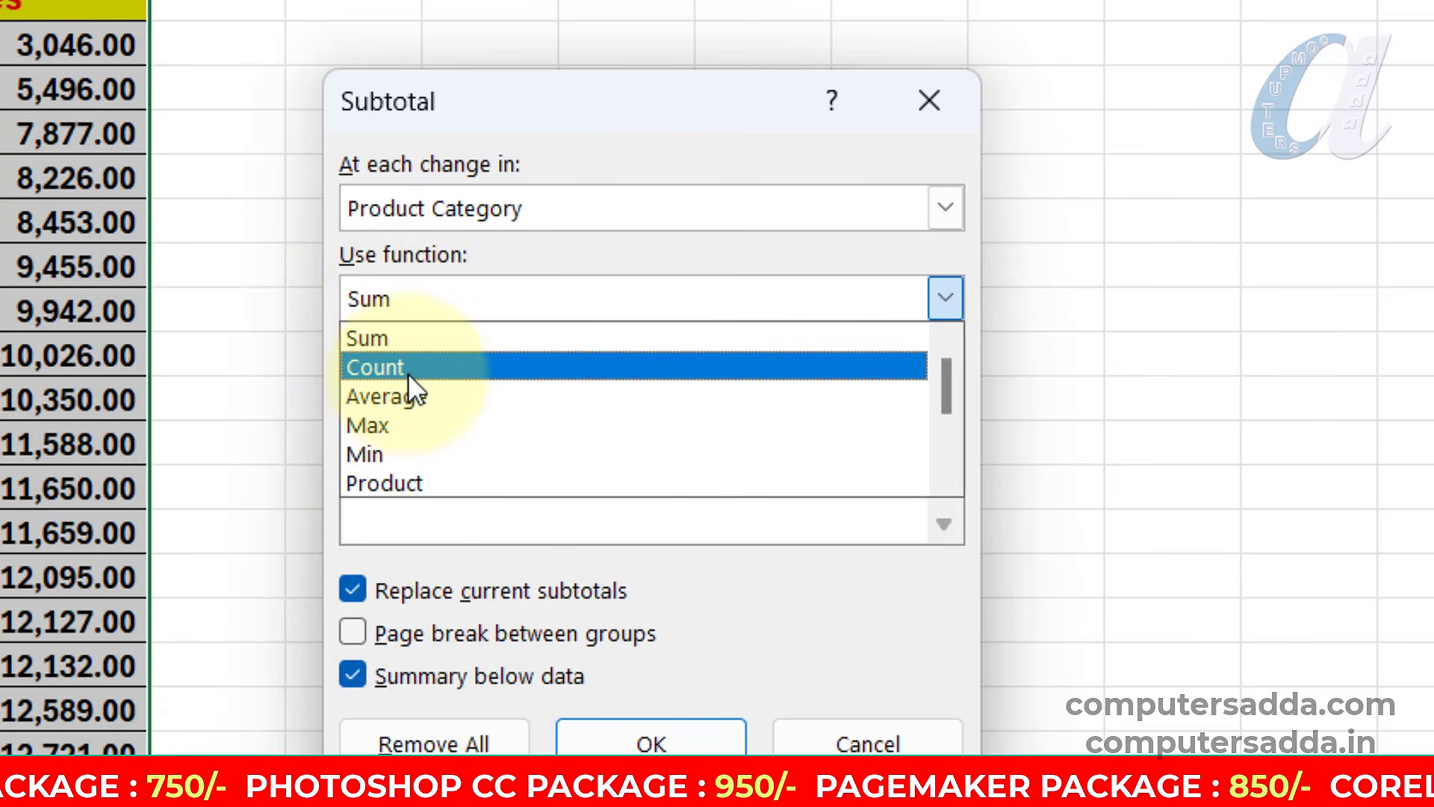
left_click(411, 338)
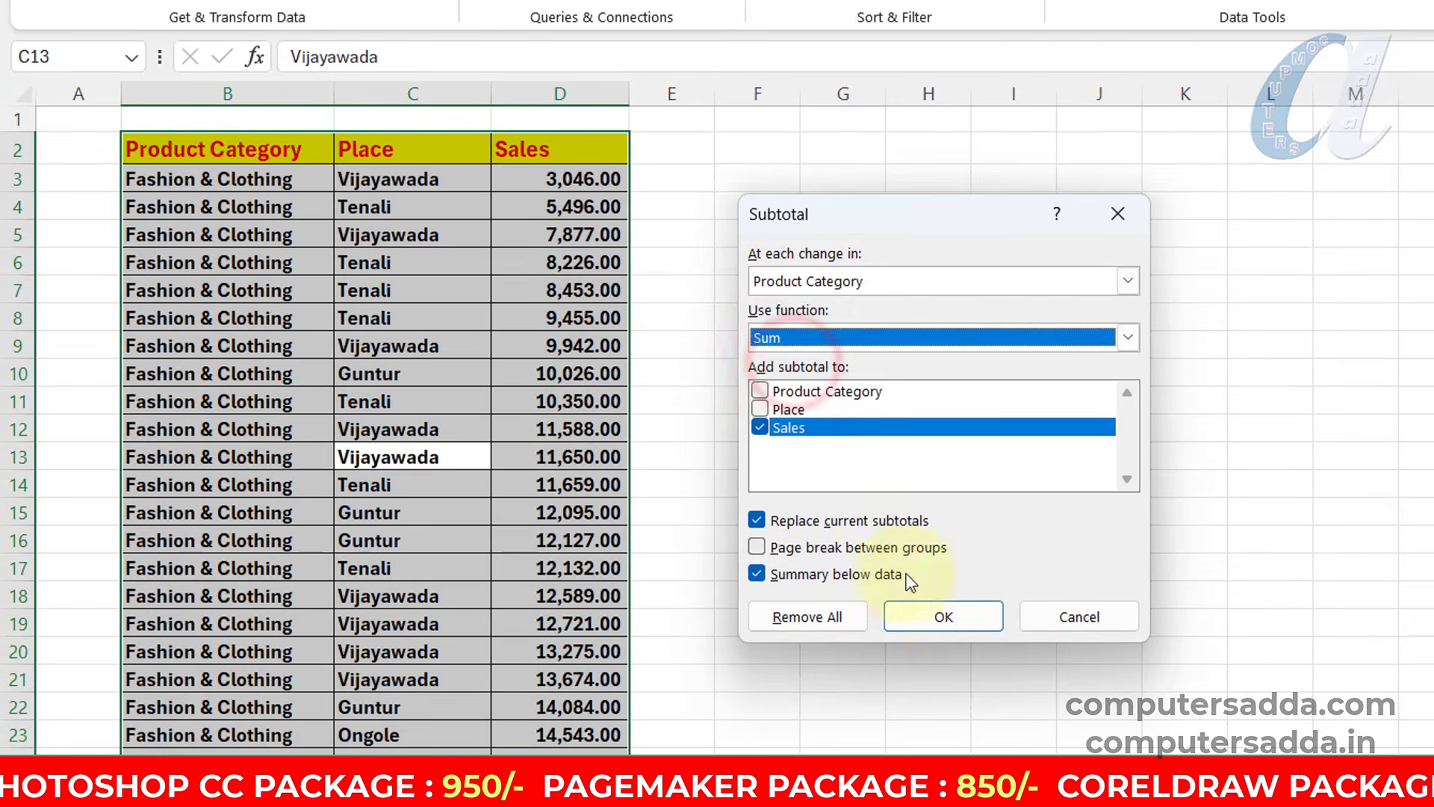
left_click(675, 733)
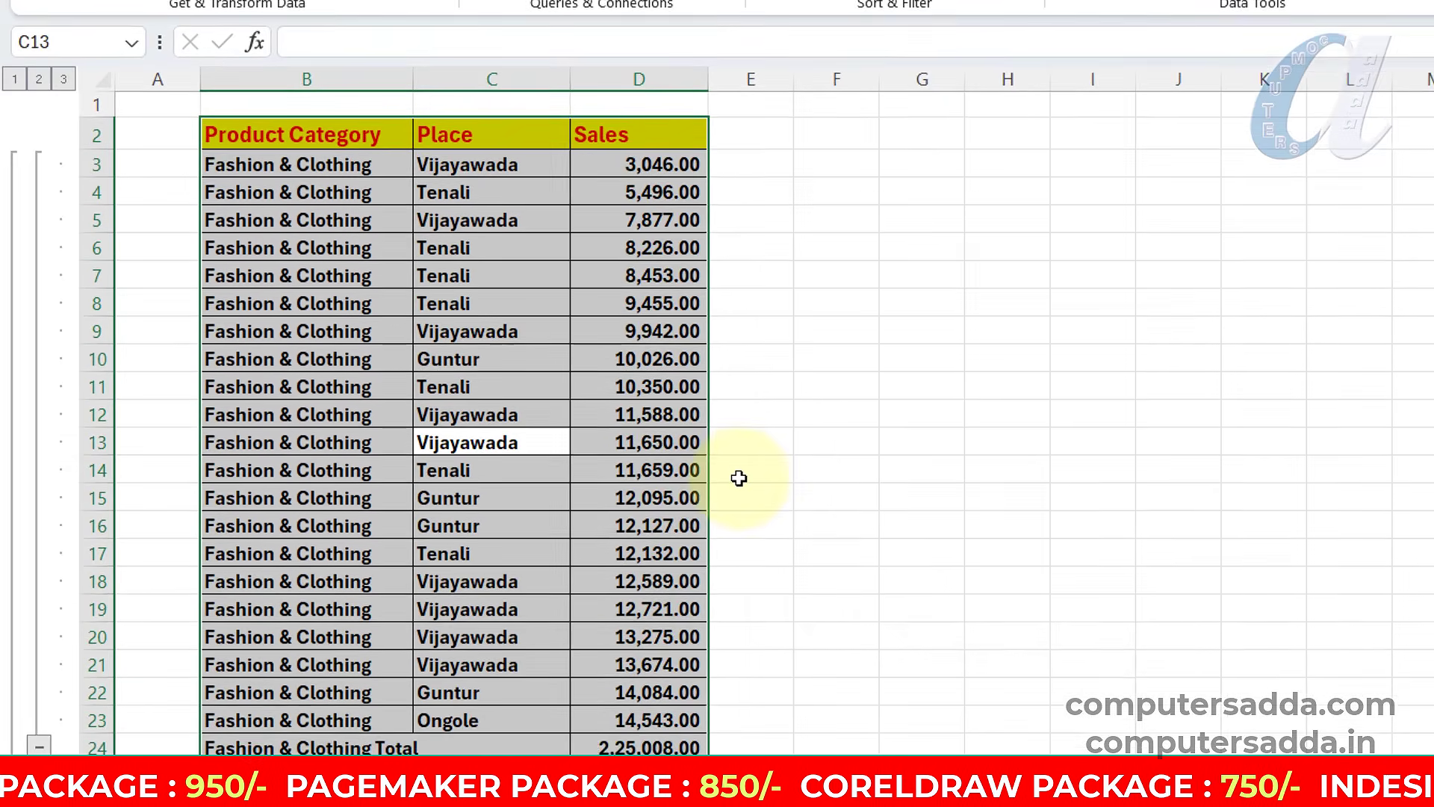
scroll(737, 471, "down", 2)
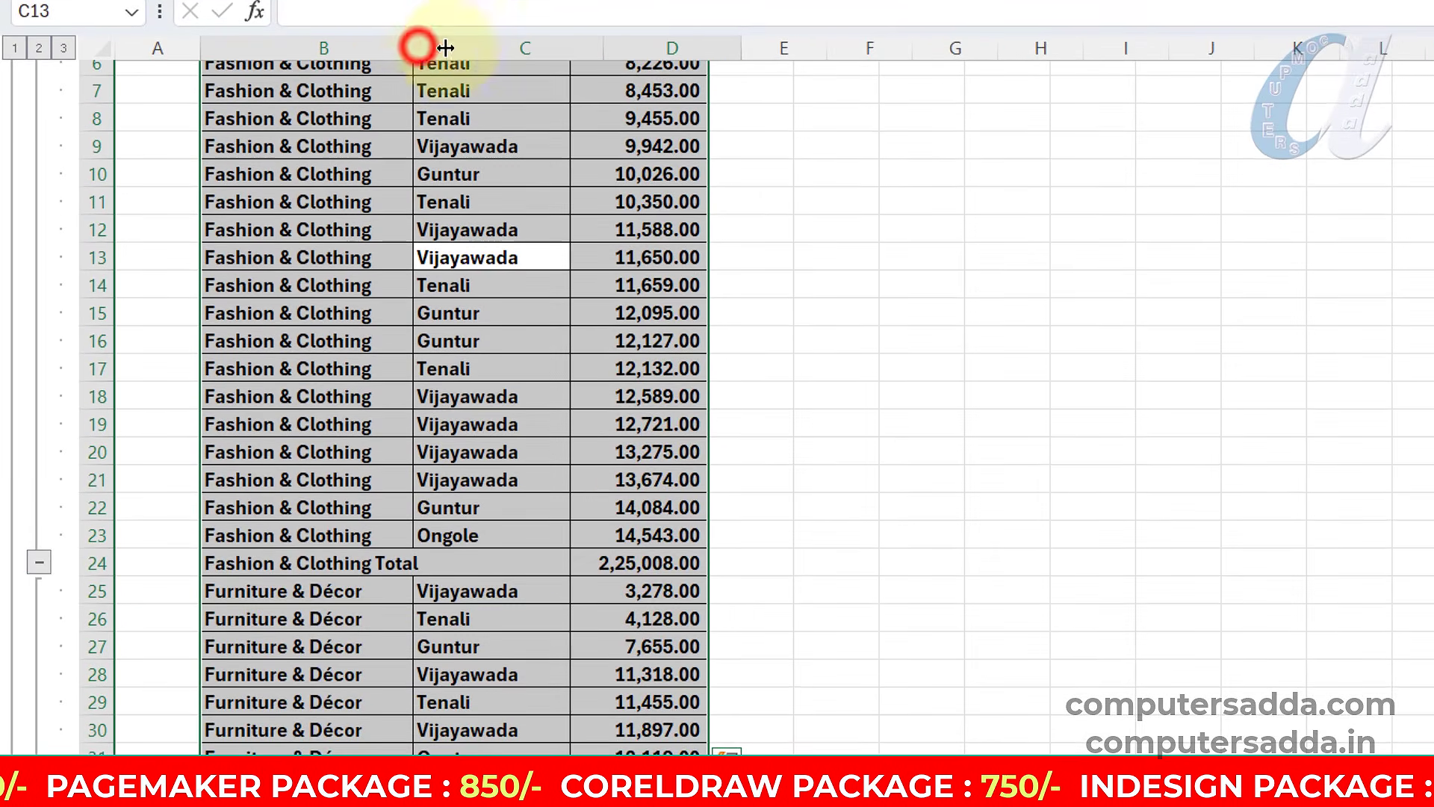
double_click(415, 46)
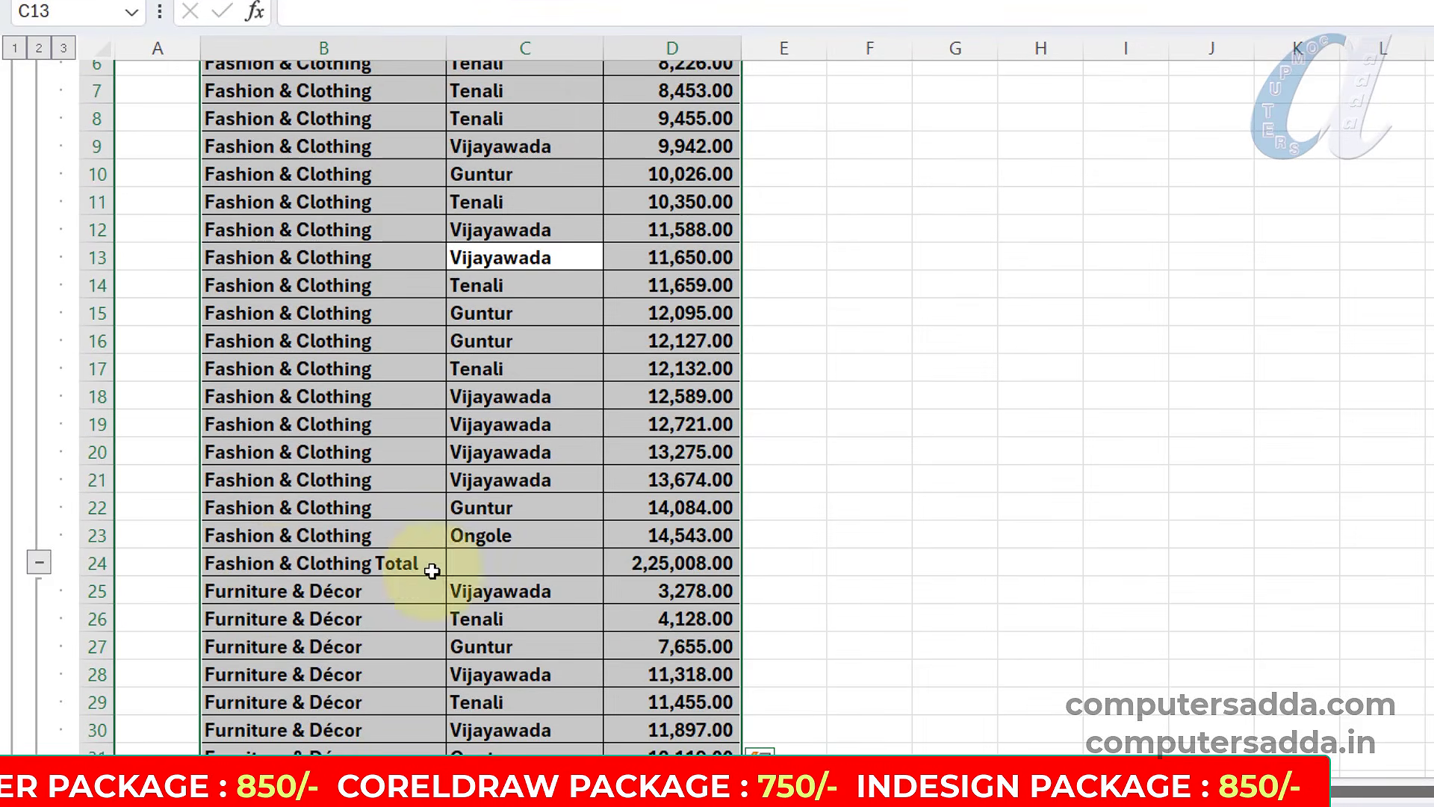
- Examine the subtotal formula in D24, the other category totals and the Grand Total row
left_click(672, 563)
scroll(620, 523, "down", 5)
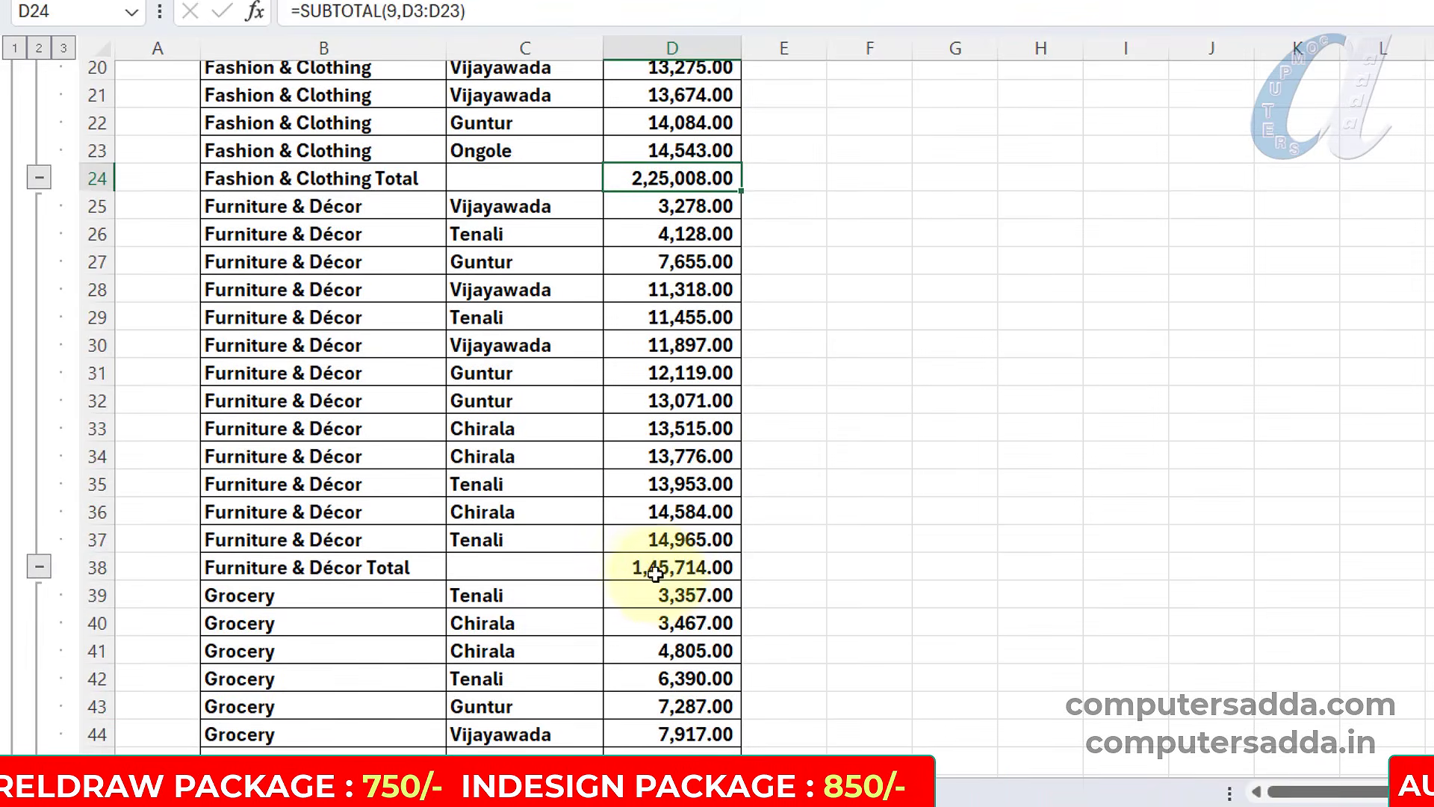
scroll(657, 590, "down", 5)
scroll(661, 640, "down", 10)
left_click(672, 662)
left_click_drag(336, 699, 695, 700)
scroll(537, 482, "up", 4)
scroll(537, 482, "up", 18)
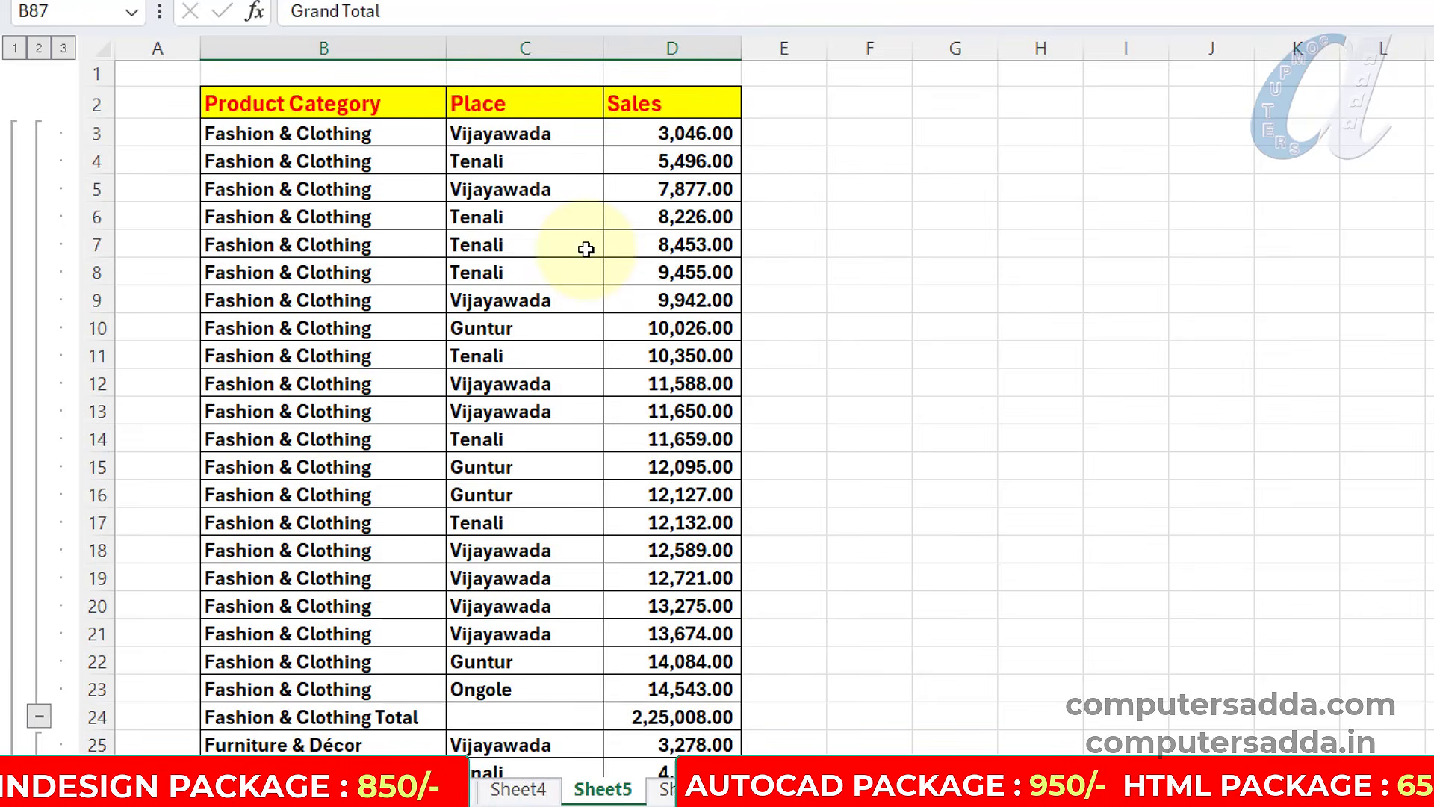
- Undo the column B width change and the Product Category subtotals
left_click_drag(538, 135, 534, 678)
key("ctrl+z")
key("ctrl+z")
- Sort the Sheet5 table by Place on cell values from A to Z and check the grouped places
left_click(414, 329)
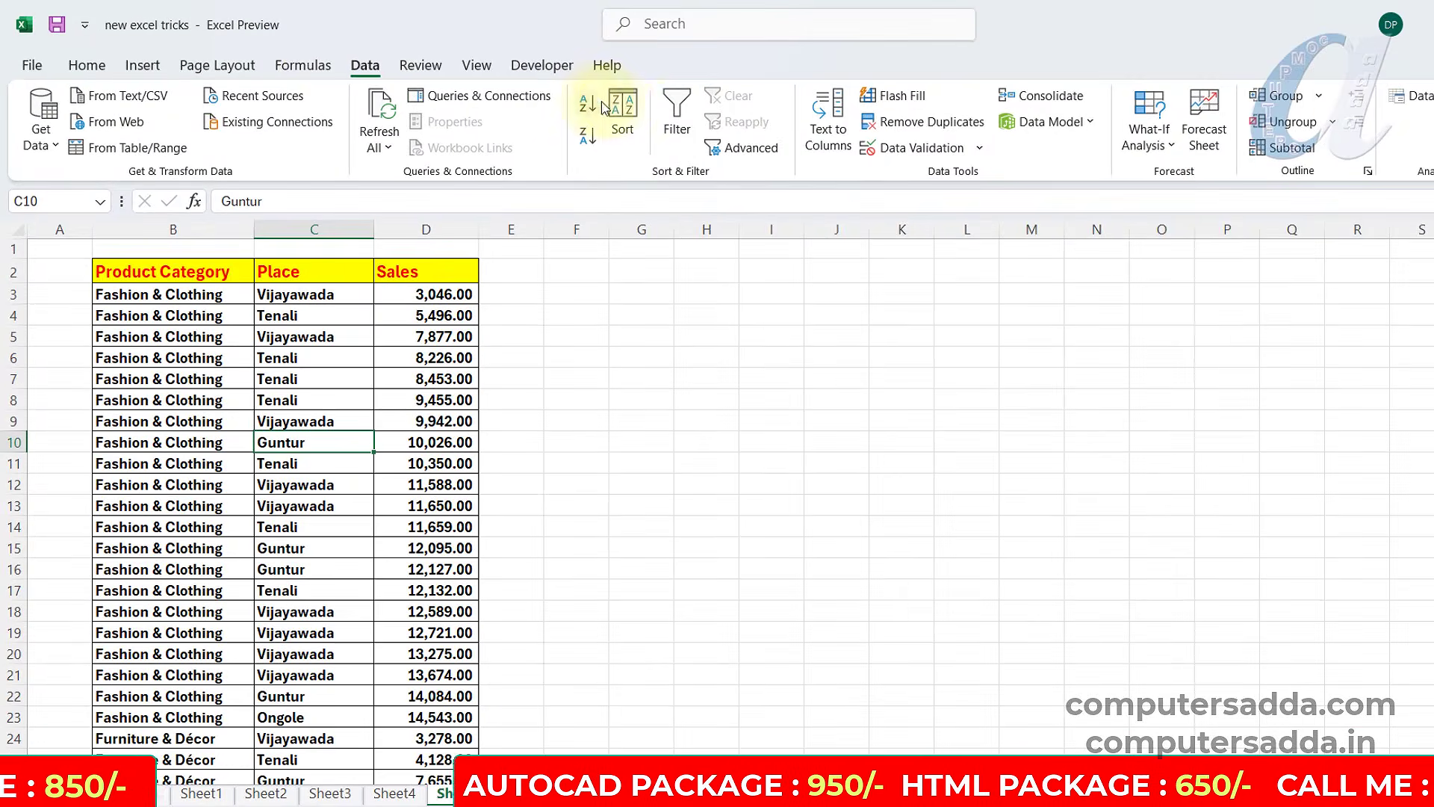
left_click(619, 104)
left_click(562, 452)
left_click(491, 485)
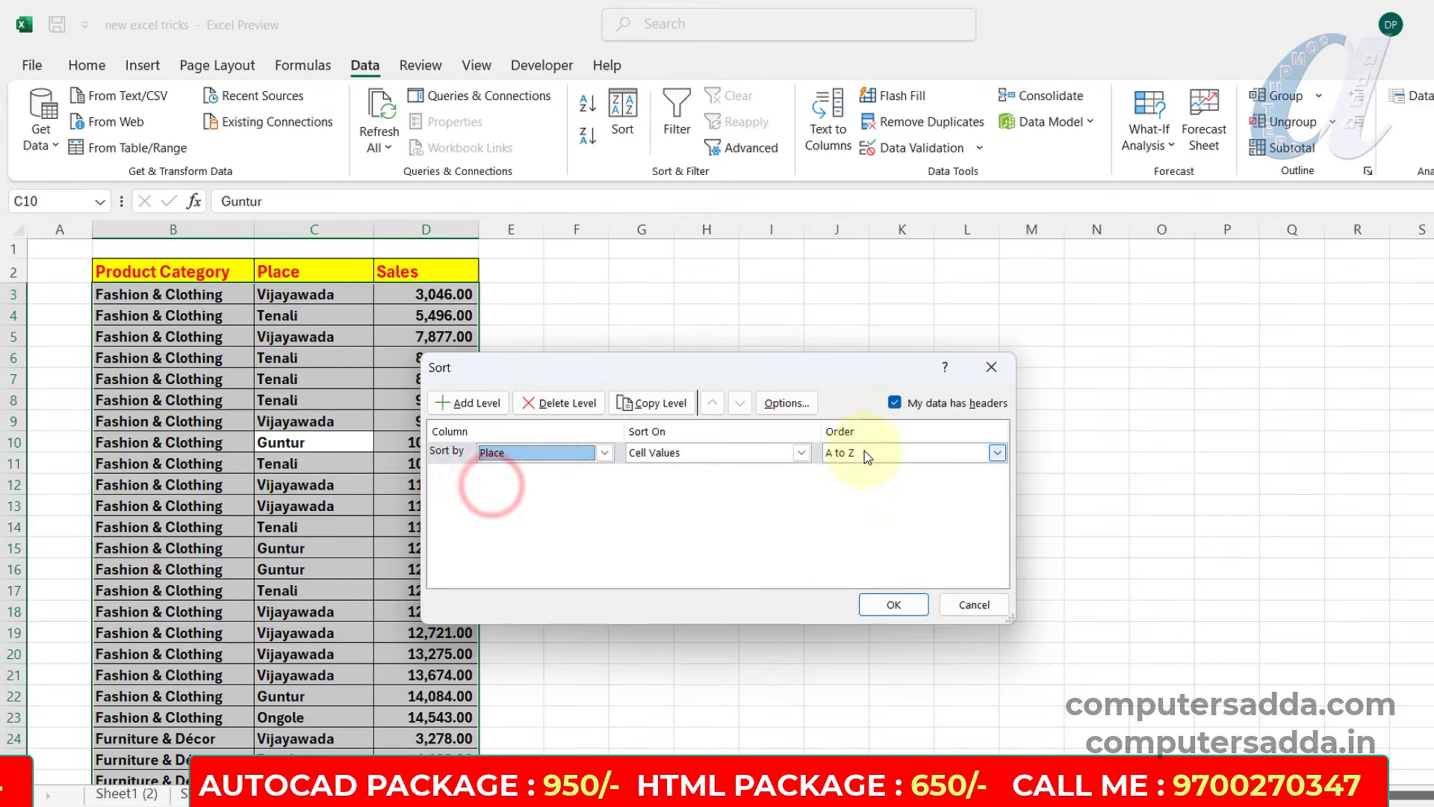
left_click(892, 605)
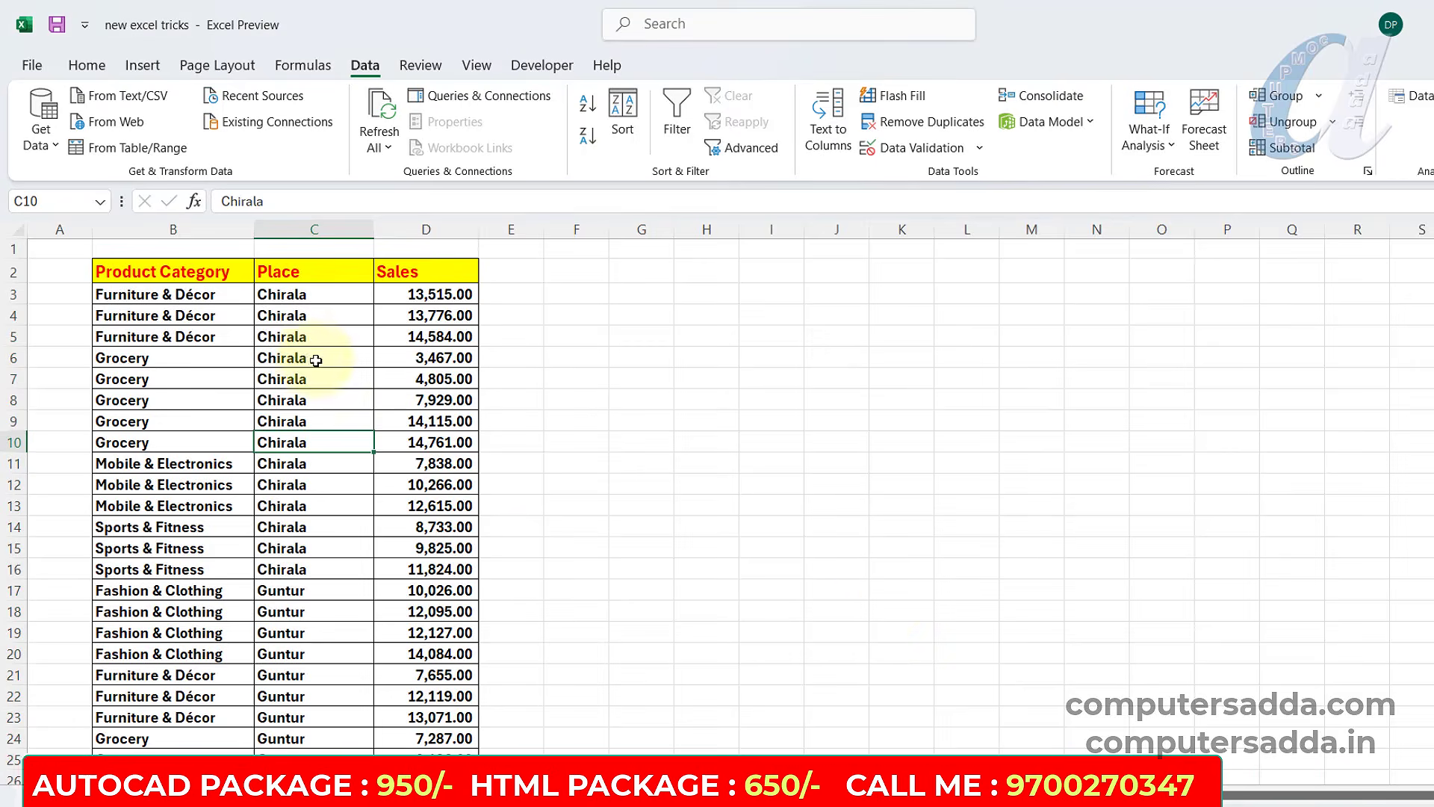
scroll(309, 329, "down", 8)
scroll(310, 369, "up", 5)
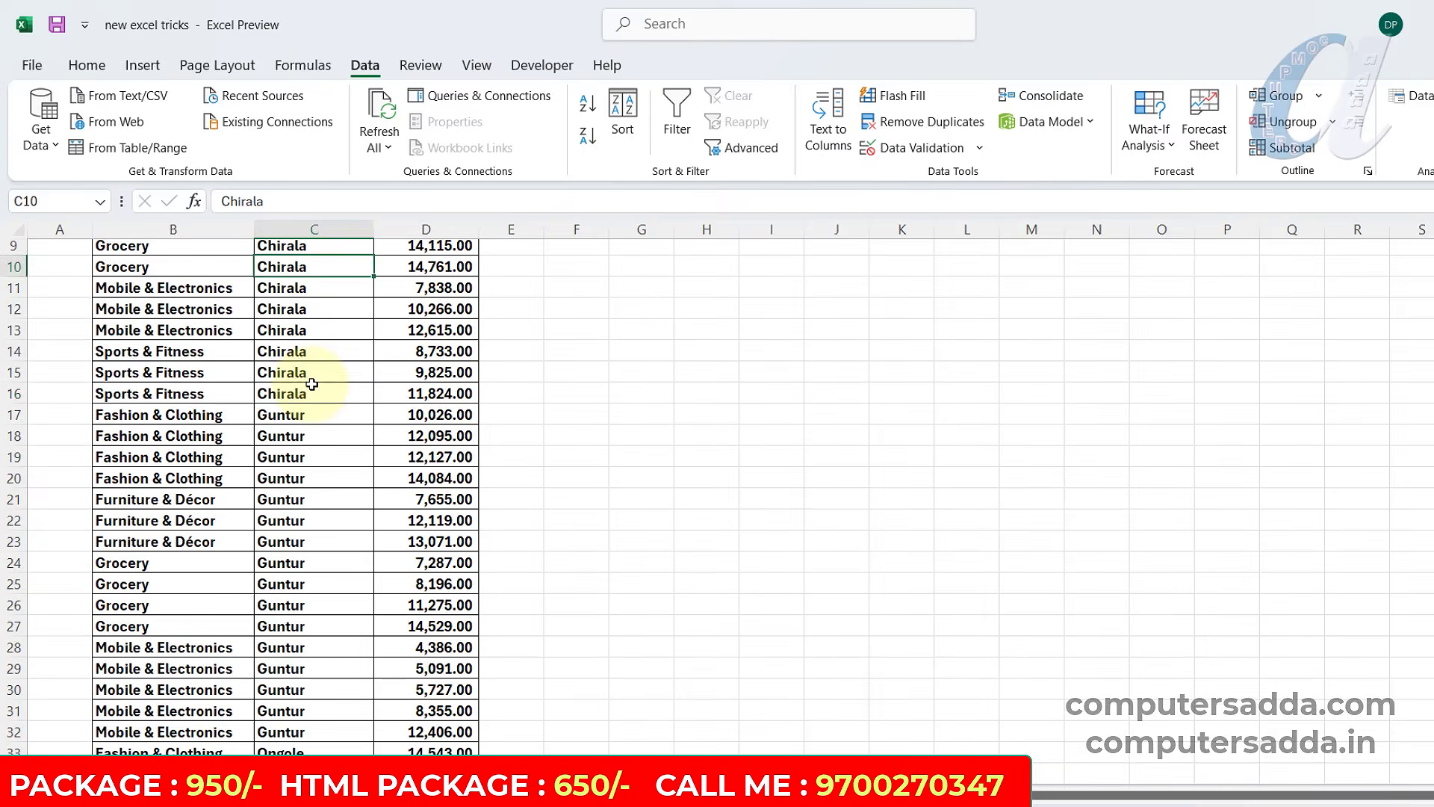
- Subtotal the whole table at each change in Place, using Sum on the Sales column
left_click(310, 384)
key("ctrl+a")
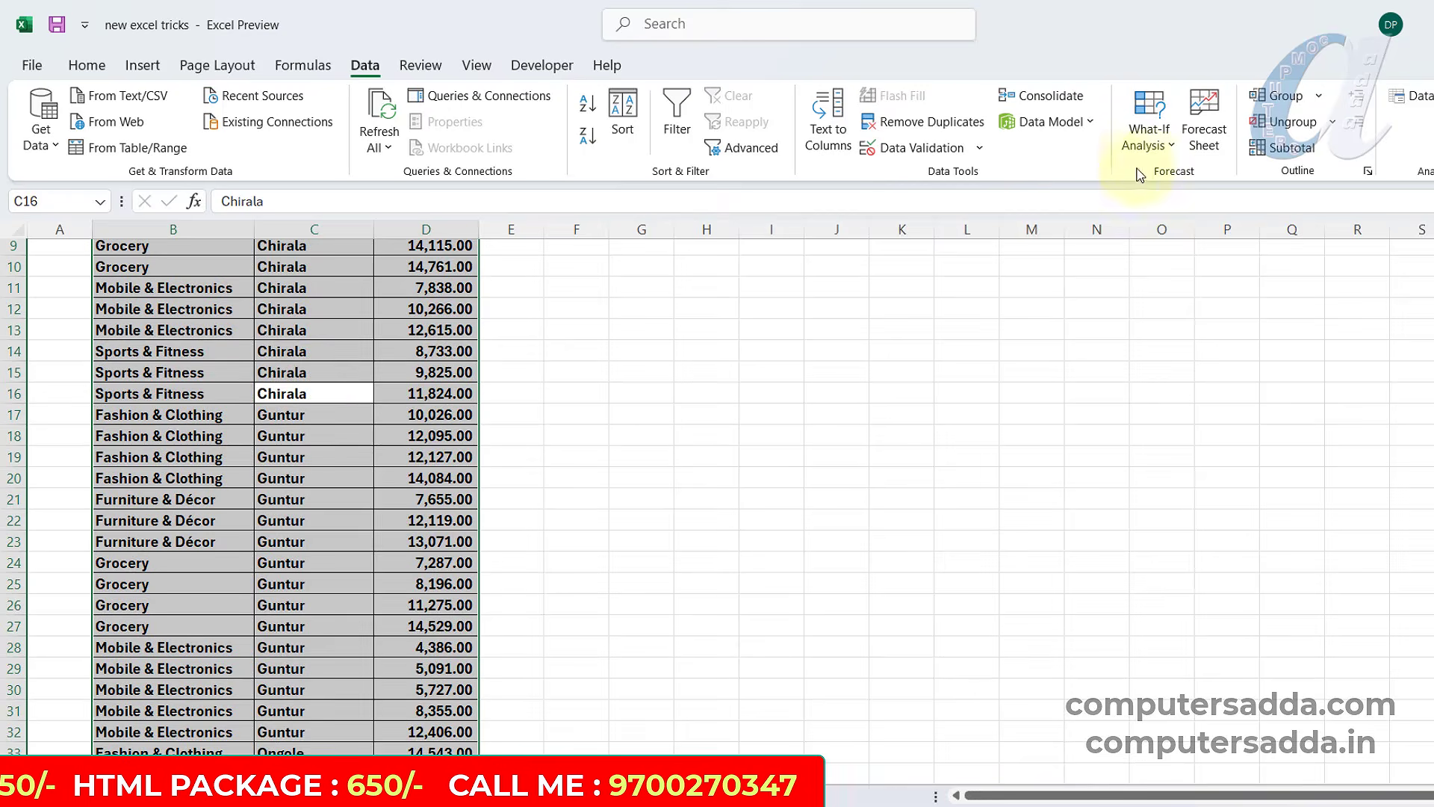
left_click(1299, 151)
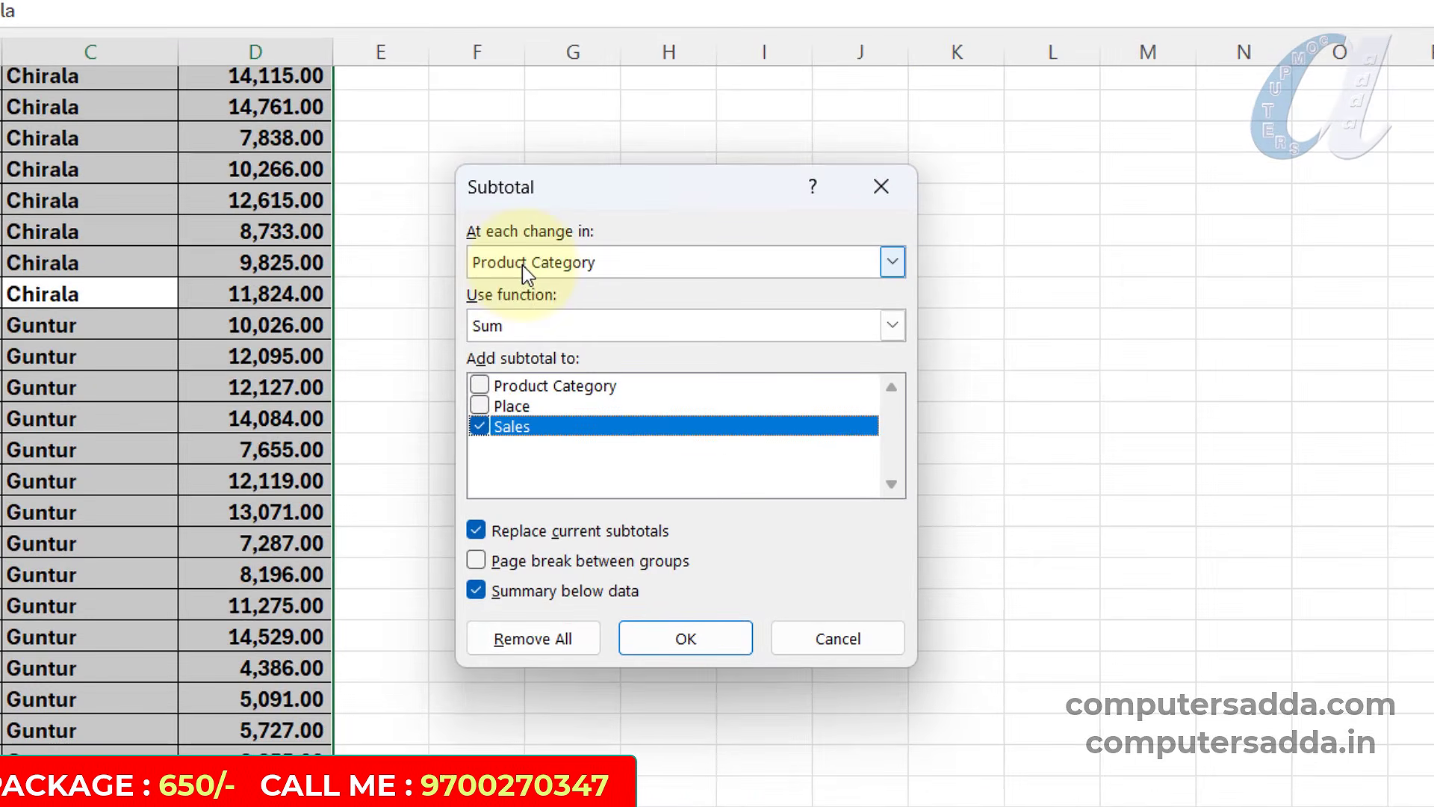
left_click(607, 375)
left_click(499, 312)
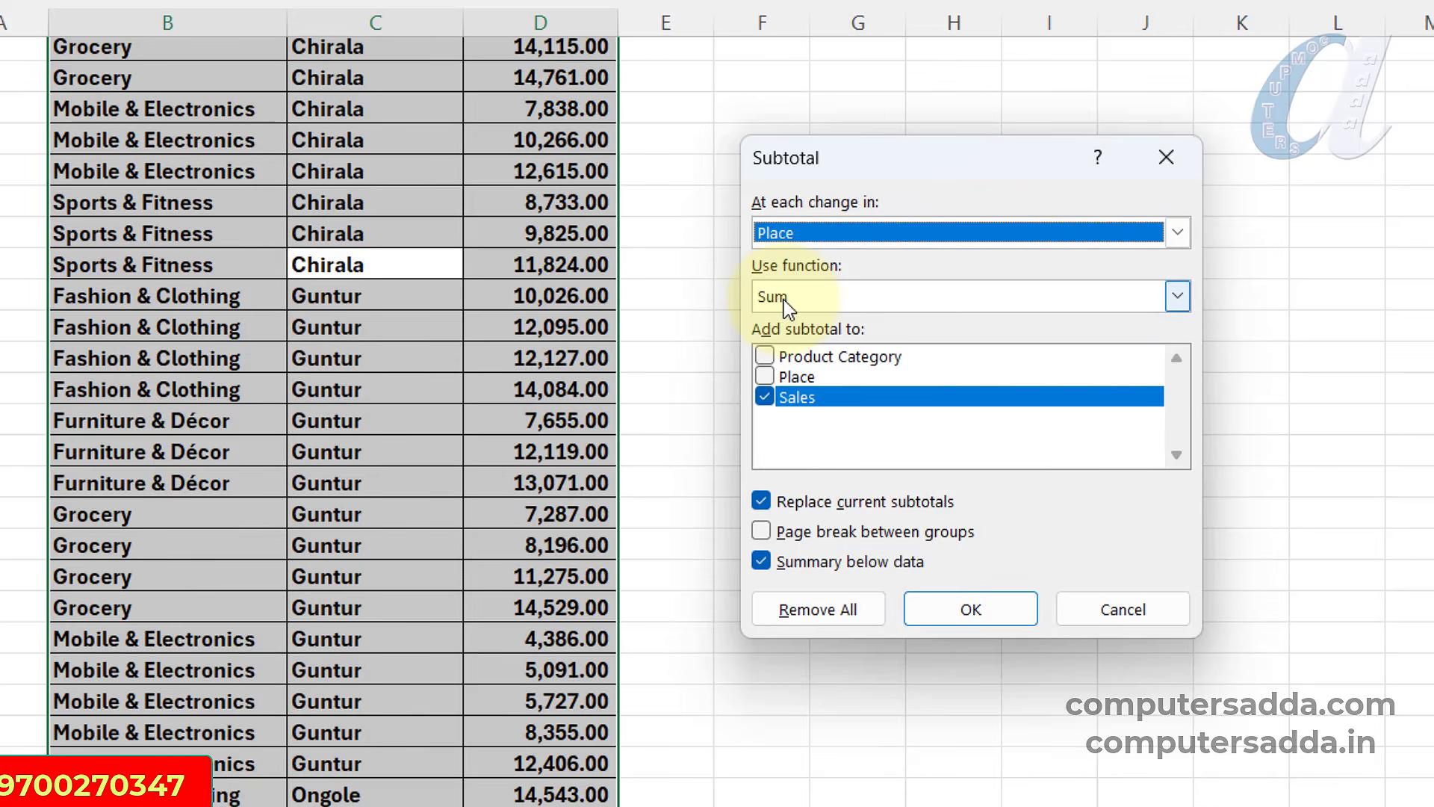
left_click(991, 607)
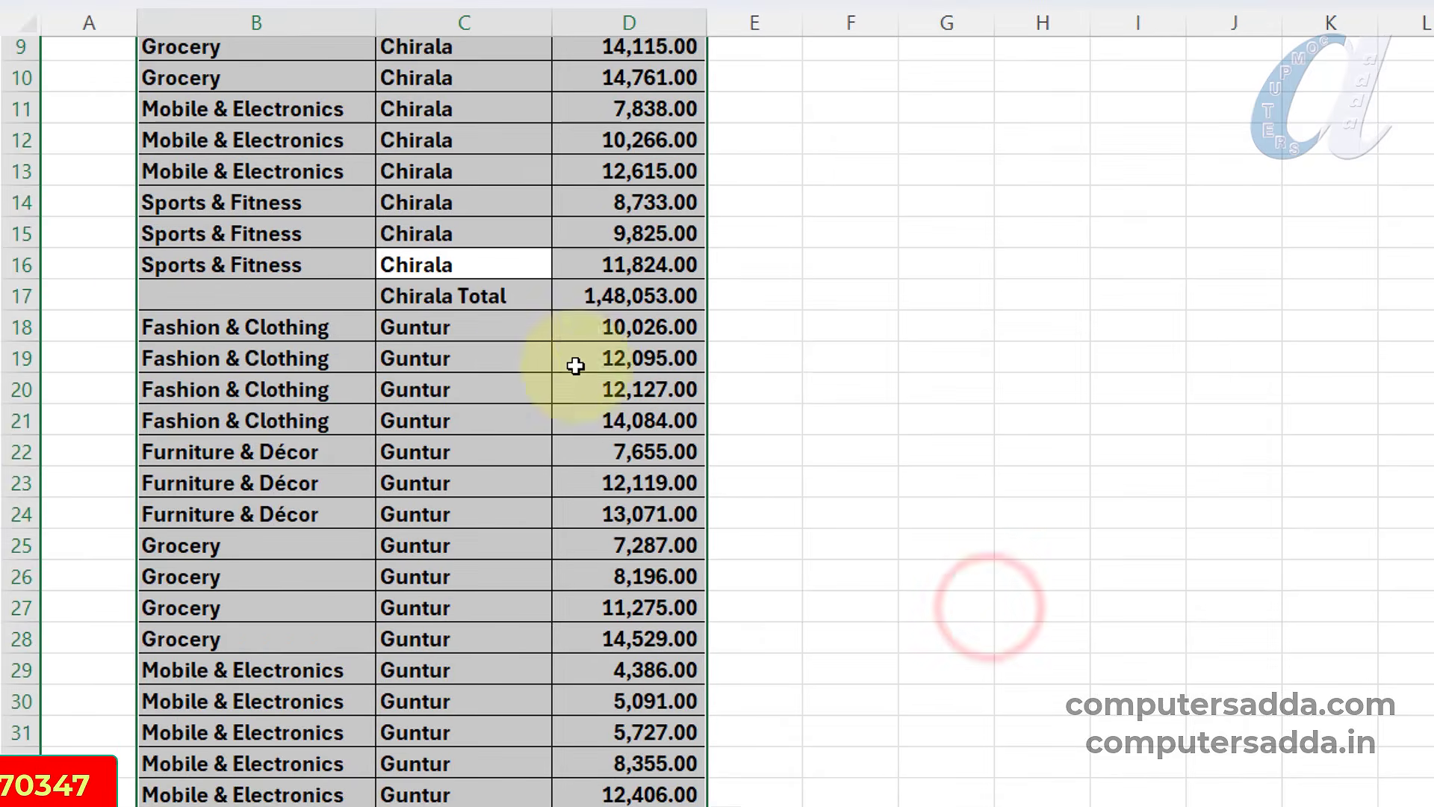
- Examine the sales total rows inserted below each place group
left_click(500, 362)
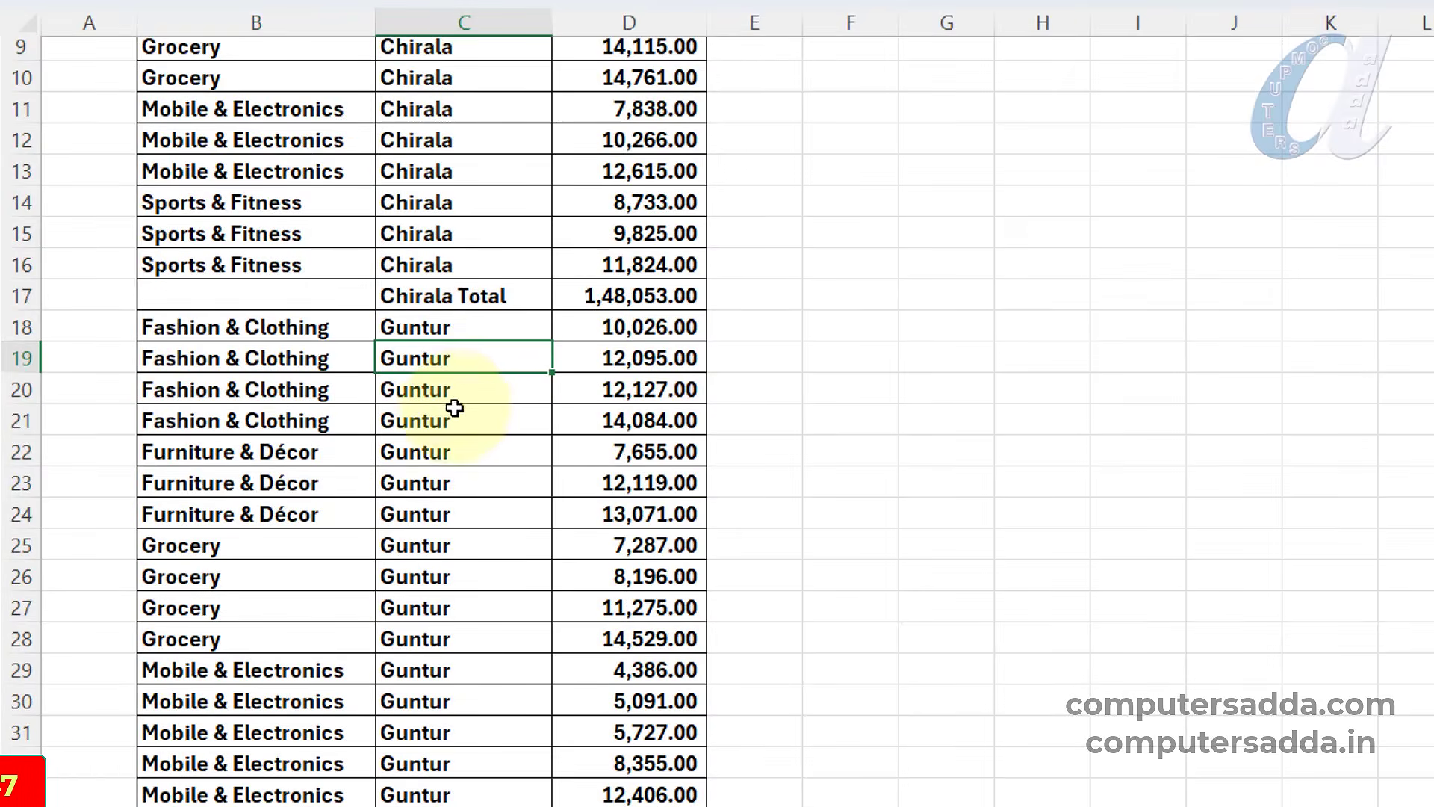
scroll(457, 403, "down", 7)
scroll(478, 613, "down", 4)
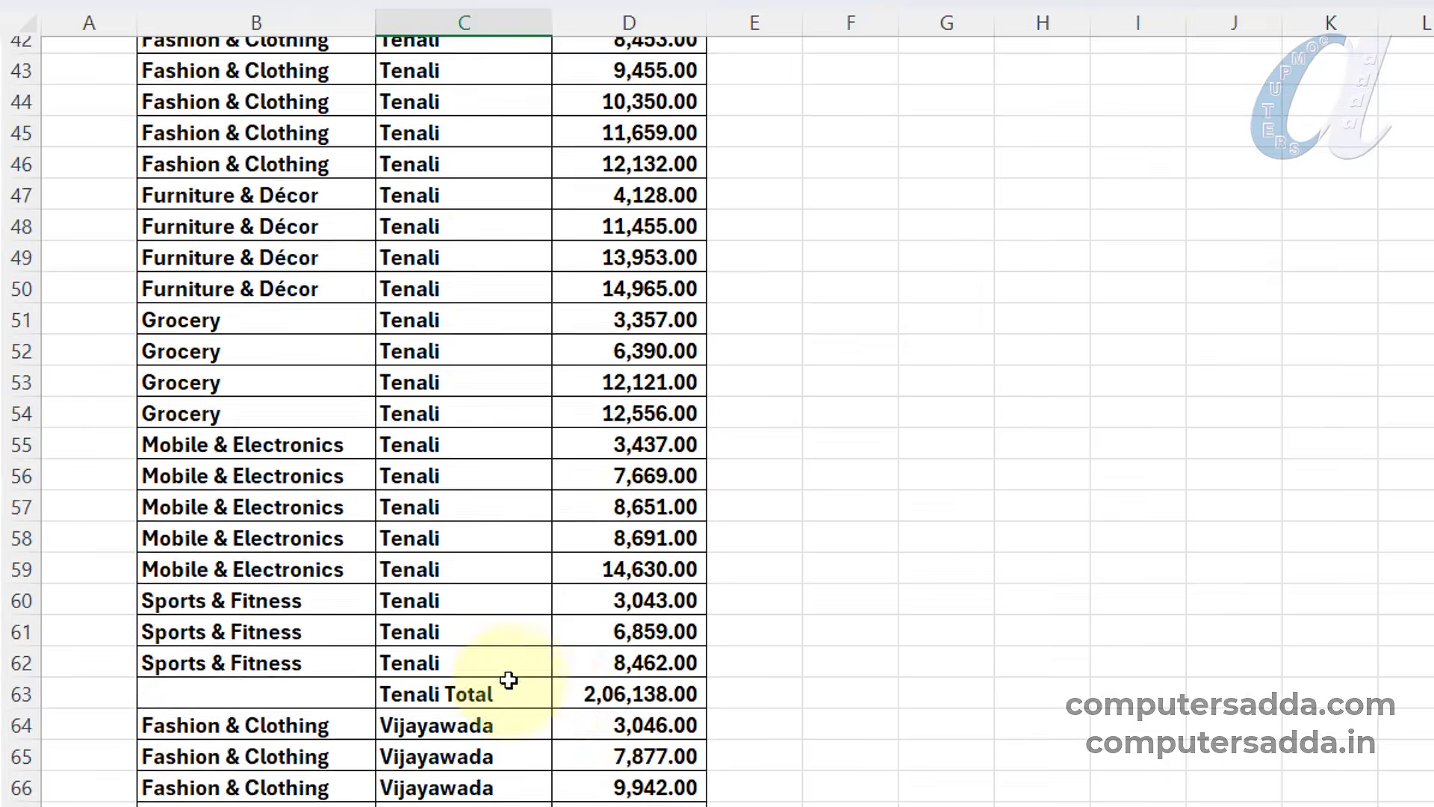
scroll(516, 448, "up", 14)
scroll(509, 366, "down", 3)
scroll(513, 371, "up", 3)
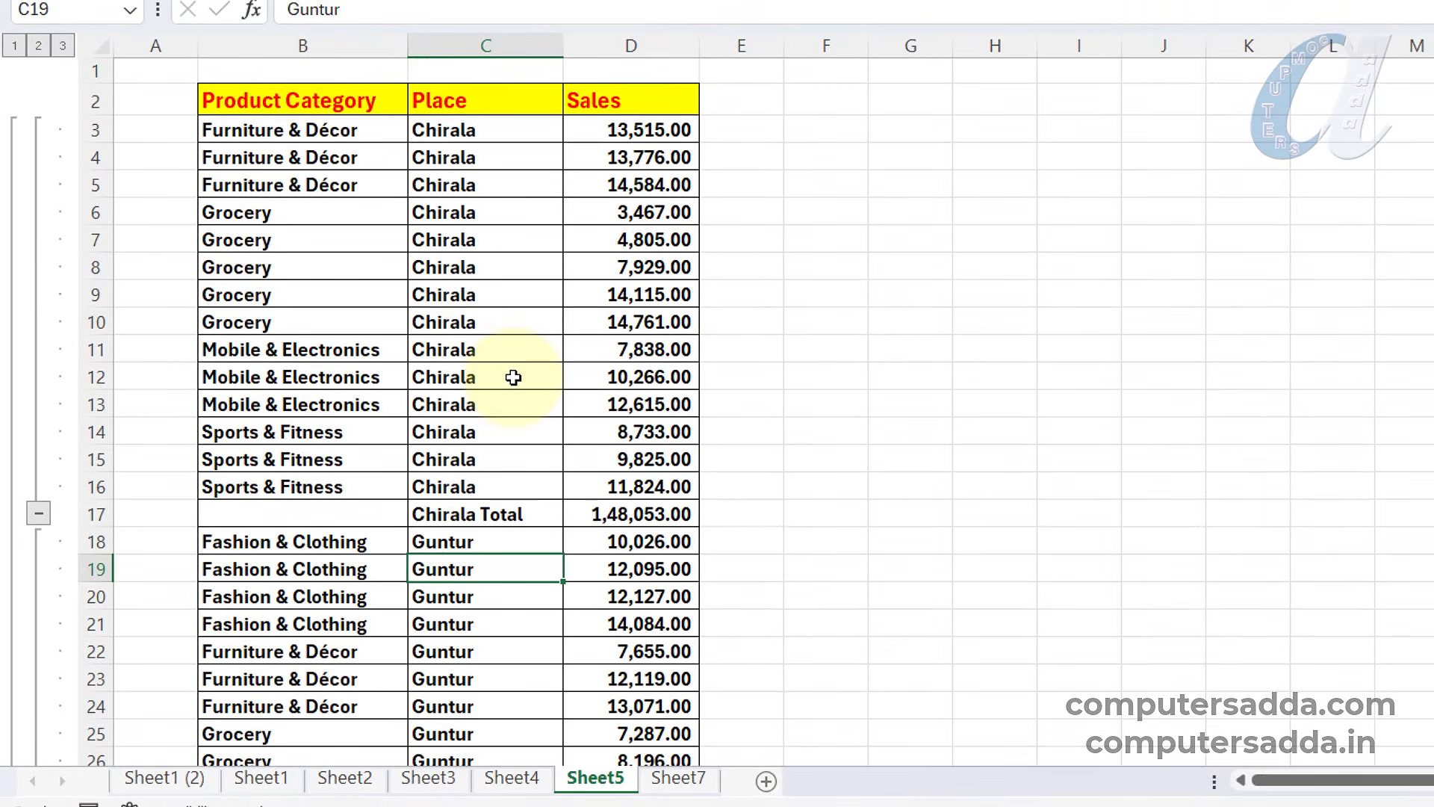
- Collapse the Chirala, Guntur, Ongole, Tenali and Vijayawada groups to their totals and expand the Guntur group again
left_click(39, 514)
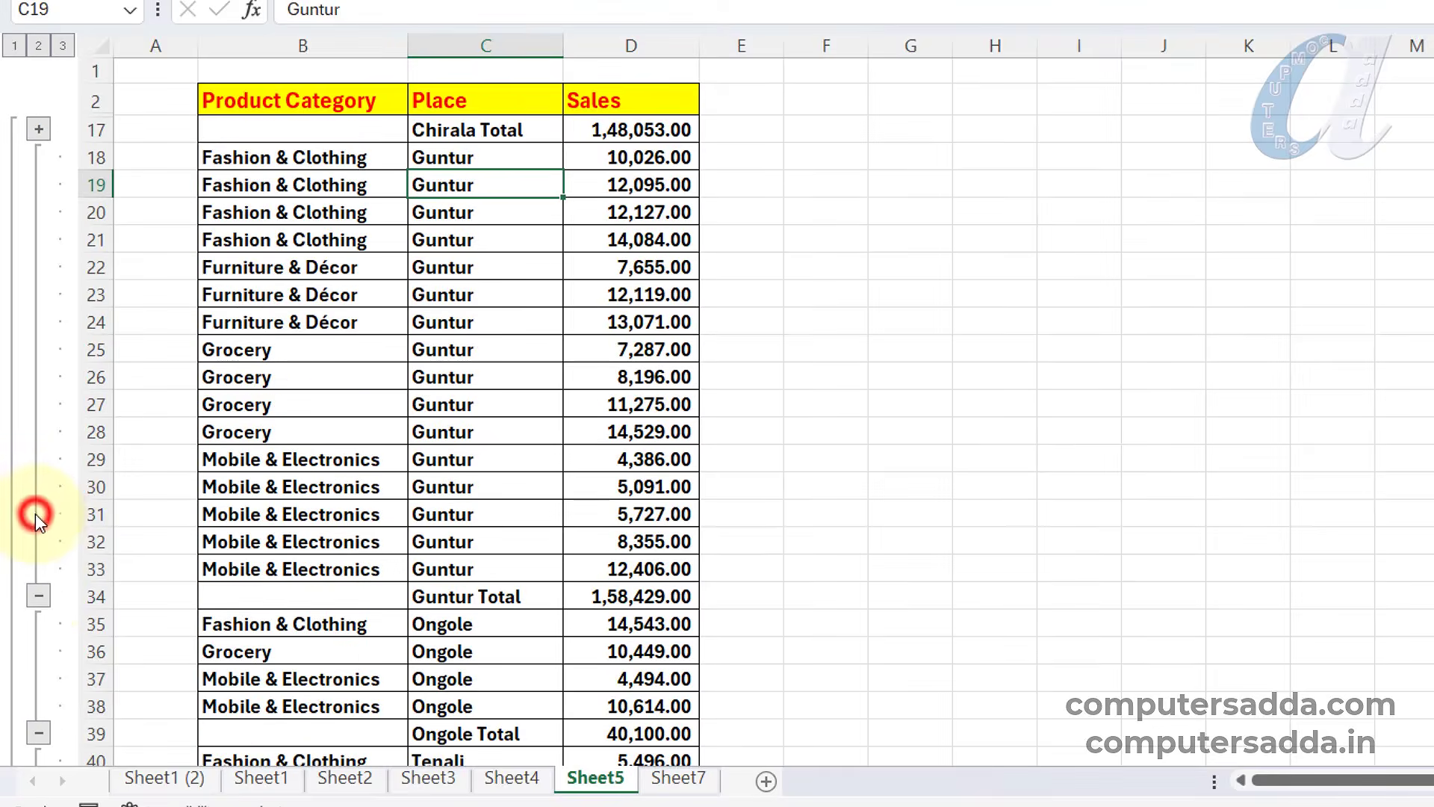
left_click(38, 593)
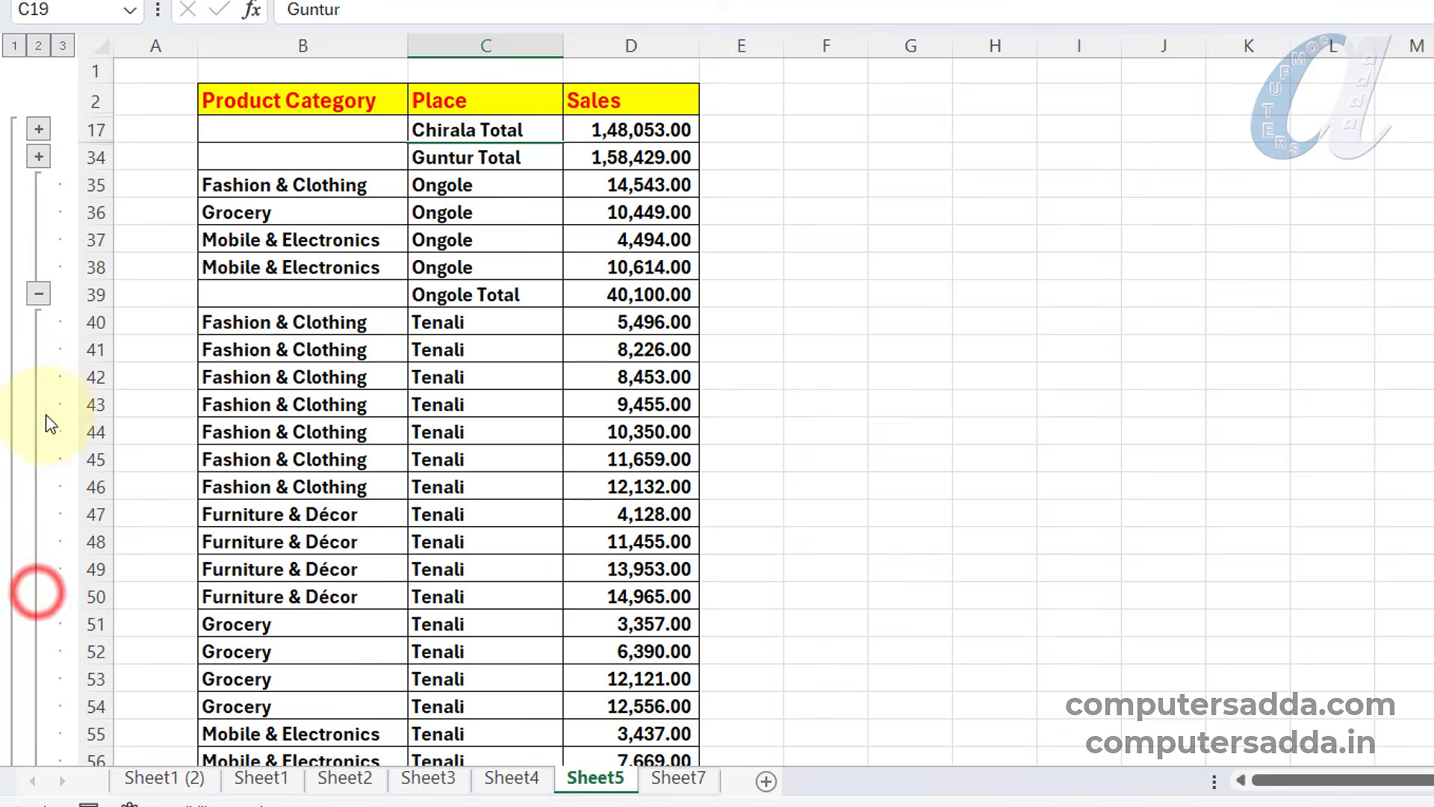
left_click(38, 293)
scroll(43, 598, "down", 4)
left_click(38, 537)
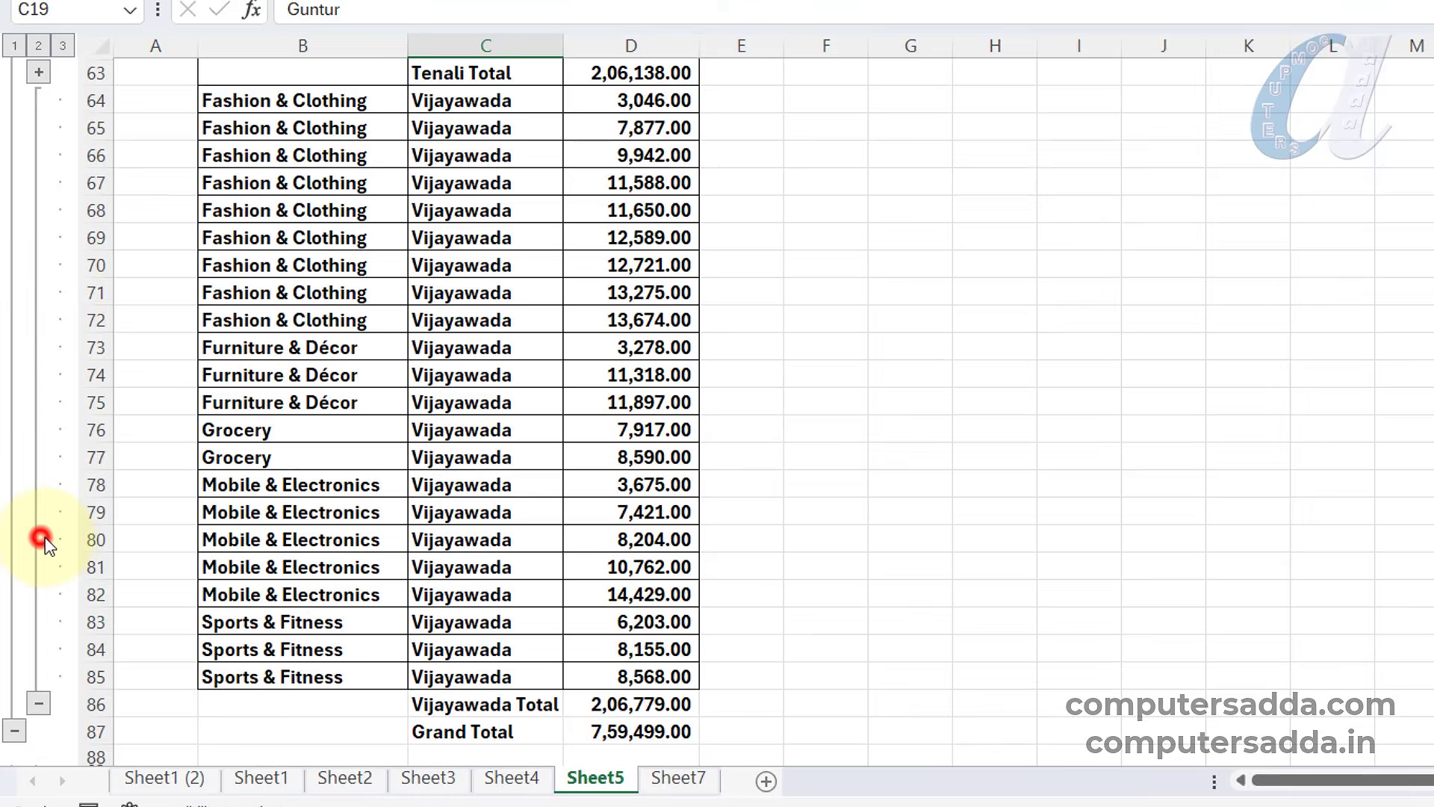
left_click(38, 704)
scroll(82, 203, "up", 2)
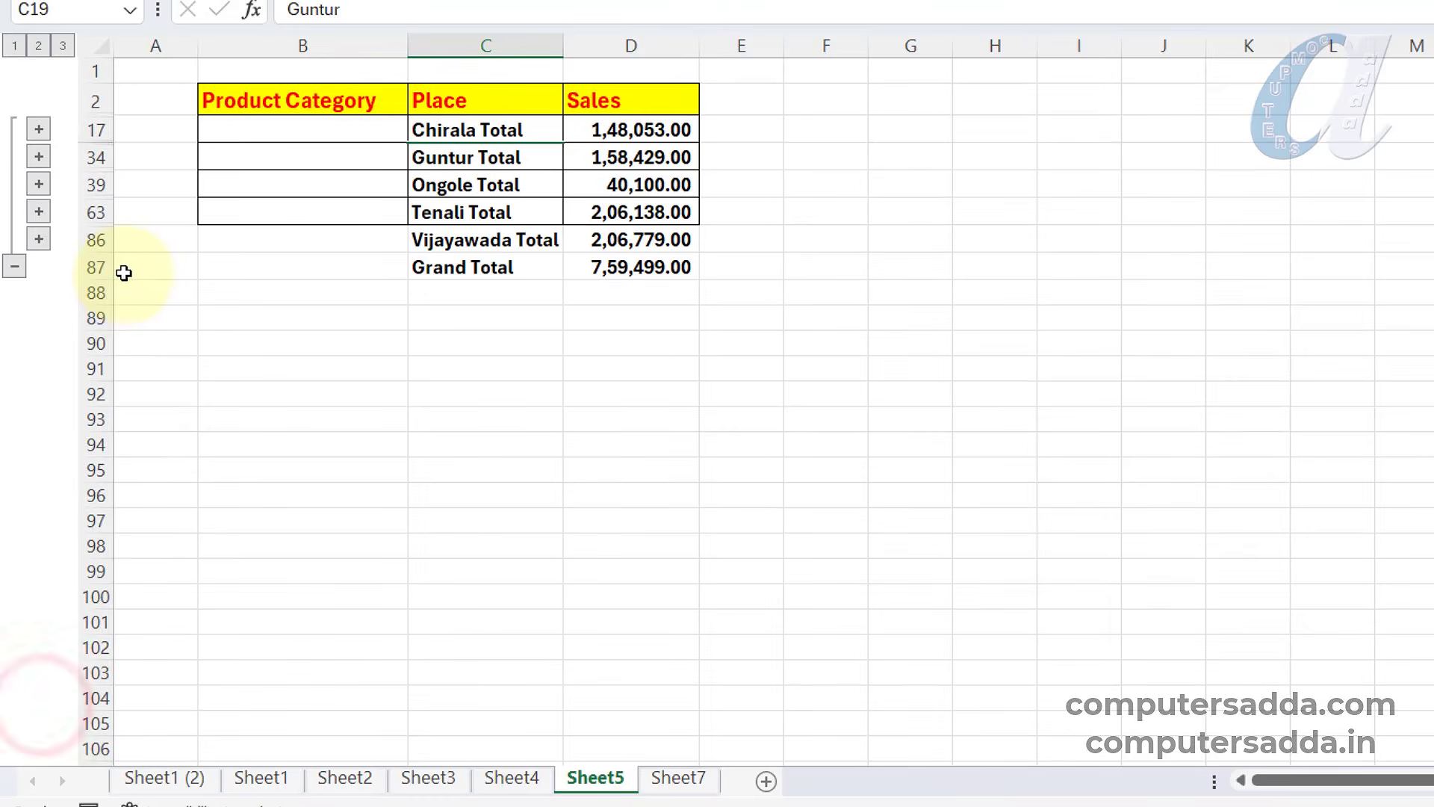
left_click(38, 157)
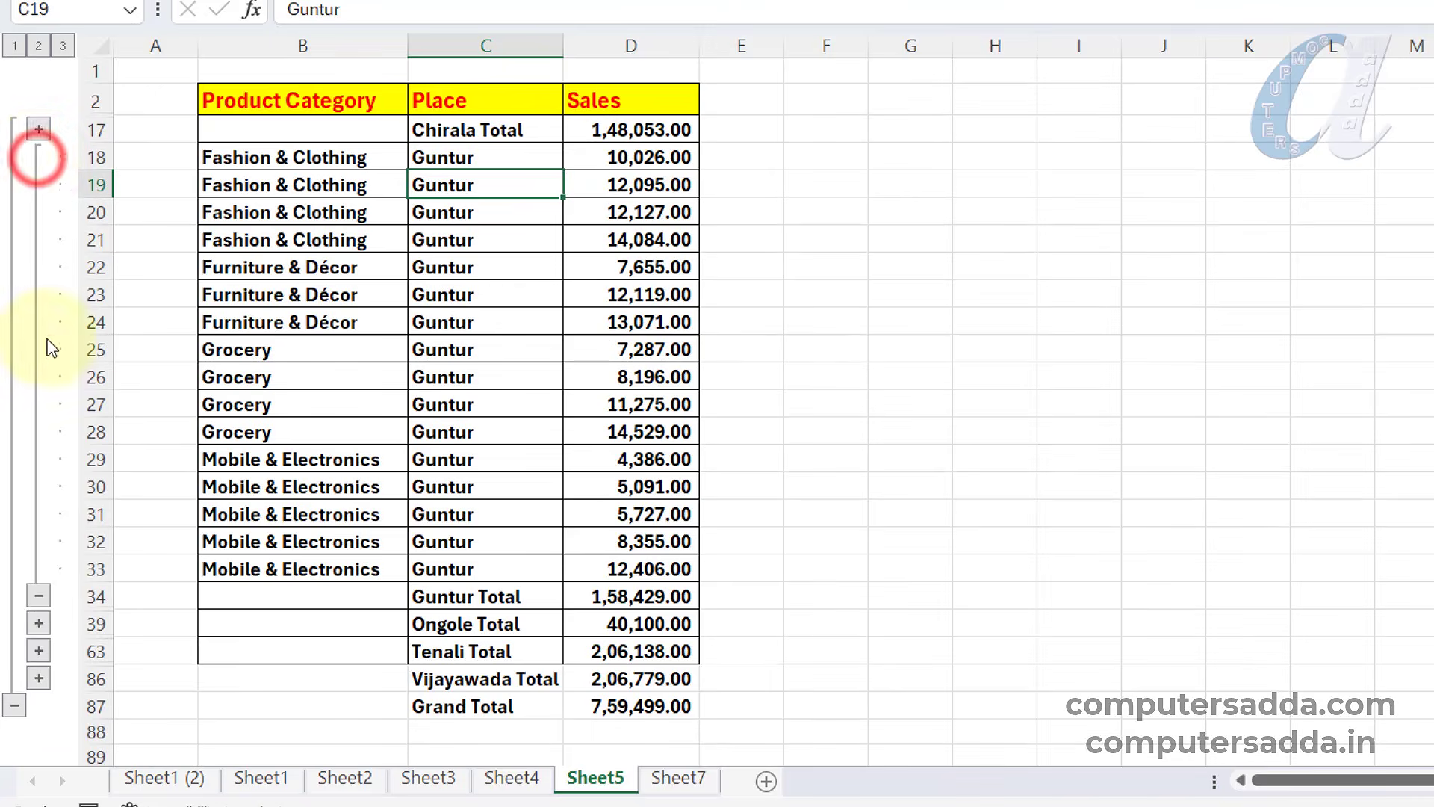
- Expand the Ongole group and look over its sales rows
left_click(38, 624)
scroll(61, 544, "down", 2)
scroll(131, 327, "up", 2)
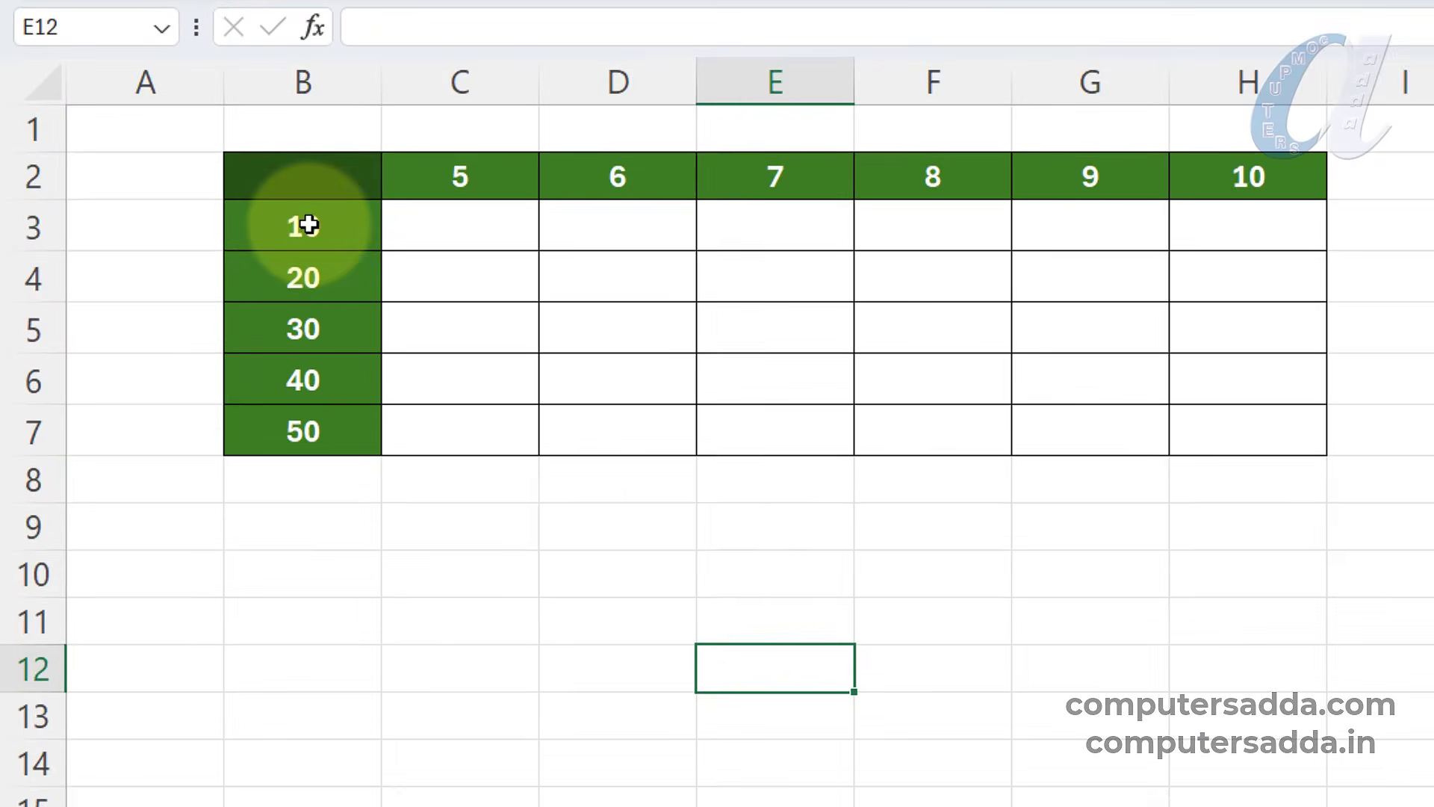
- Enter the formula =B3*C2 in cell C3 to multiply the first row header by the first column header
left_click_drag(308, 224, 304, 432)
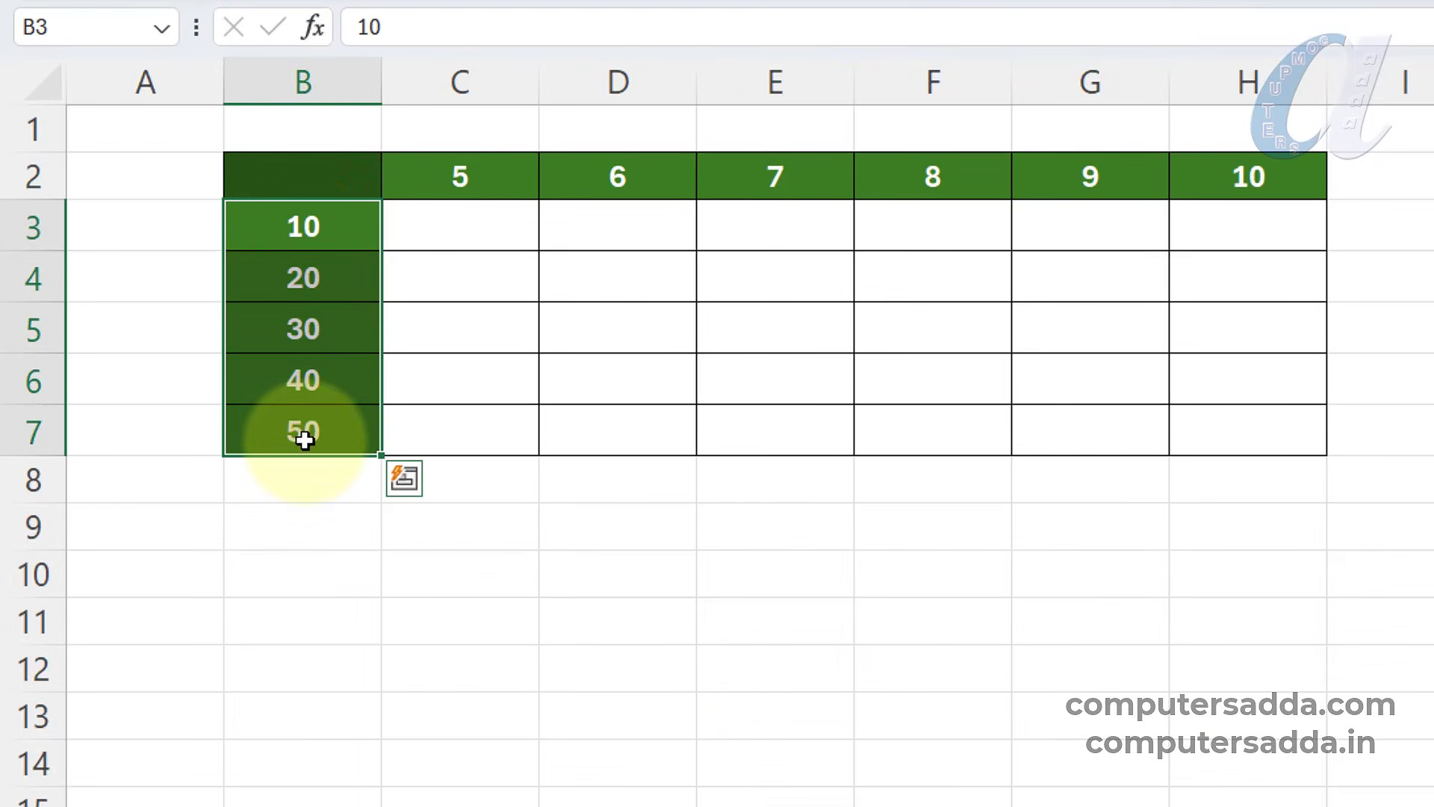
left_click(407, 177)
left_click(1276, 177)
left_click(458, 224)
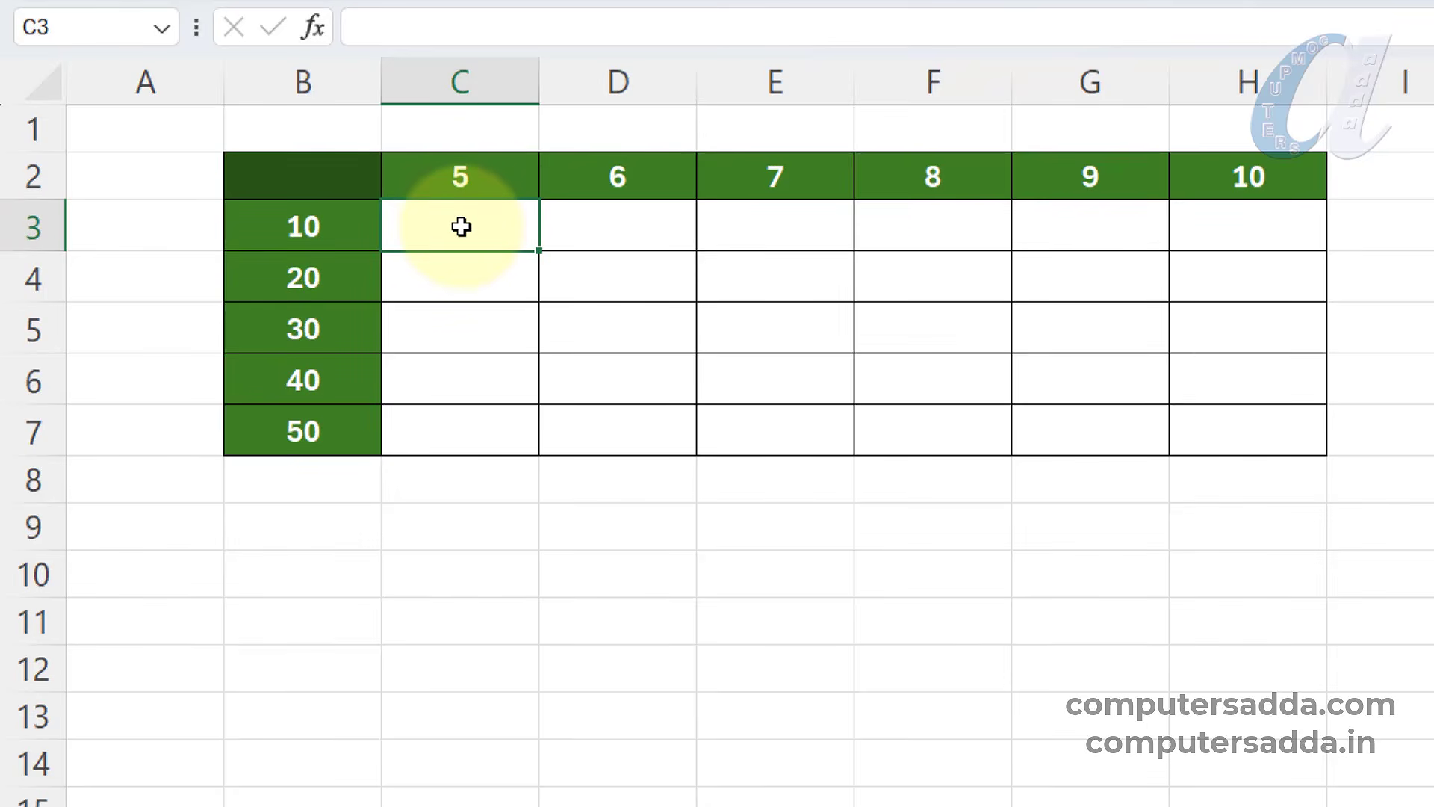
left_click(326, 229)
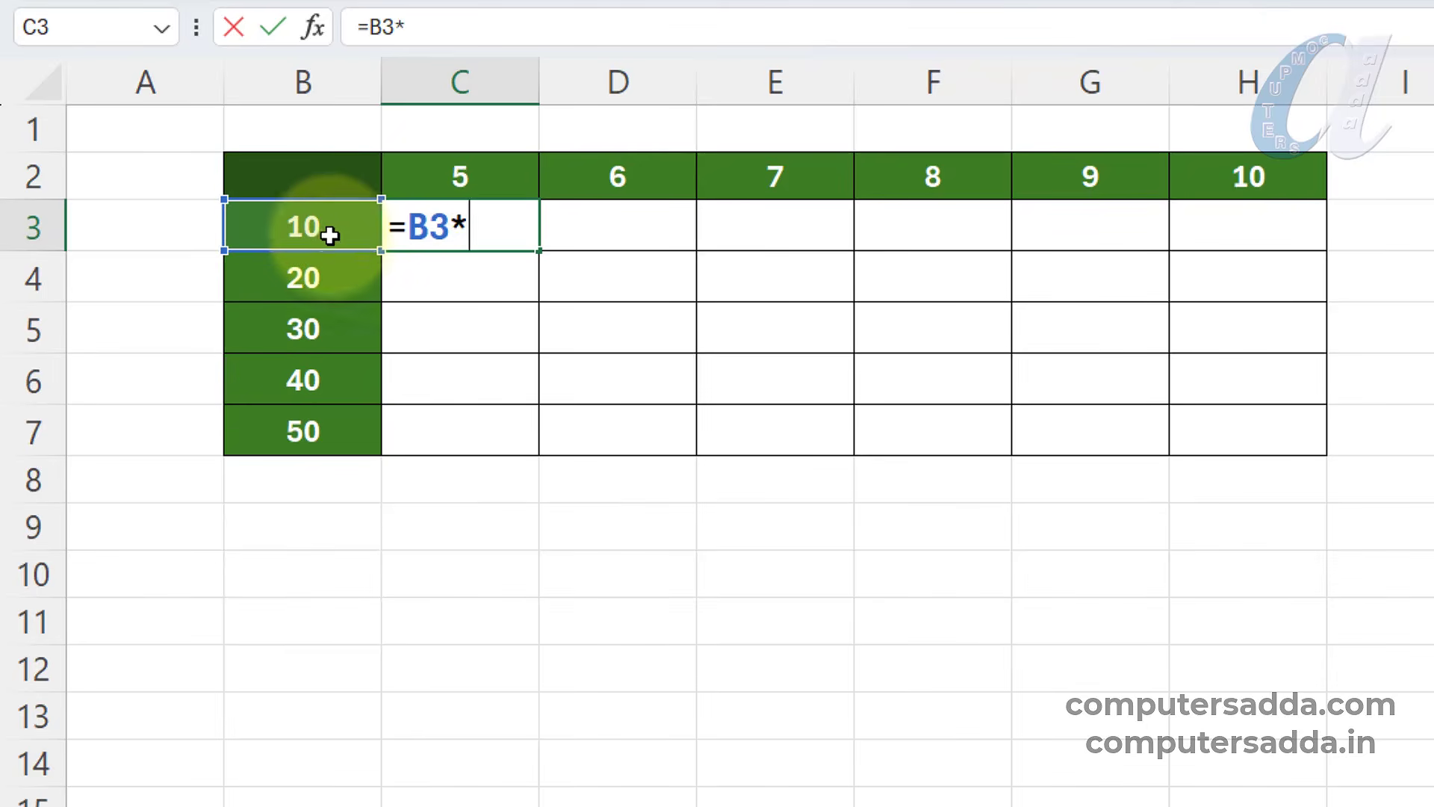
left_click(460, 174)
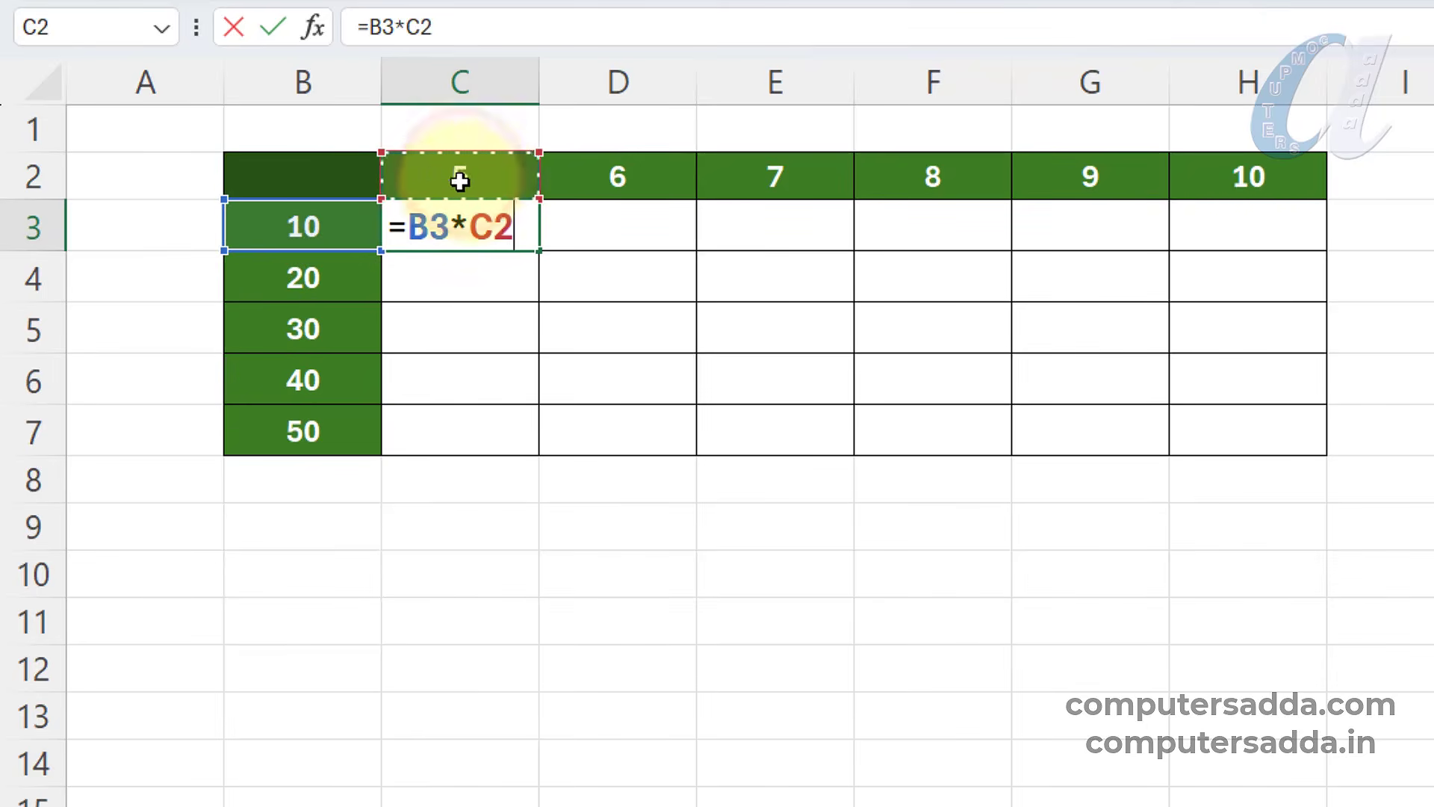
key("Return")
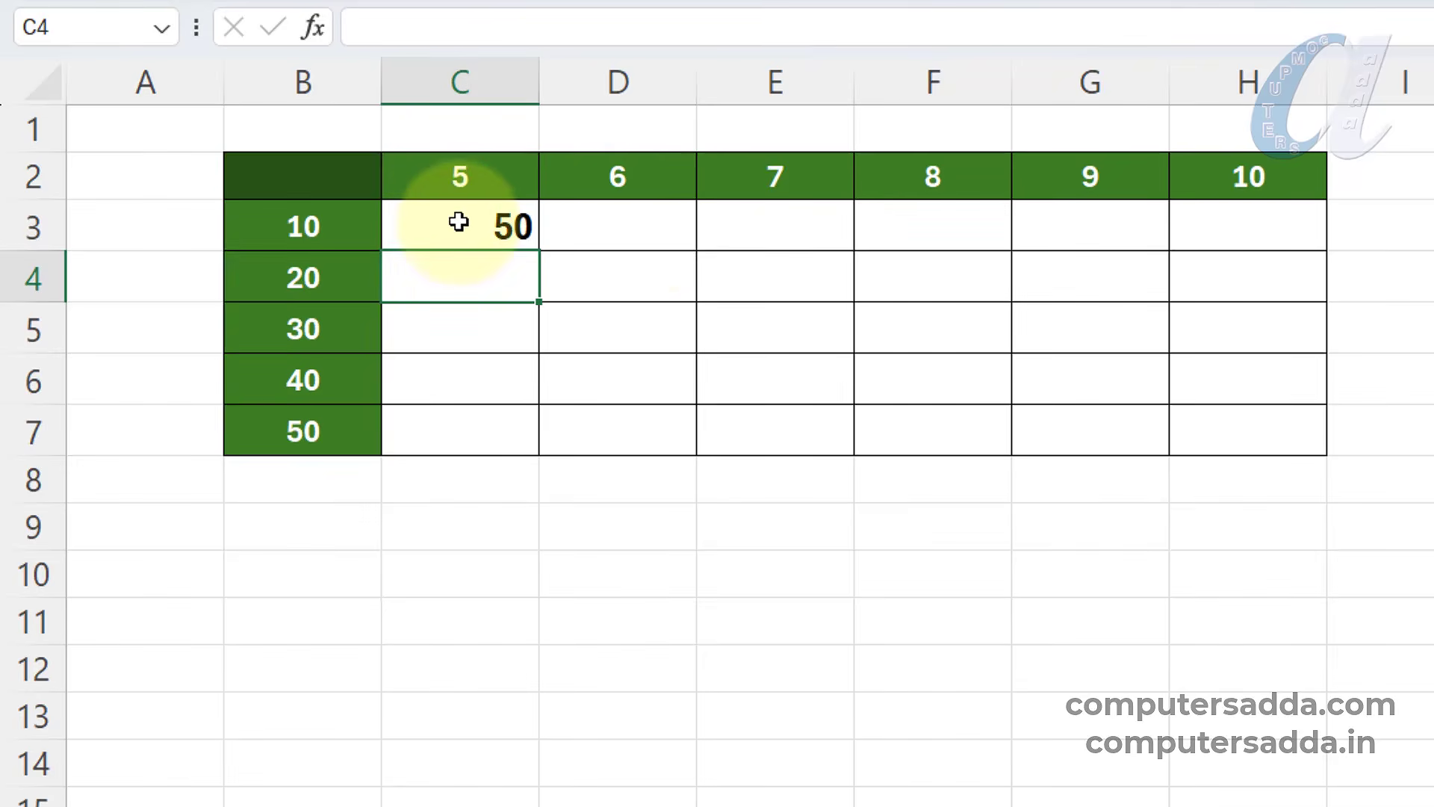
- Fill the C3 formula across C3:H7 and inspect the formula copied into D4
left_click(652, 226)
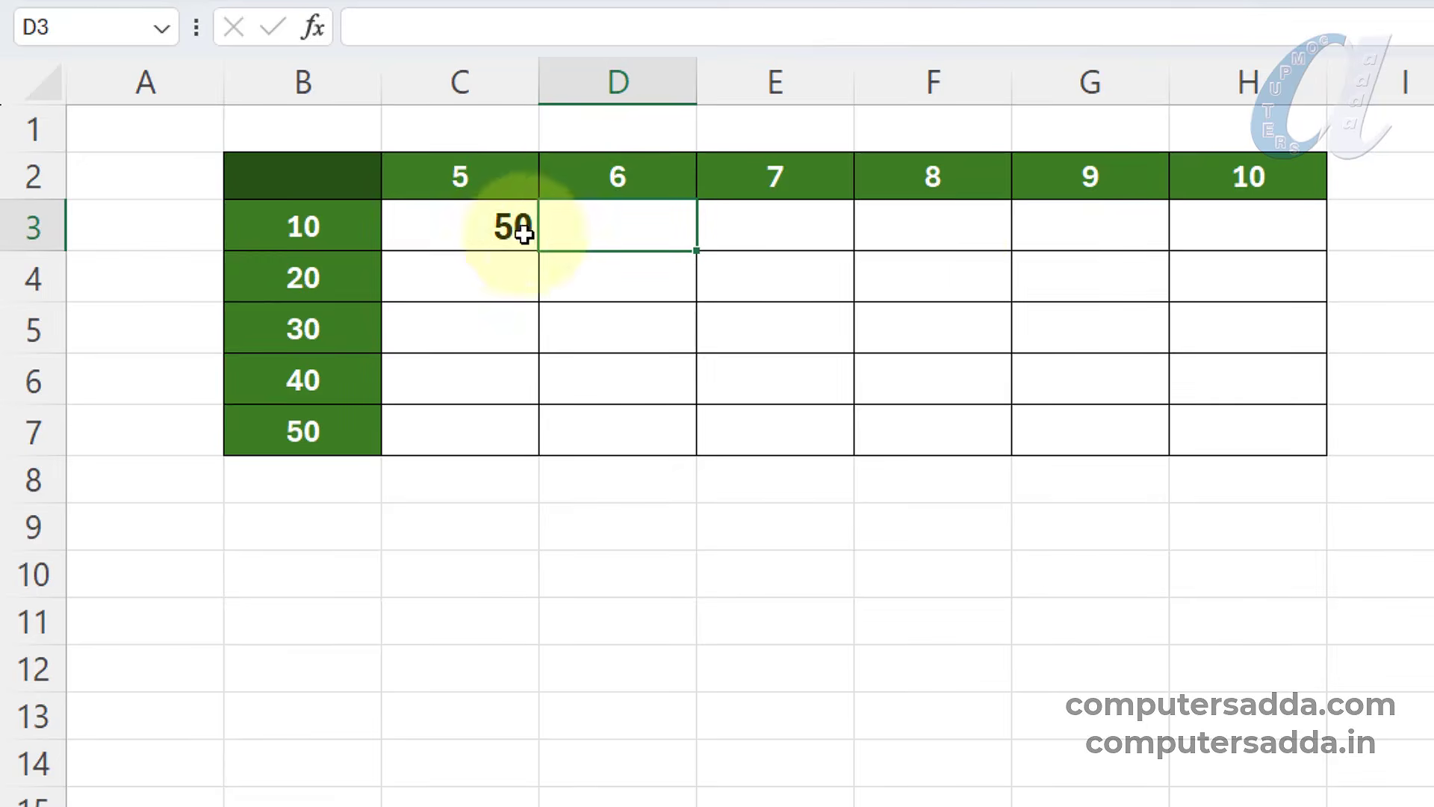
left_click(452, 224)
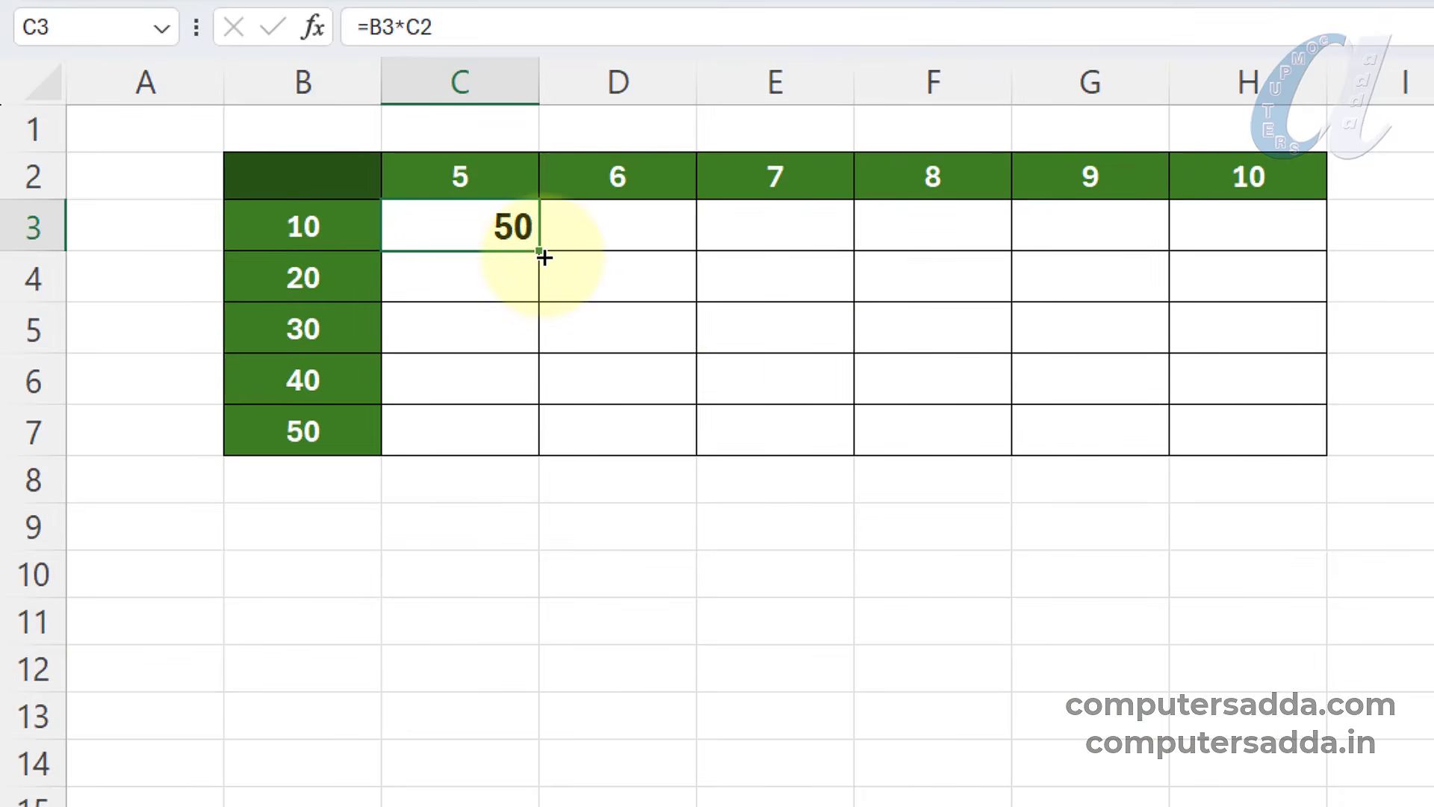
left_click_drag(539, 251, 1294, 434)
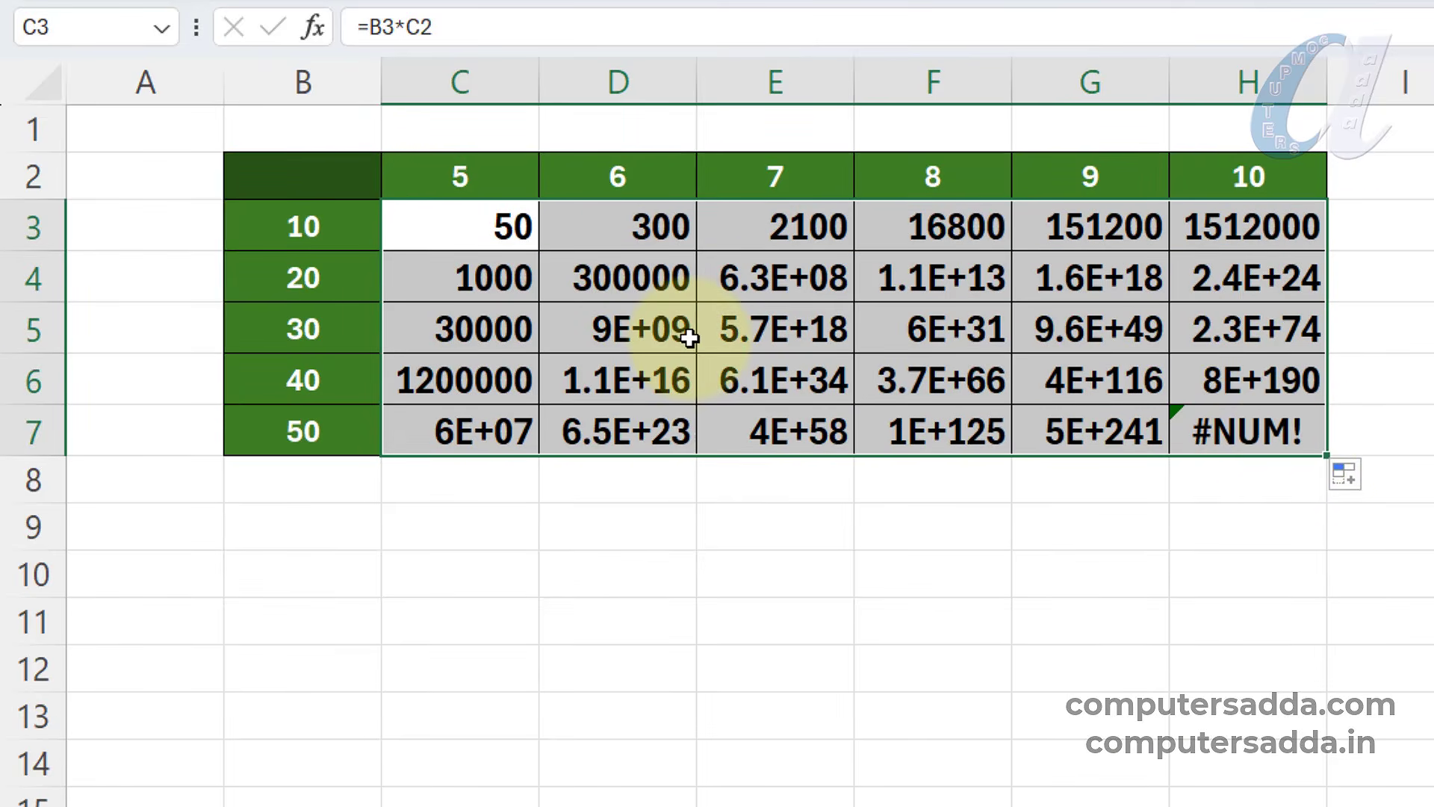
left_click(597, 276)
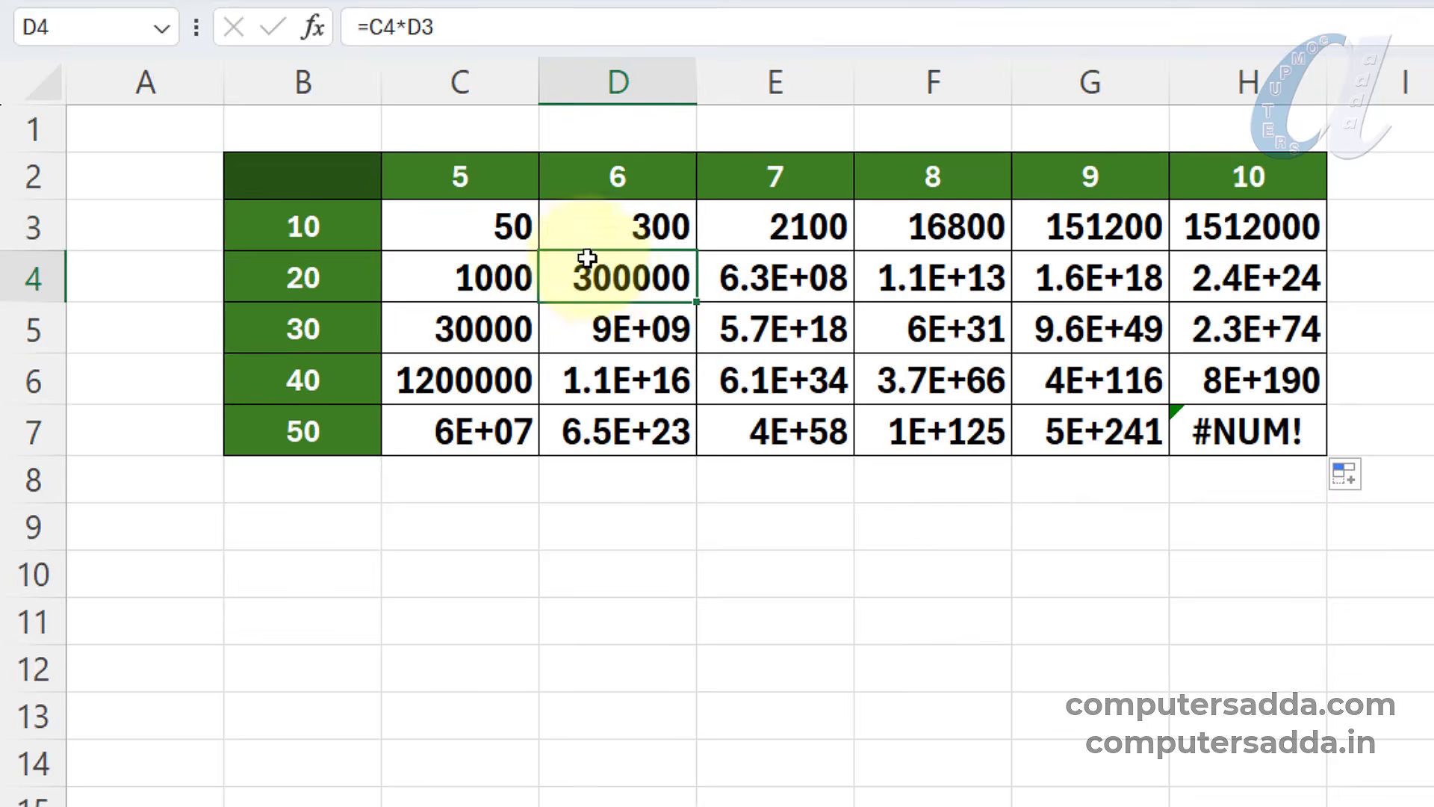
- Clear the contents of C3:H7
left_click_drag(477, 224, 1214, 433)
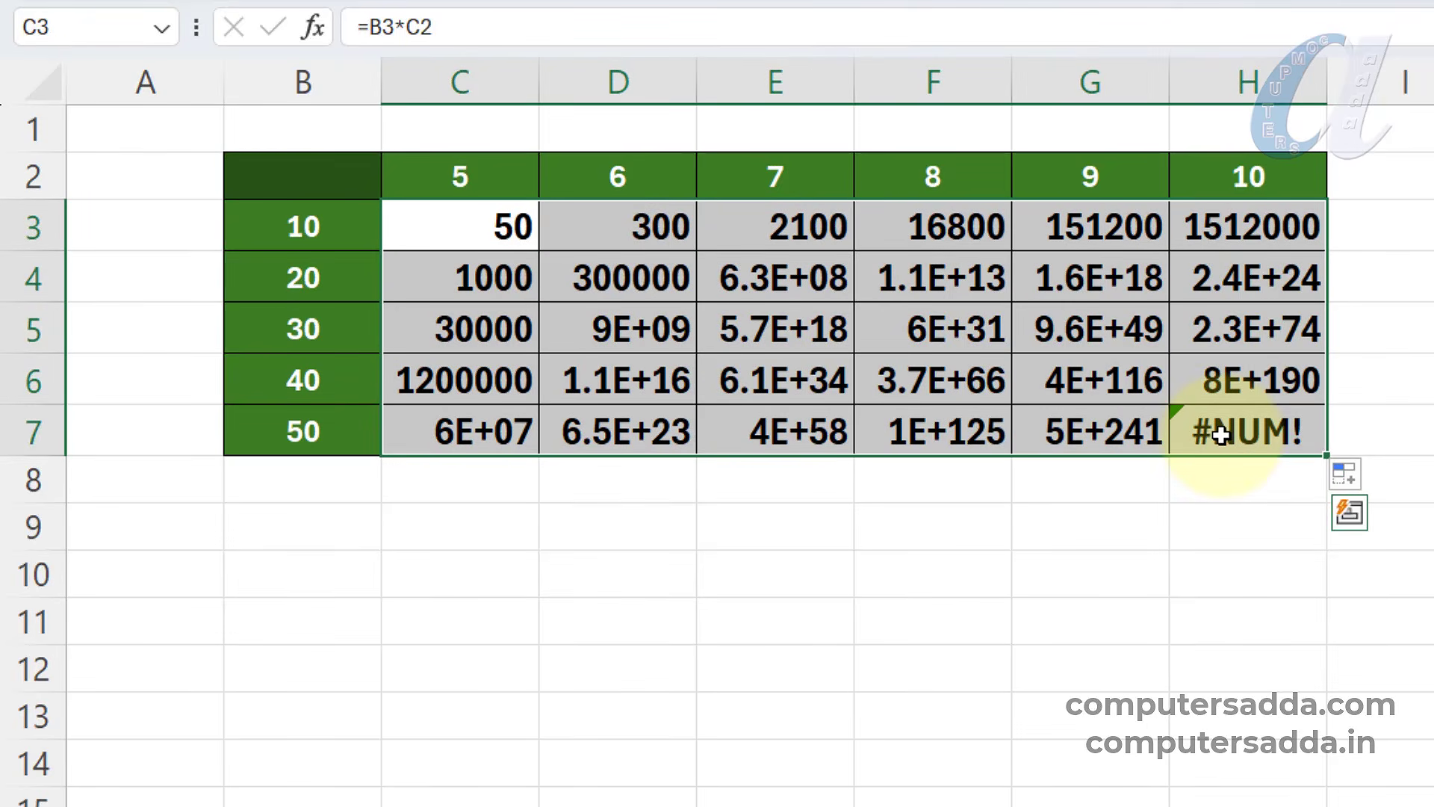
key("Delete")
left_click(903, 605)
- Enter the mixed-reference formula =$B3*C$2 in cell C3
left_click(426, 208)
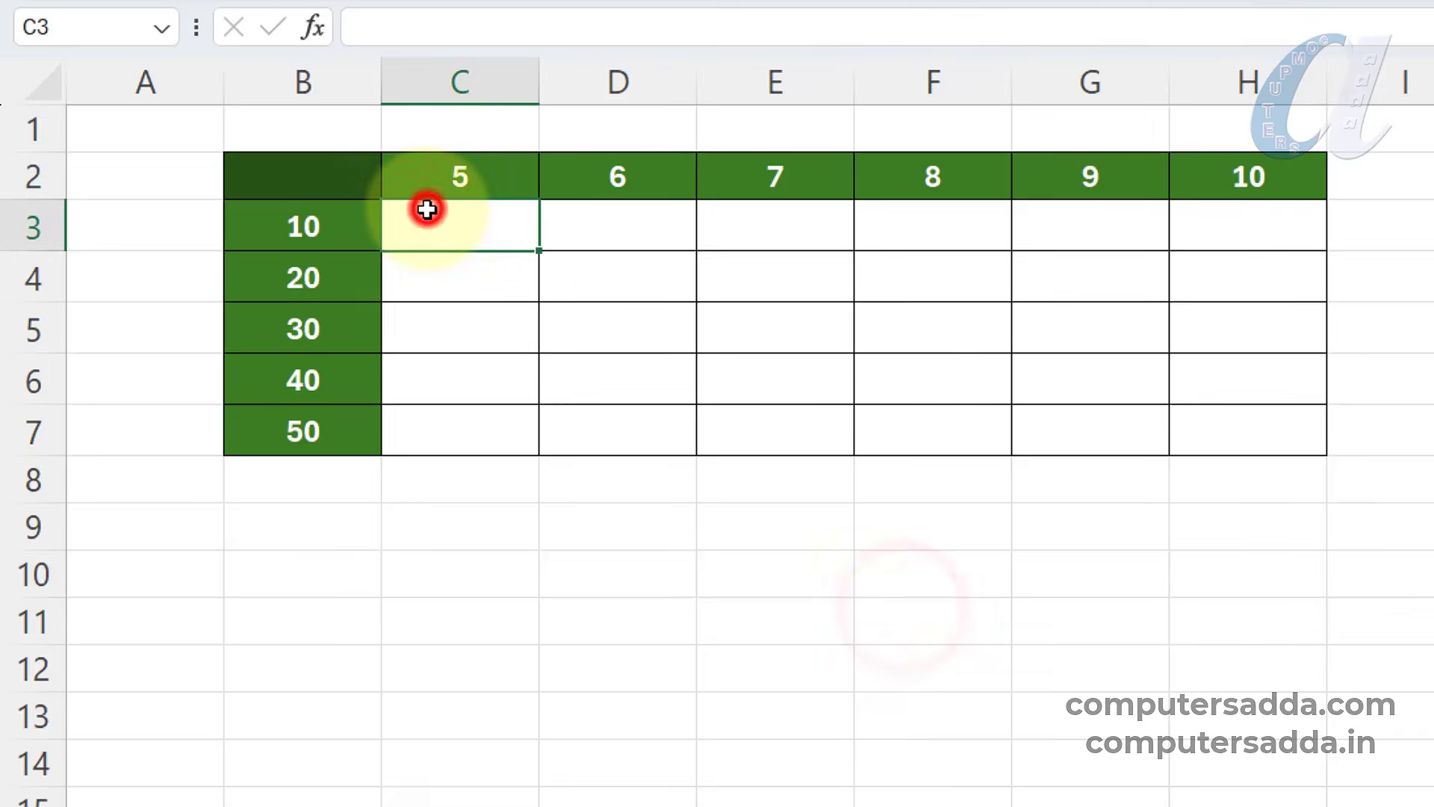
type("=")
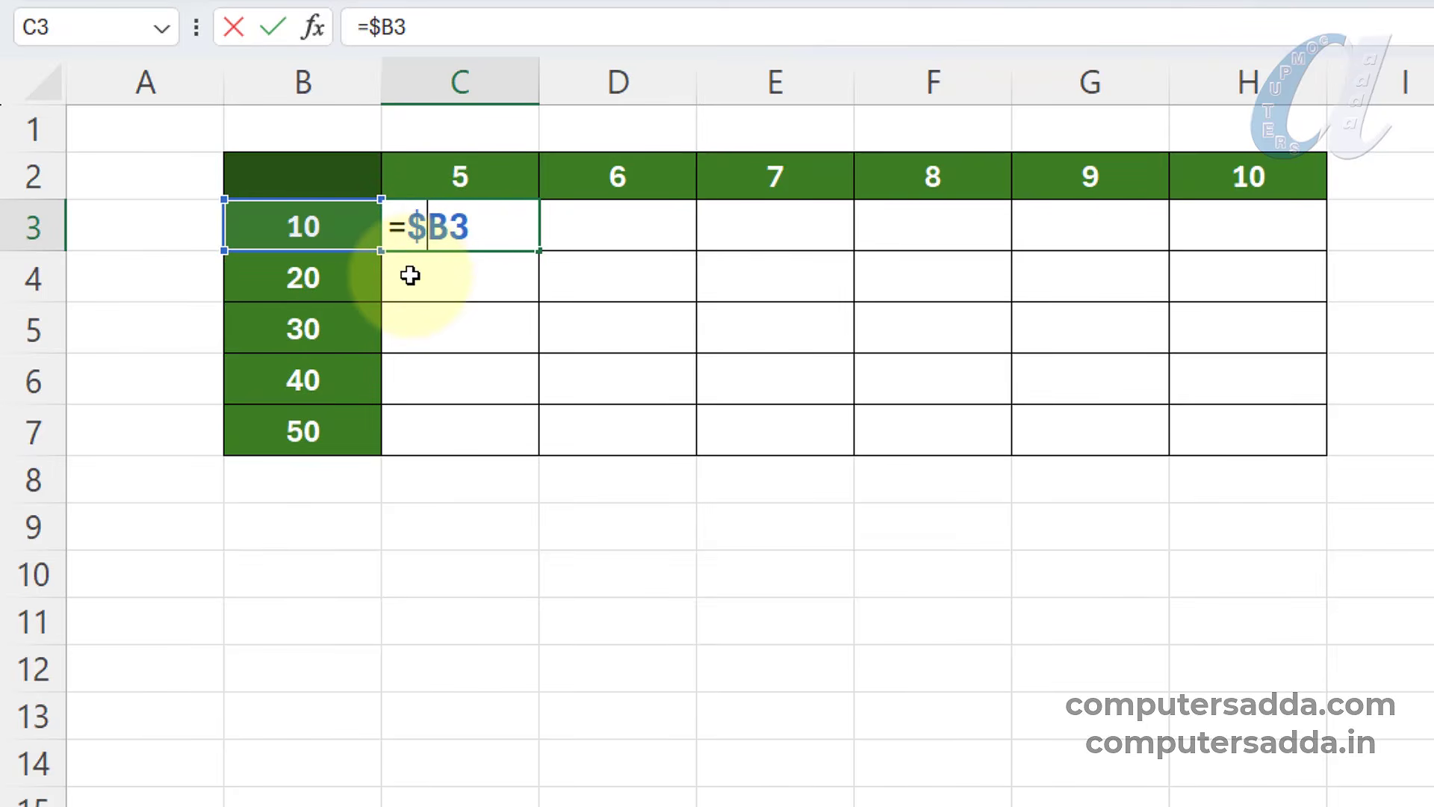
left_click_drag(413, 224, 422, 226)
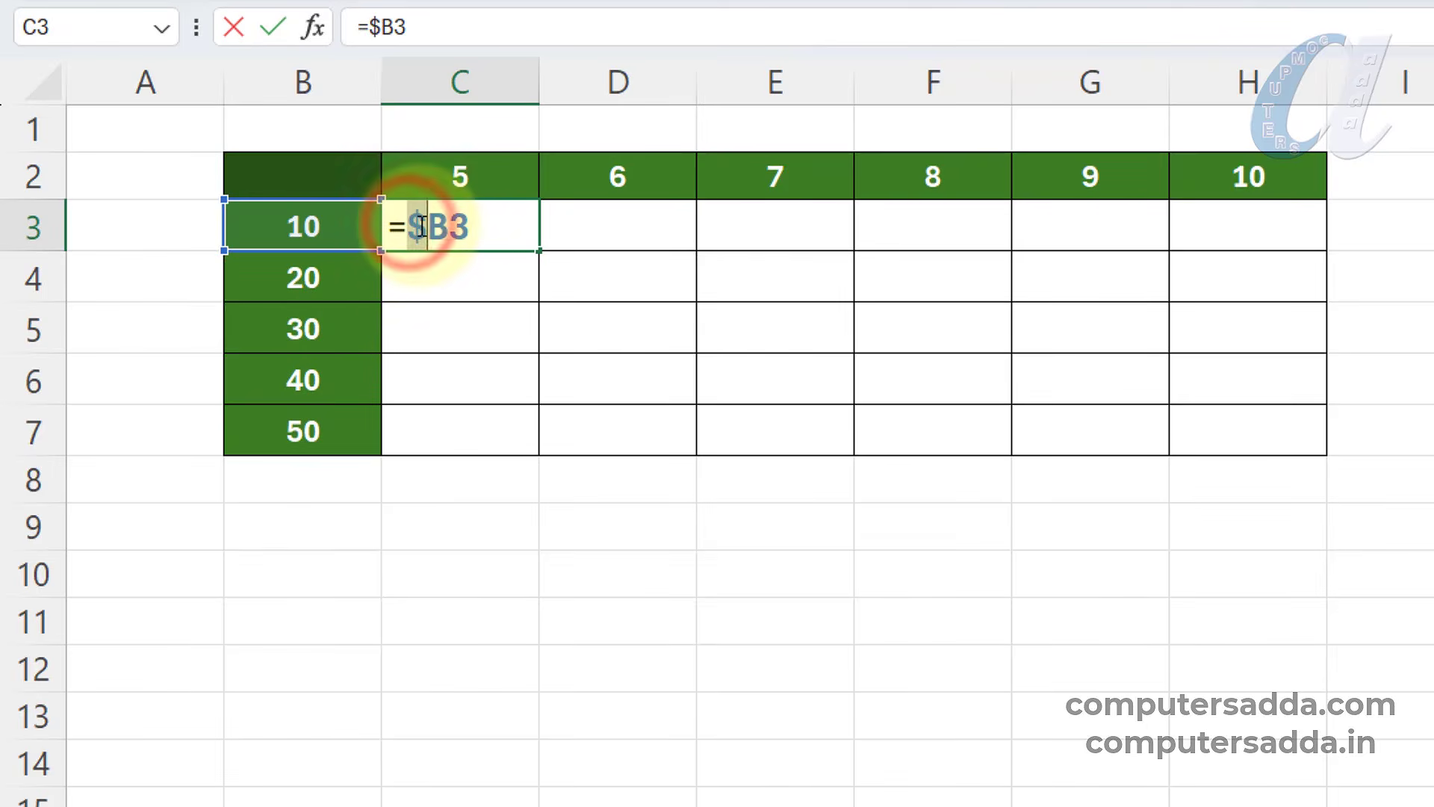
key("F4")
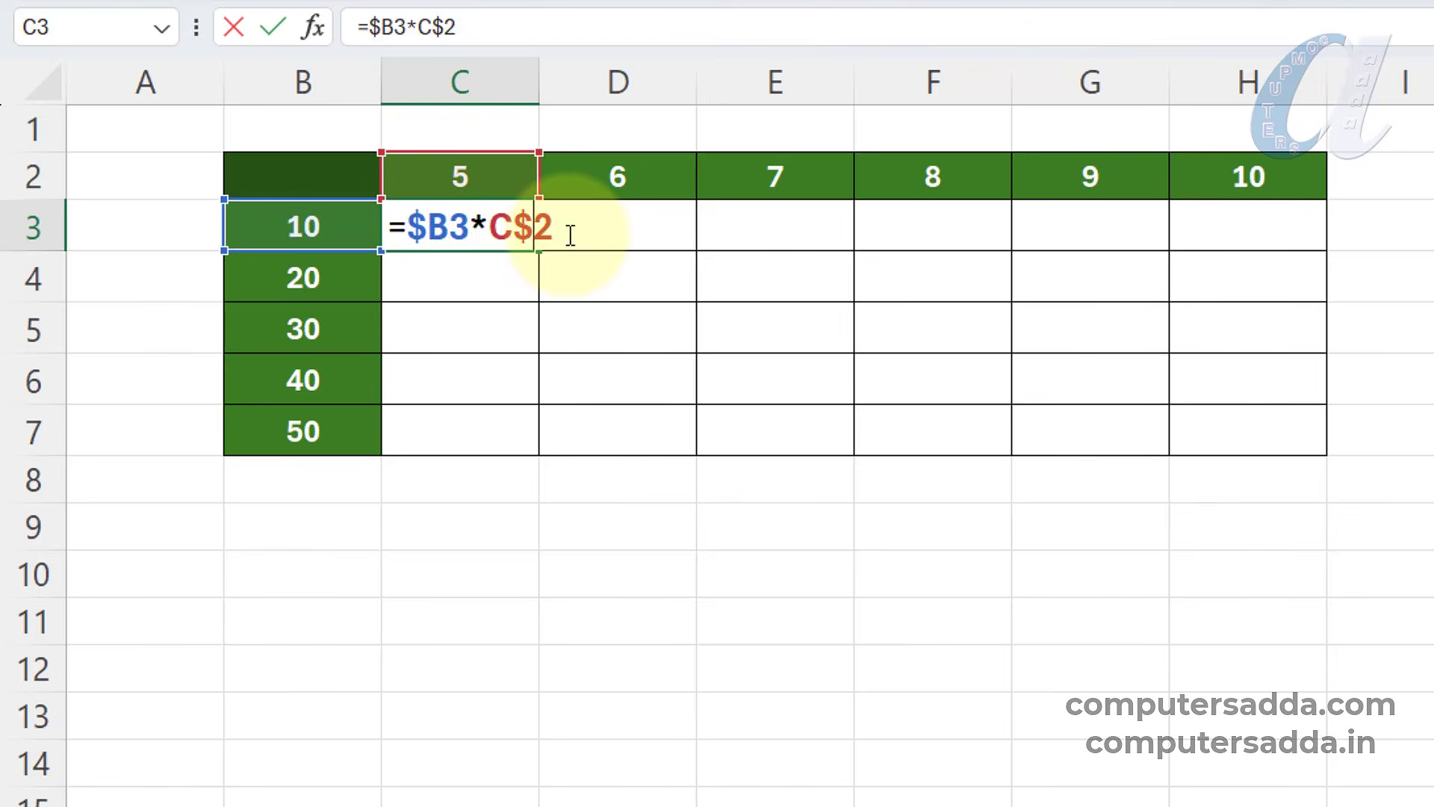
key("Return")
- Fill the multiplication formula from C3 across to H3, then extend it down through row 7
left_click(513, 236)
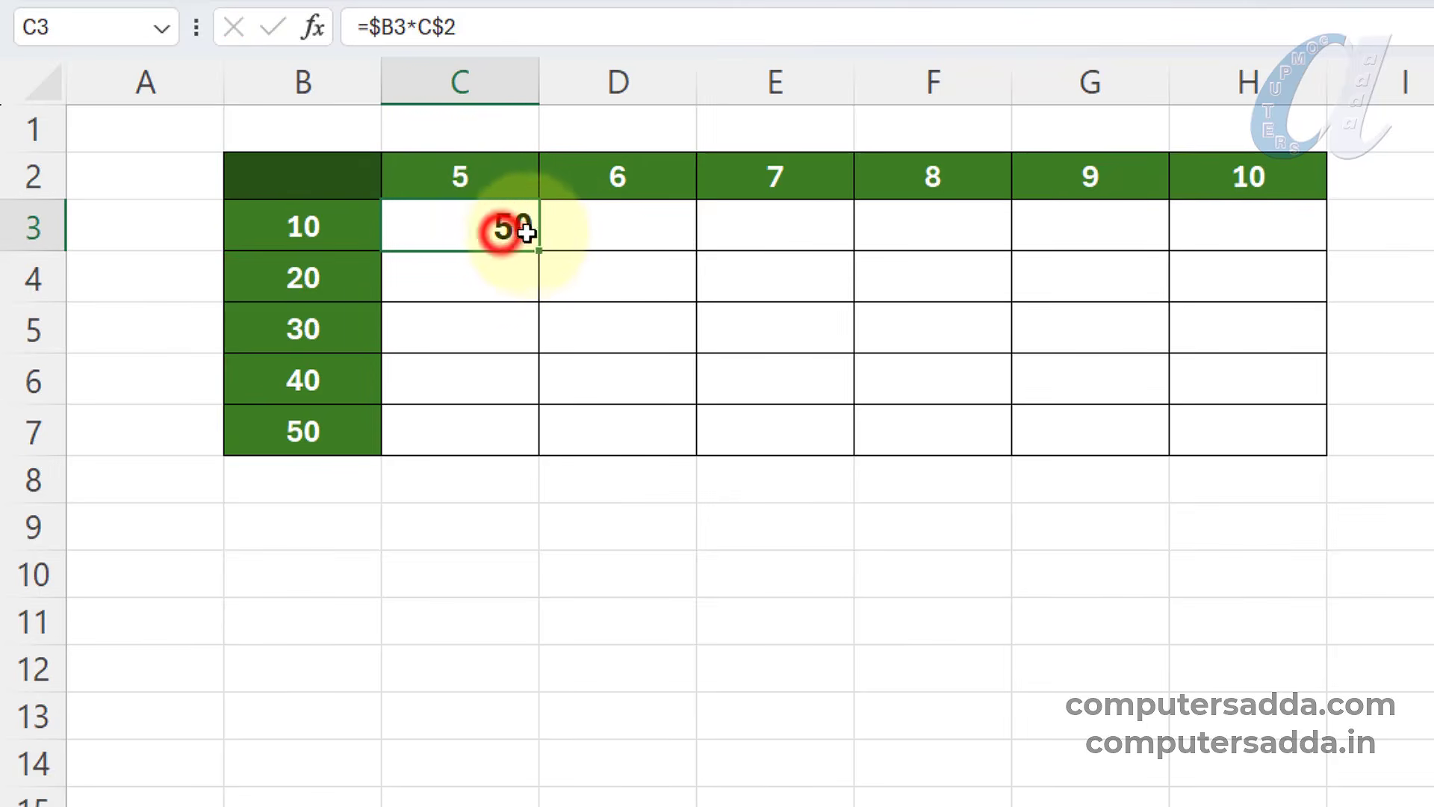
left_click_drag(539, 249, 1279, 266)
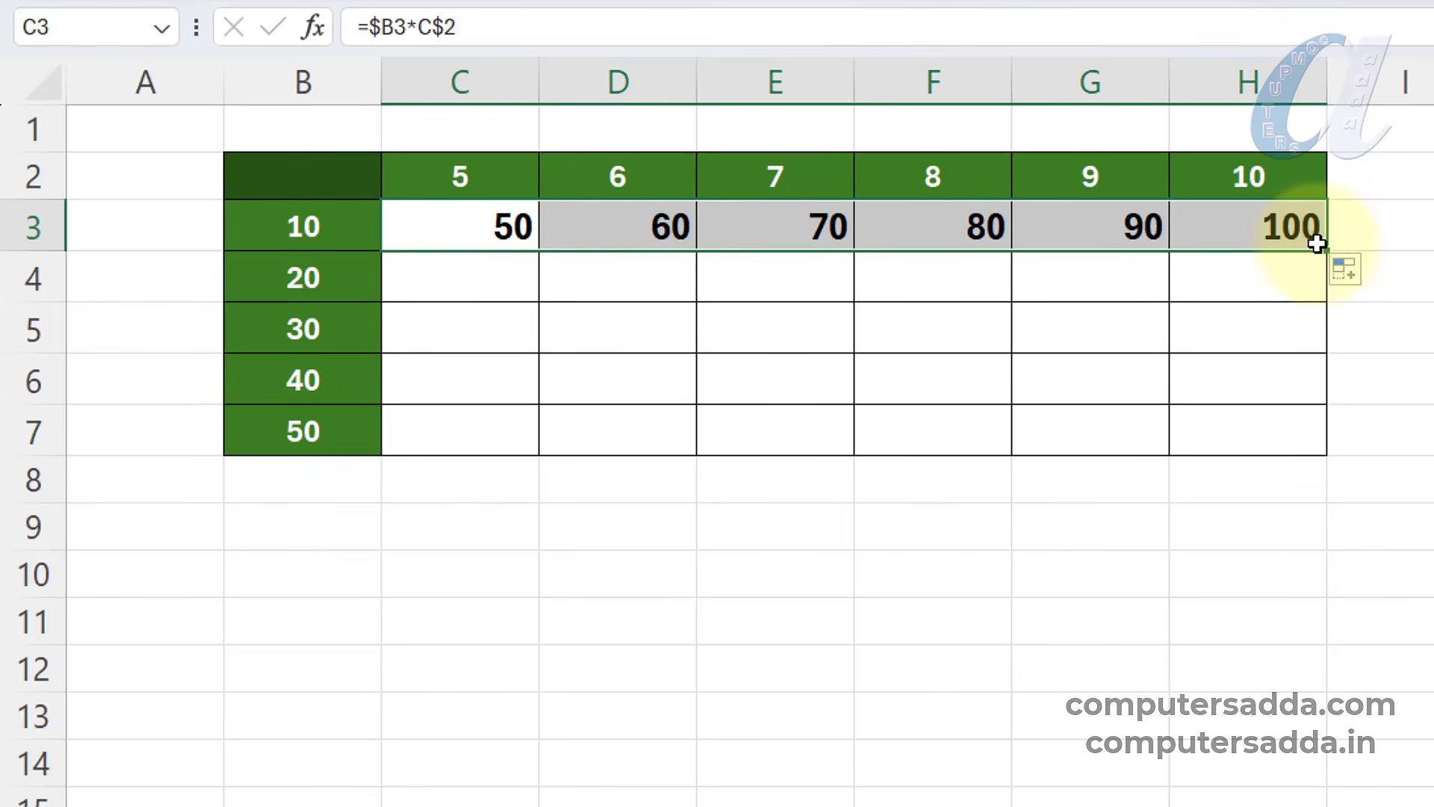
left_click_drag(1312, 244, 1310, 441)
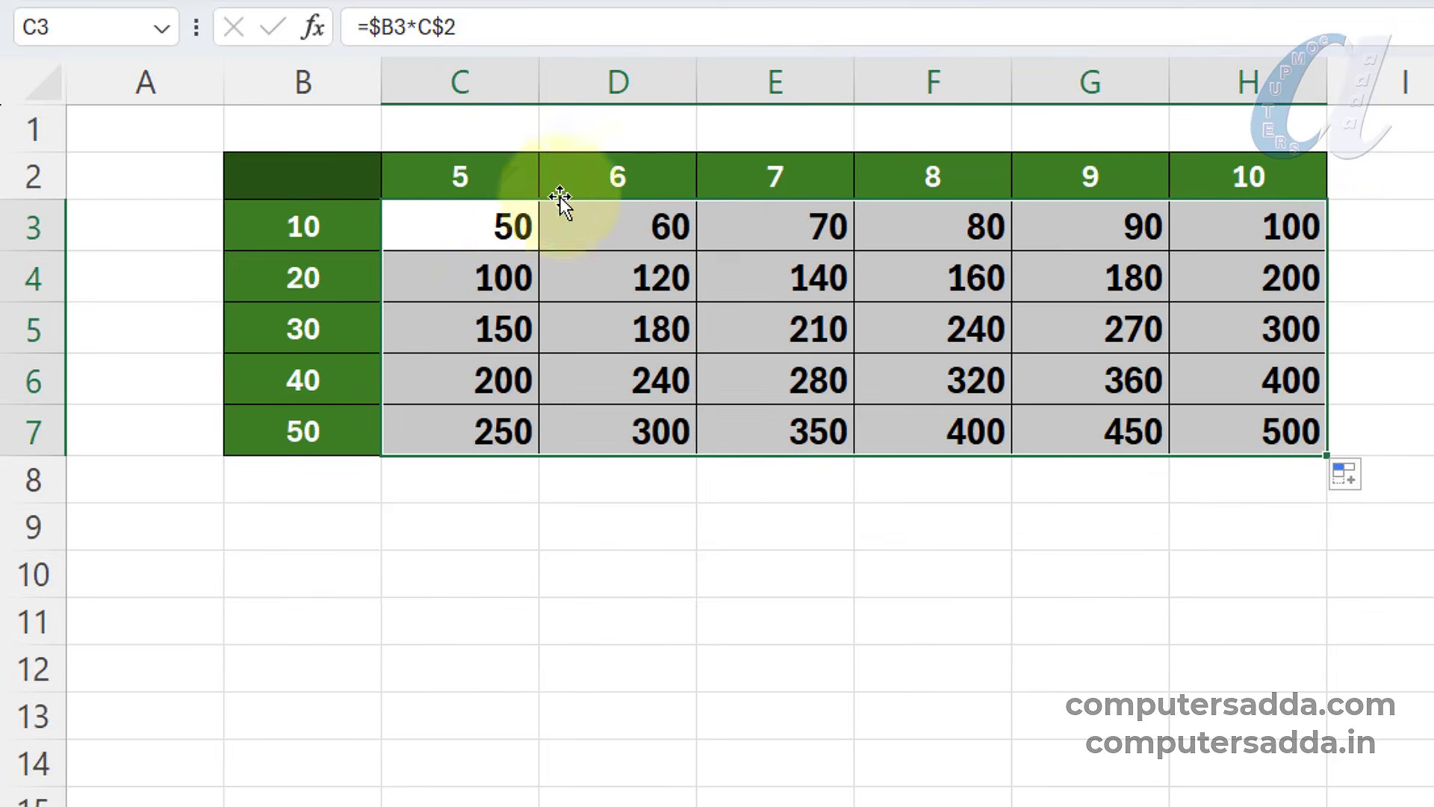
left_click_drag(444, 222, 1233, 442)
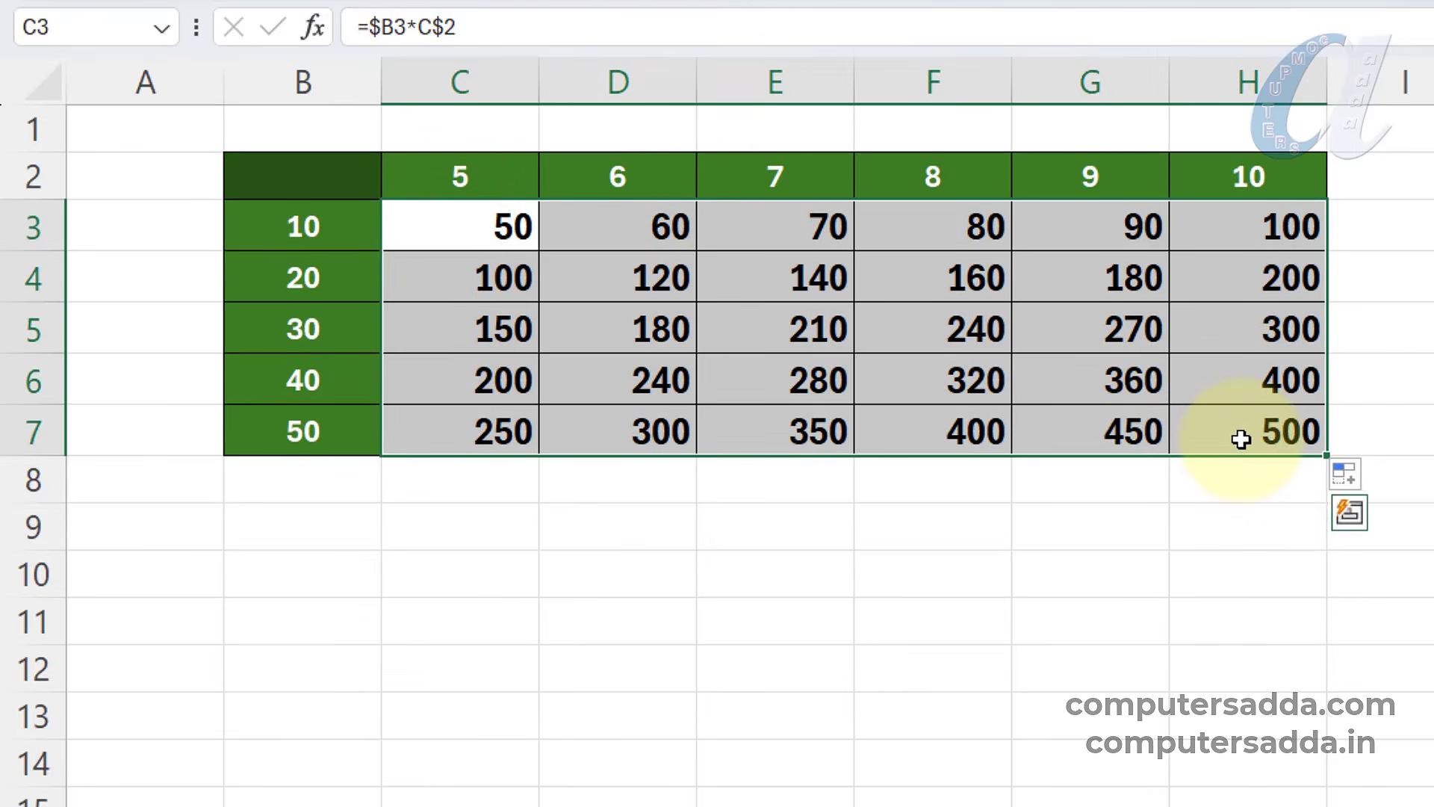
- Change the formula in C3 to =$B3+C$2 and fill it across C3:H7
double_click(466, 227)
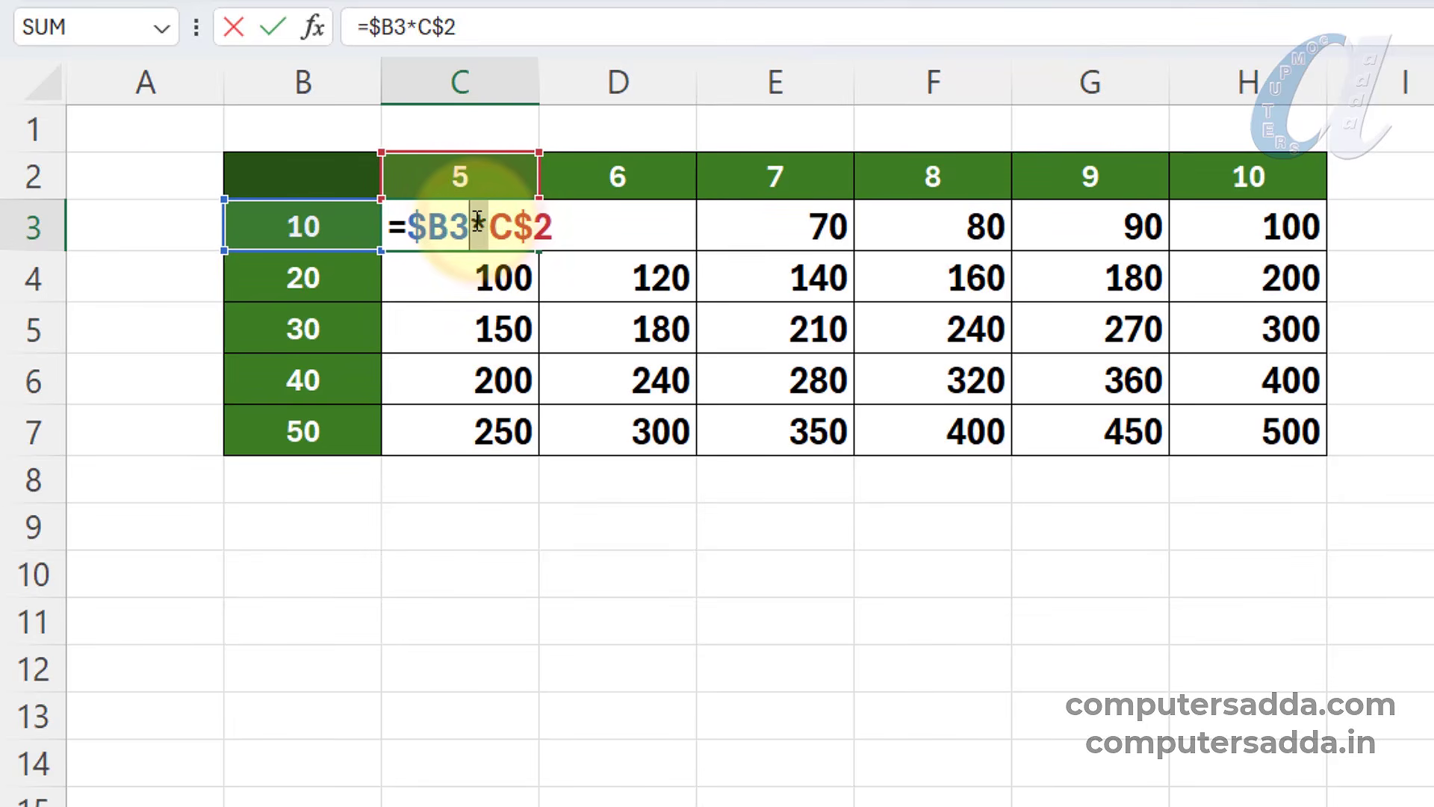
key("Return")
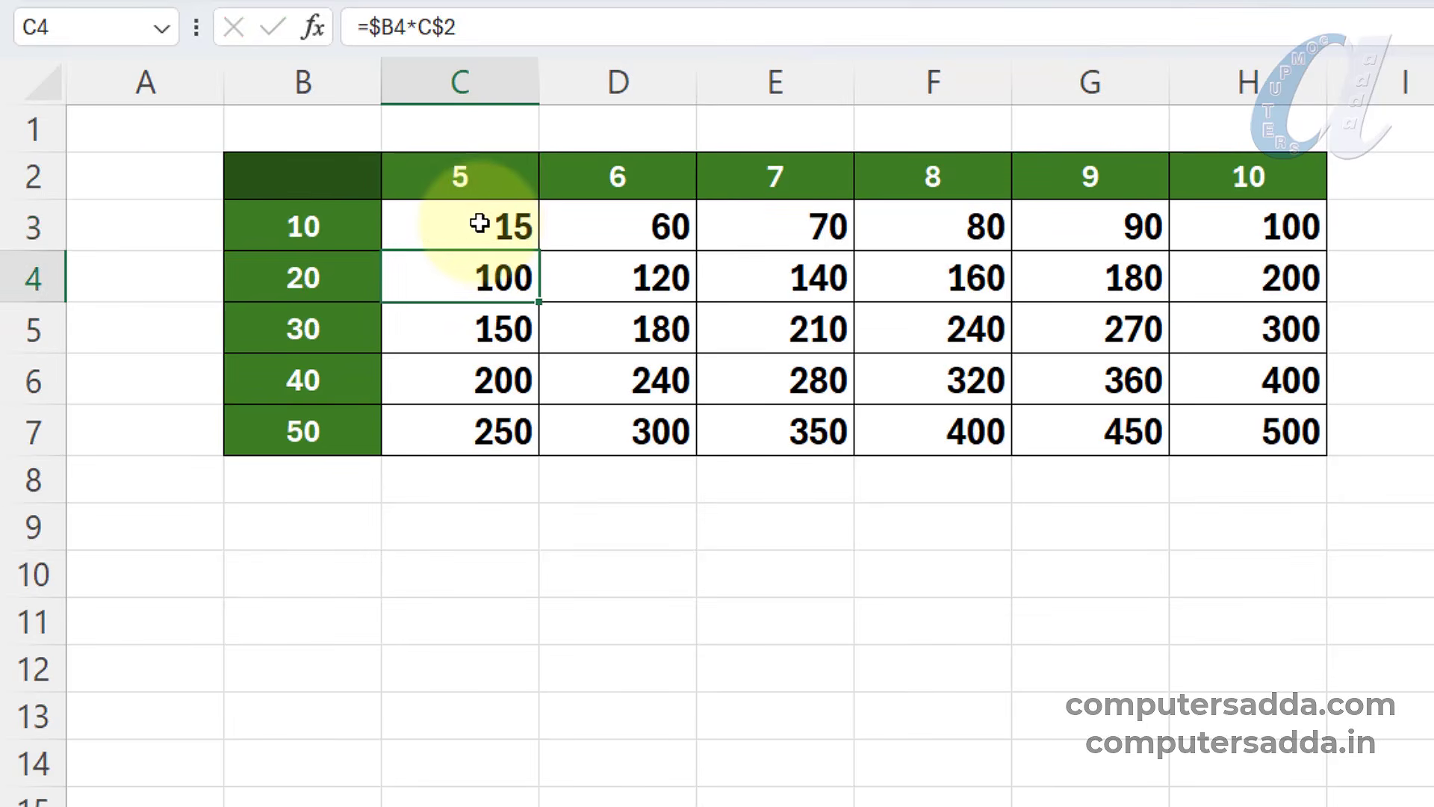
left_click(479, 224)
left_click_drag(839, 262, 1310, 452)
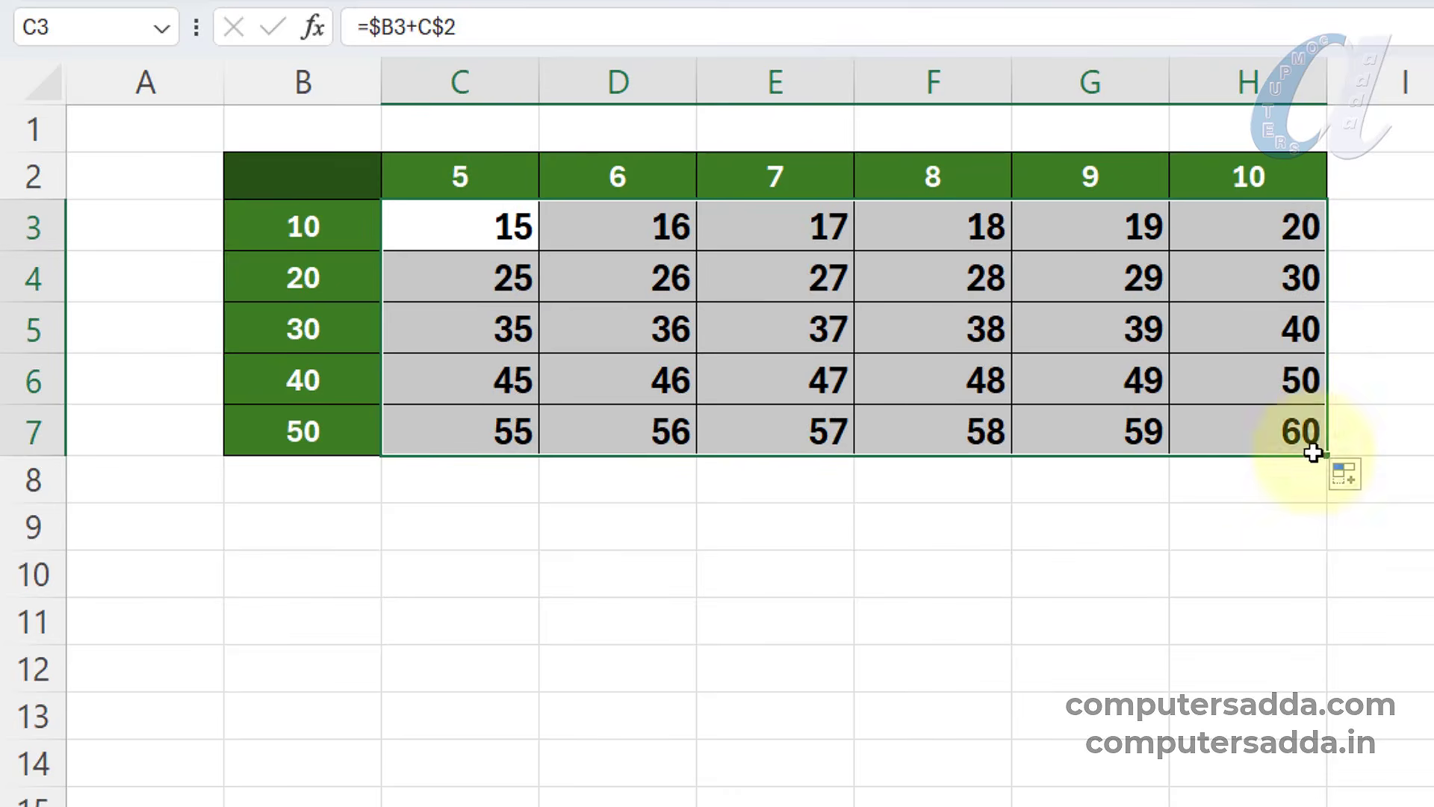
left_click(742, 585)
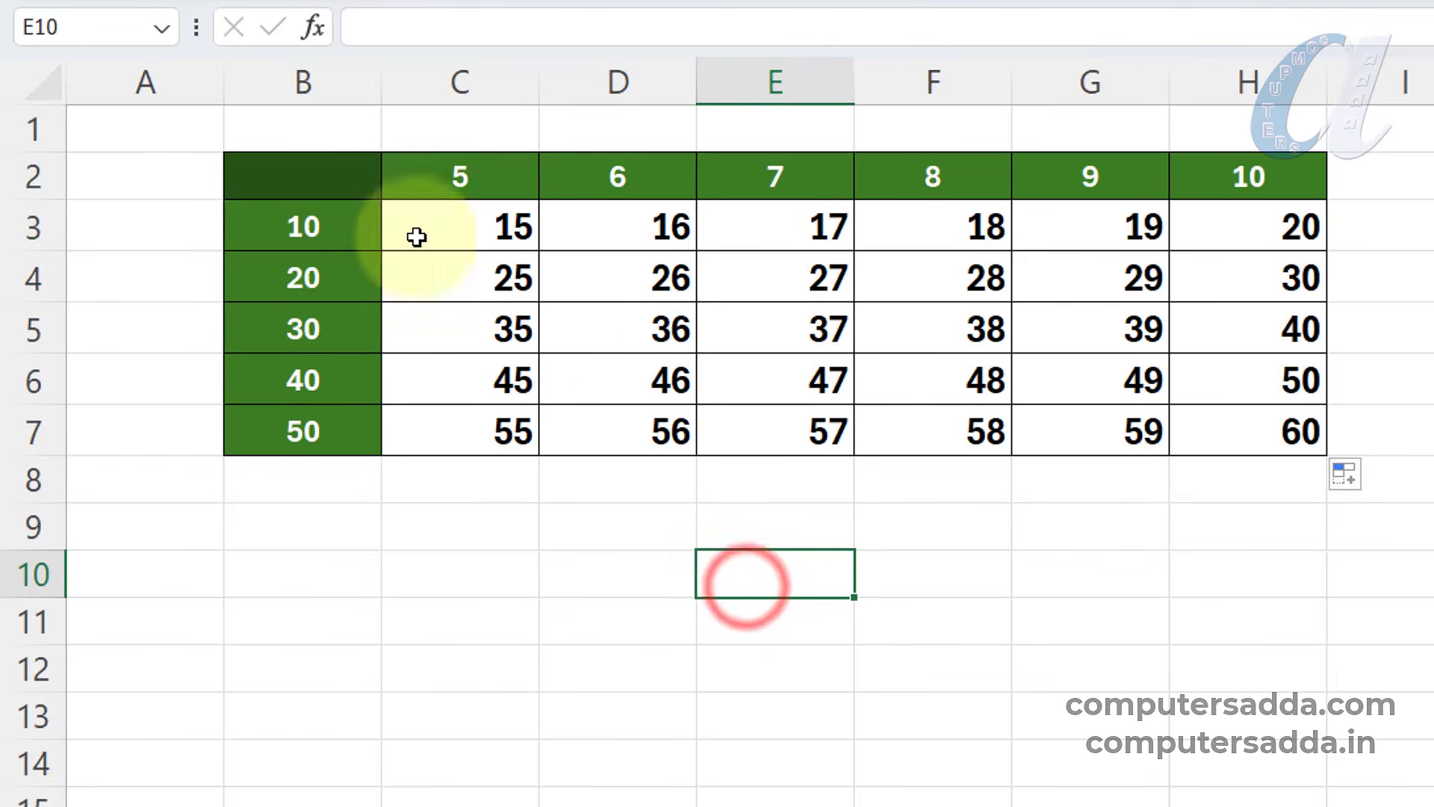
- Open the addition formula in C3 for editing
left_click_drag(452, 224, 1268, 440)
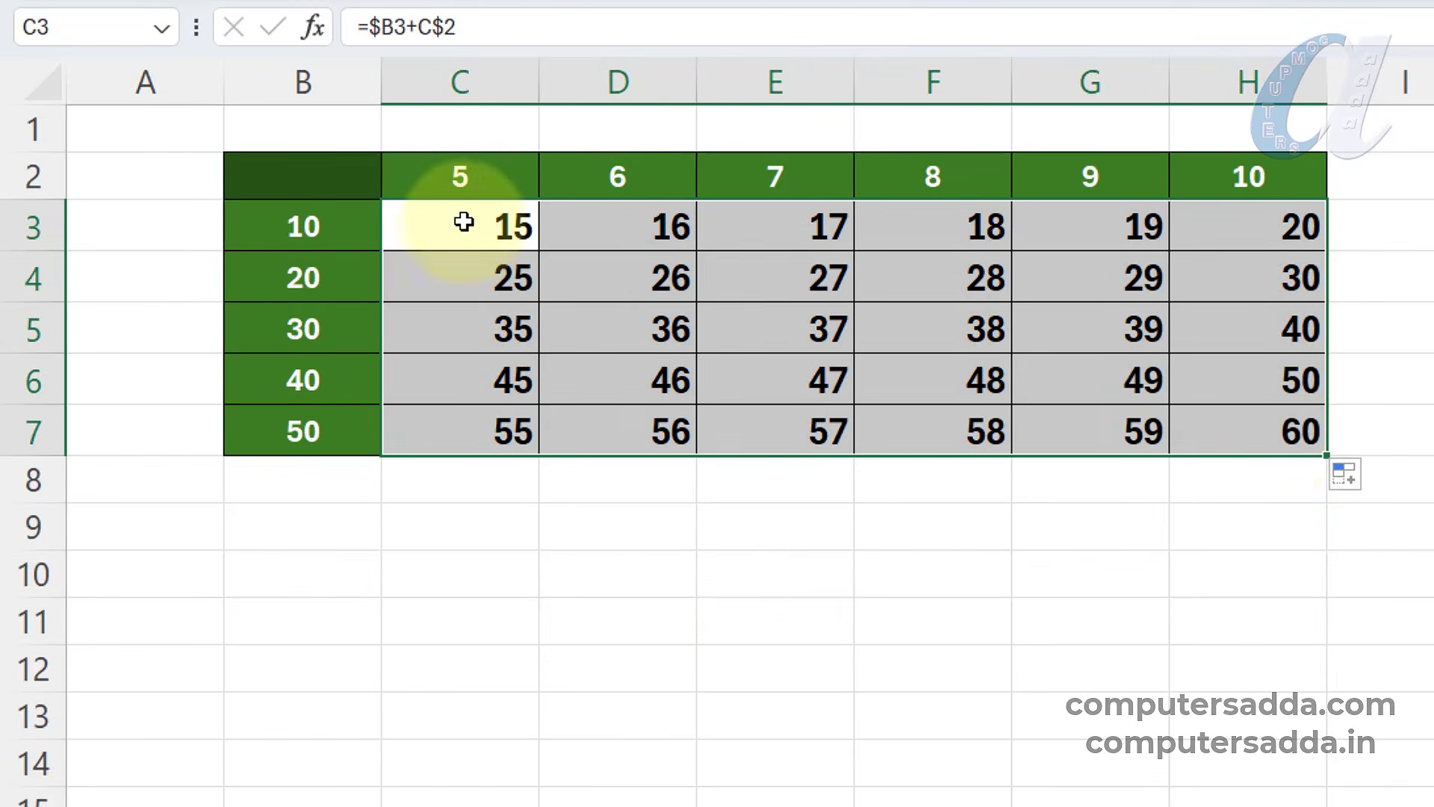
double_click(457, 224)
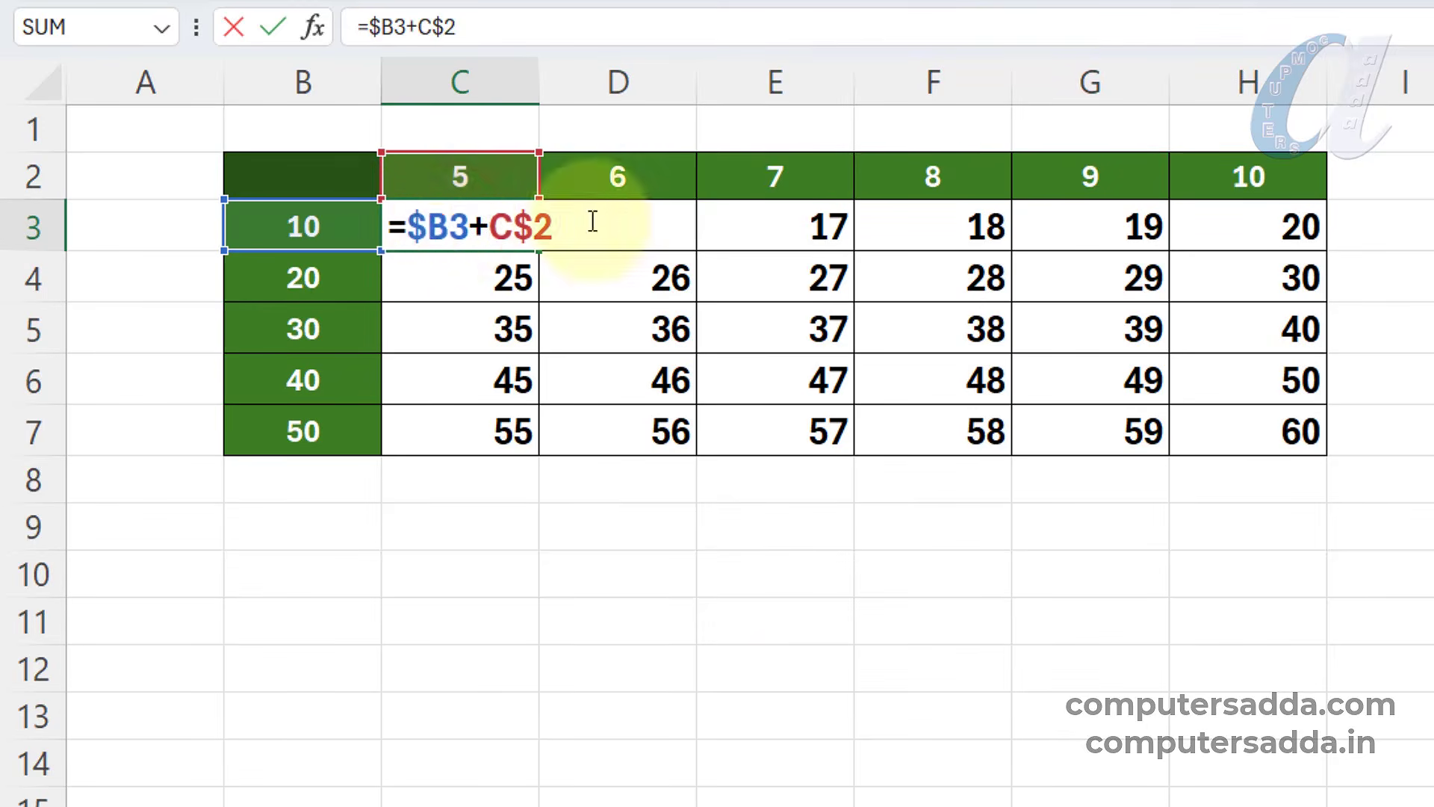